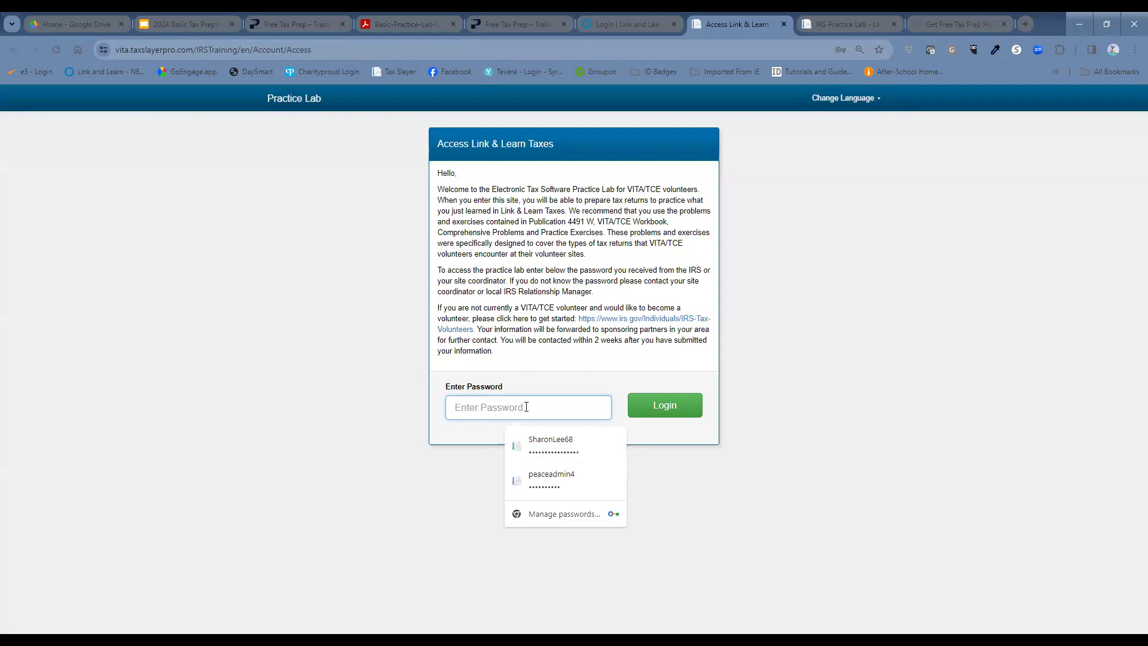
# Step: Enter the practice lab access password and submit it
pyautogui.write('••')
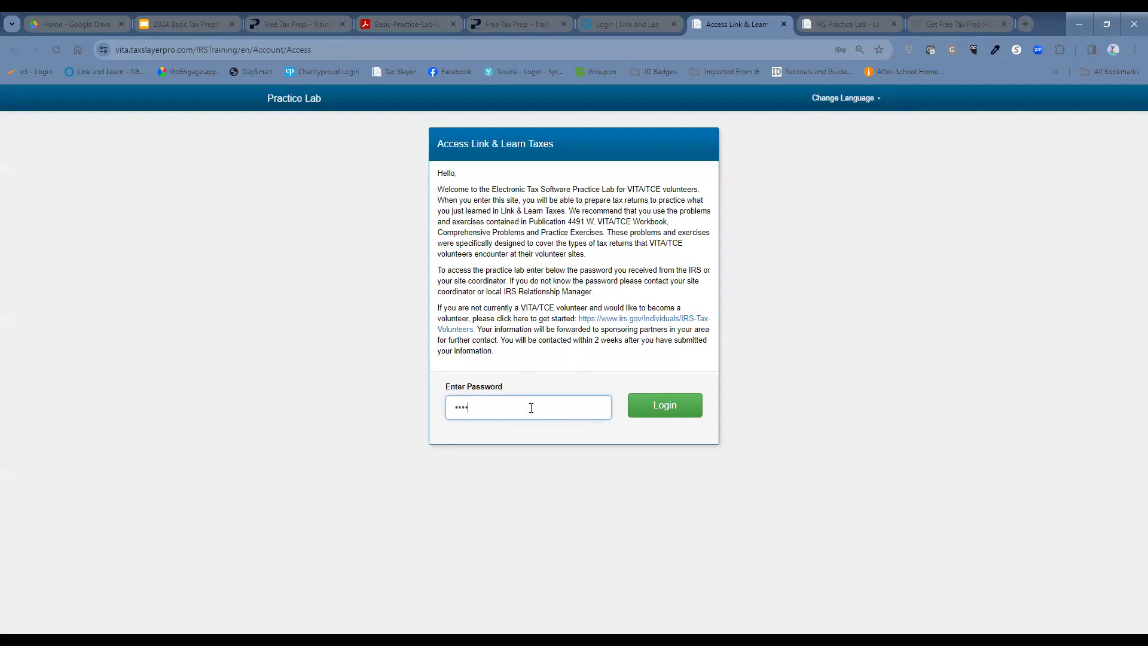
pyautogui.write('•••••••••')
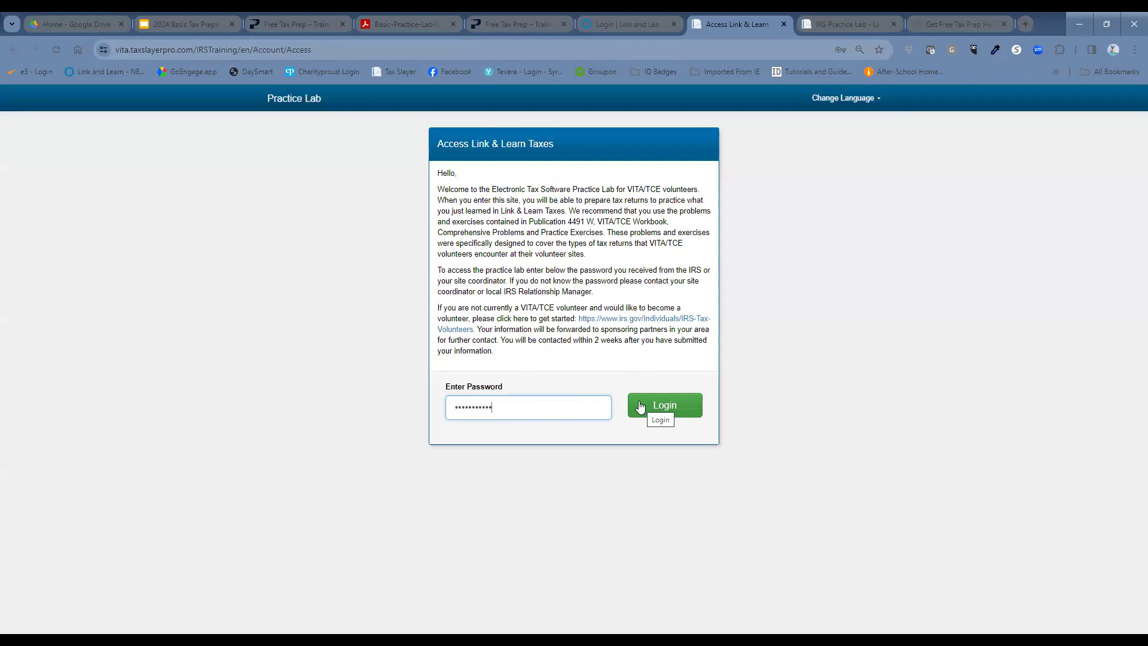
pyautogui.click(640, 407)
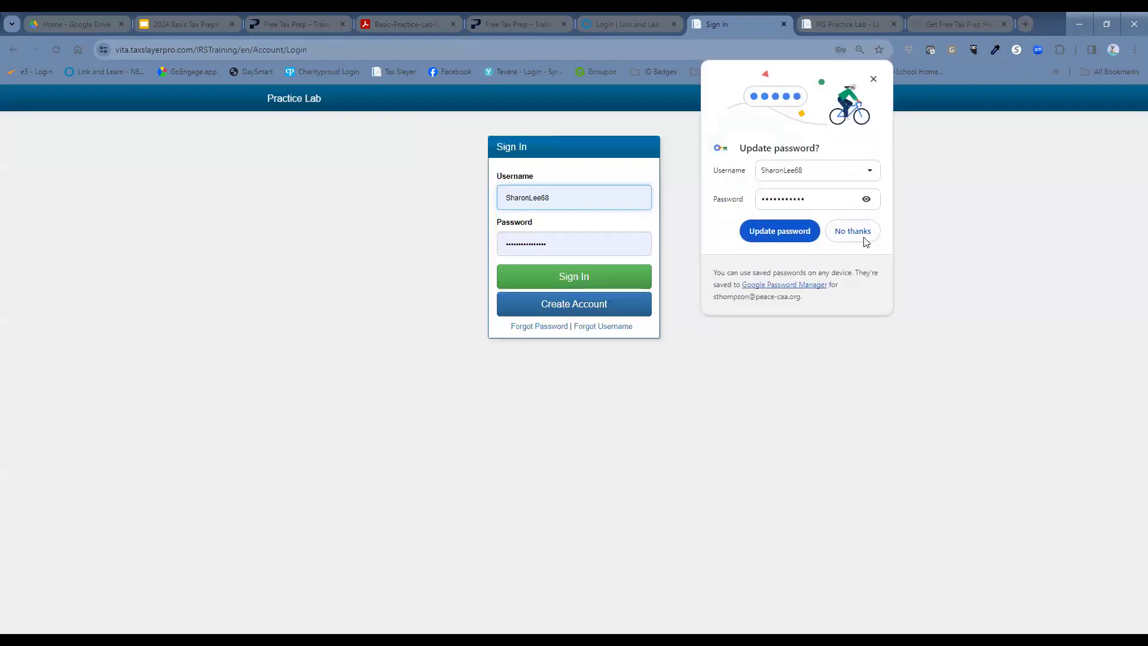
# Step: Decline the browser's update-password offer and bring up the Create New Account form
pyautogui.click(563, 195)
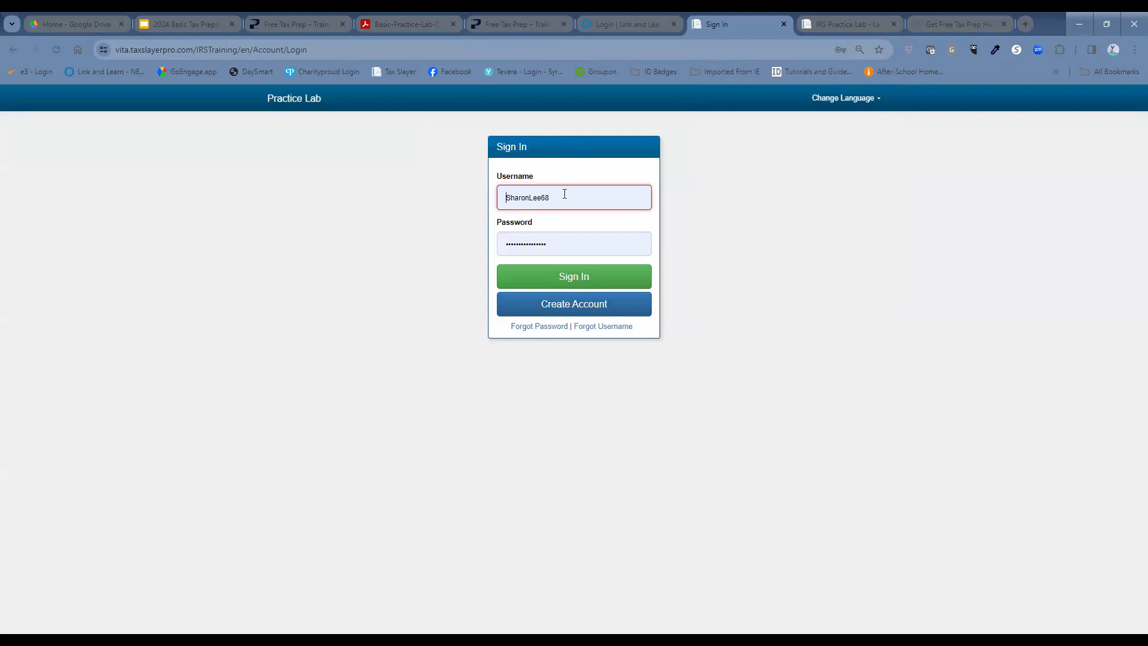
pyautogui.click(564, 194)
pyautogui.moveTo(564, 194); pyautogui.dragTo(507, 219)
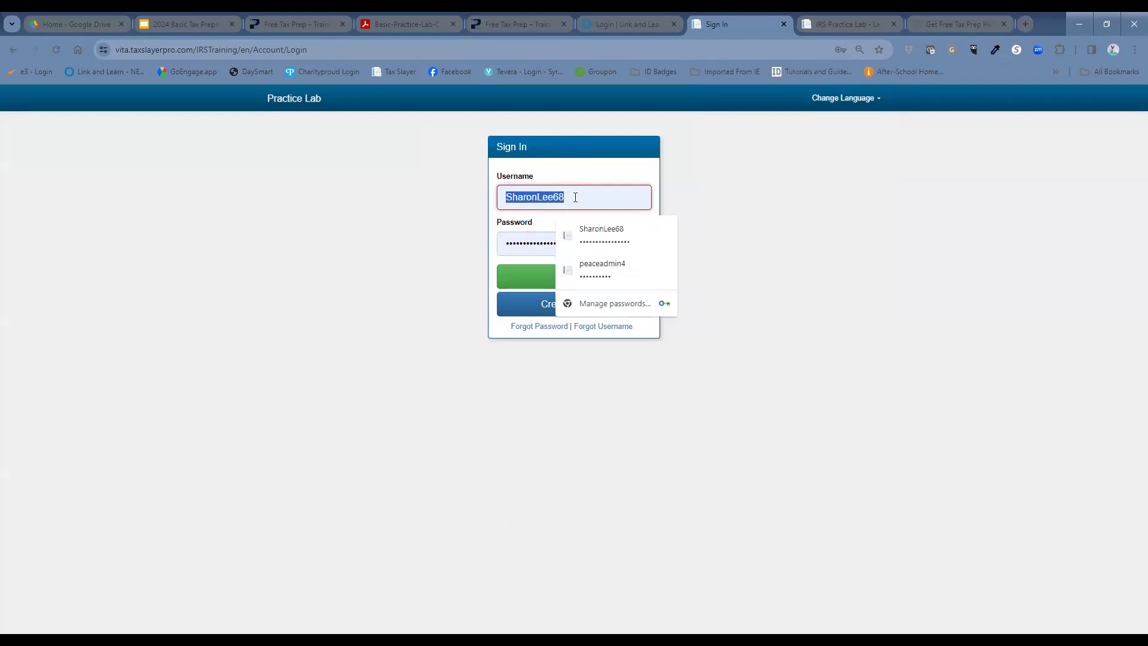
pyautogui.click(754, 192)
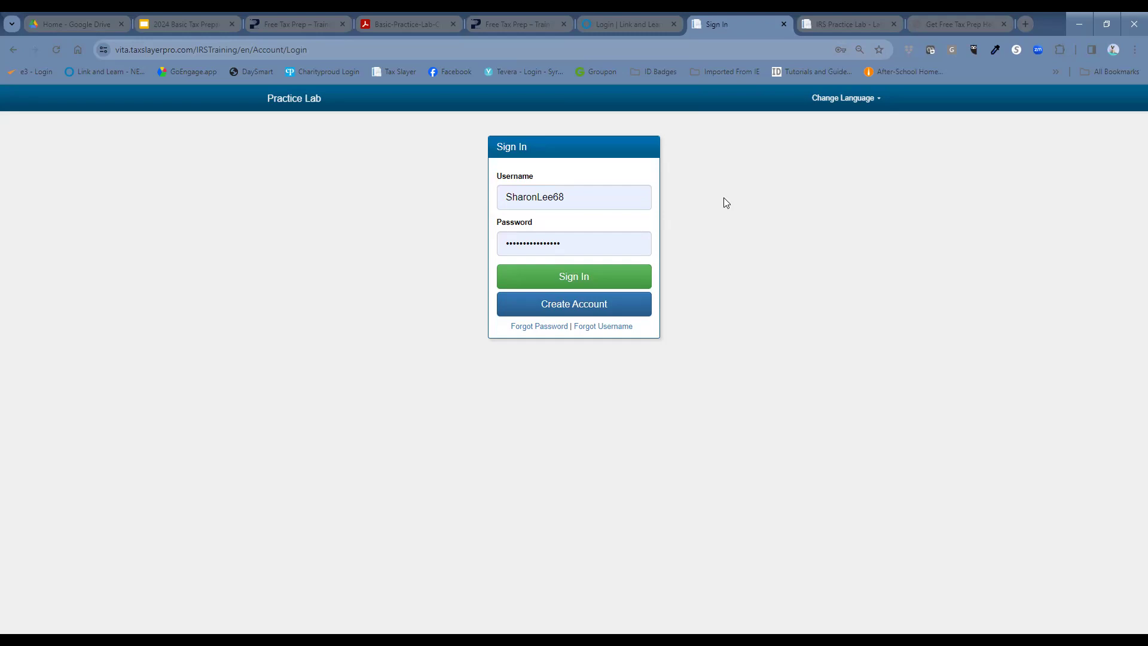
pyautogui.click(626, 304)
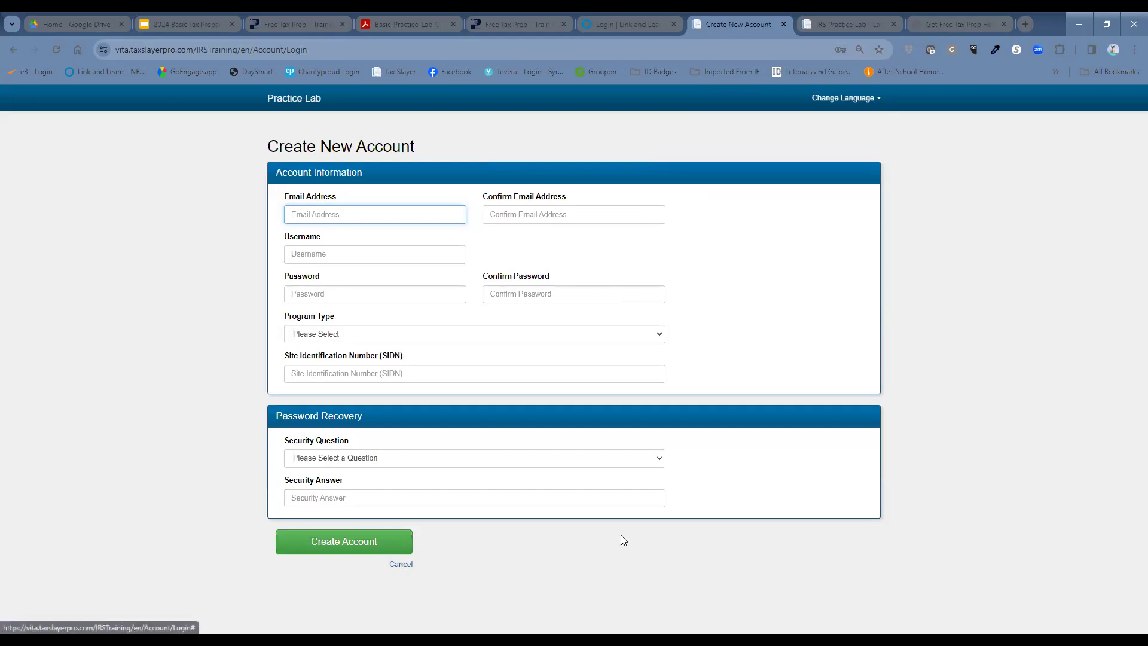
pyautogui.moveTo(558, 197); pyautogui.dragTo(513, 217)
# Step: Sign in with a different practice lab username and password, correcting the typing mistakes
pyautogui.doubleClick(582, 190)
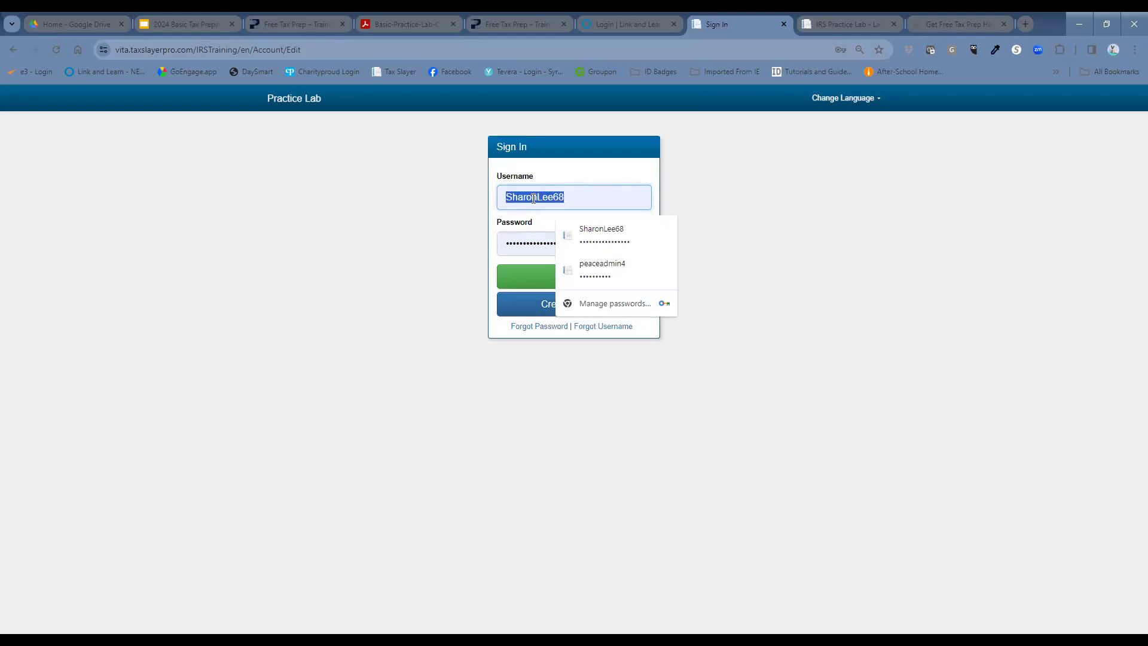
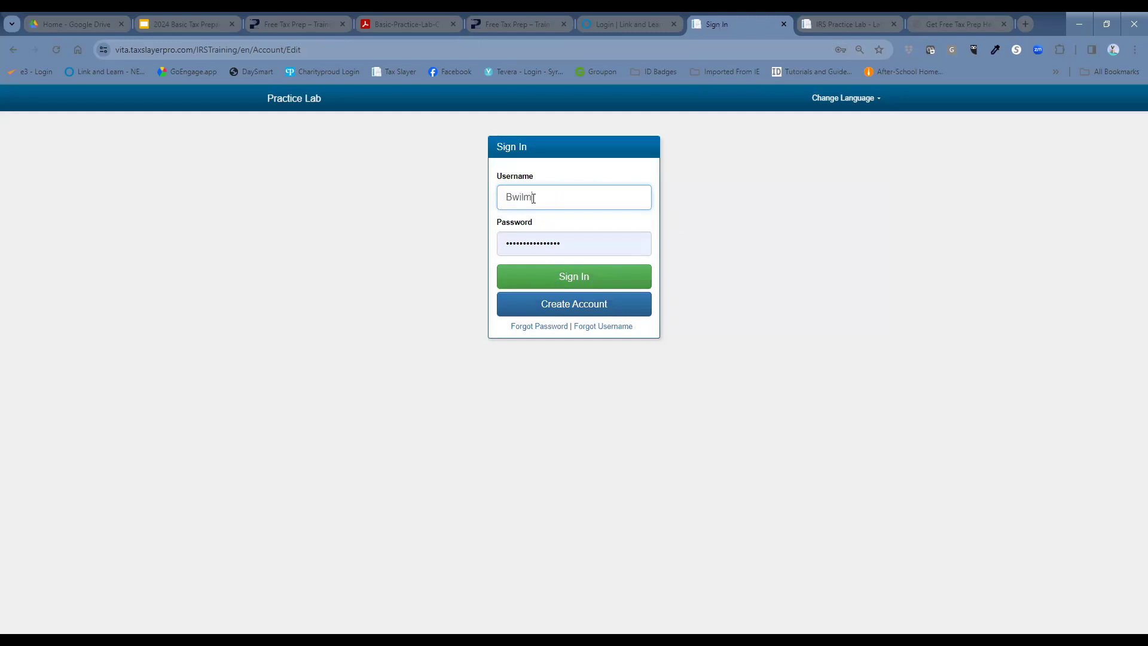
pyautogui.press('Tab')
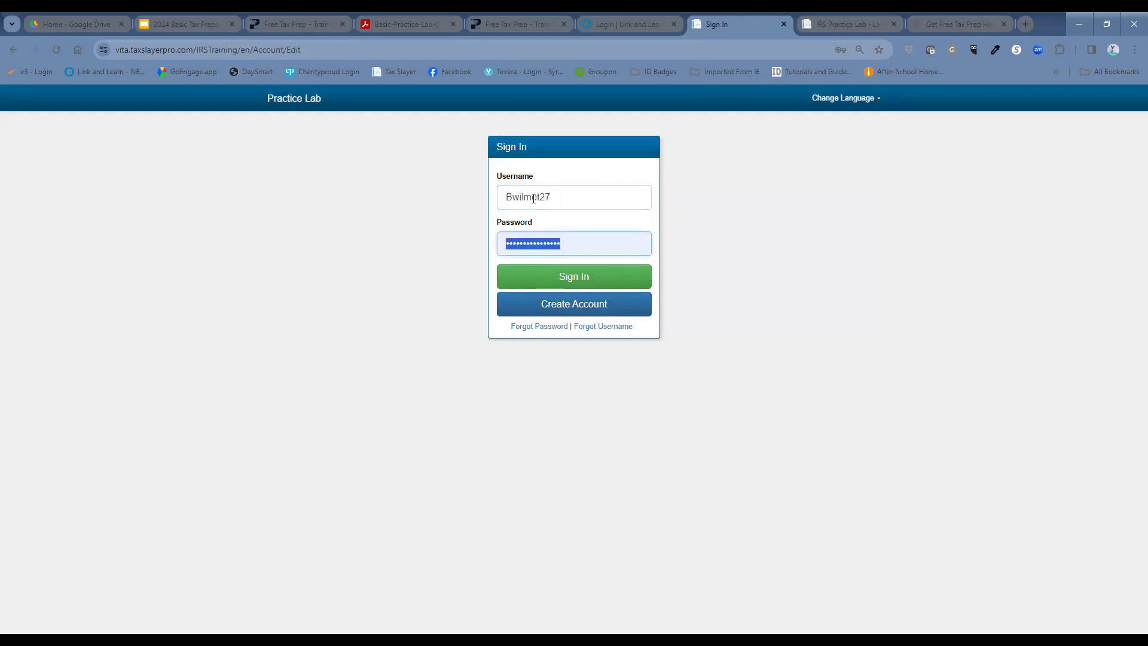
pyautogui.write('•••••')
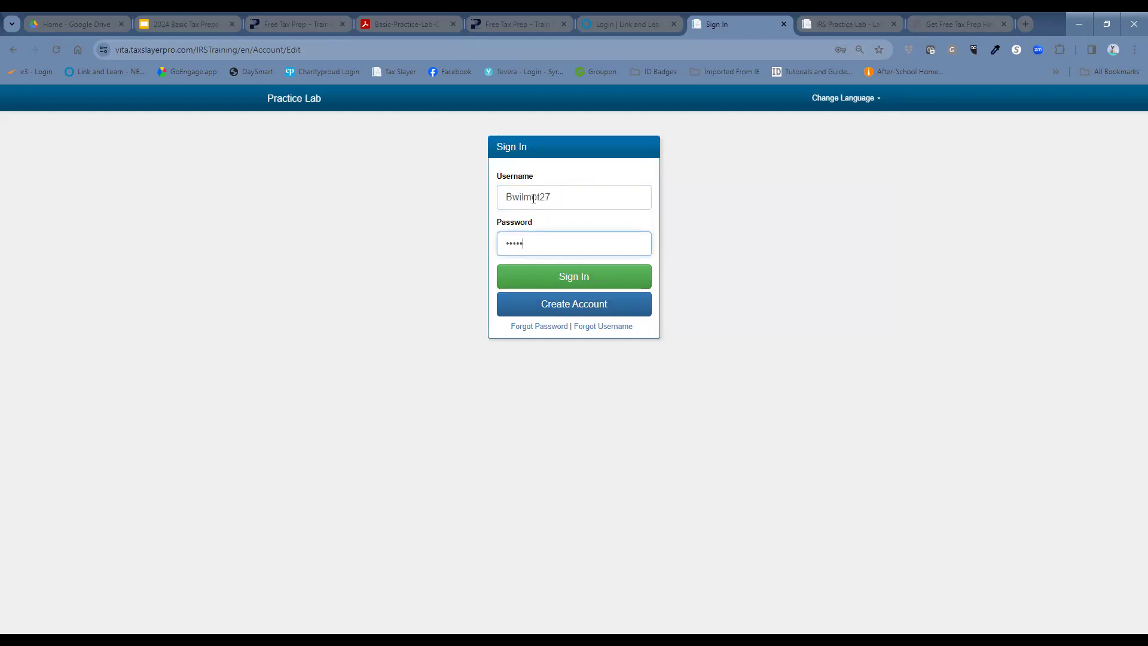
pyautogui.press('BackSpace')
pyautogui.press('BackSpace')
pyautogui.press('BackSpace')
pyautogui.press('BackSpace')
pyautogui.press('BackSpace')
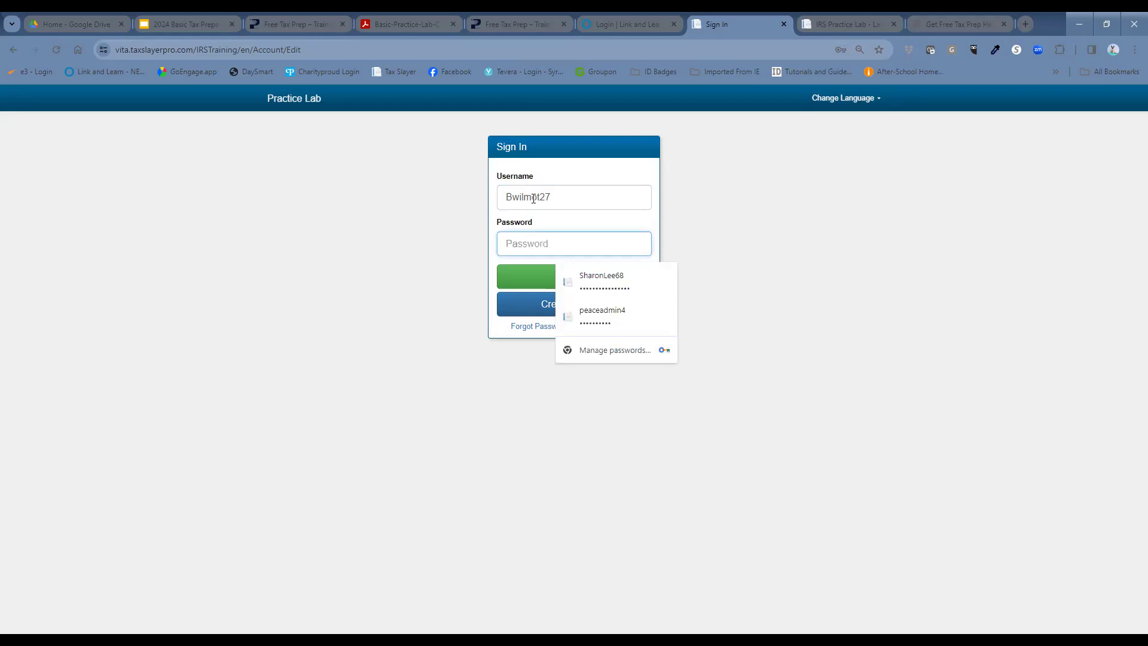
pyautogui.write('••••••••••••••••')
pyautogui.press('Return')
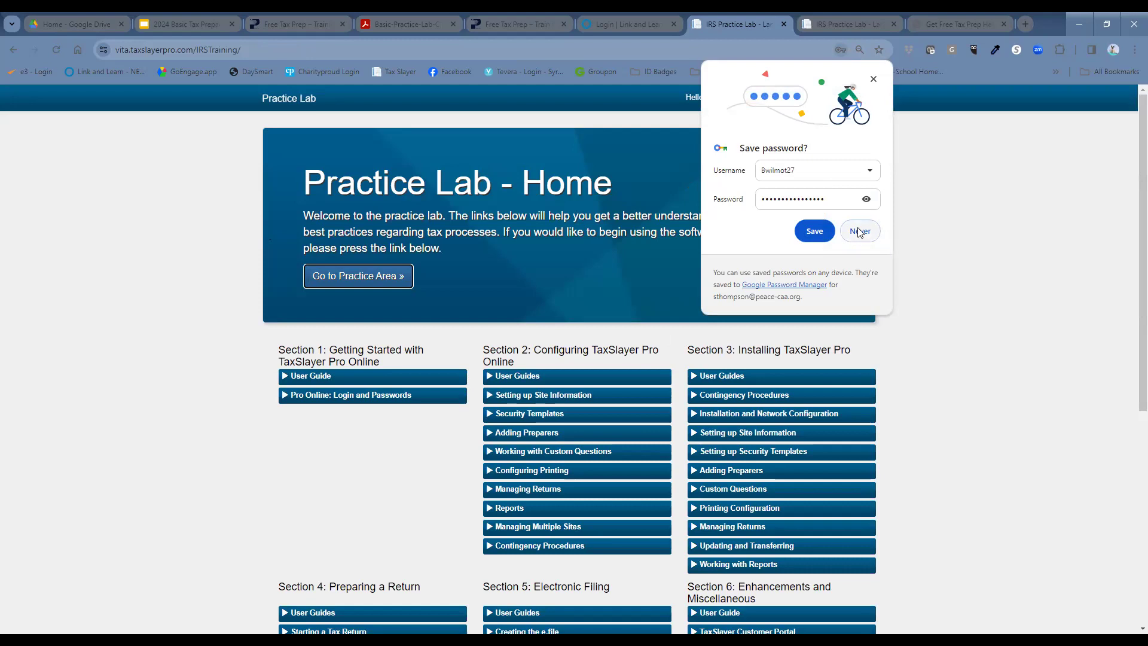
# Step: Enter the practice area from the Practice Lab Home page
pyautogui.click(377, 278)
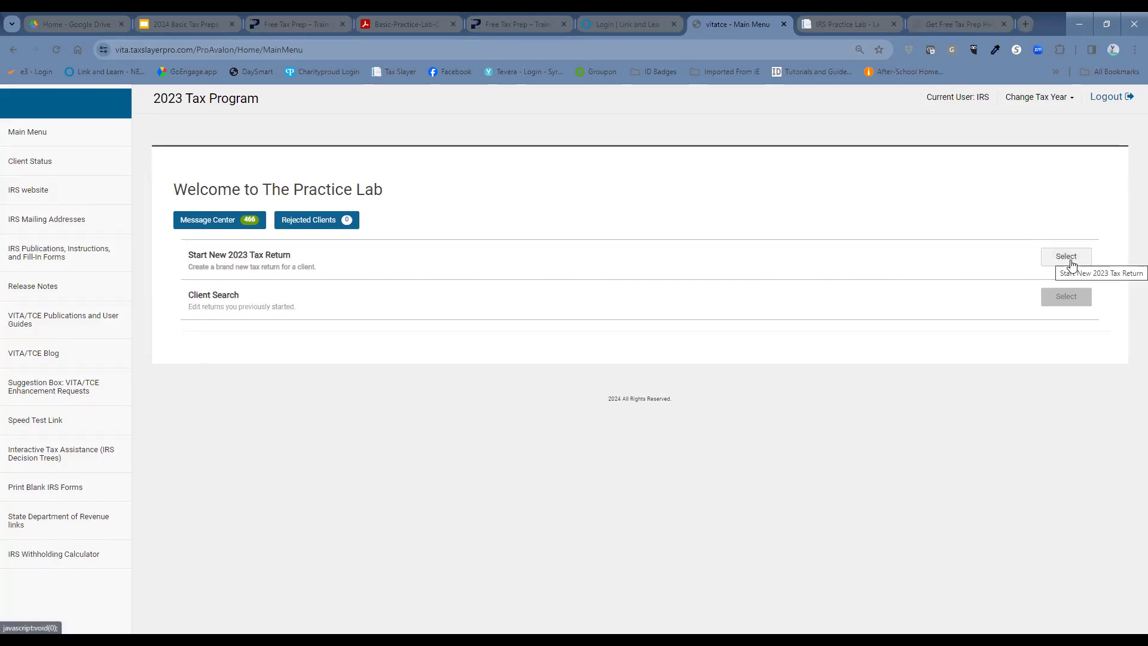
# Step: Start a new 2023 return, entering and confirming the taxpayer's Social Security number
pyautogui.click(1072, 262)
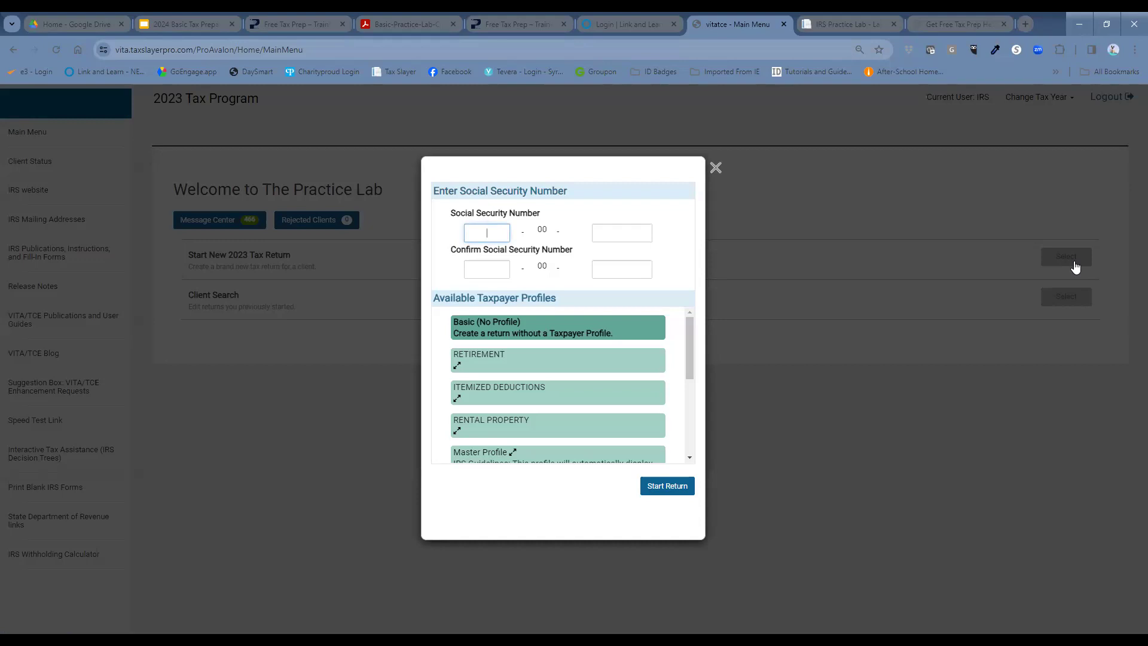
pyautogui.write('8001234')
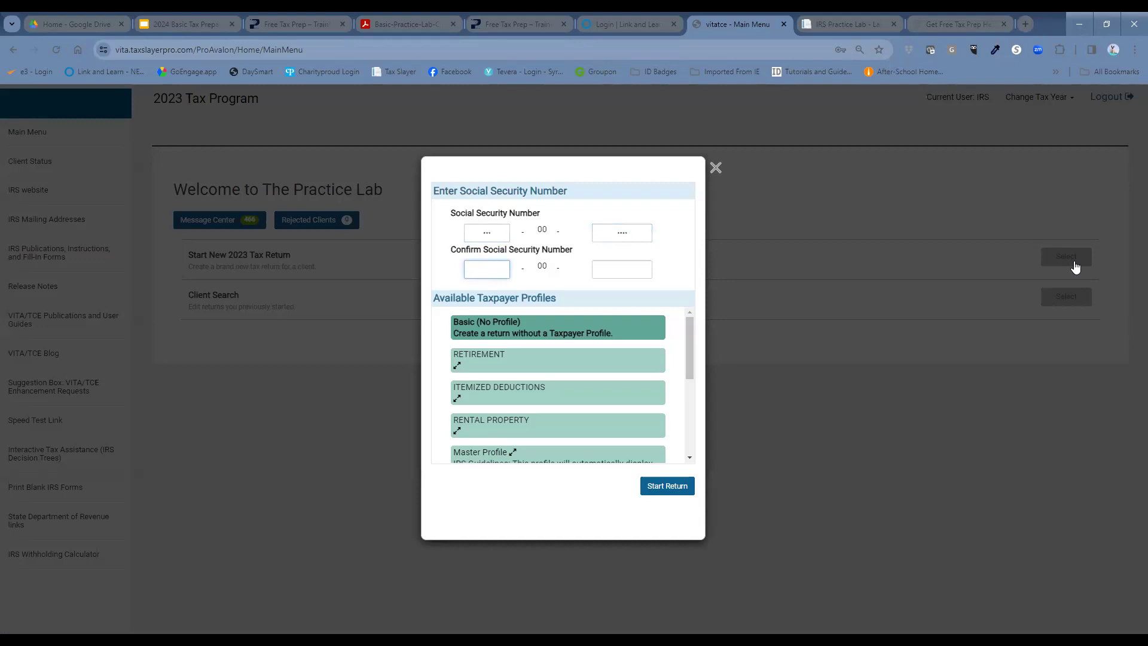
pyautogui.write('800')
pyautogui.write('8000')
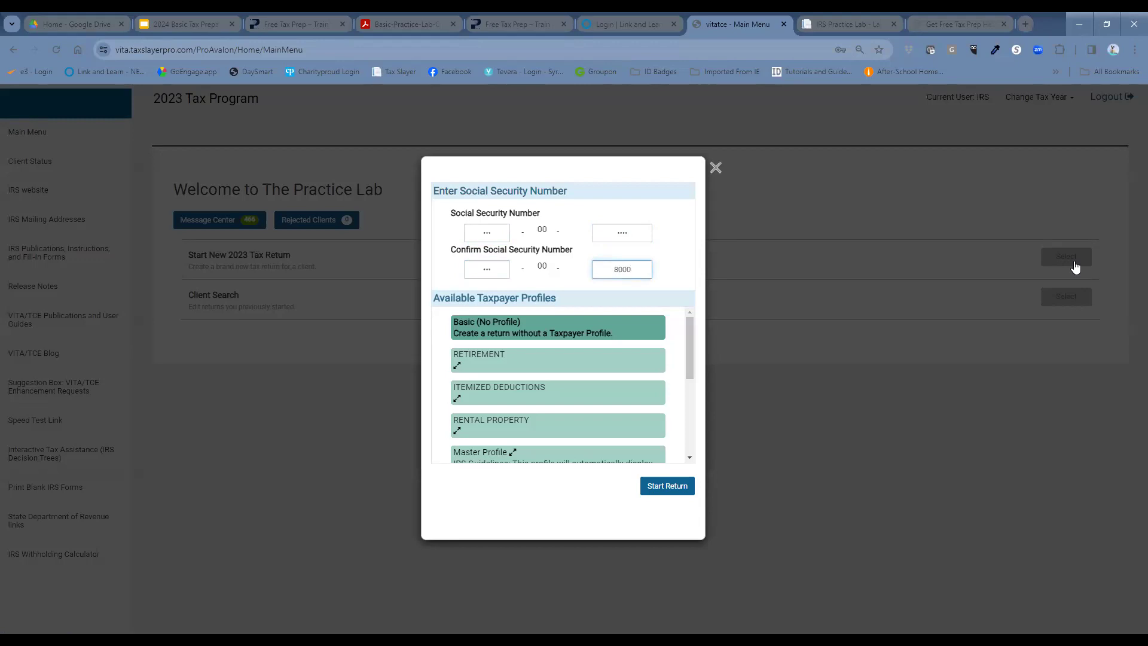
pyautogui.click(659, 492)
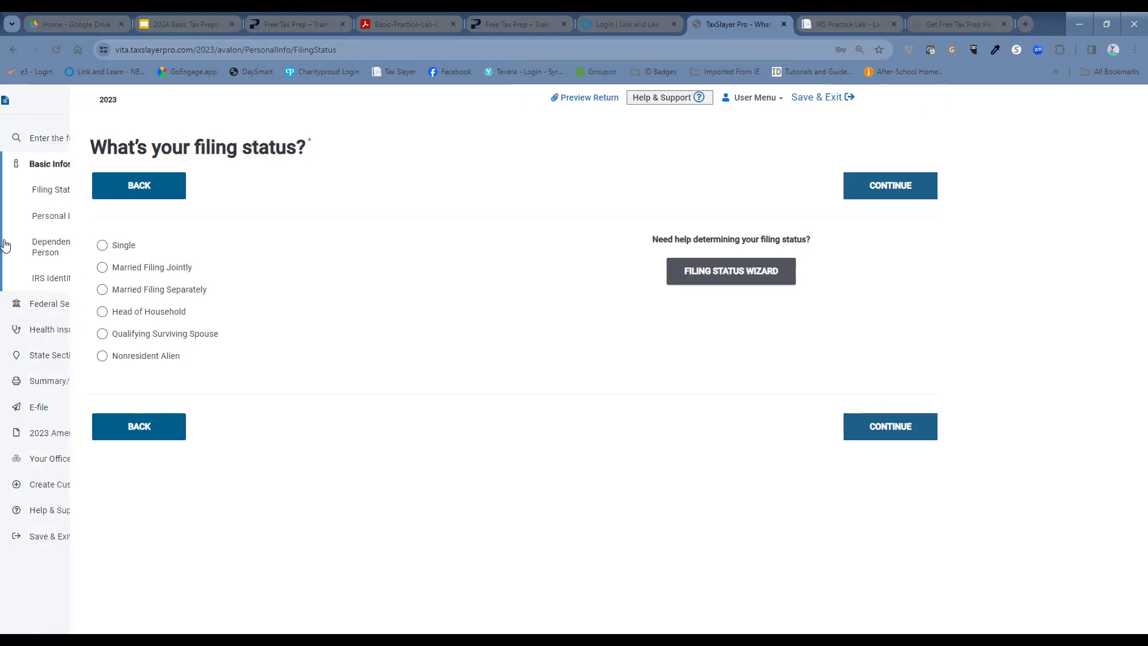
# Step: Choose Head of Household as the filing status and continue
pyautogui.click(60, 311)
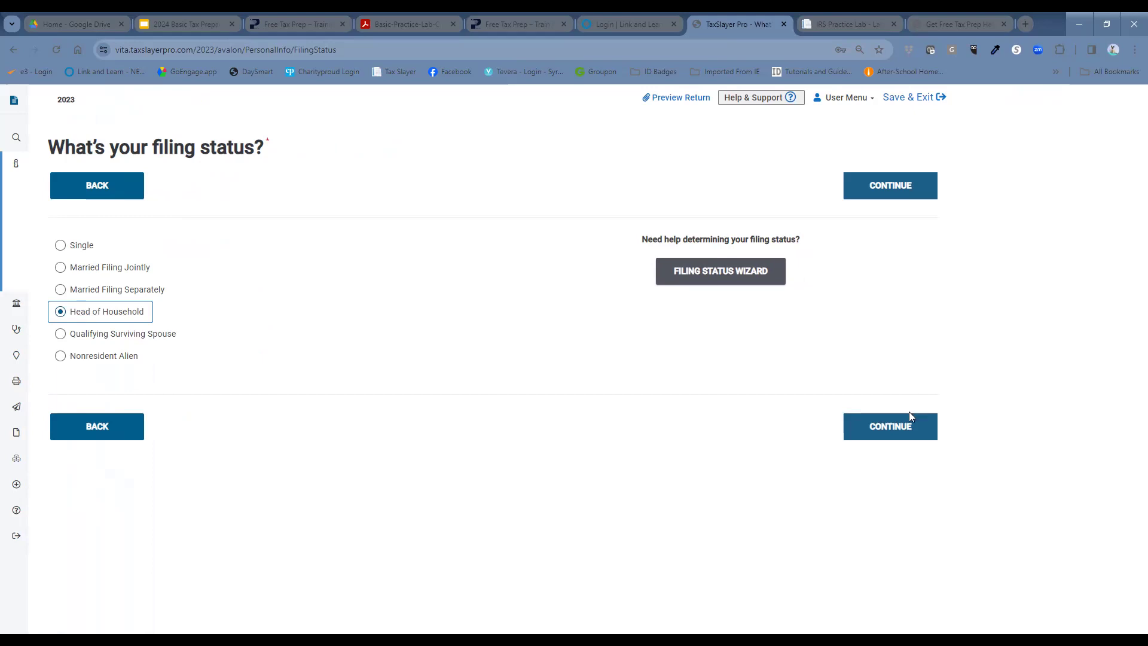
pyautogui.click(908, 431)
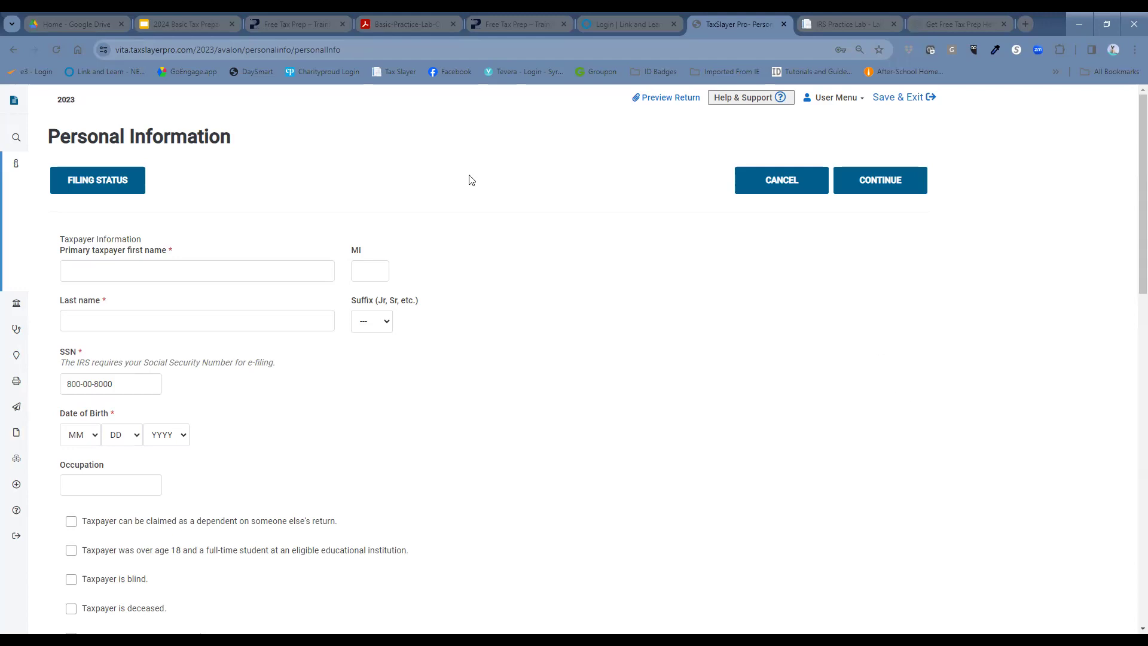
# Step: Enter the taxpayer's first and last name
pyautogui.click(302, 268)
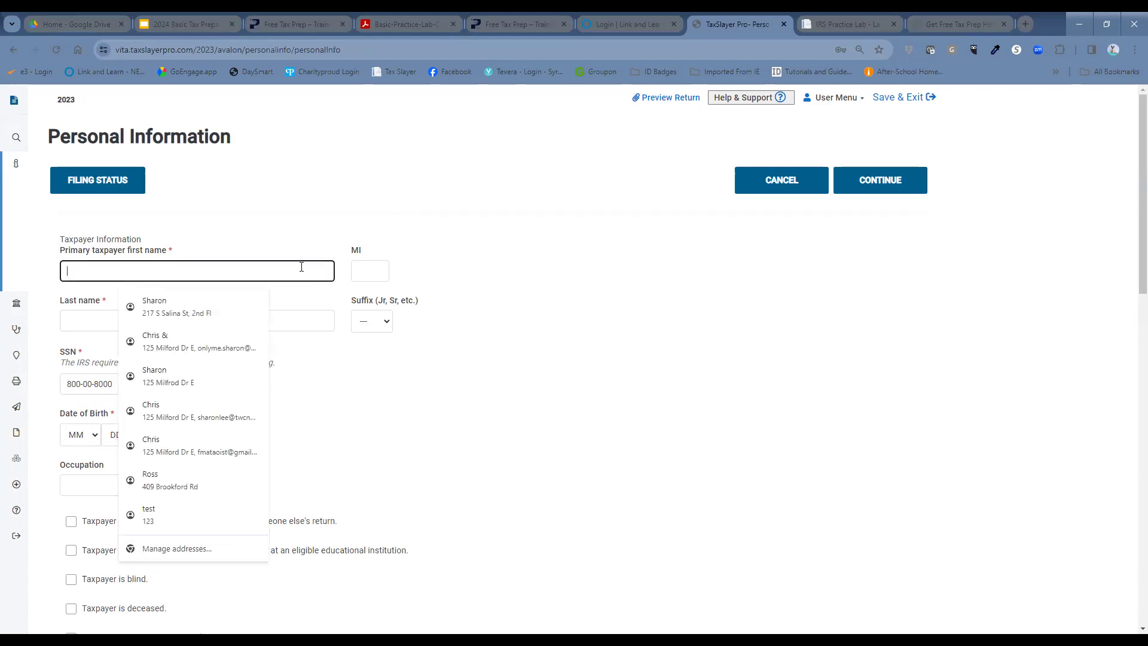
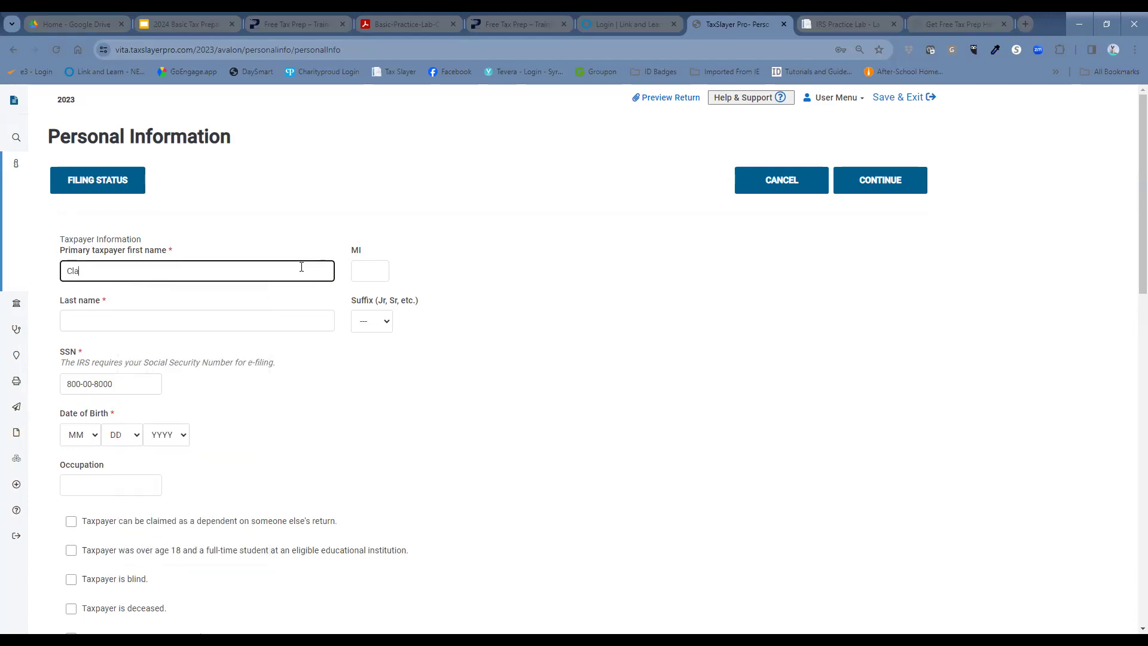
pyautogui.press('Tab')
pyautogui.press('Tab')
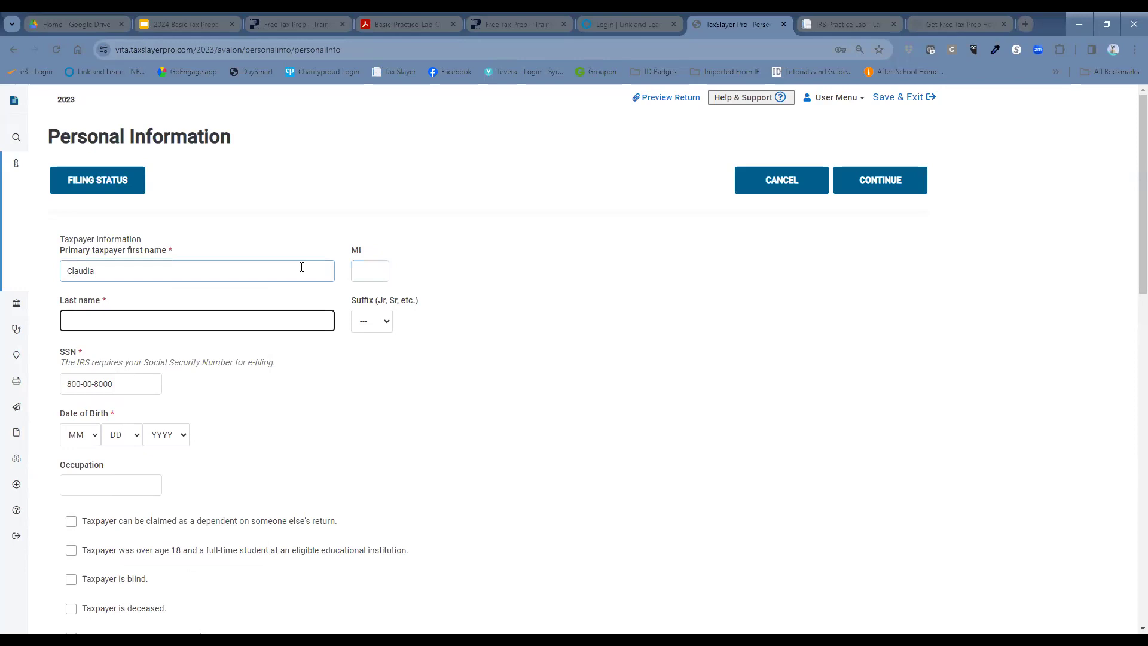
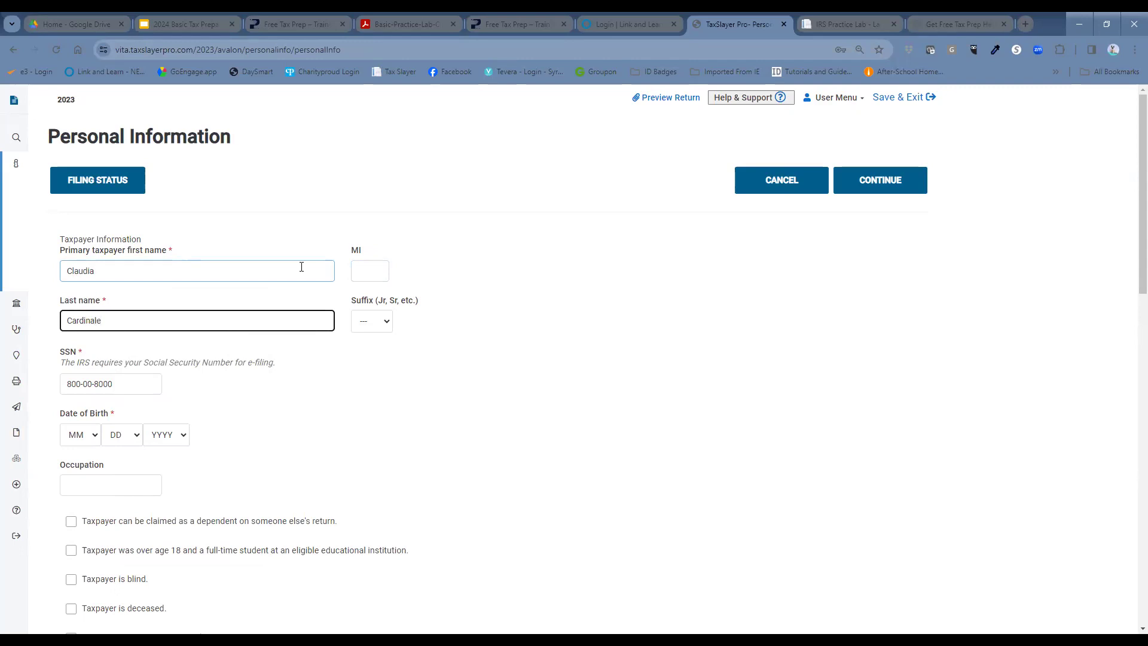
pyautogui.scroll(-2, 435, 376)
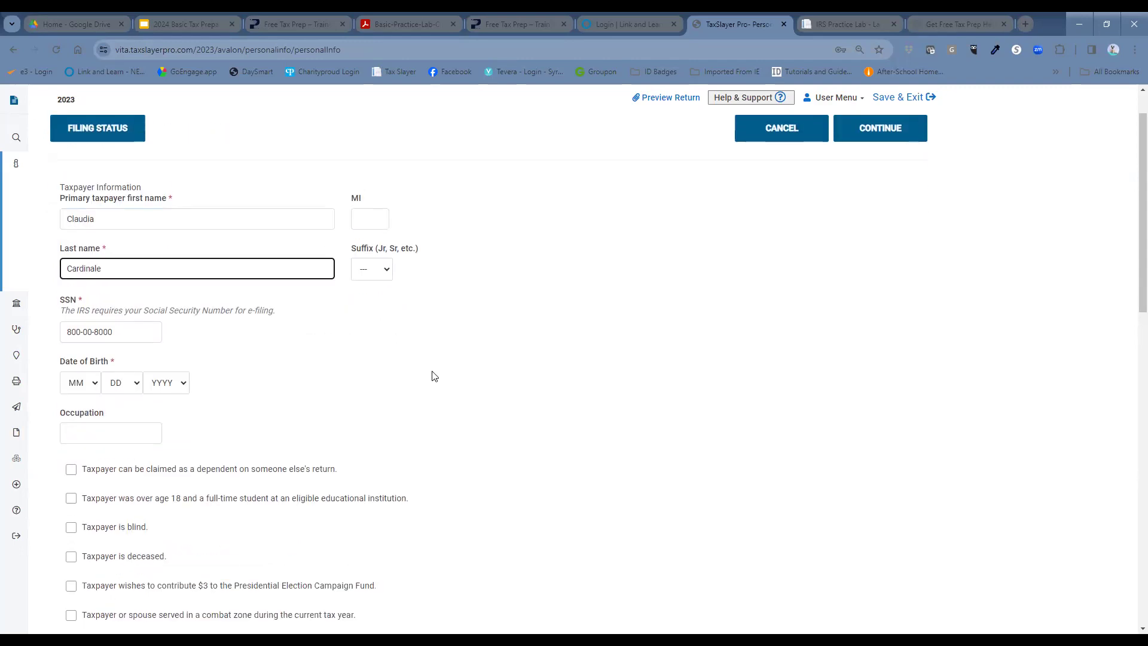
pyautogui.click(87, 321)
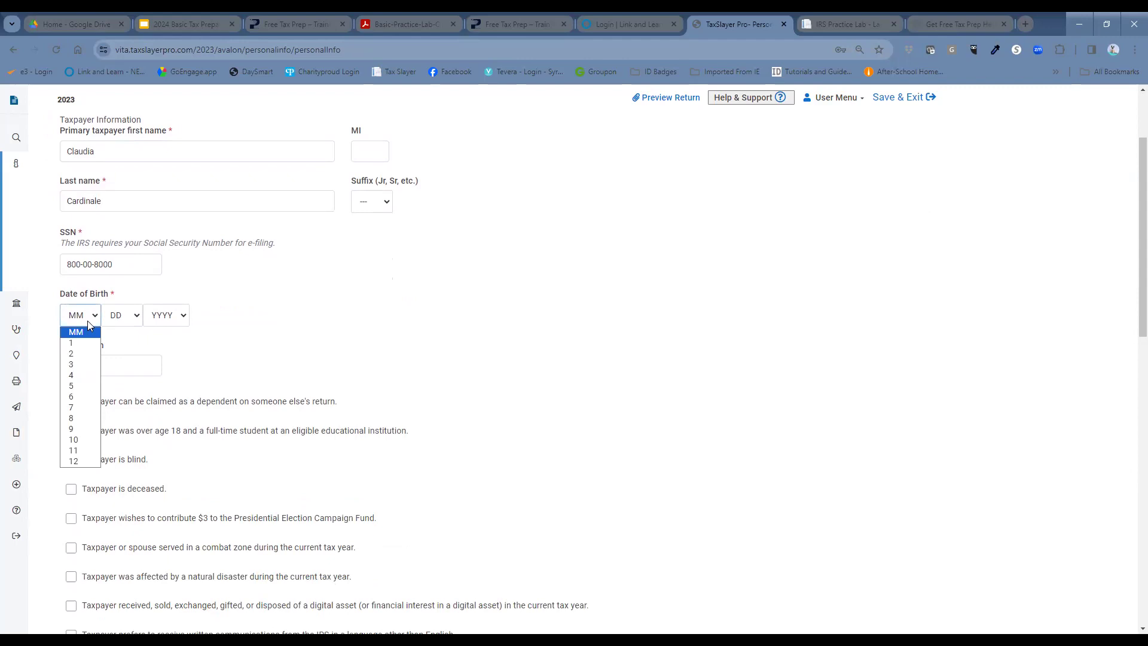
pyautogui.click(79, 357)
pyautogui.click(118, 321)
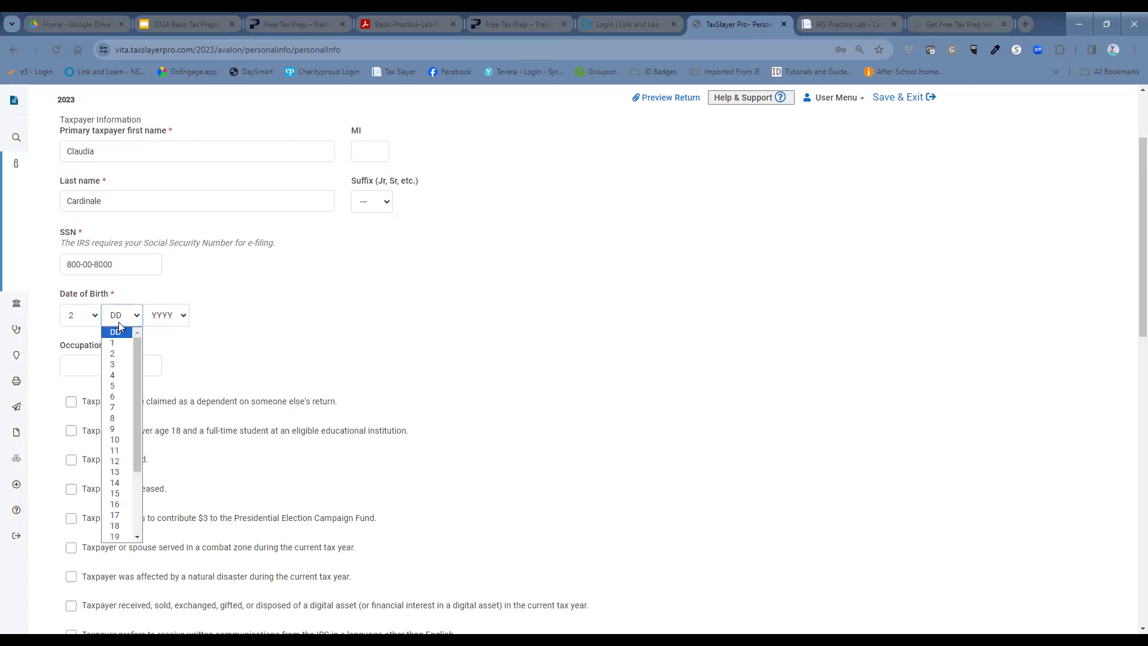
pyautogui.click(115, 378)
pyautogui.click(166, 316)
pyautogui.scroll(-10, 161, 454)
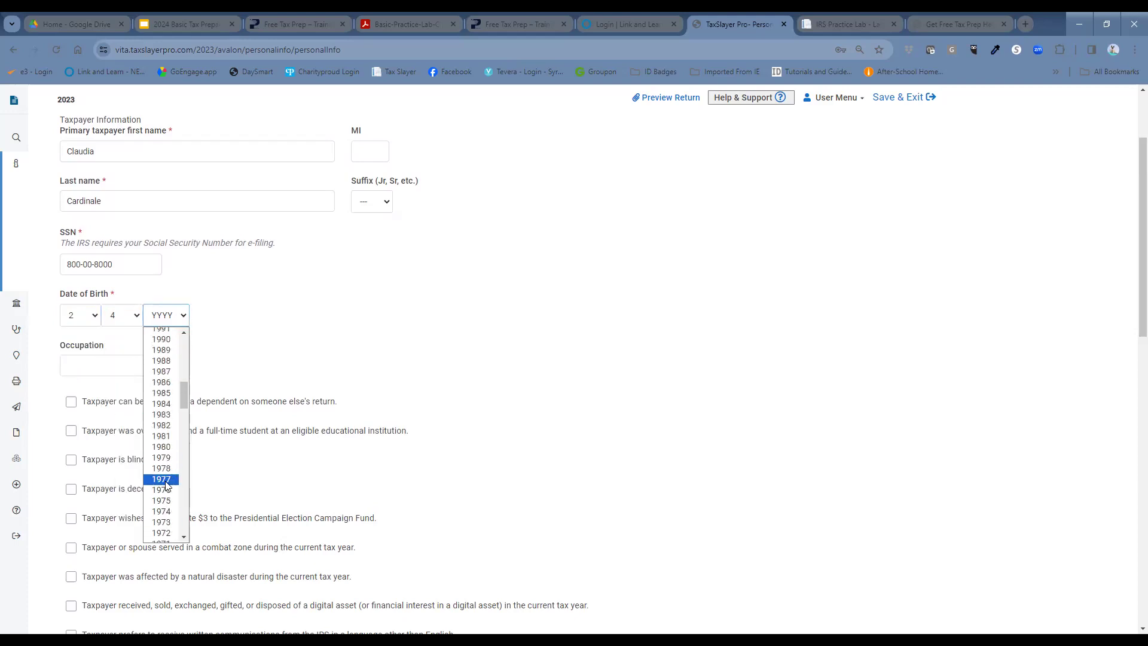
pyautogui.click(161, 490)
pyautogui.click(185, 322)
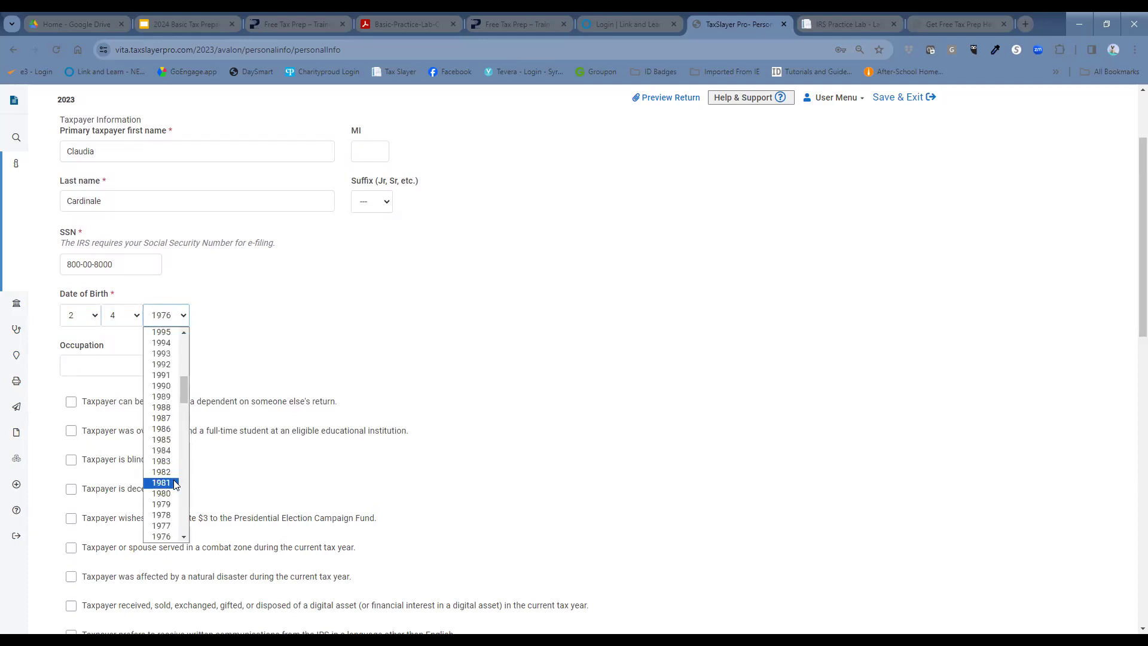
pyautogui.click(161, 526)
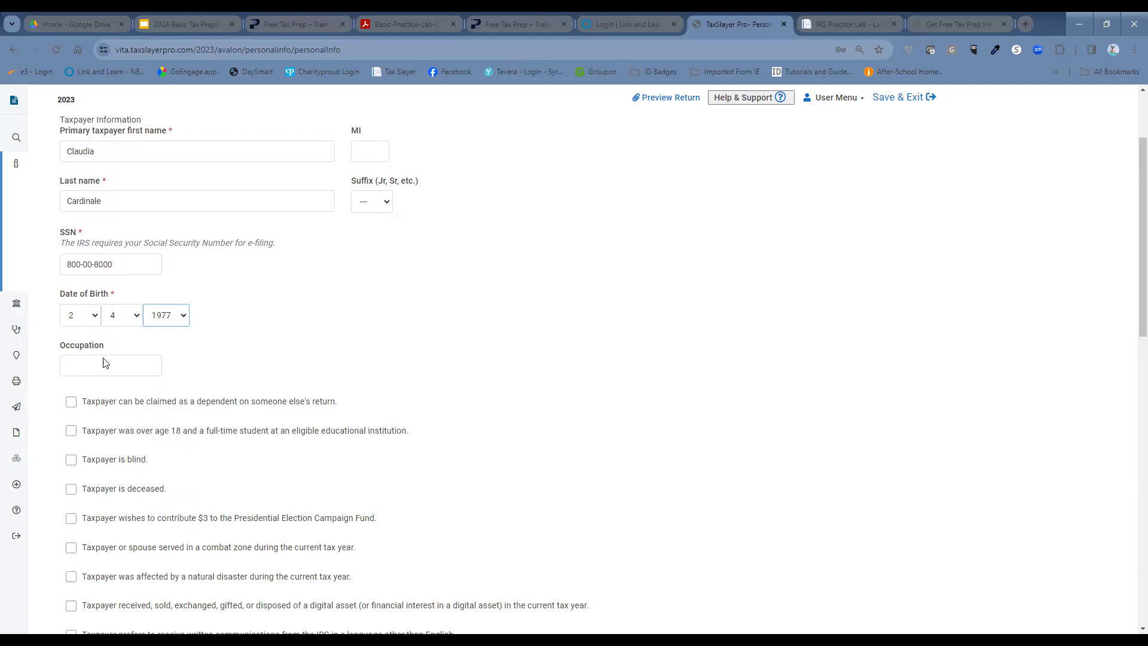
# Step: Enter occupation 'Principle' and opt in to the $3 Presidential Election Campaign Fund
pyautogui.click(109, 370)
pyautogui.write('Principle')
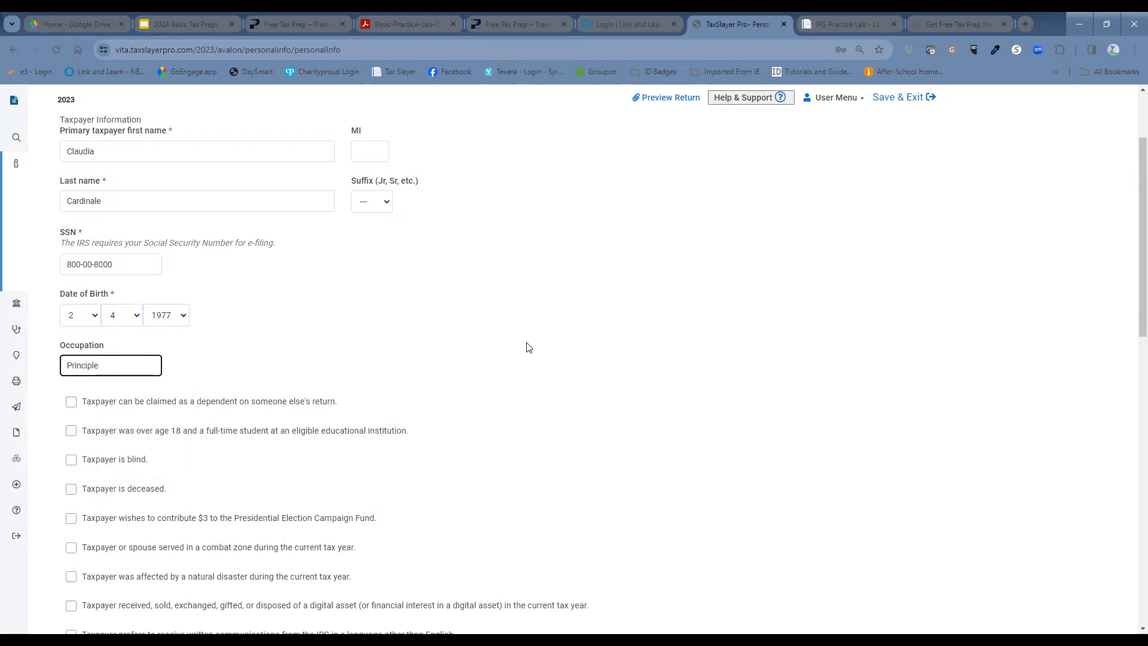
pyautogui.scroll(-1, 529, 348)
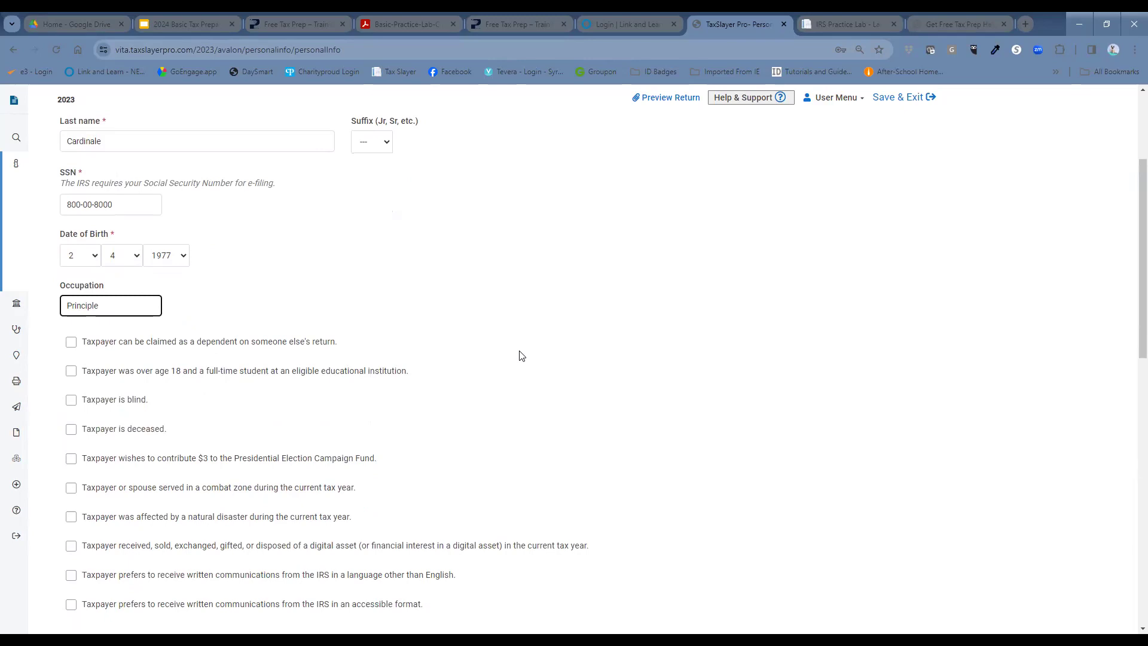
pyautogui.scroll(-1, 503, 356)
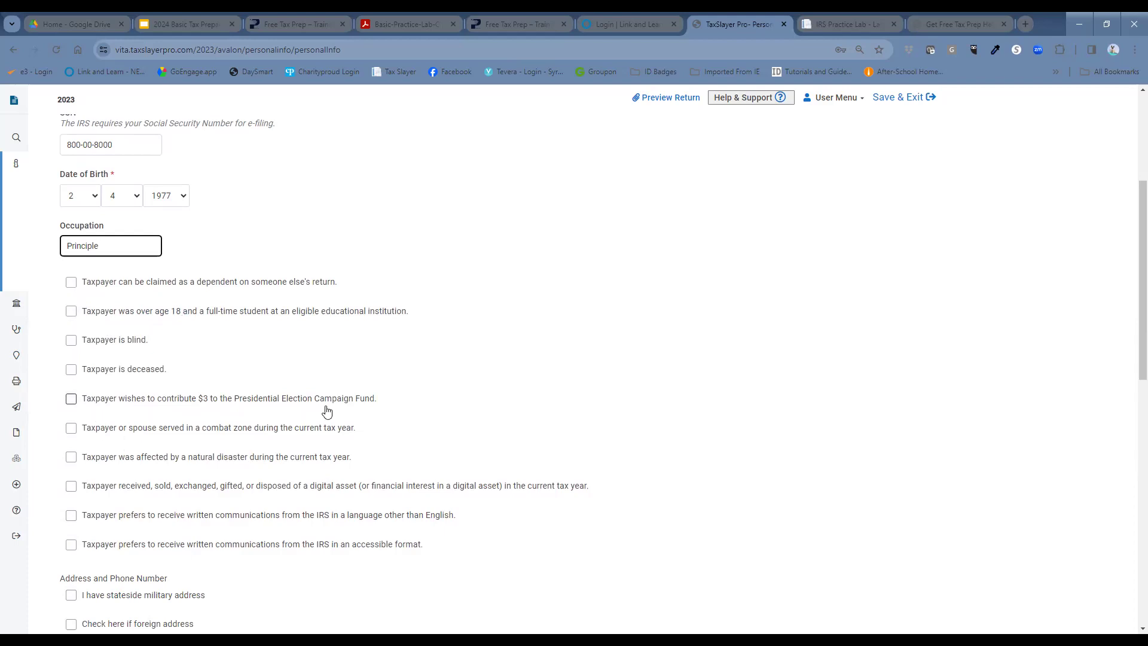
pyautogui.click(70, 399)
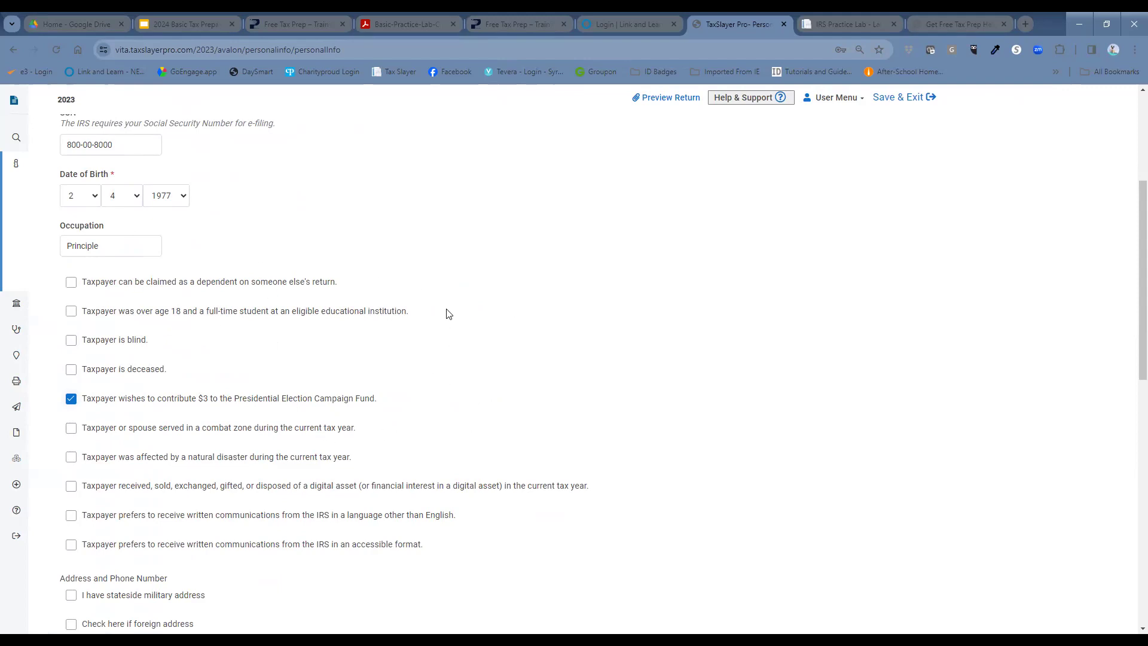
# Step: Enter the taxpayer's street address and saved ZIP, filling city and New York state
pyautogui.scroll(-2, 474, 384)
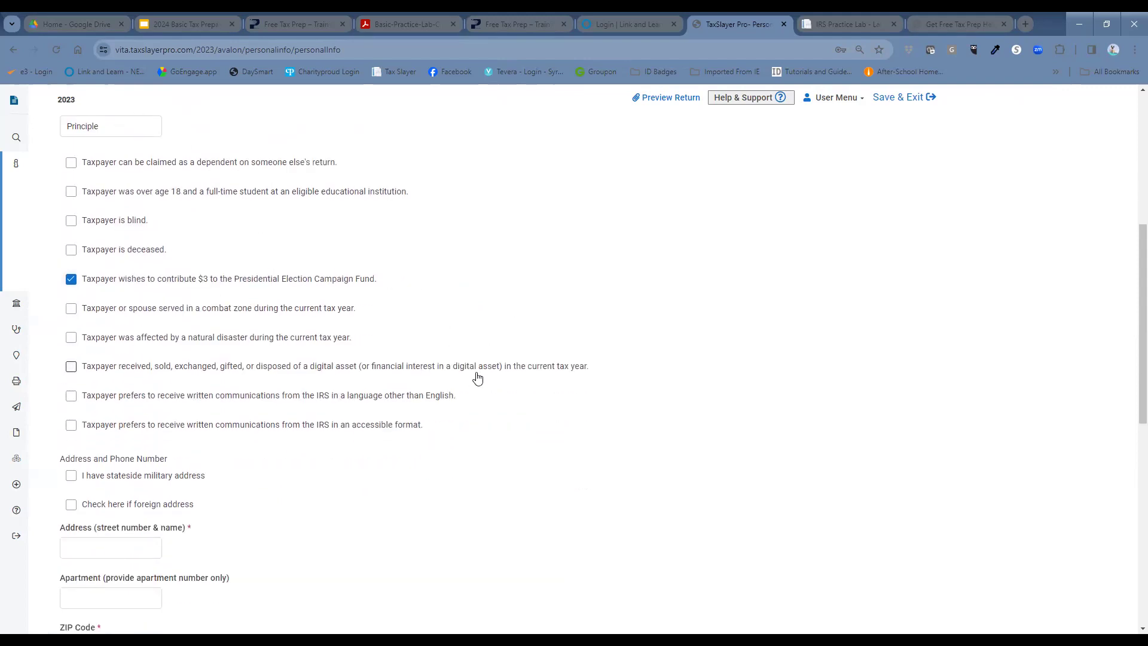
pyautogui.scroll(-5, 496, 354)
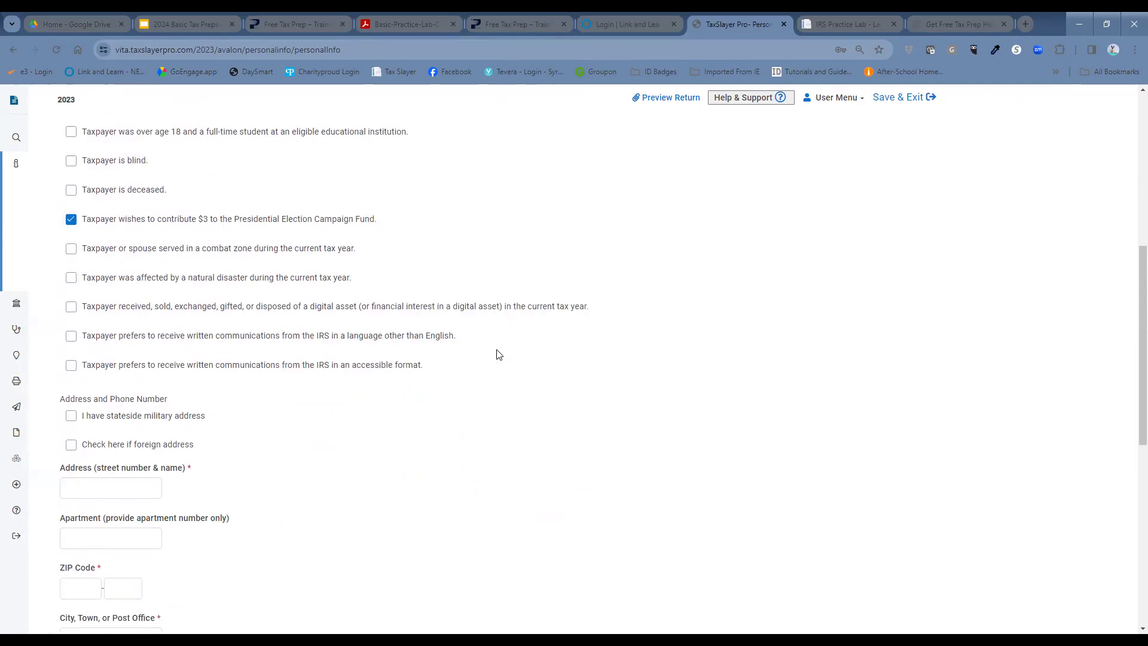
pyautogui.click(141, 256)
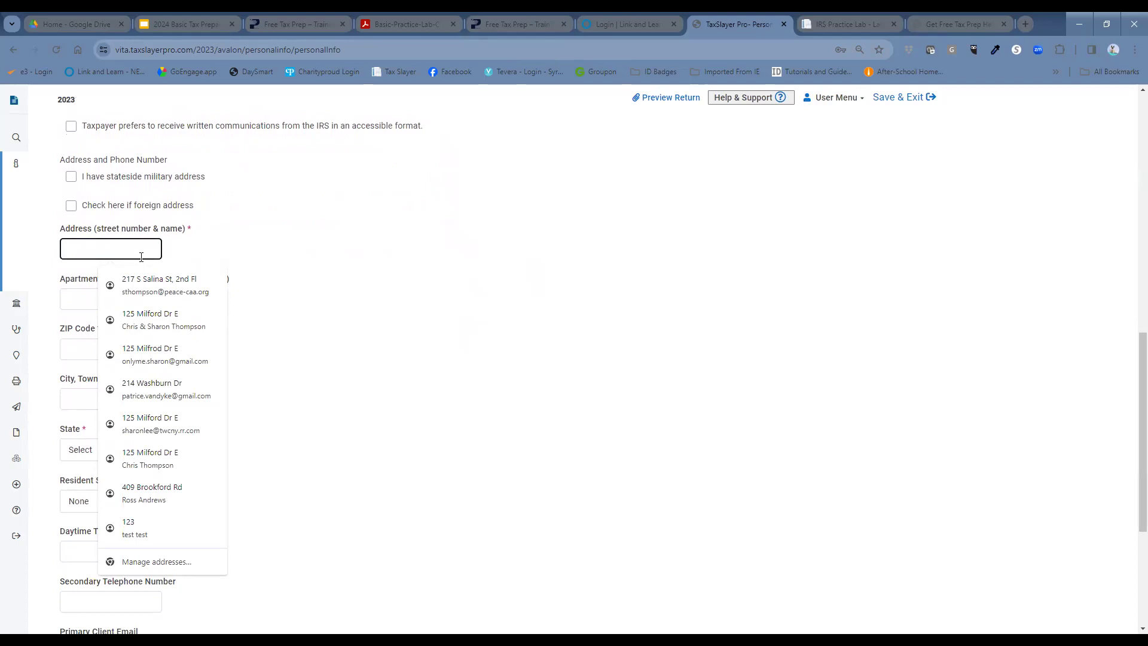
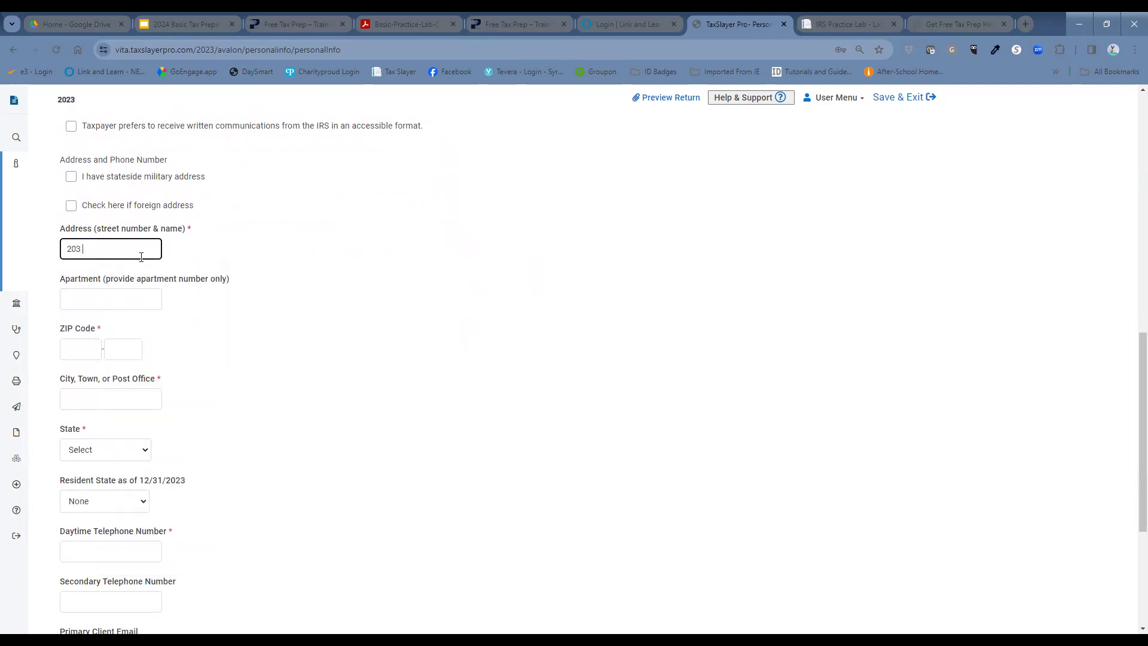
pyautogui.press('Tab')
pyautogui.press('Tab')
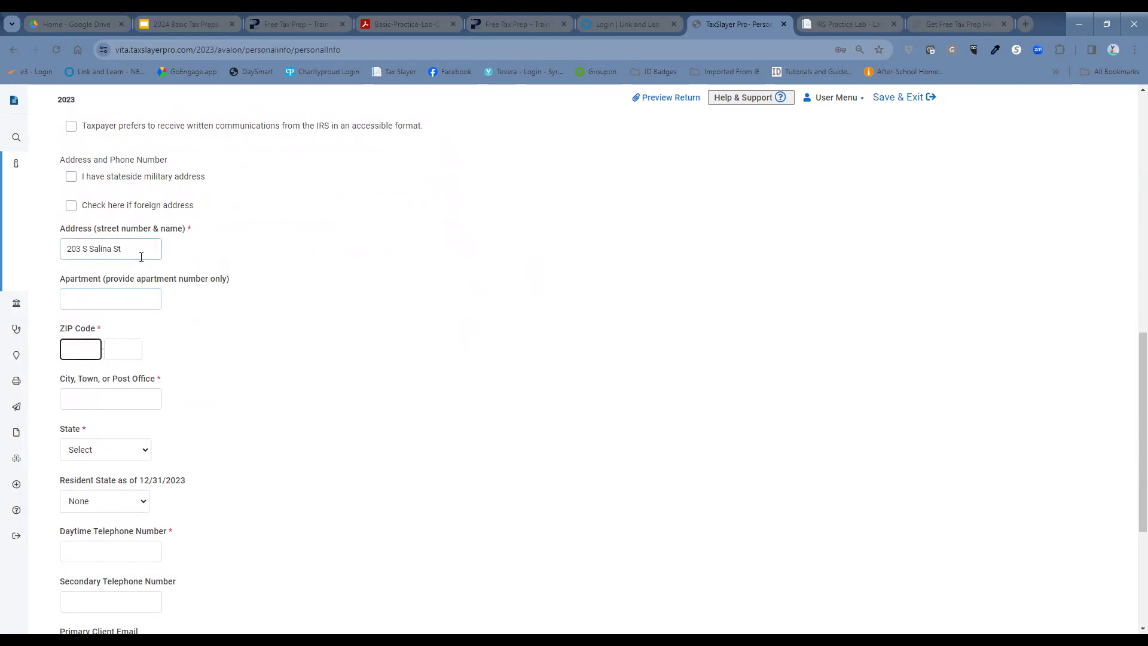
pyautogui.write('13')
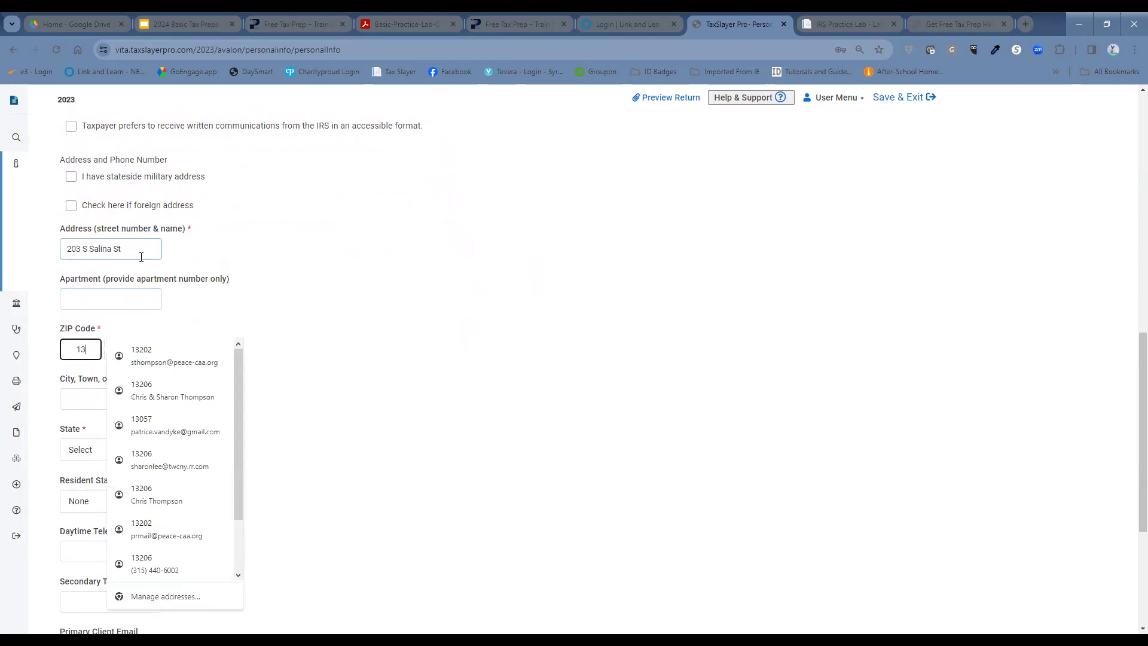
pyautogui.press('Down')
pyautogui.press('Return')
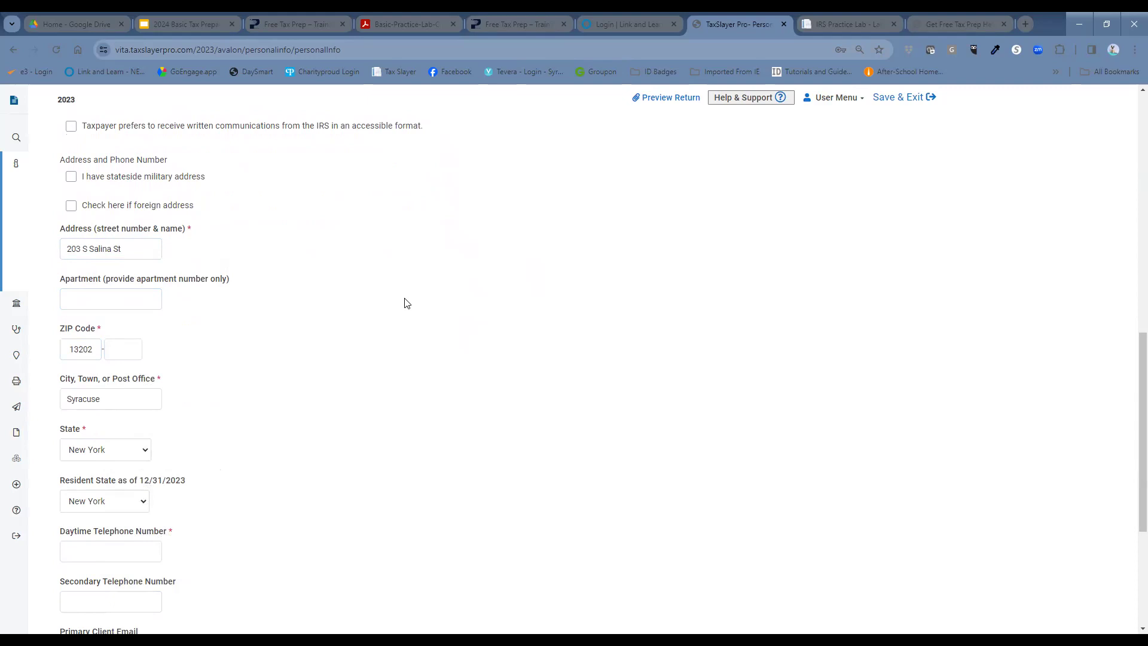
# Step: Enter the taxpayer's daytime and secondary telephone numbers
pyautogui.scroll(-2, 407, 305)
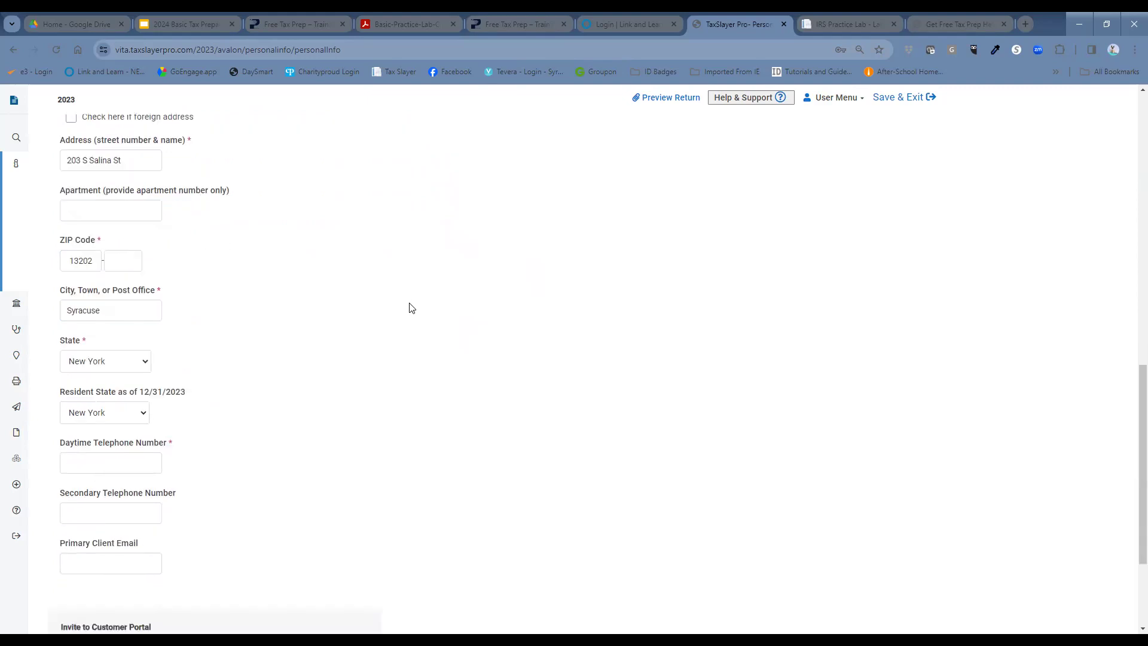
pyautogui.click(132, 432)
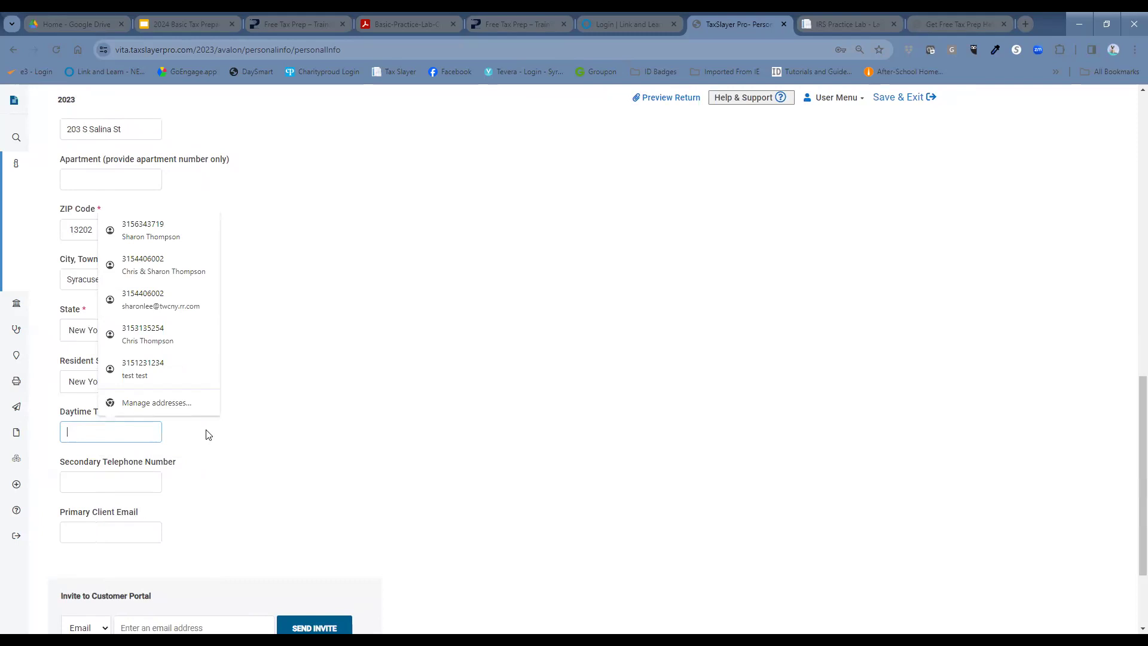
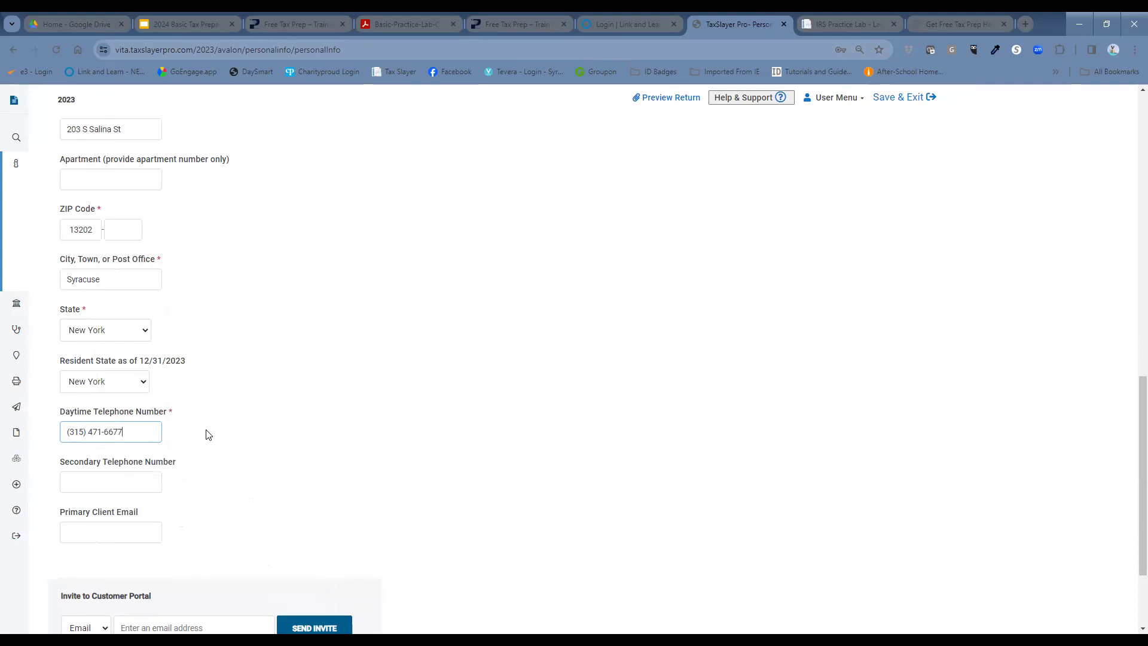
pyautogui.press('Tab')
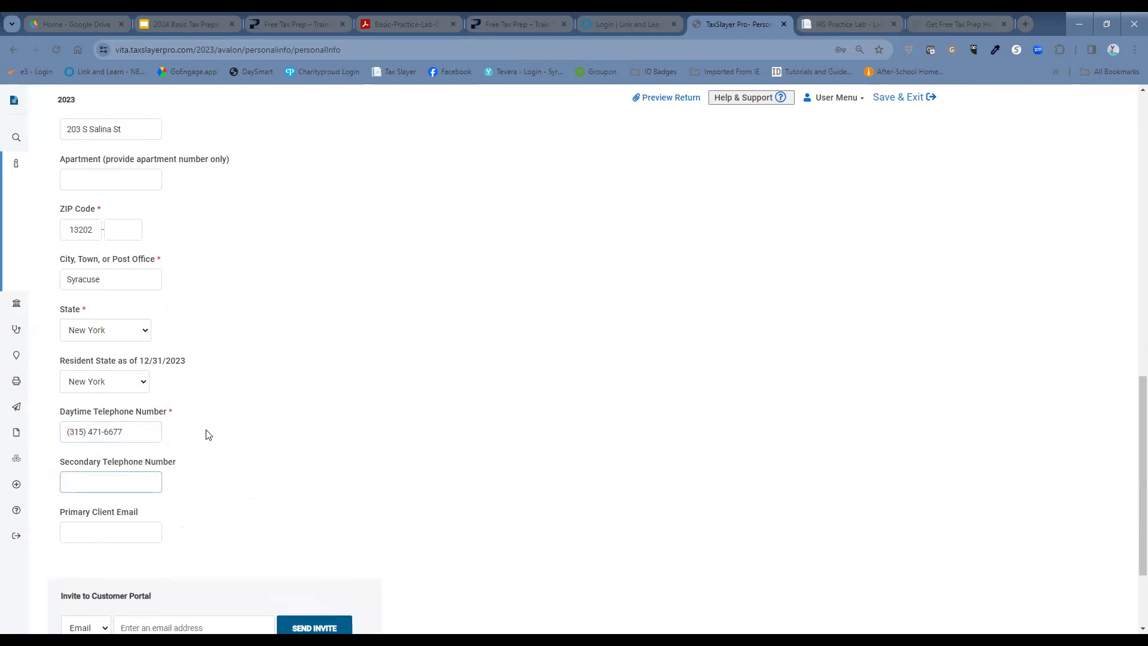
# Step: Save personal information and answer Yes to claiming dependents
pyautogui.scroll(-3, 228, 431)
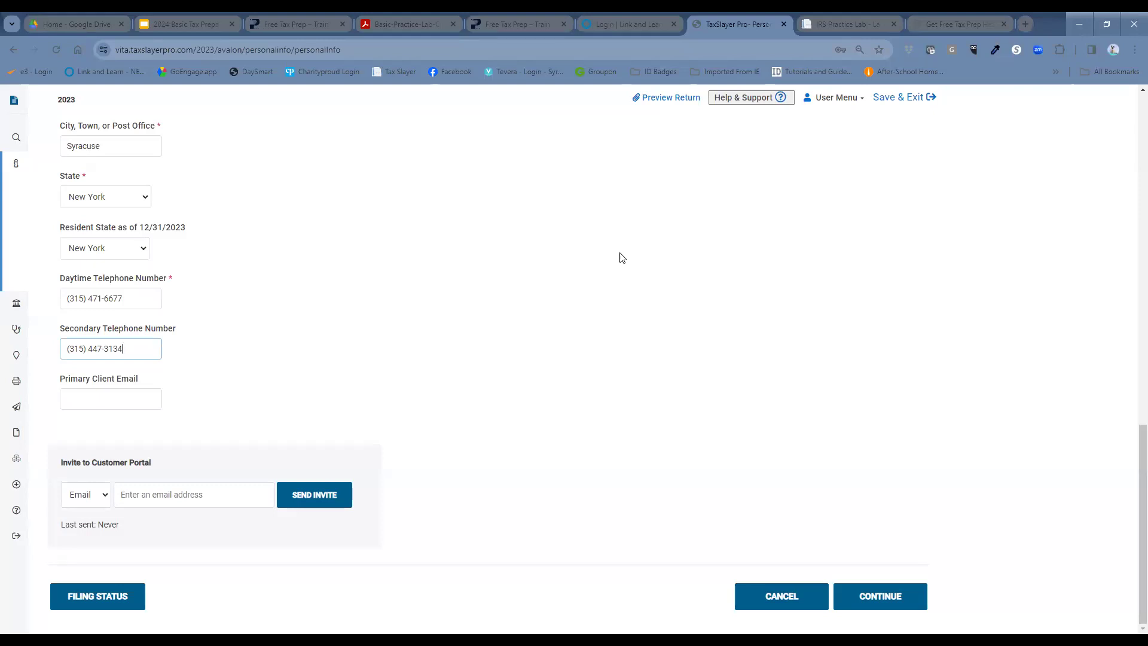
pyautogui.click(882, 604)
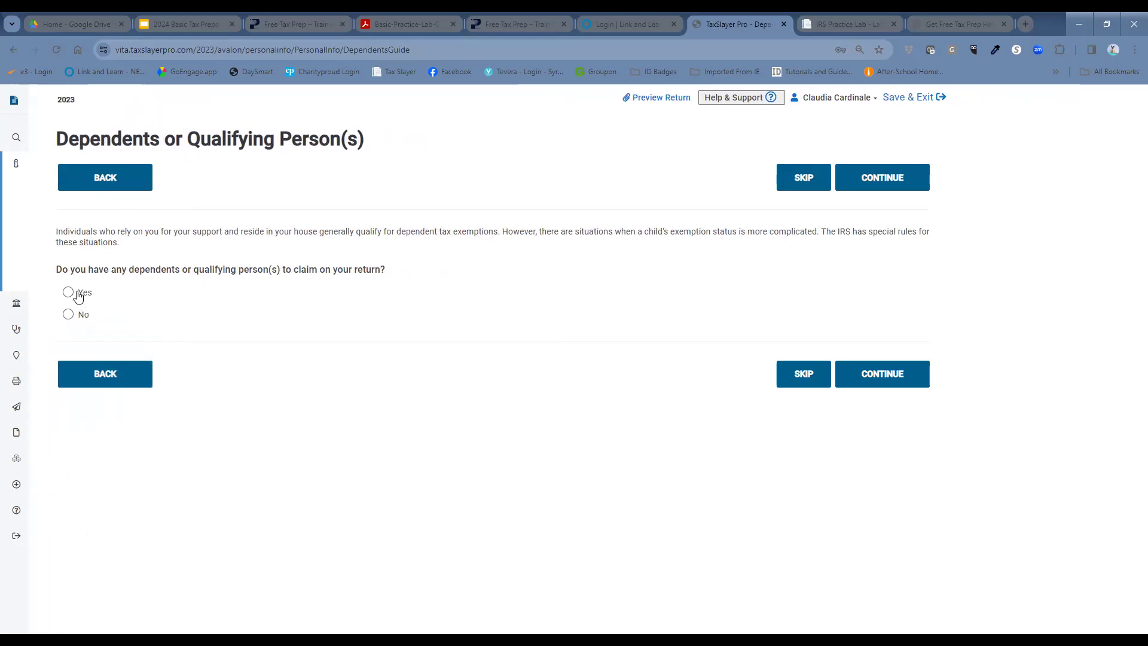
pyautogui.click(68, 292)
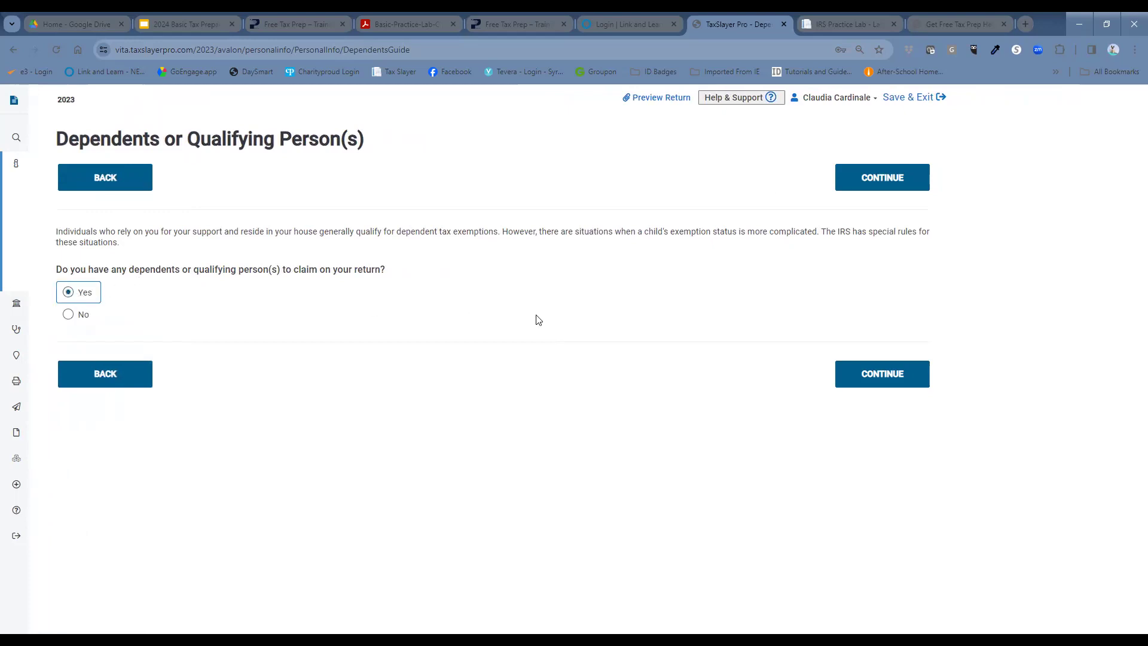
pyautogui.click(844, 375)
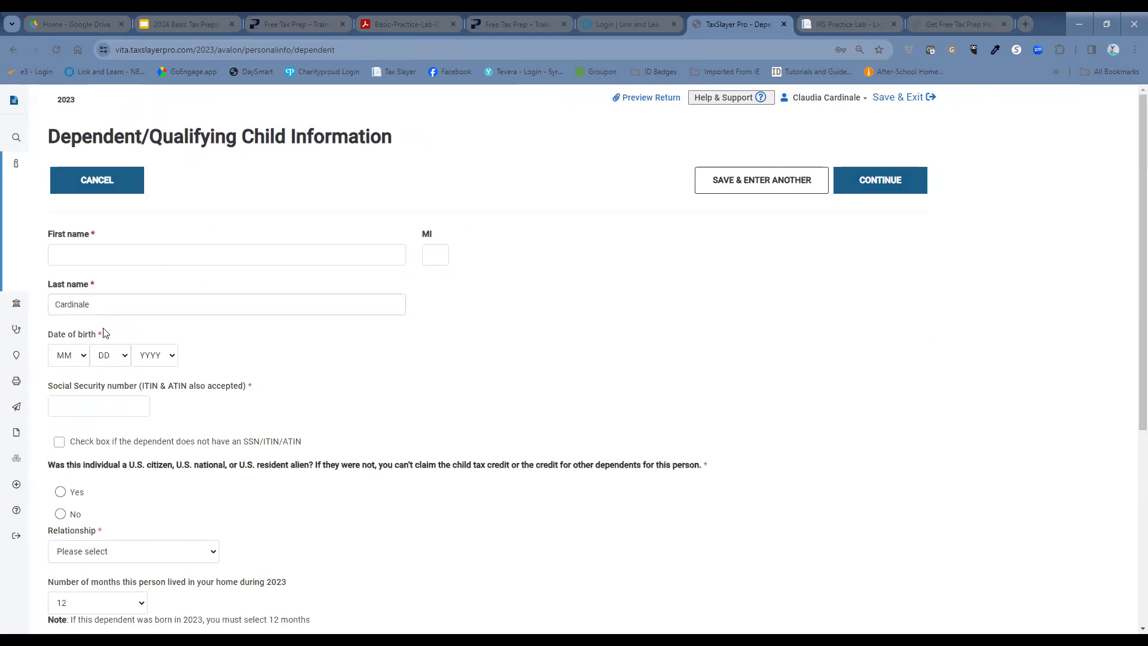
pyautogui.click(139, 258)
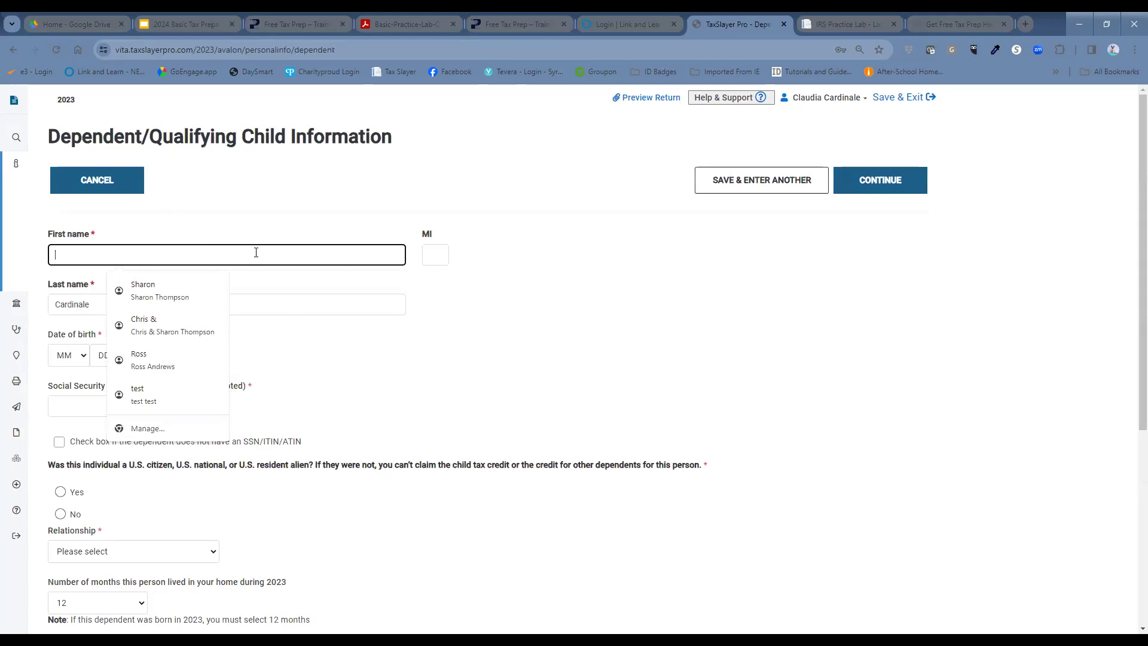
pyautogui.write('Mar')
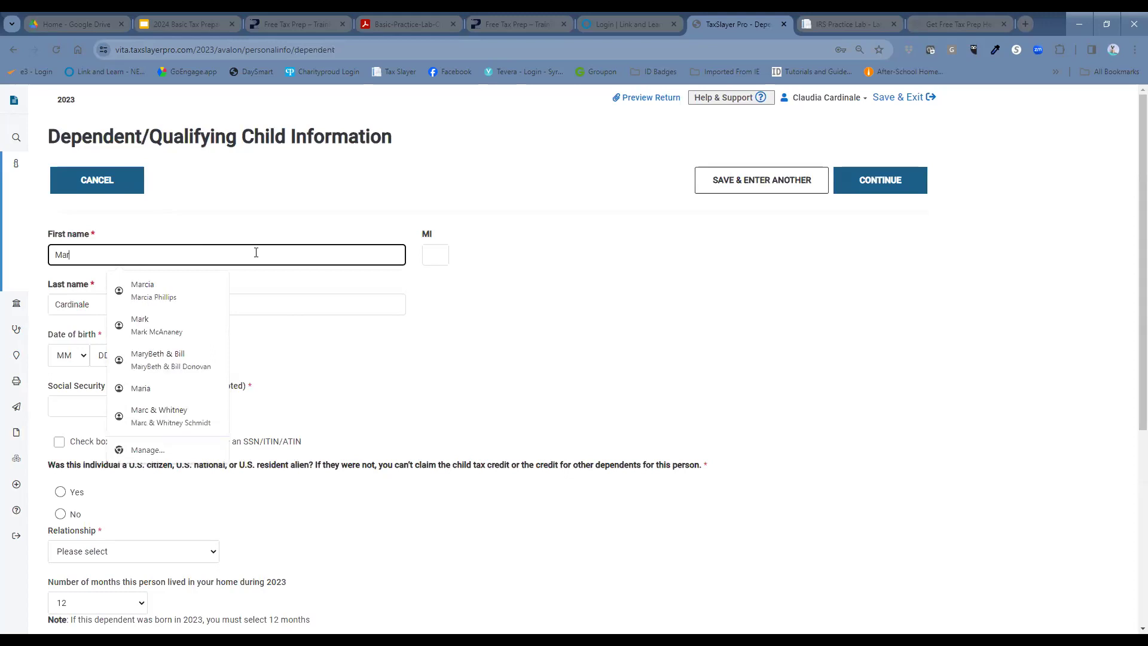
pyautogui.write('ie')
pyautogui.press('Tab')
pyautogui.press('Tab')
pyautogui.press('Tab')
pyautogui.moveTo(17, 407)
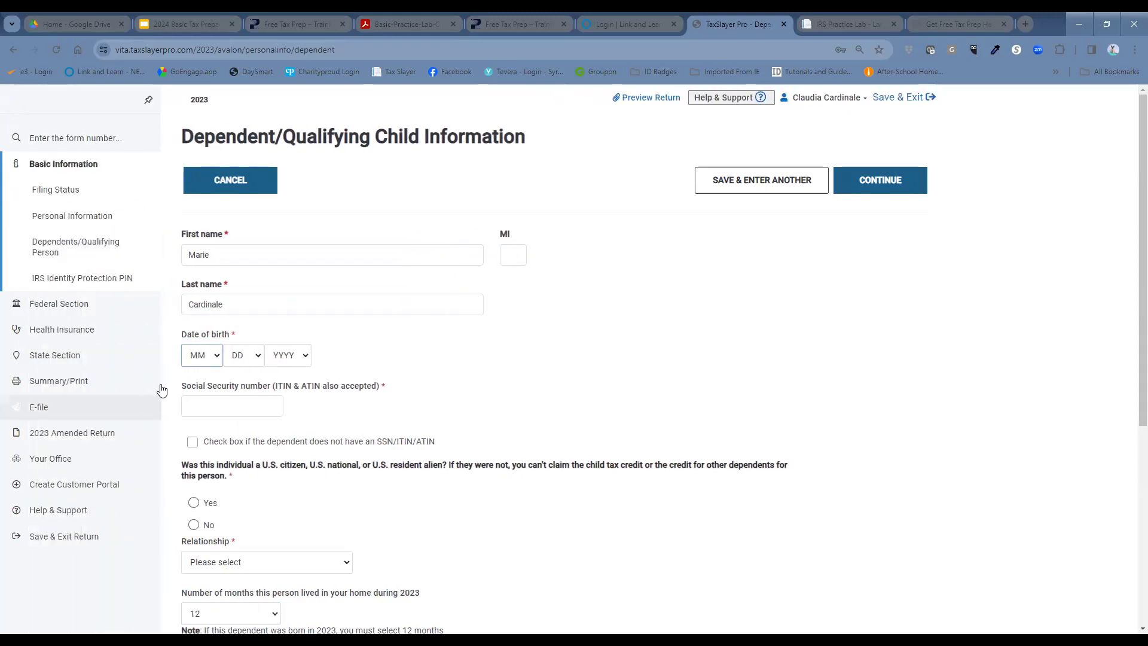
pyautogui.click(76, 361)
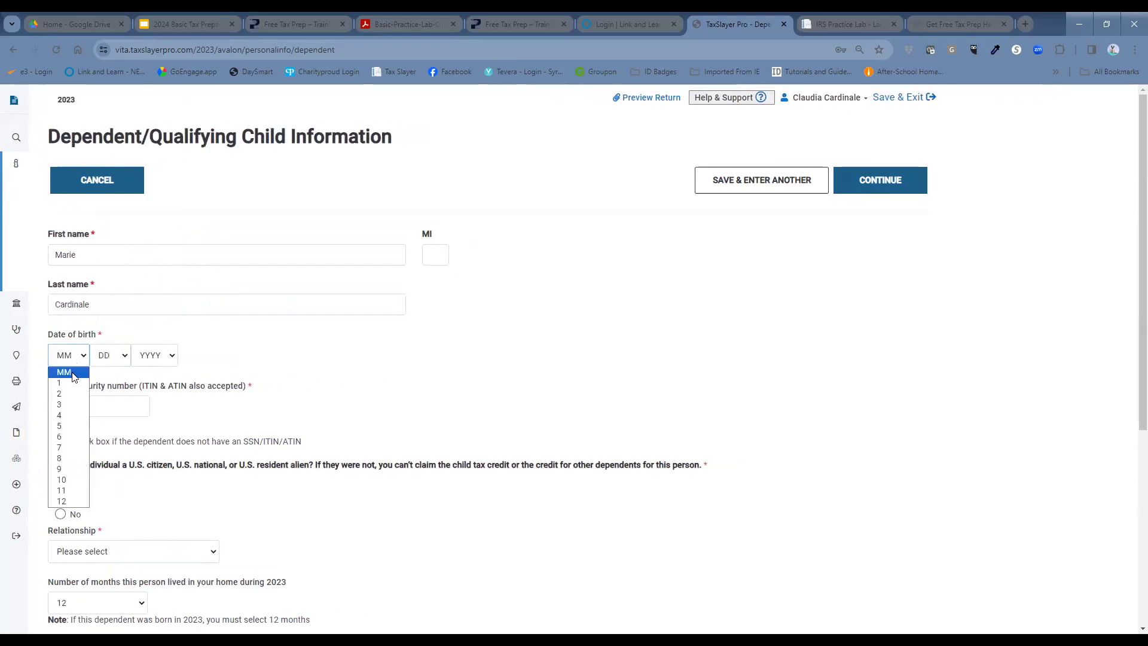
pyautogui.click(118, 362)
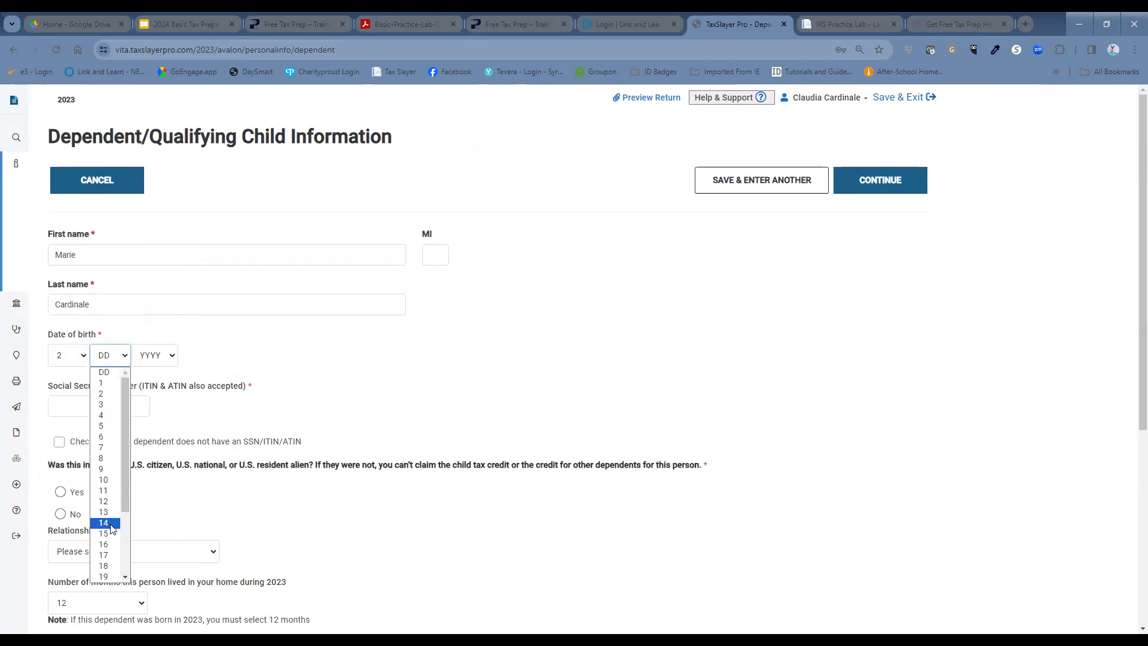
pyautogui.click(110, 523)
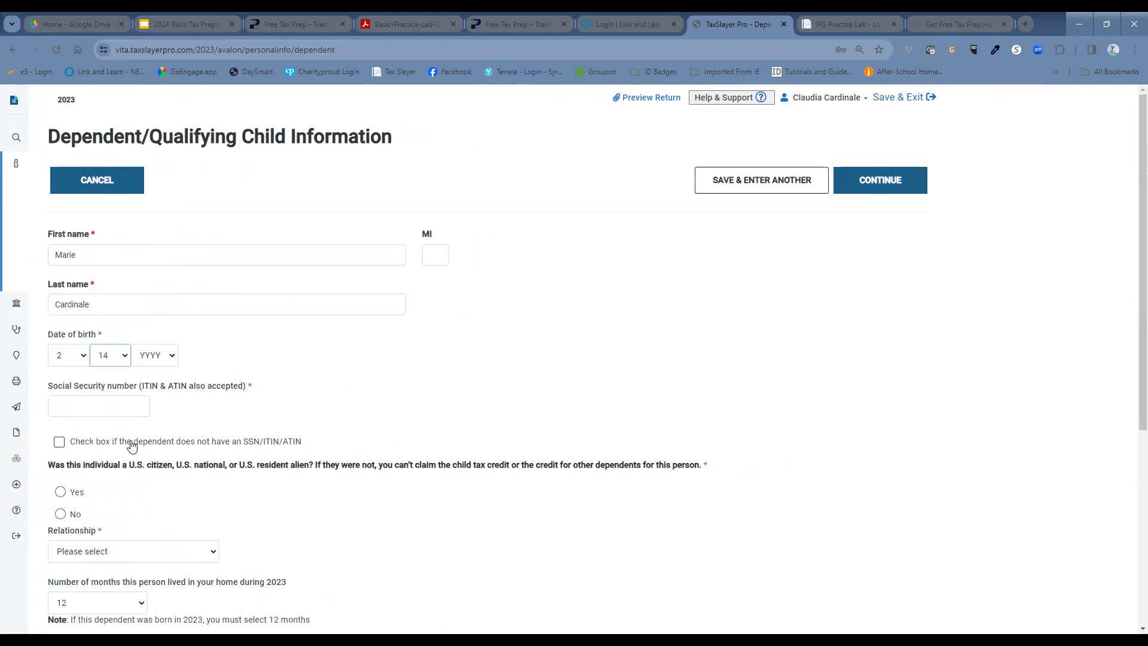
pyautogui.click(151, 359)
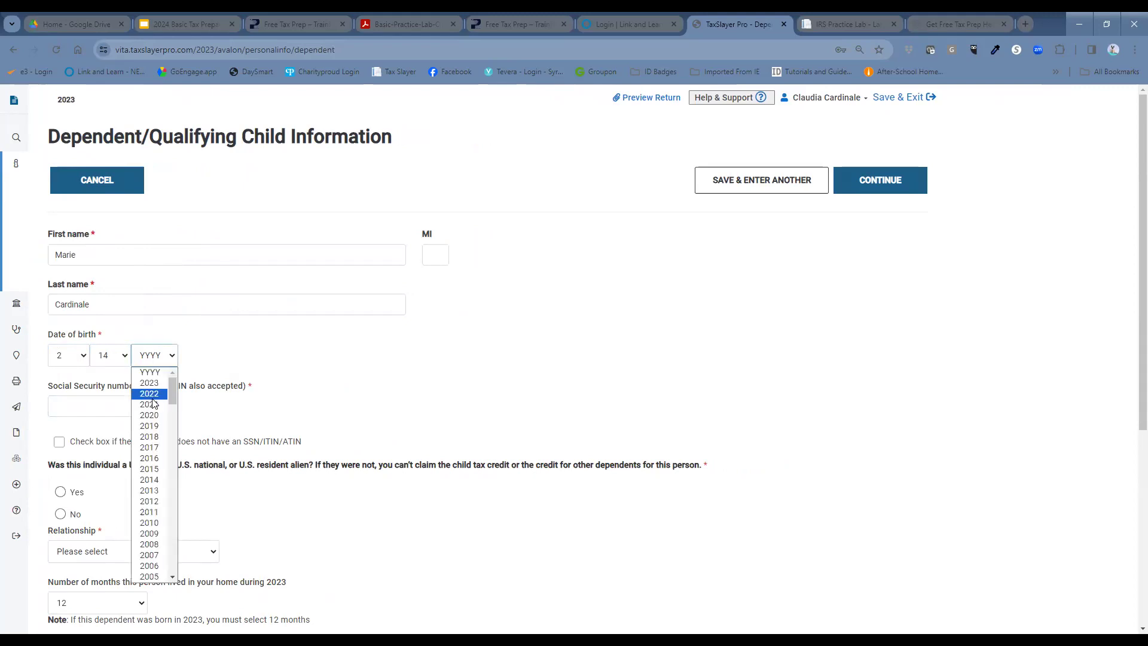
pyautogui.click(149, 415)
# Step: Enter the dependent's Social Security number and mark her as a U.S. citizen
pyautogui.click(129, 407)
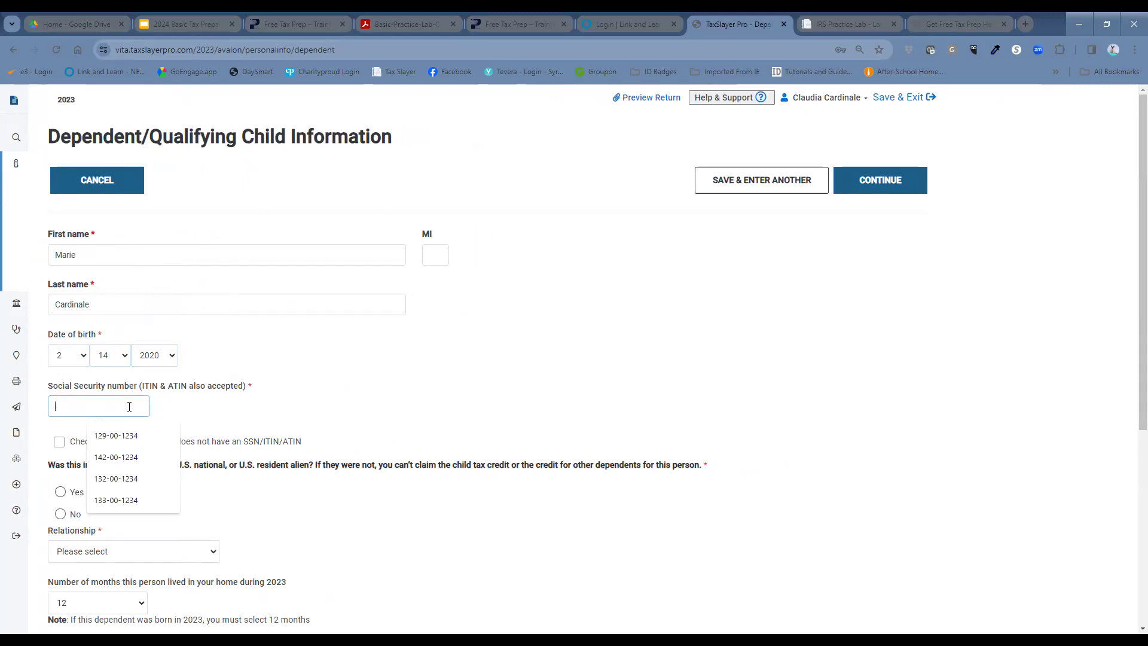
pyautogui.write('4')
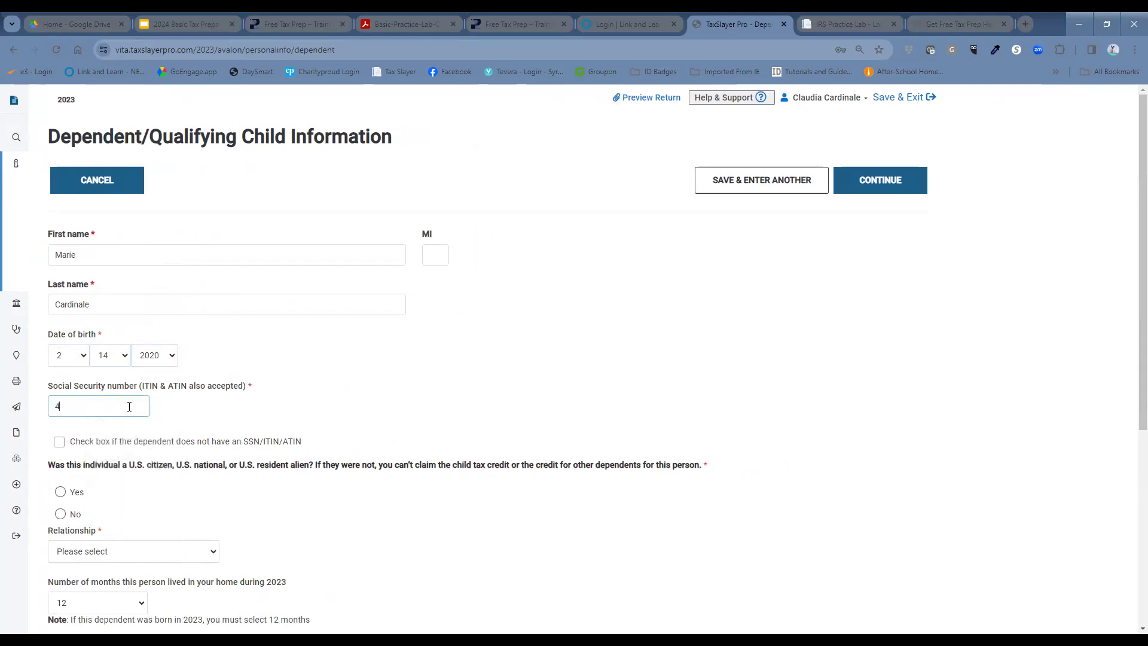
pyautogui.write('05-00-0000')
pyautogui.click(60, 492)
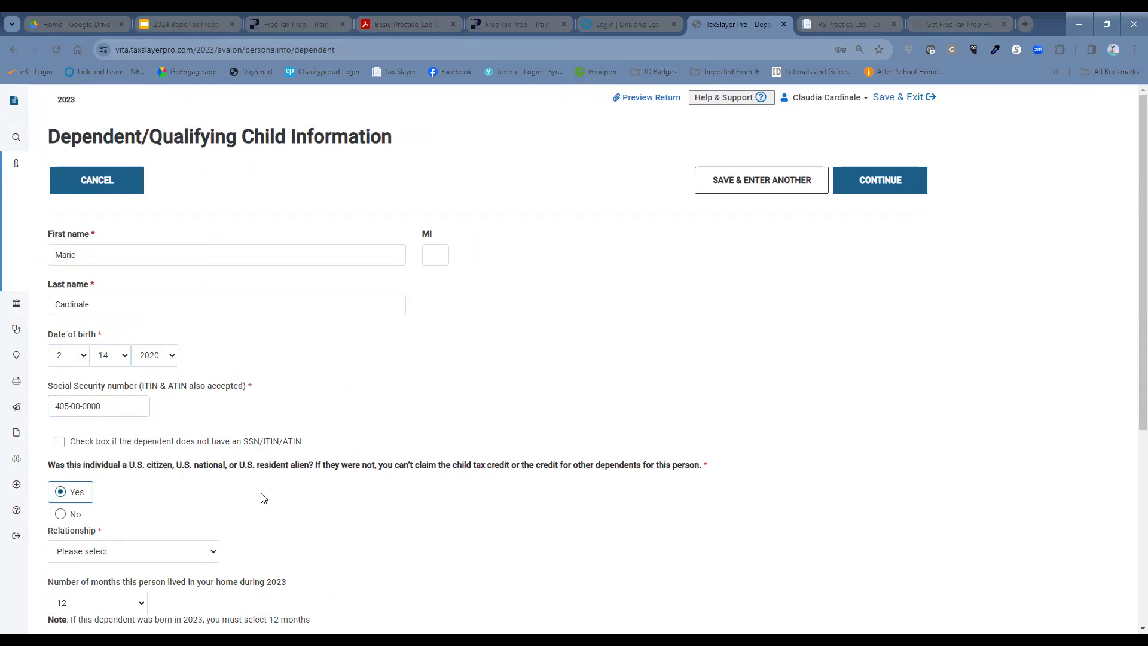
pyautogui.scroll(-1, 255, 493)
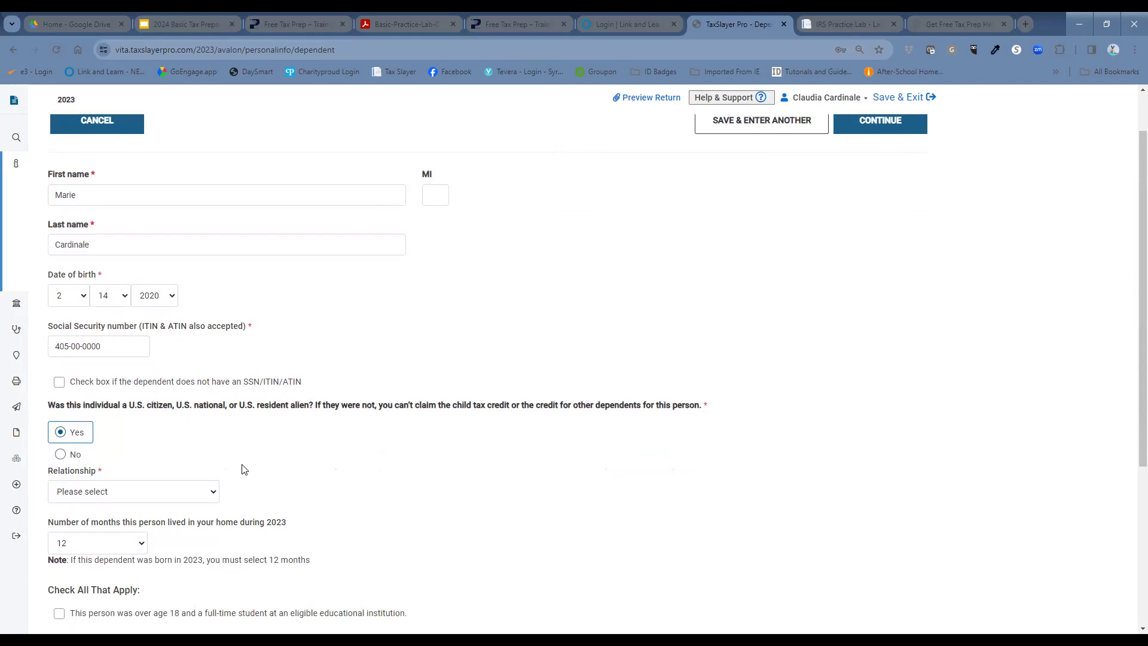
# Step: Set the dependent's relationship to Daughter
pyautogui.click(151, 492)
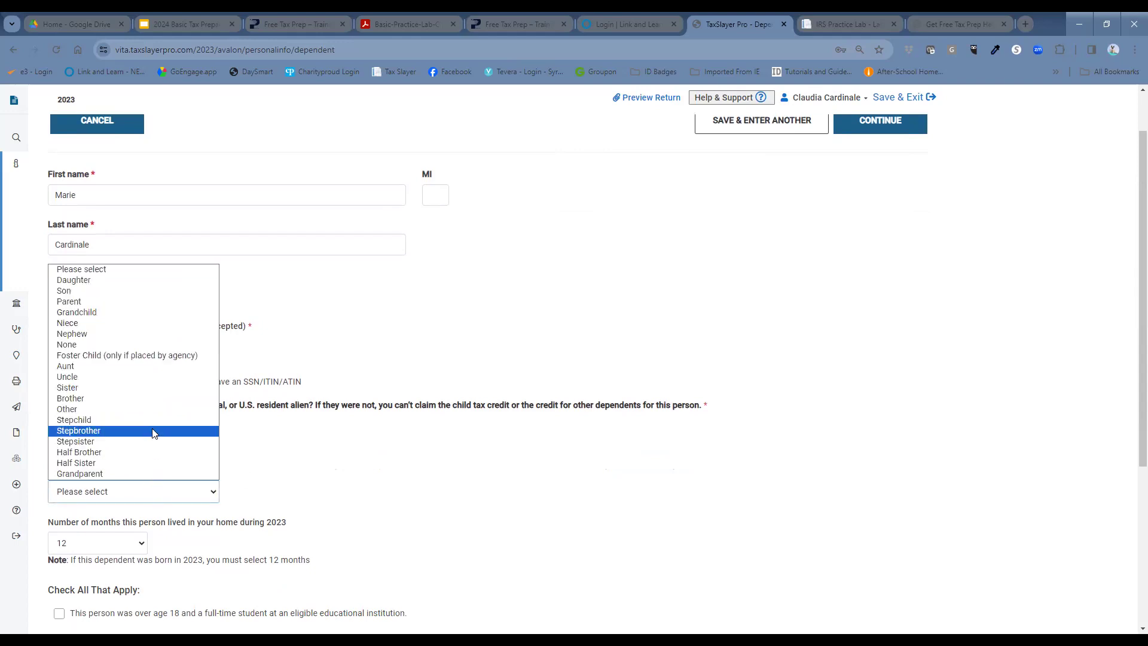
pyautogui.click(149, 286)
pyautogui.scroll(-2, 307, 430)
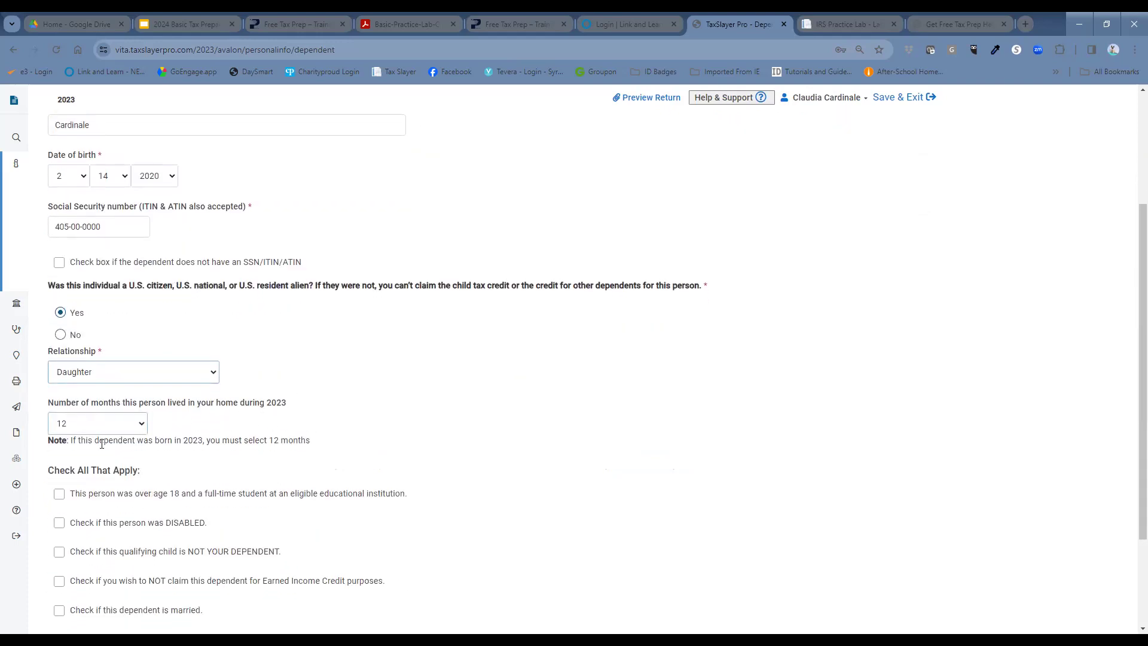
pyautogui.scroll(-2, 137, 426)
pyautogui.rightClick(112, 459)
pyautogui.click(476, 456)
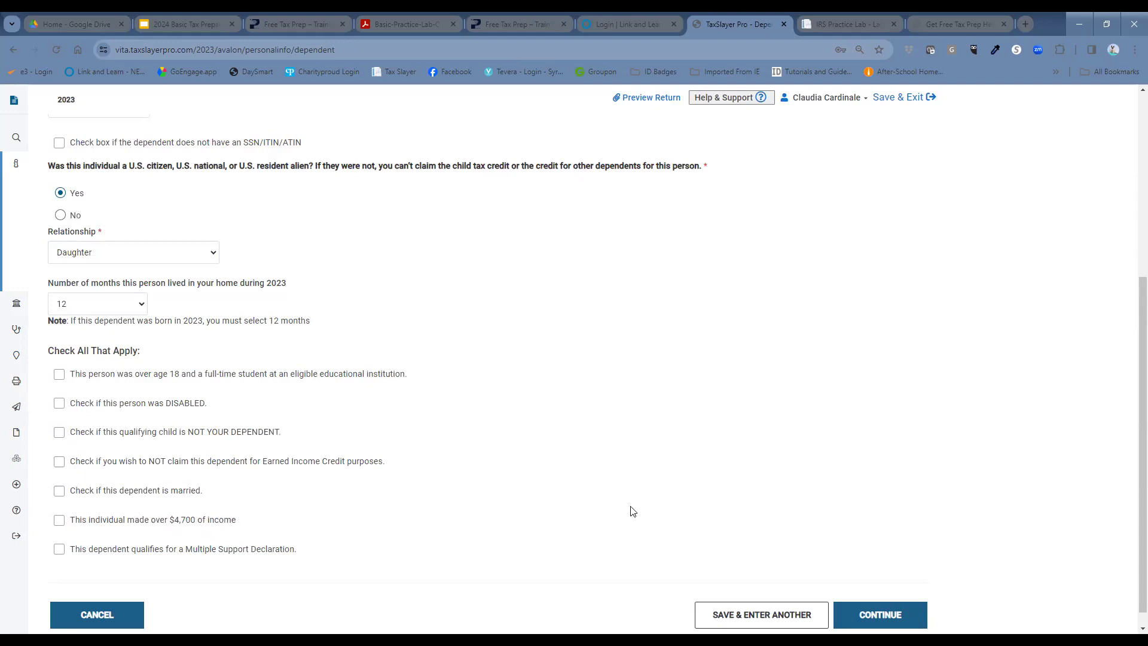
pyautogui.scroll(-1, 721, 458)
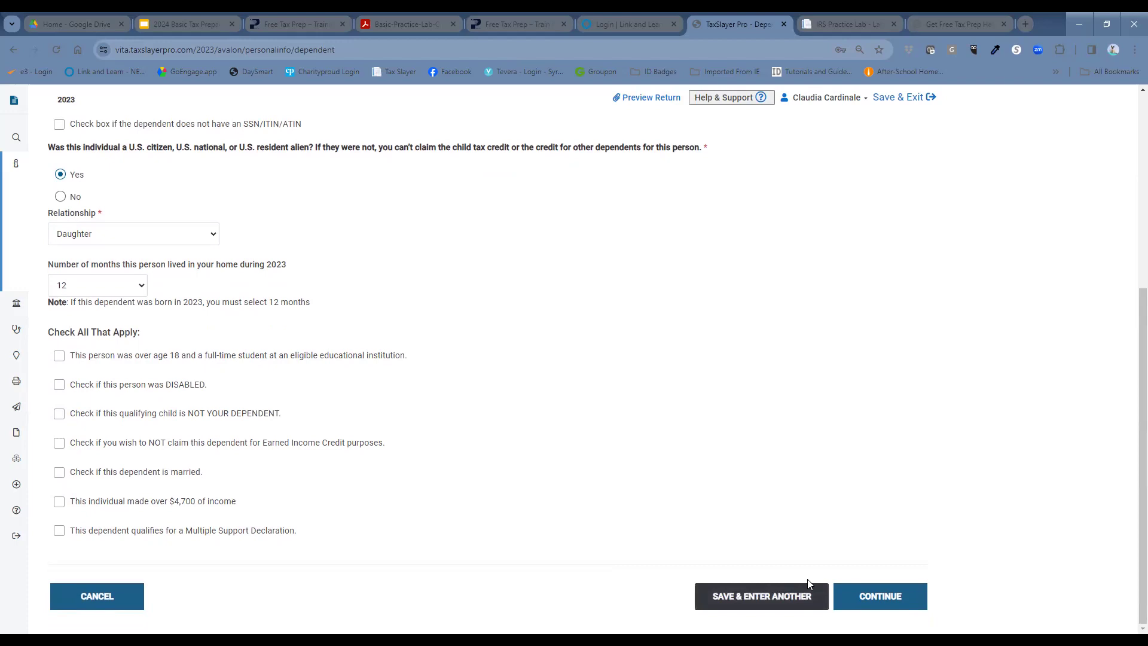
# Step: Save the first daughter and start a new dependent entry at the first-name field
pyautogui.click(856, 595)
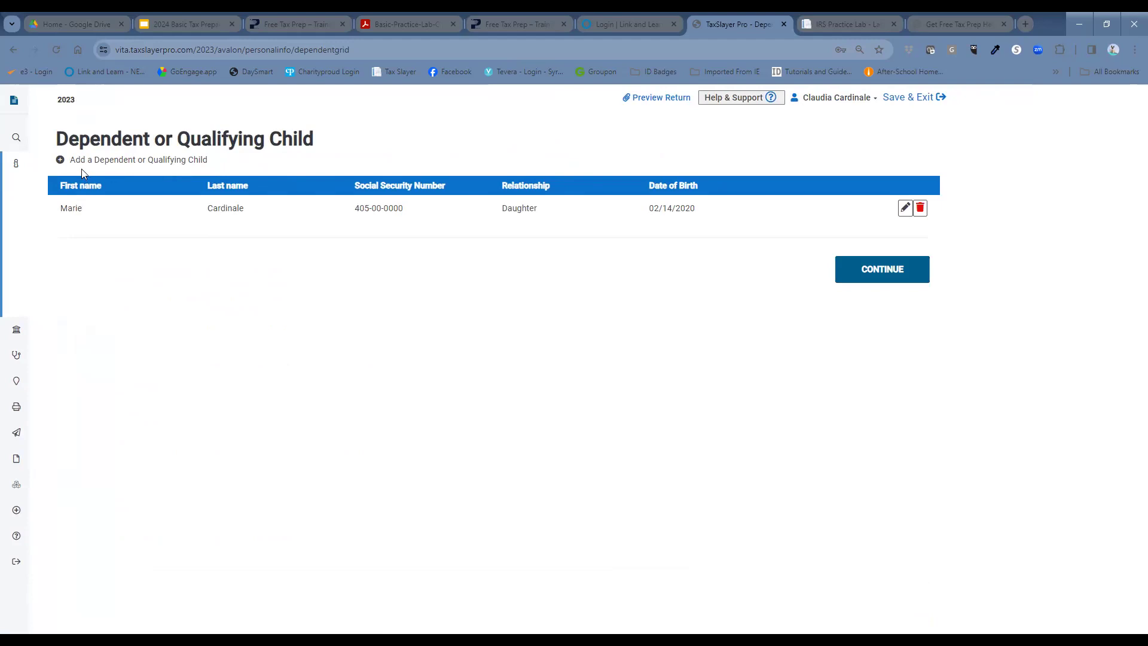
pyautogui.click(140, 160)
pyautogui.click(317, 247)
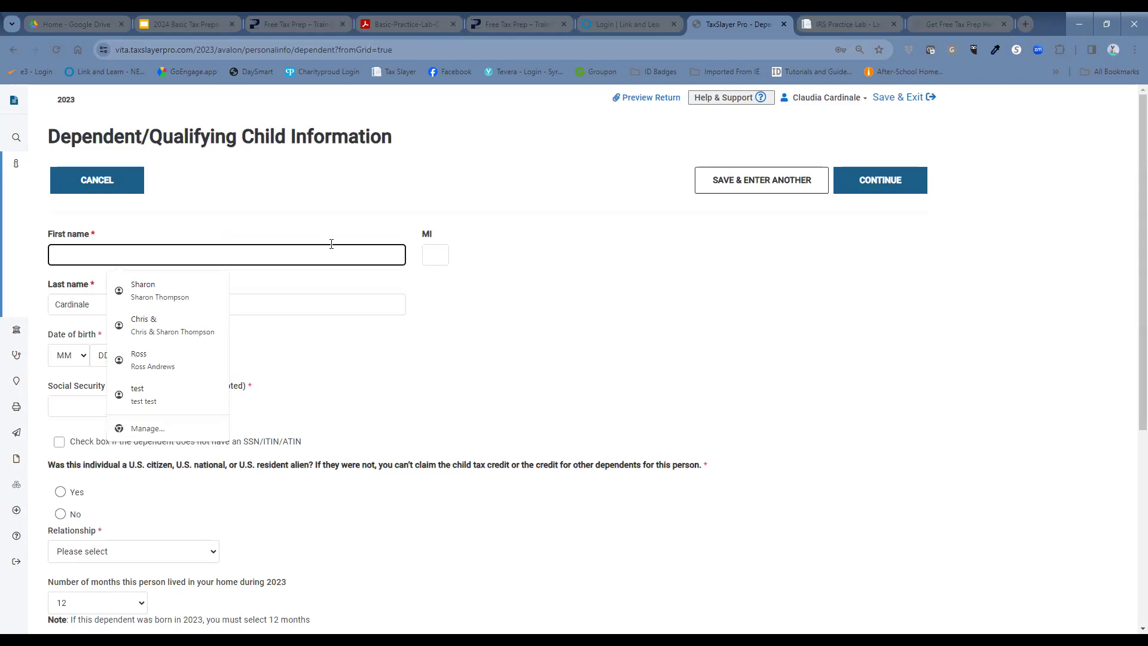
pyautogui.write('Abby')
pyautogui.press('Tab')
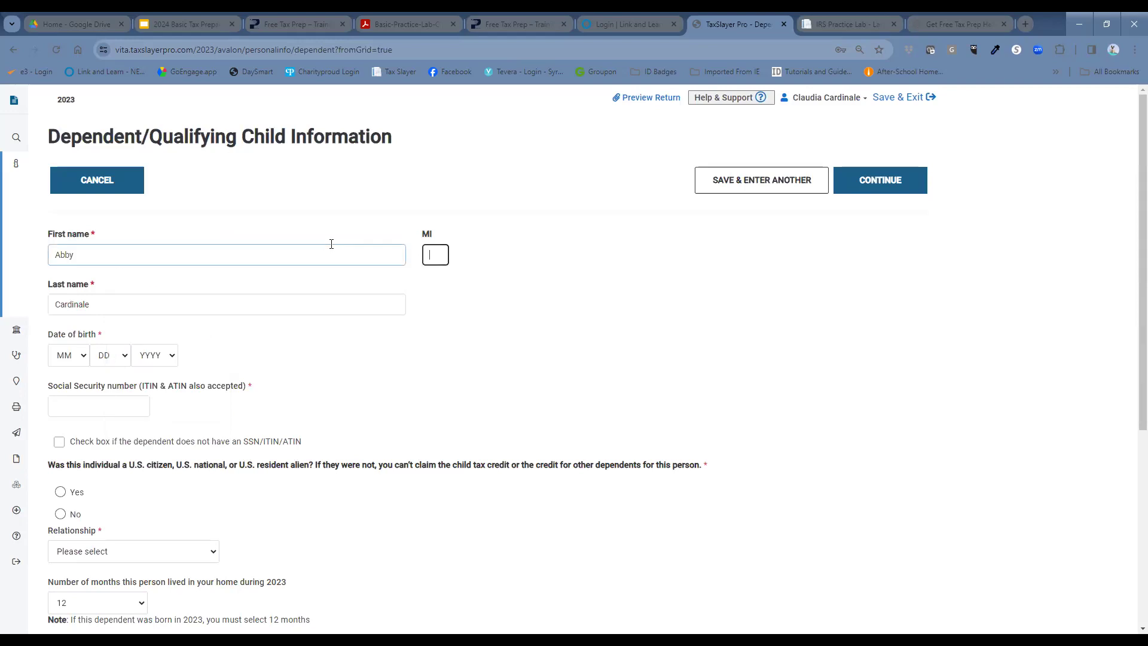
pyautogui.press('Tab')
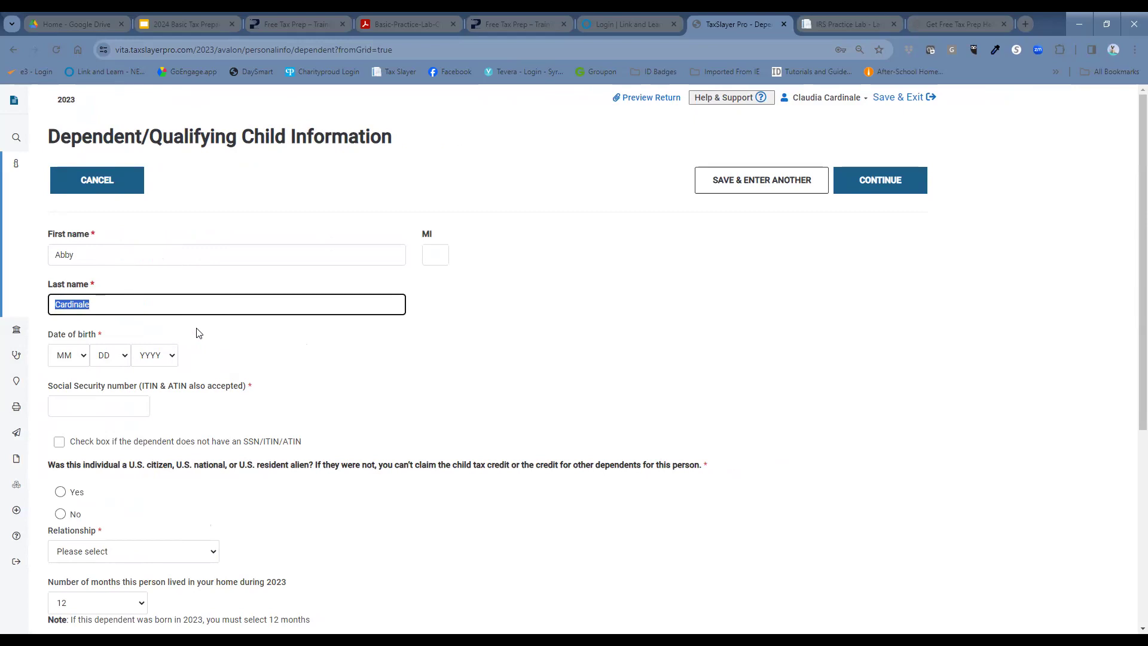
pyautogui.click(71, 359)
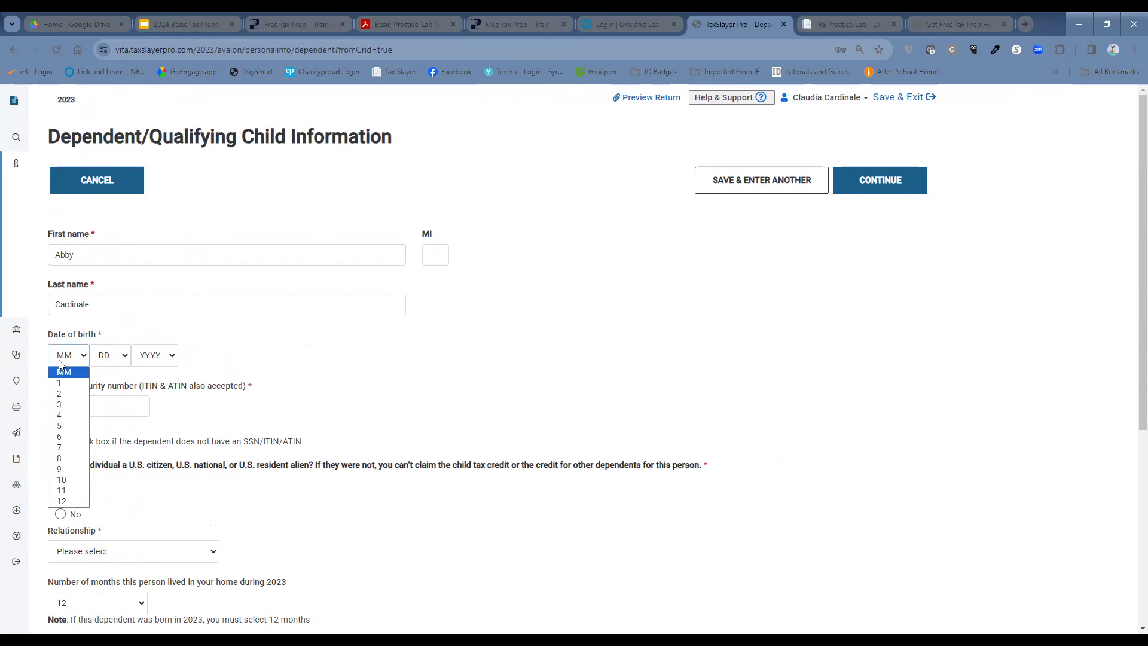
pyautogui.click(70, 427)
pyautogui.click(112, 359)
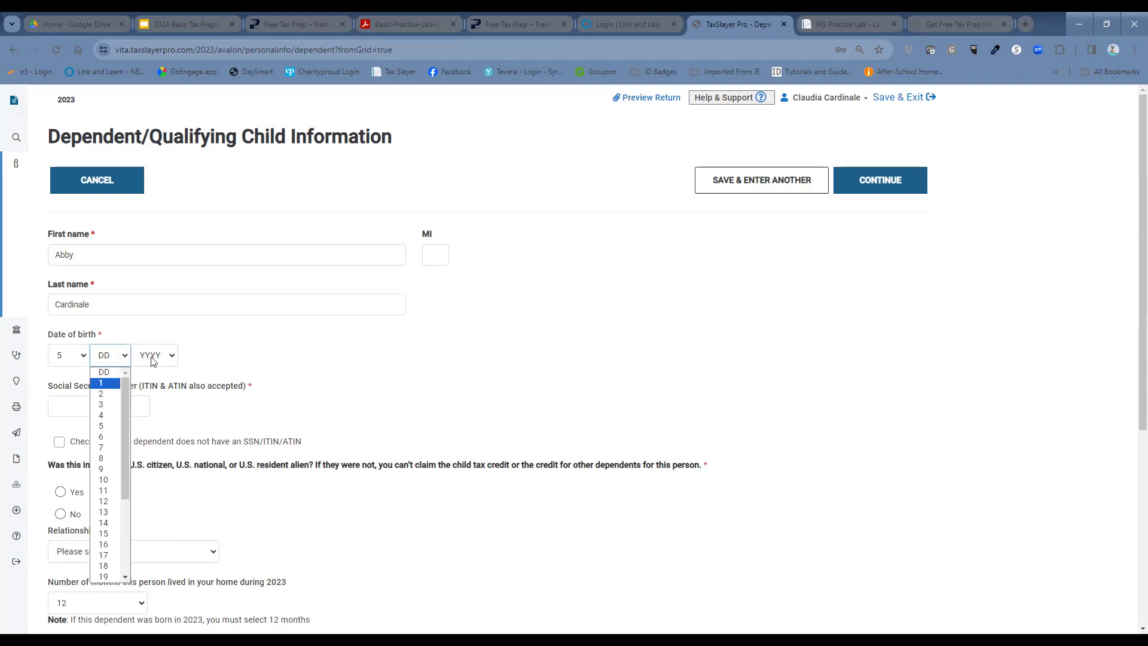
pyautogui.click(113, 384)
pyautogui.click(154, 358)
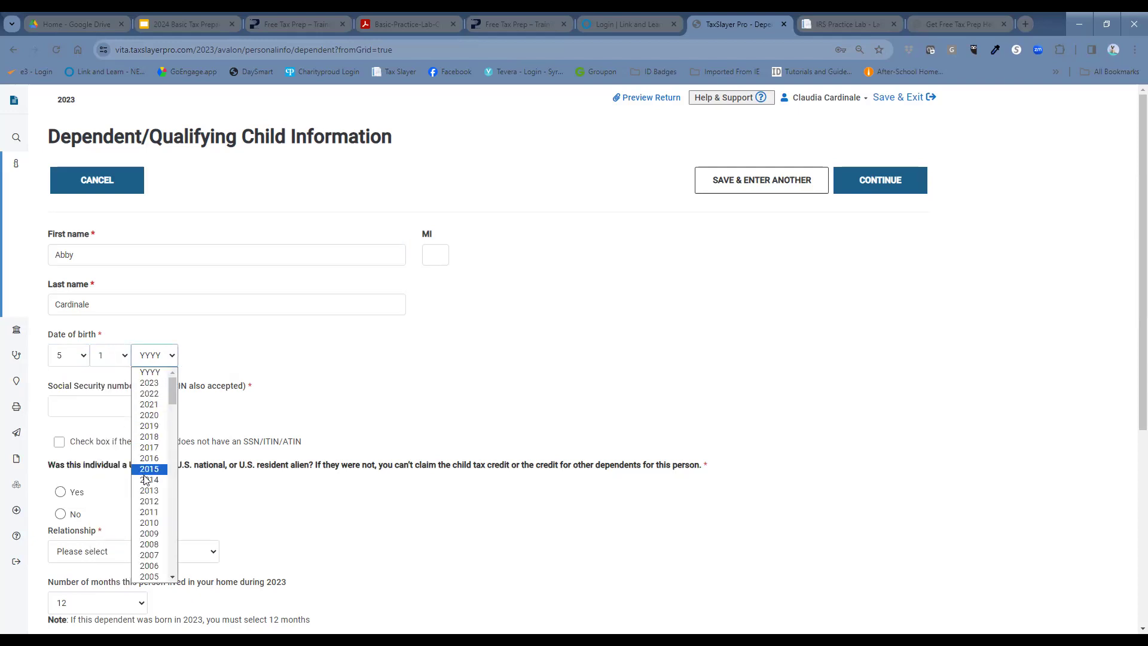
pyautogui.click(159, 437)
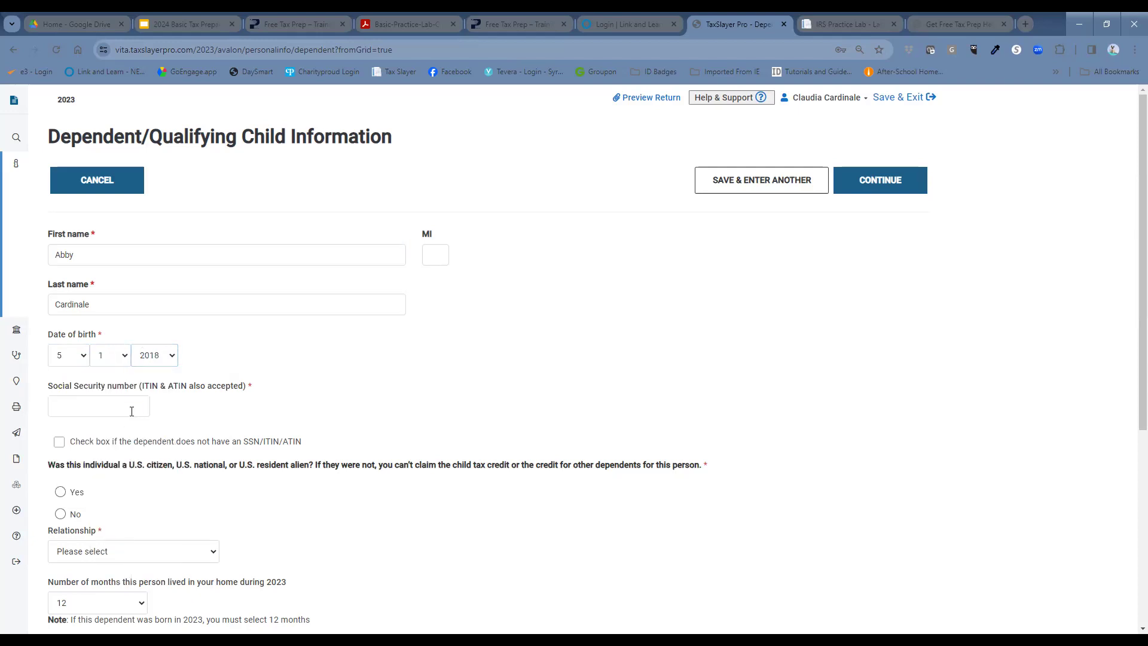
# Step: Enter her Social Security number, mark her a U.S. citizen, choose relationship Daughter, and save
pyautogui.click(135, 414)
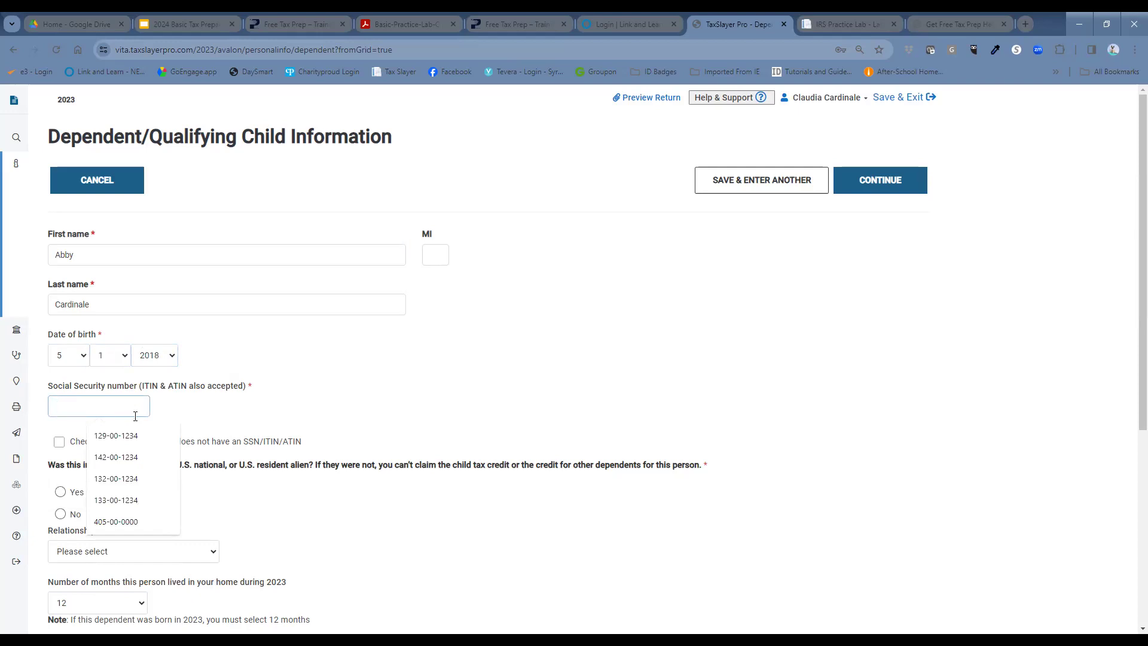
pyautogui.write('600-00-0')
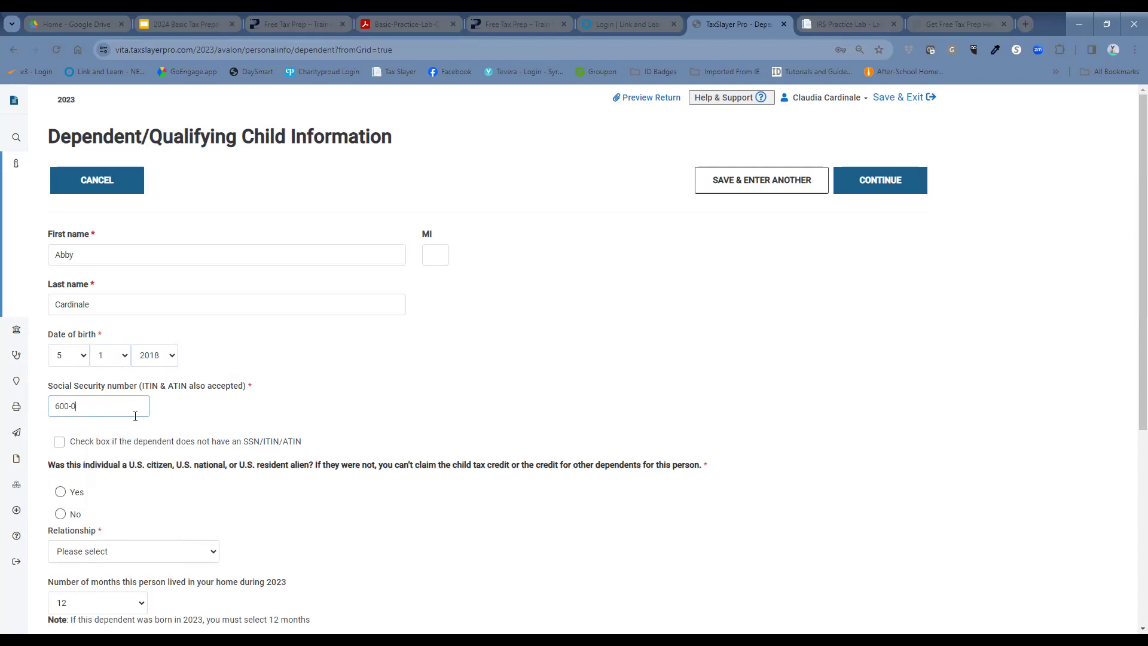
pyautogui.write('000')
pyautogui.click(61, 491)
pyautogui.scroll(-2, 156, 451)
pyautogui.click(137, 433)
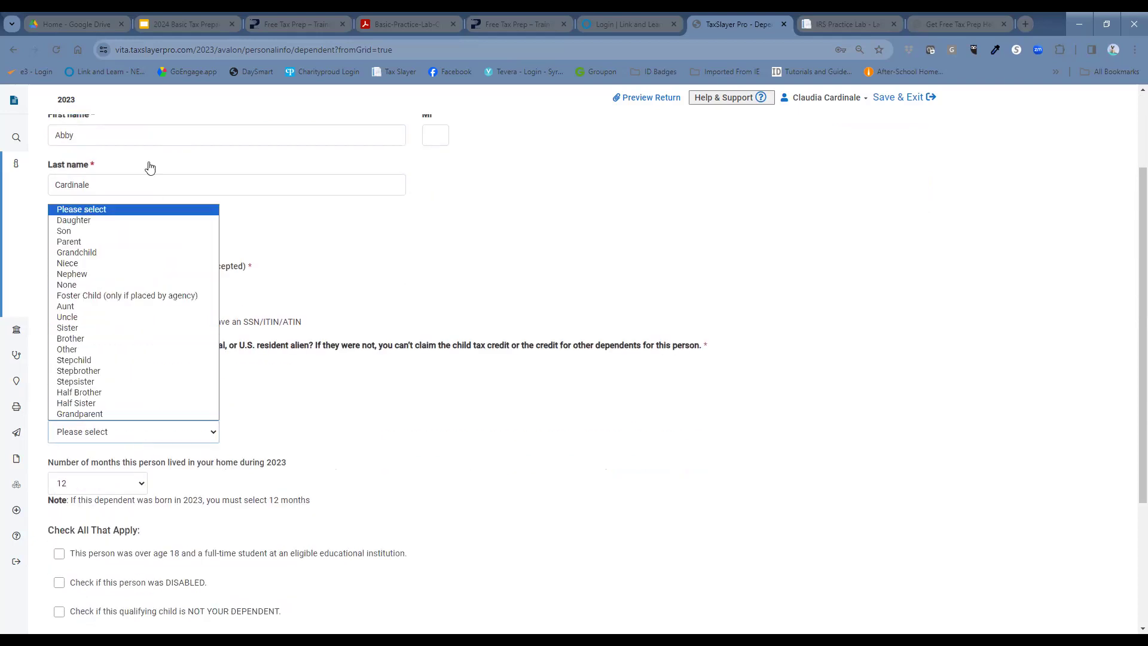
pyautogui.click(143, 221)
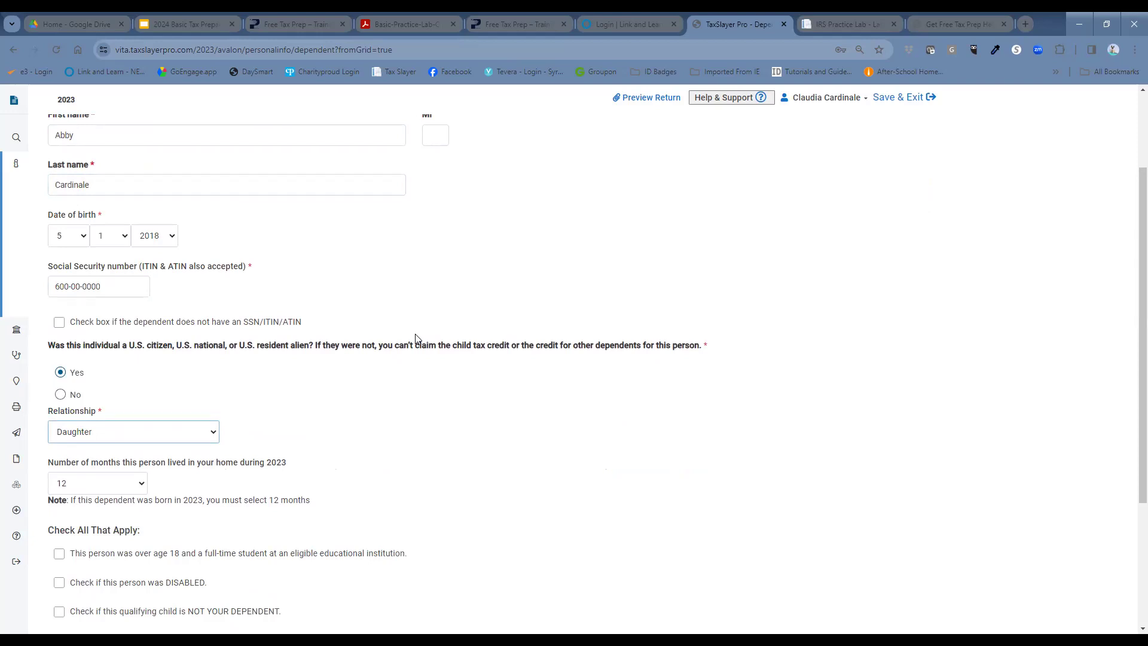
pyautogui.scroll(-3, 417, 338)
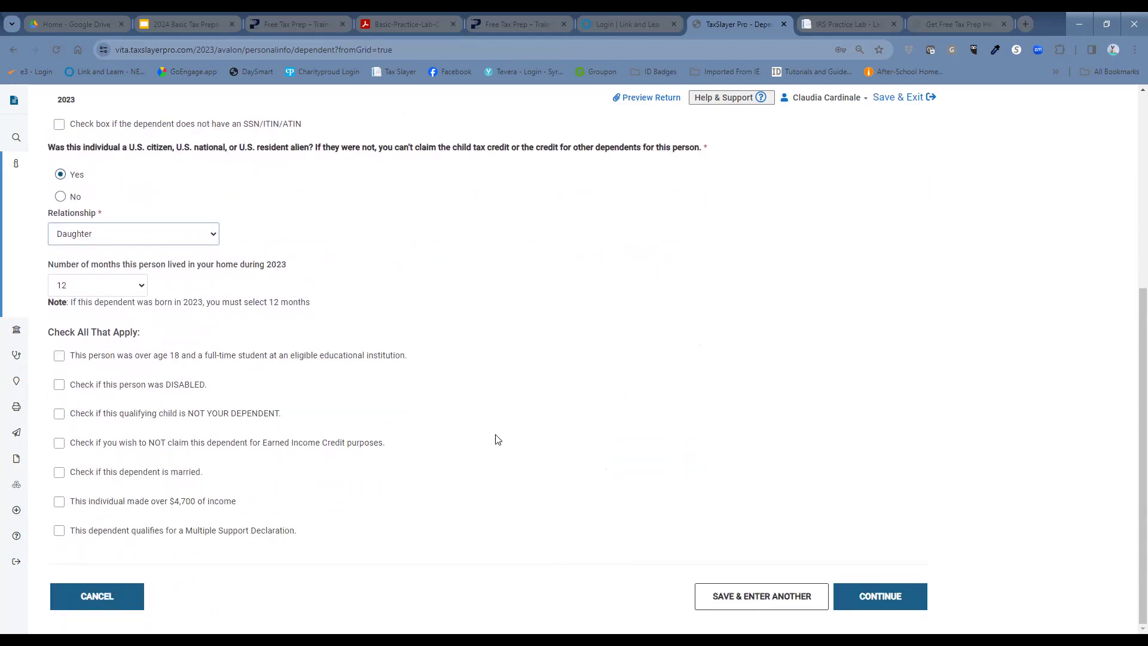
pyautogui.click(906, 595)
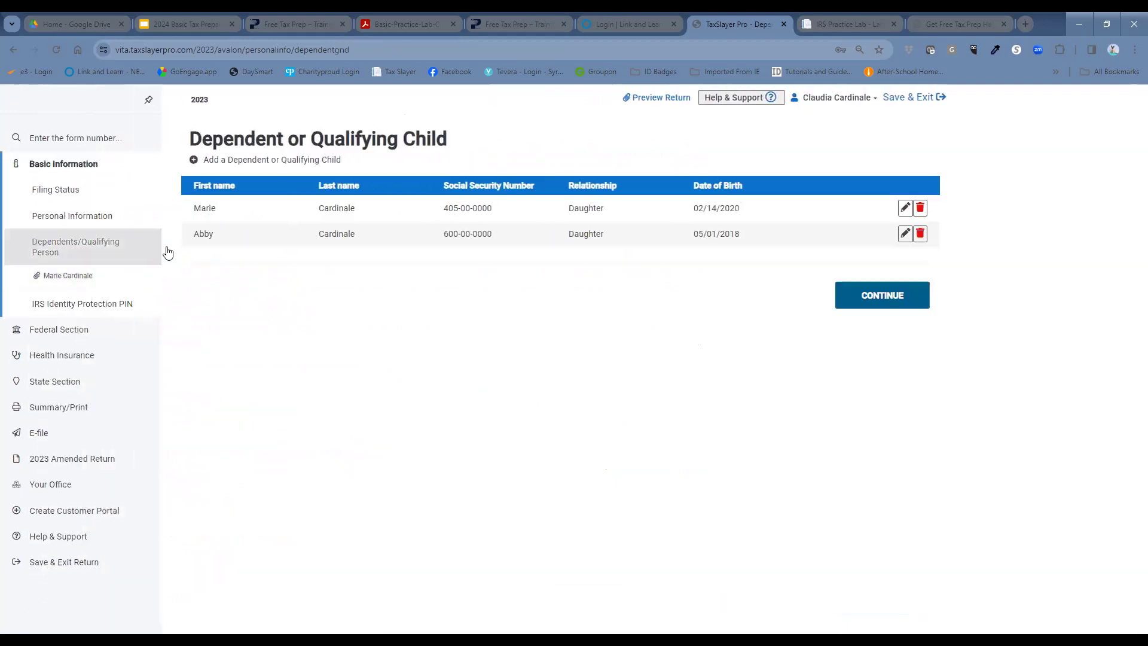
pyautogui.click(206, 160)
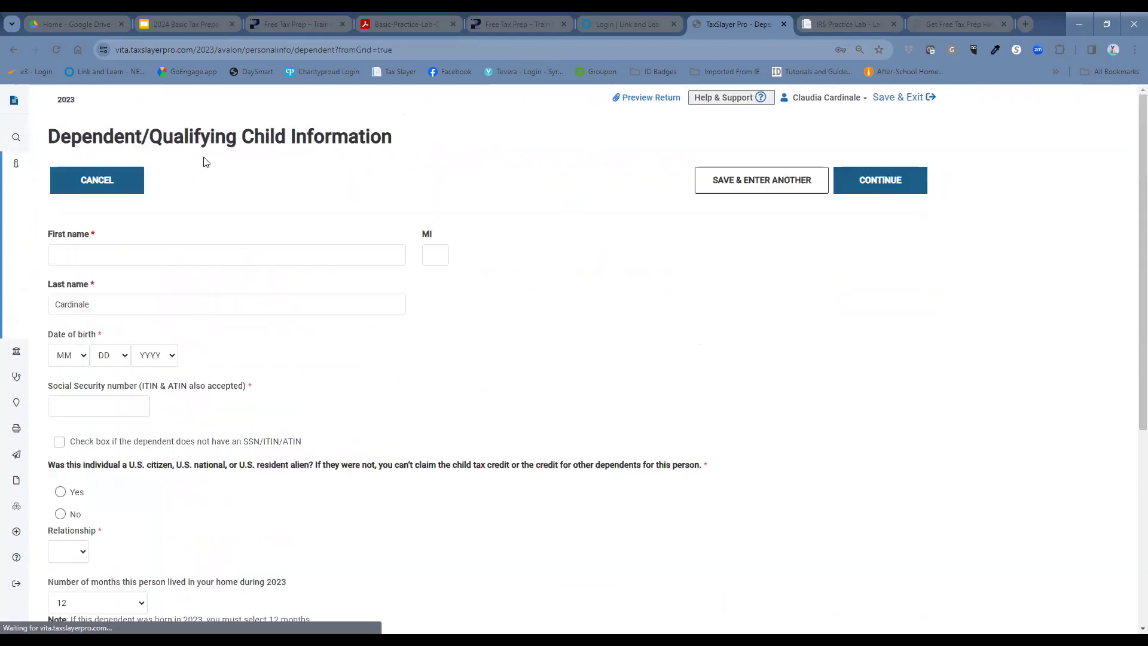
pyautogui.click(182, 255)
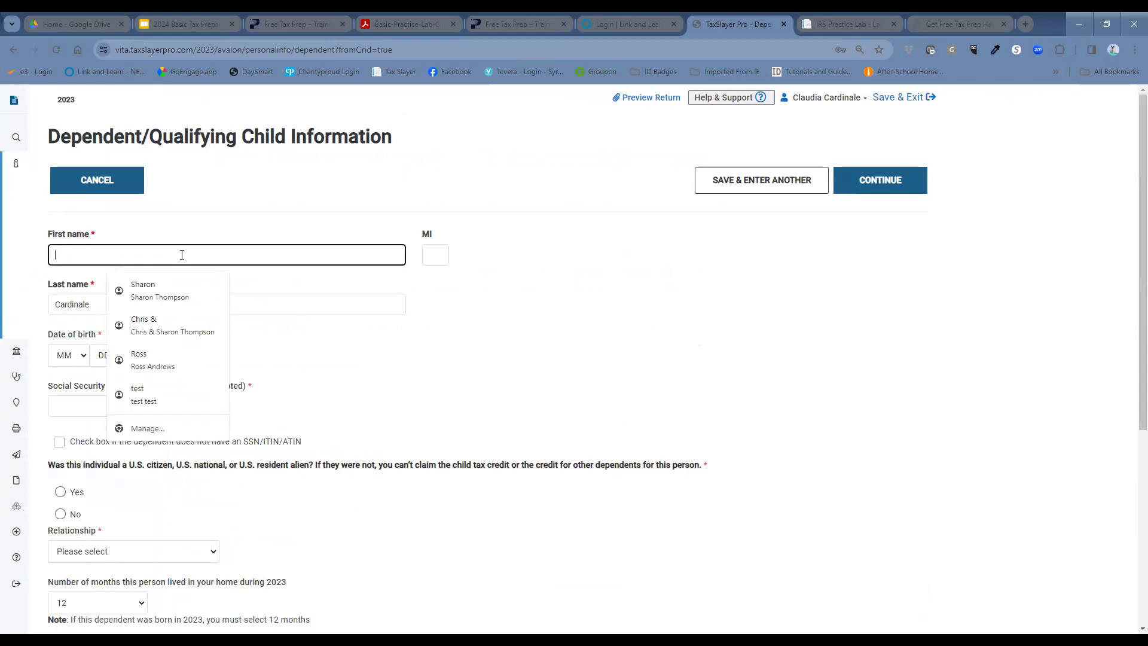
pyautogui.write('Ang')
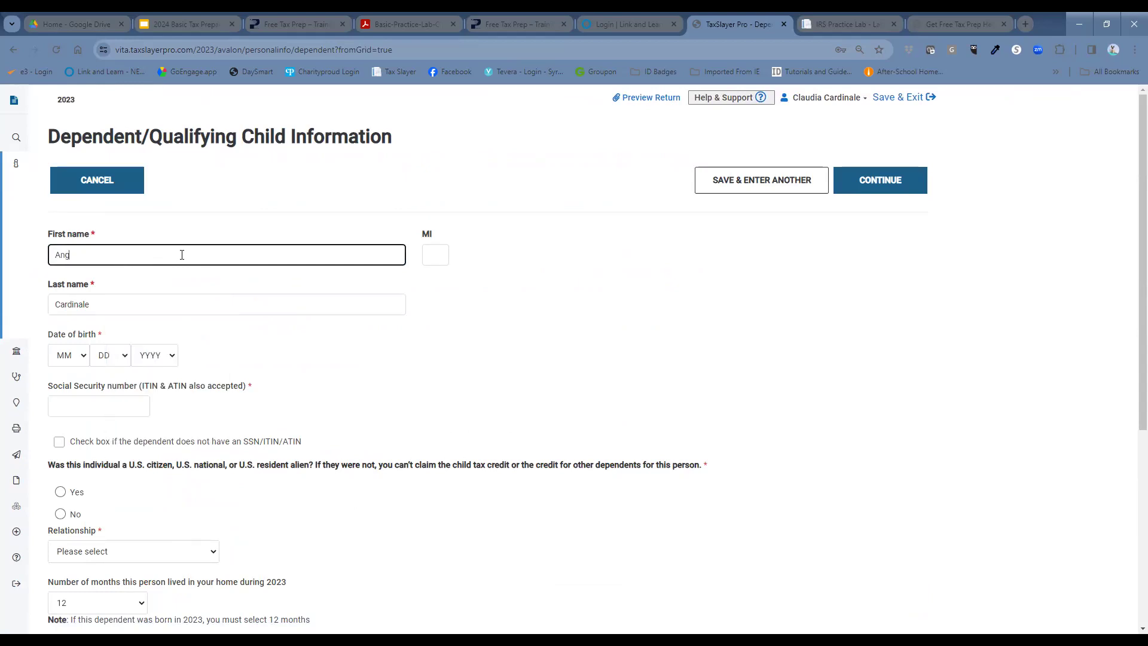
pyautogui.write('e')
pyautogui.press('Tab')
pyautogui.press('Tab')
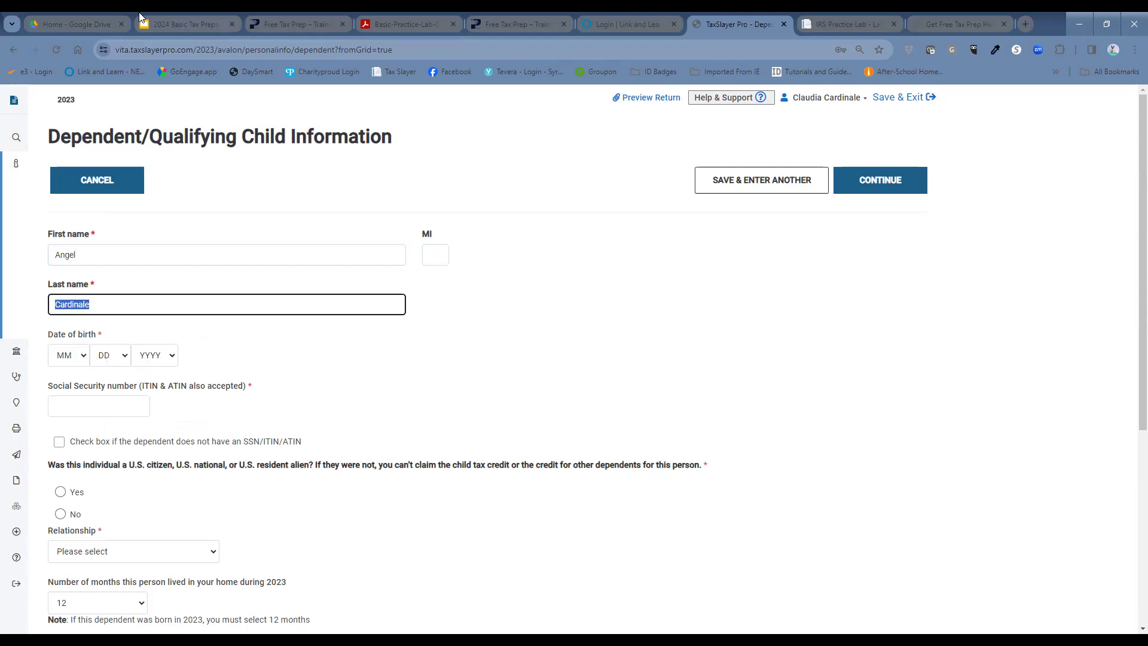
pyautogui.click(84, 358)
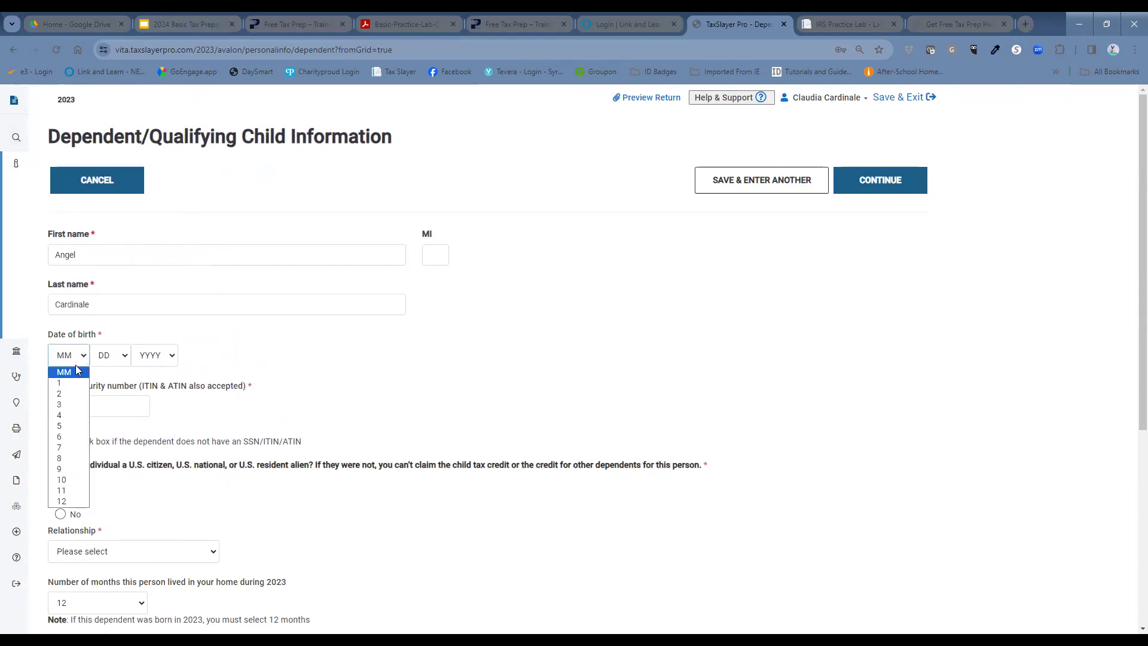
pyautogui.click(76, 400)
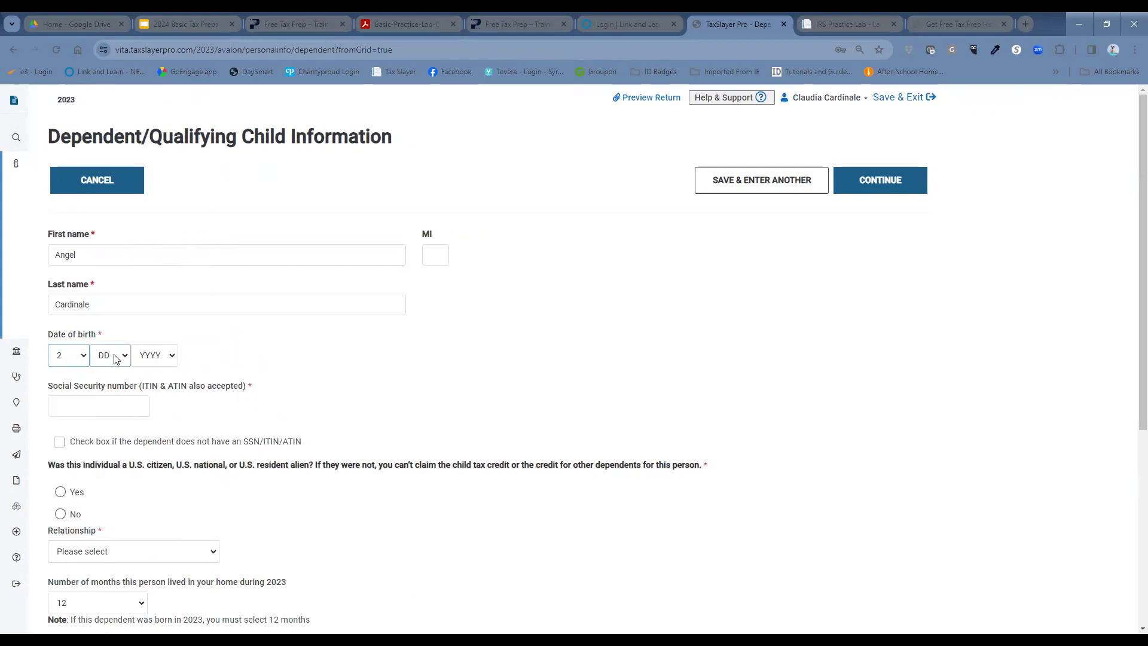
pyautogui.click(116, 358)
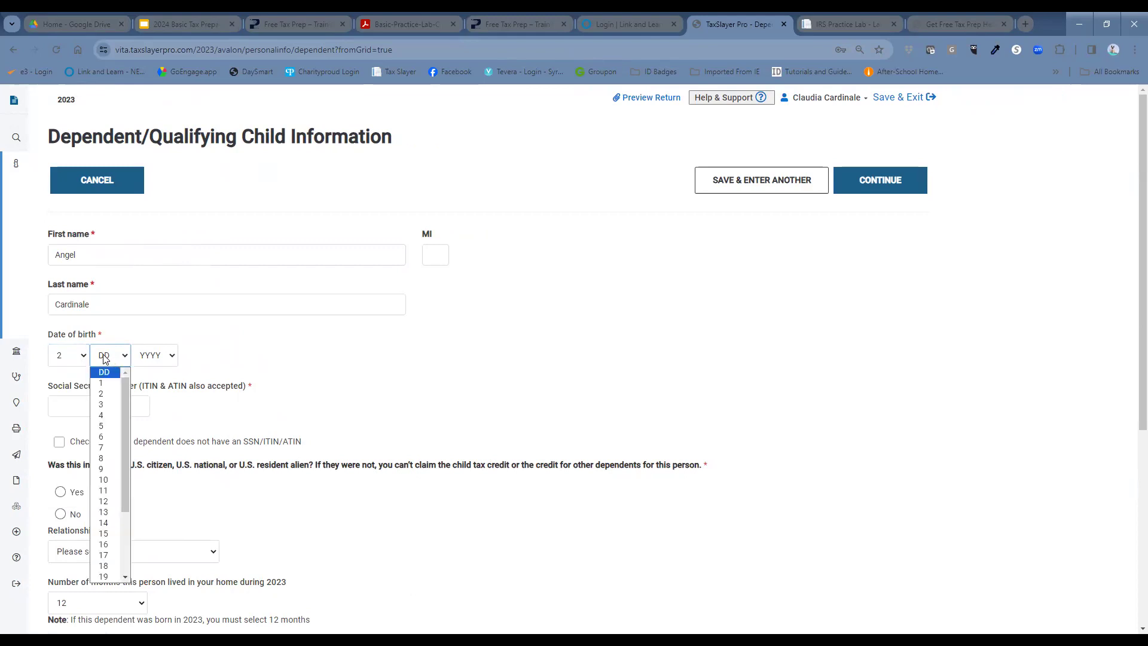
pyautogui.click(106, 513)
pyautogui.click(155, 360)
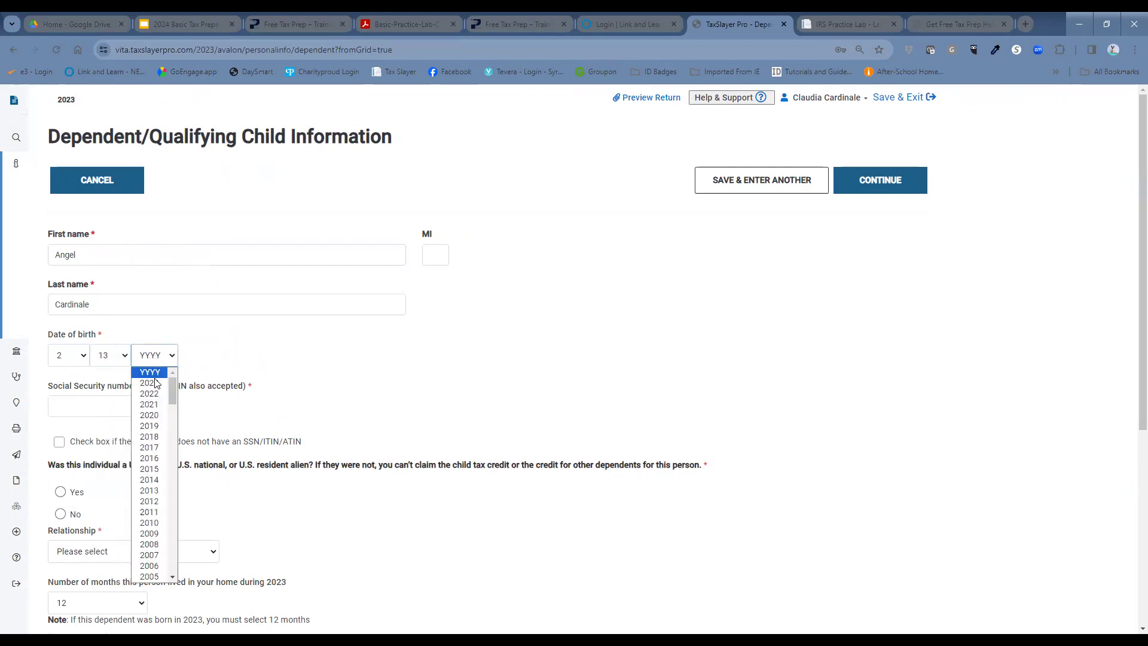
pyautogui.click(155, 463)
# Step: Enter his Social Security number, mark him a U.S. citizen, set relationship Son, and save
pyautogui.click(116, 404)
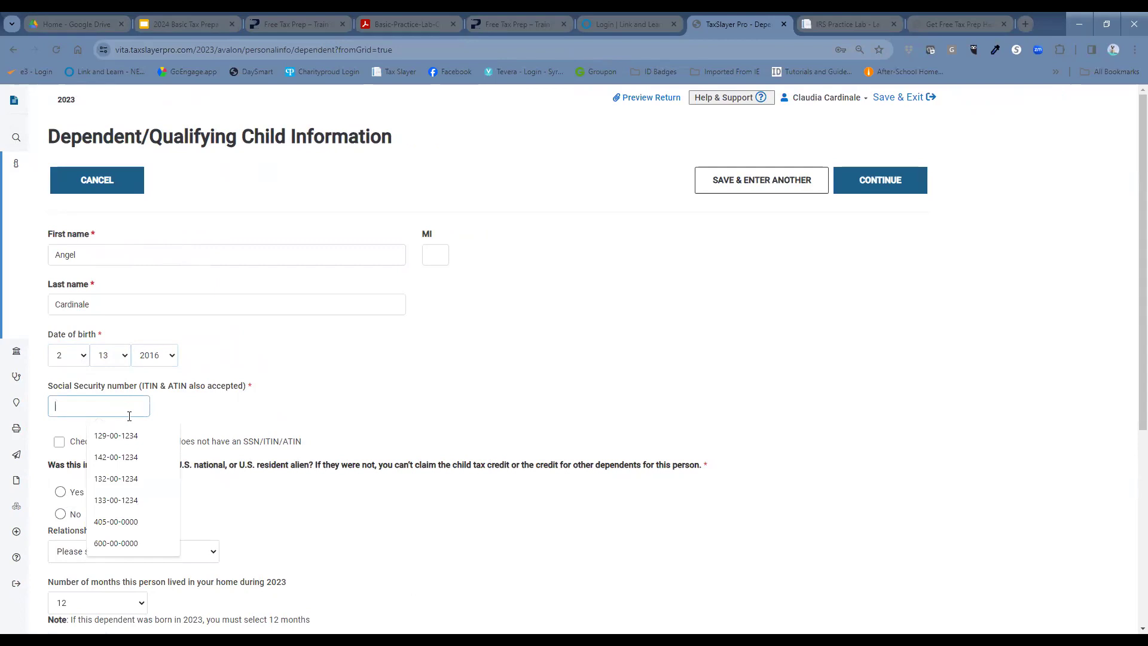
pyautogui.write('70')
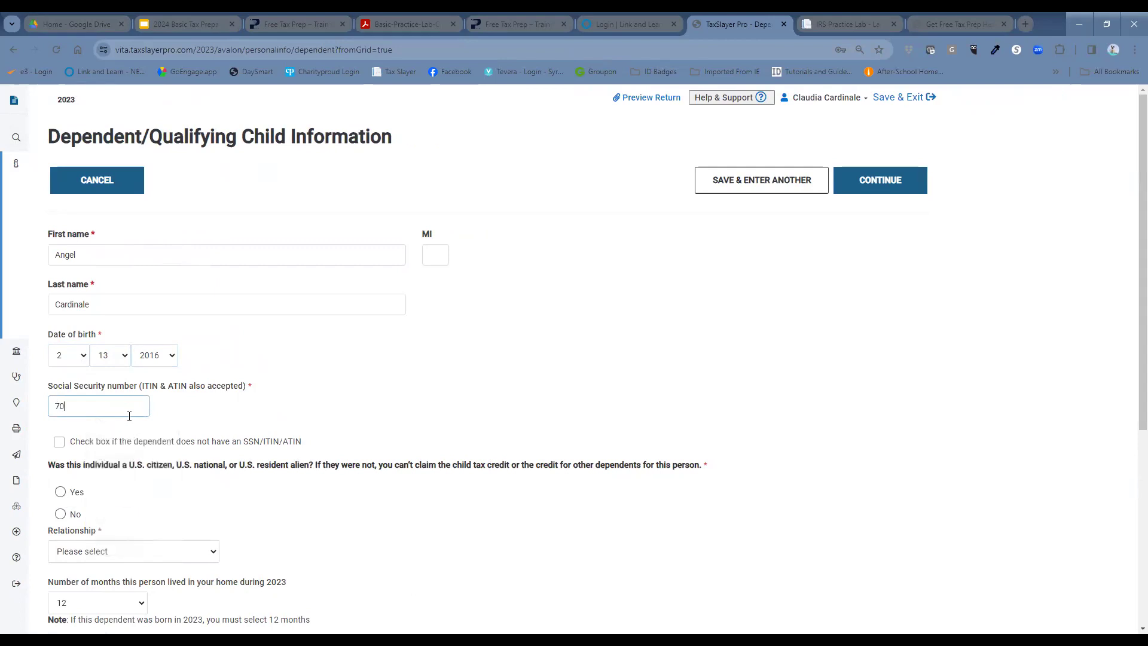
pyautogui.write('0-00-0000')
pyautogui.click(60, 492)
pyautogui.click(203, 553)
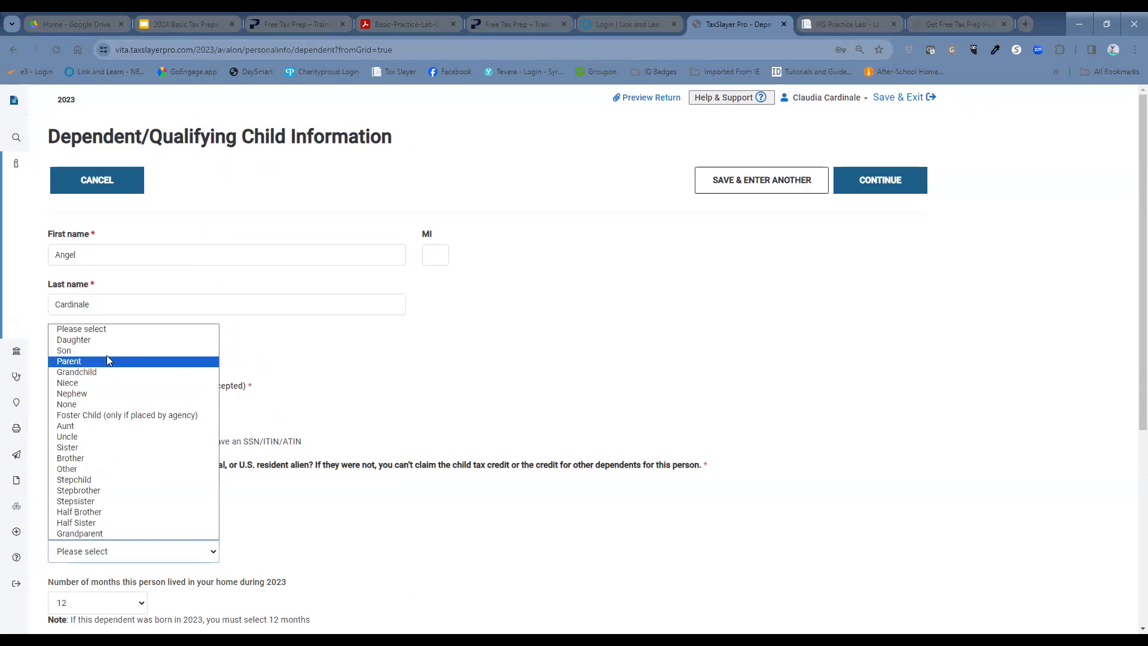
pyautogui.click(105, 349)
pyautogui.scroll(-3, 430, 407)
pyautogui.scroll(-3, 428, 407)
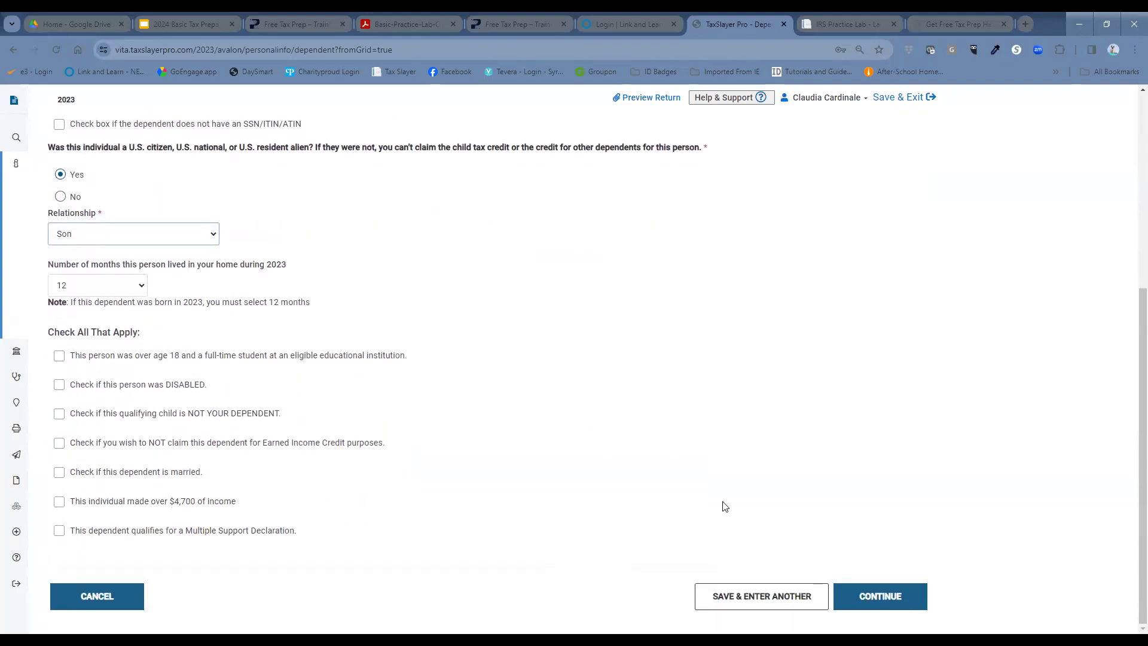
pyautogui.click(900, 606)
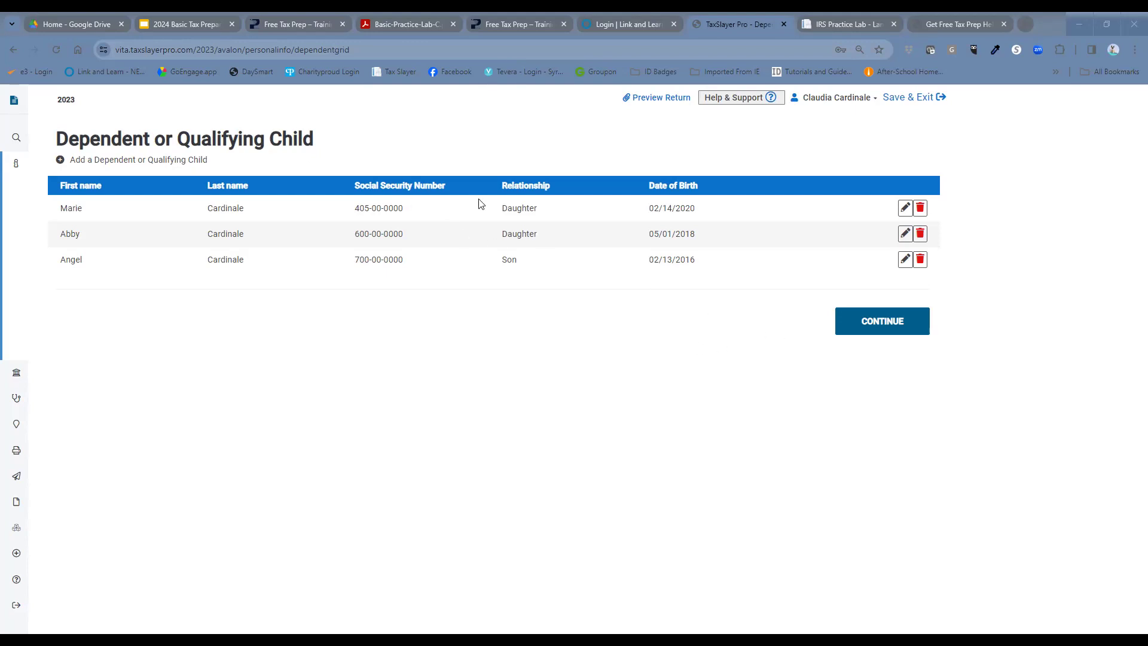
# Step: Continue past the dependents list and Dependents Menu back to Basic Information
pyautogui.click(900, 323)
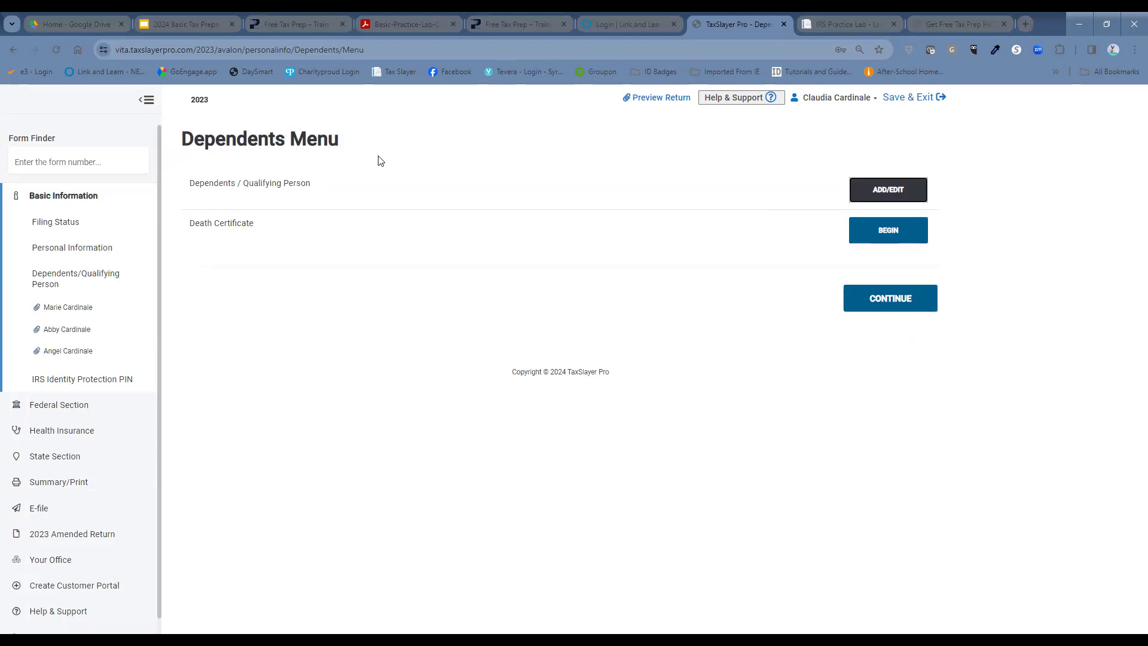
pyautogui.click(851, 297)
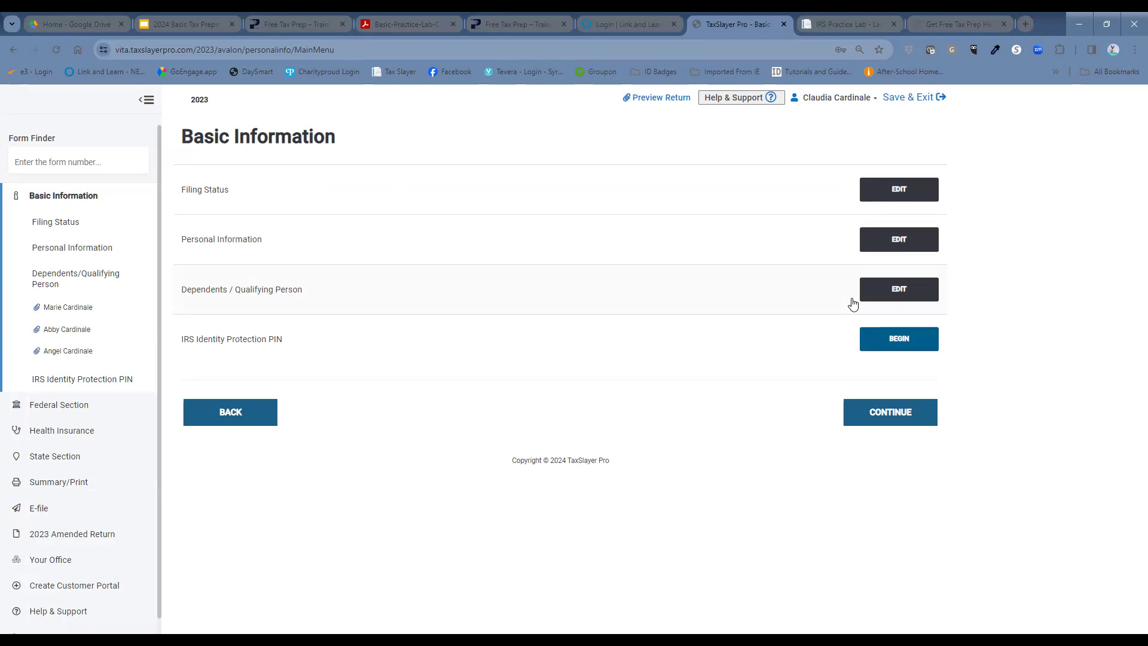
# Step: Leave the Identity Protection PIN fields empty and cancel out to the Income menu
pyautogui.click(898, 341)
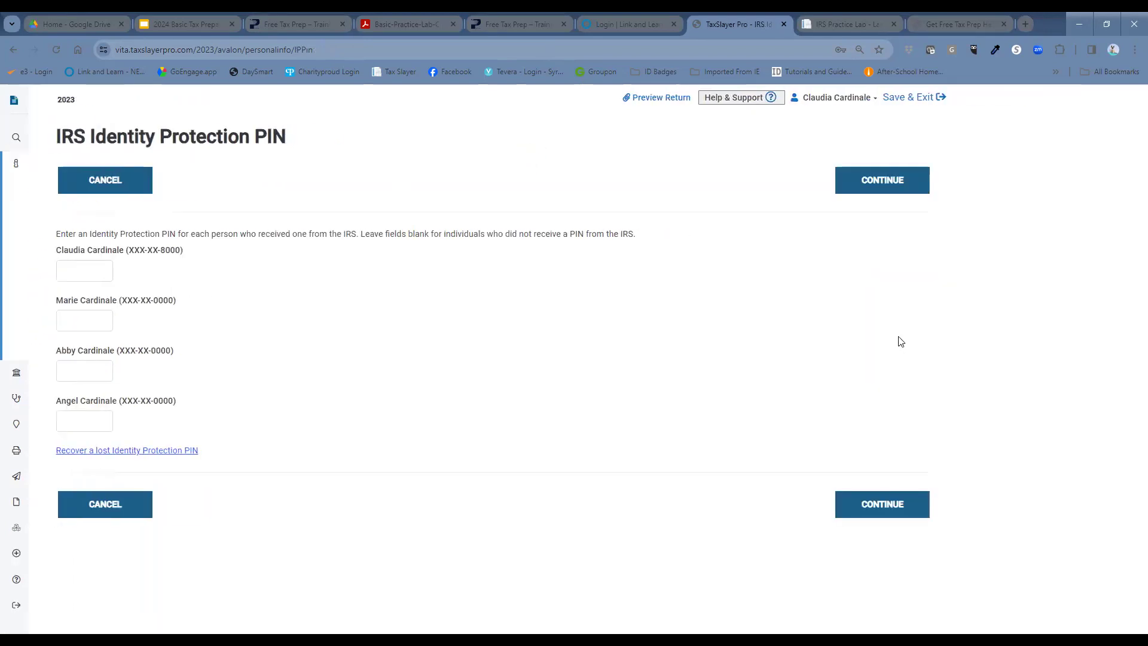
pyautogui.click(146, 508)
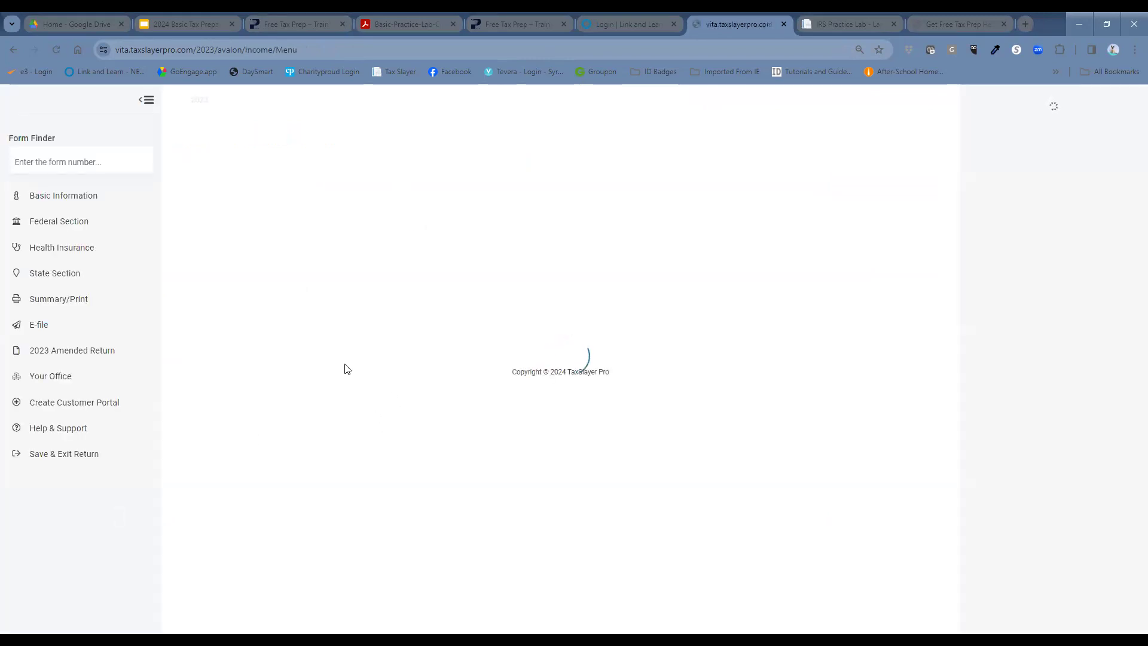
pyautogui.click(71, 196)
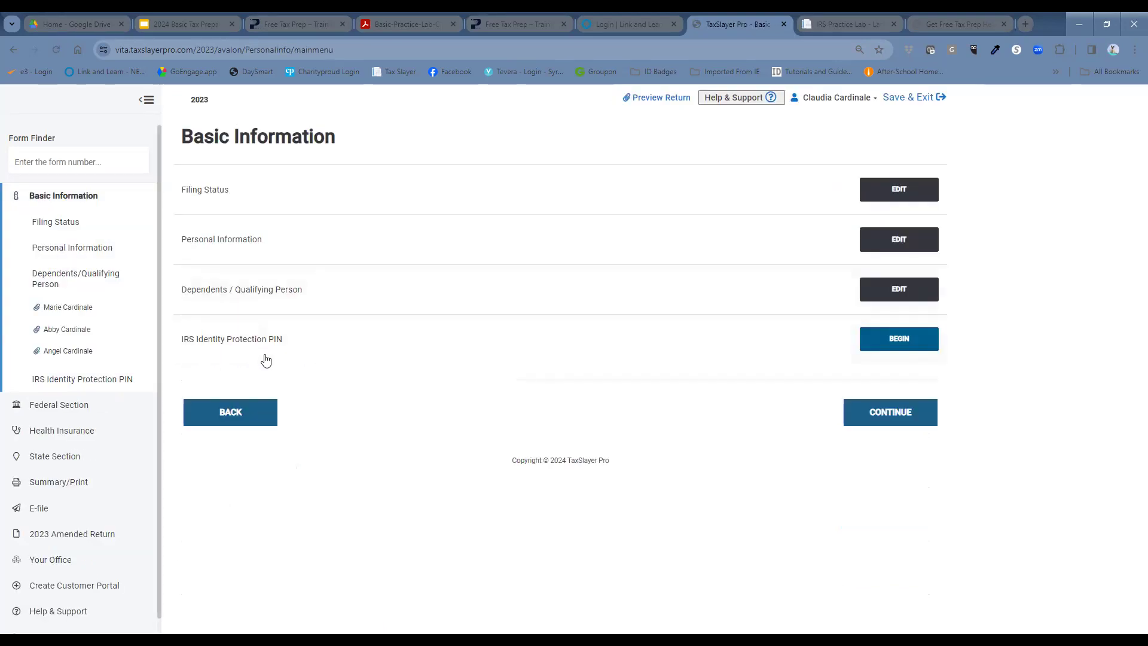
pyautogui.click(915, 347)
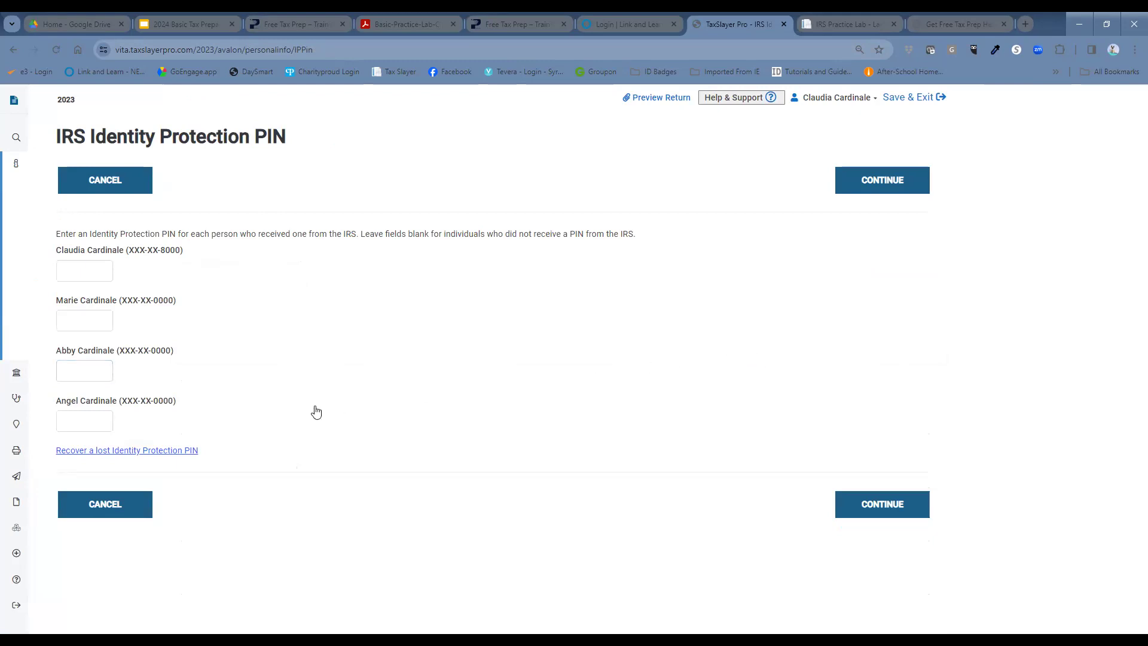
pyautogui.click(104, 374)
pyautogui.click(113, 505)
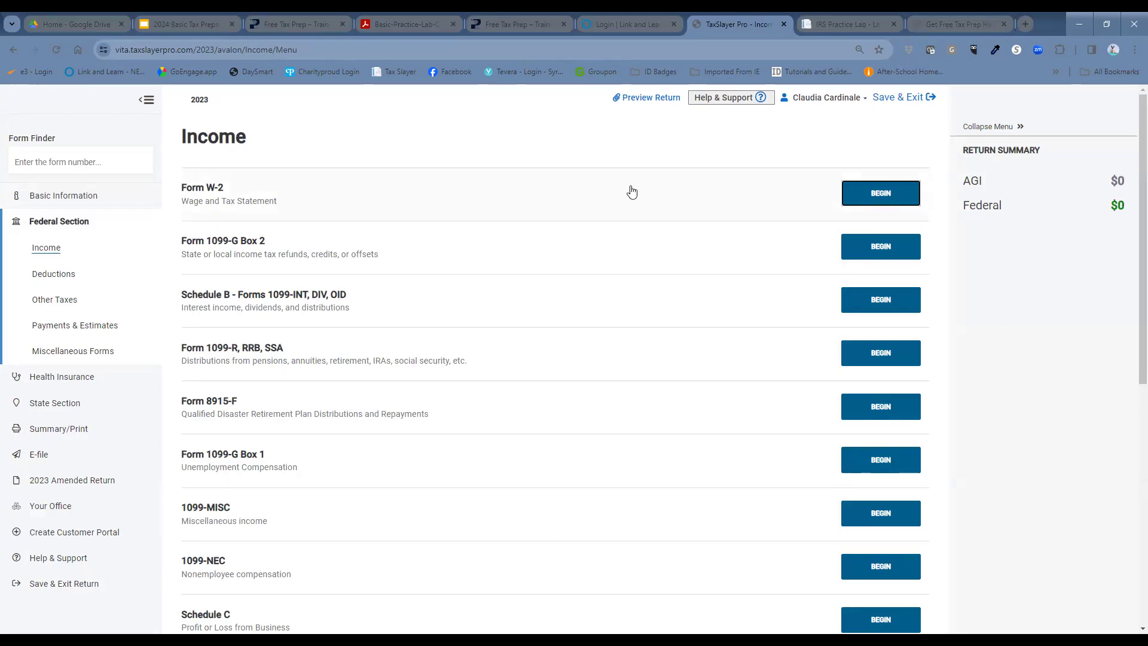
# Step: Begin a Form W-2, enter the employer's EIN, and scroll down to the wage boxes
pyautogui.click(875, 193)
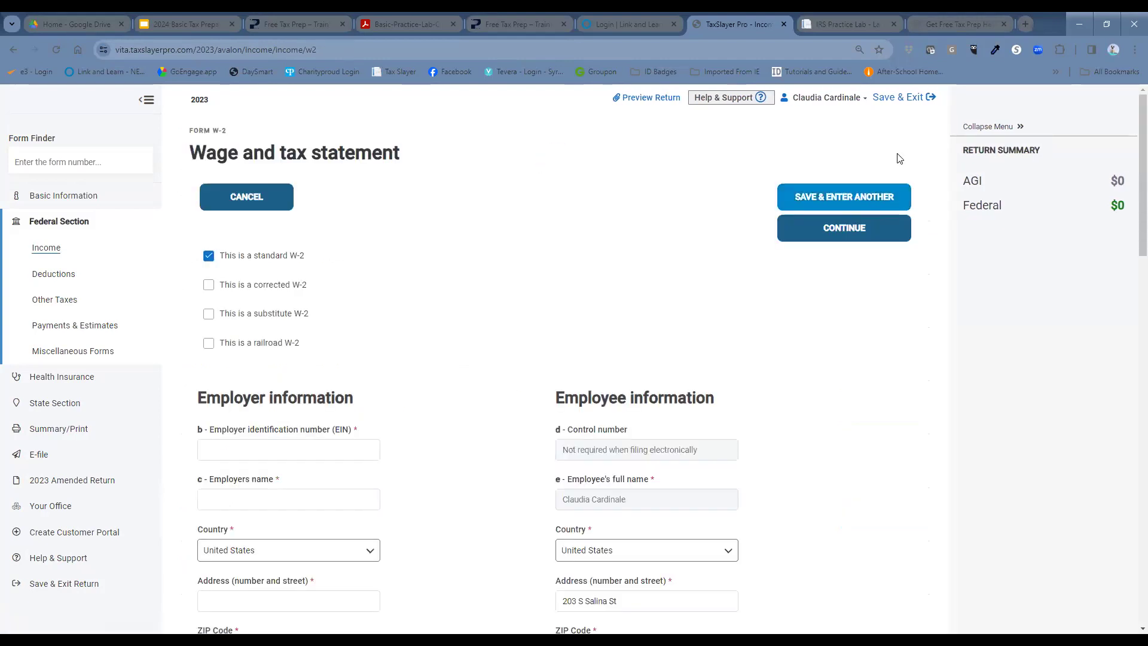
pyautogui.click(338, 442)
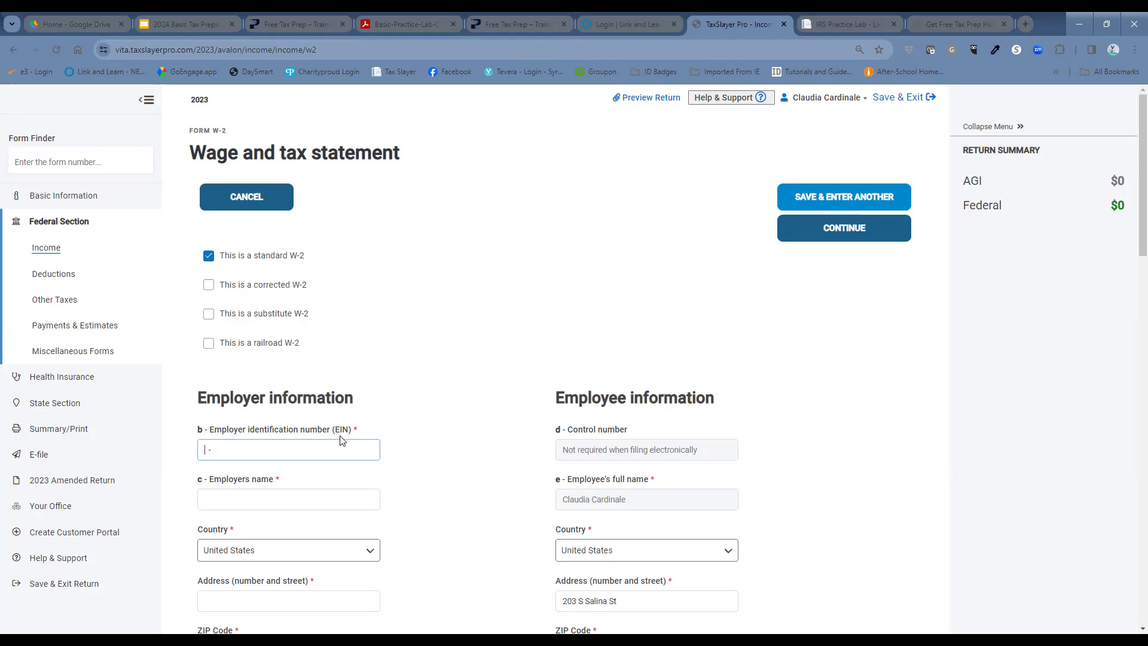
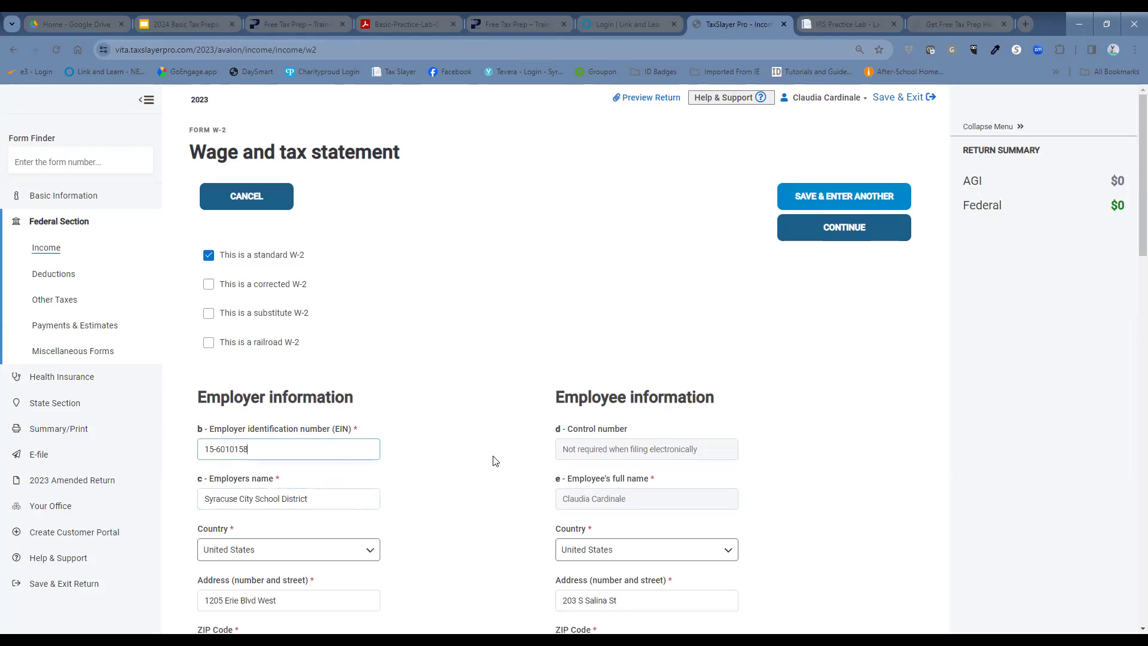
pyautogui.scroll(-2, 494, 461)
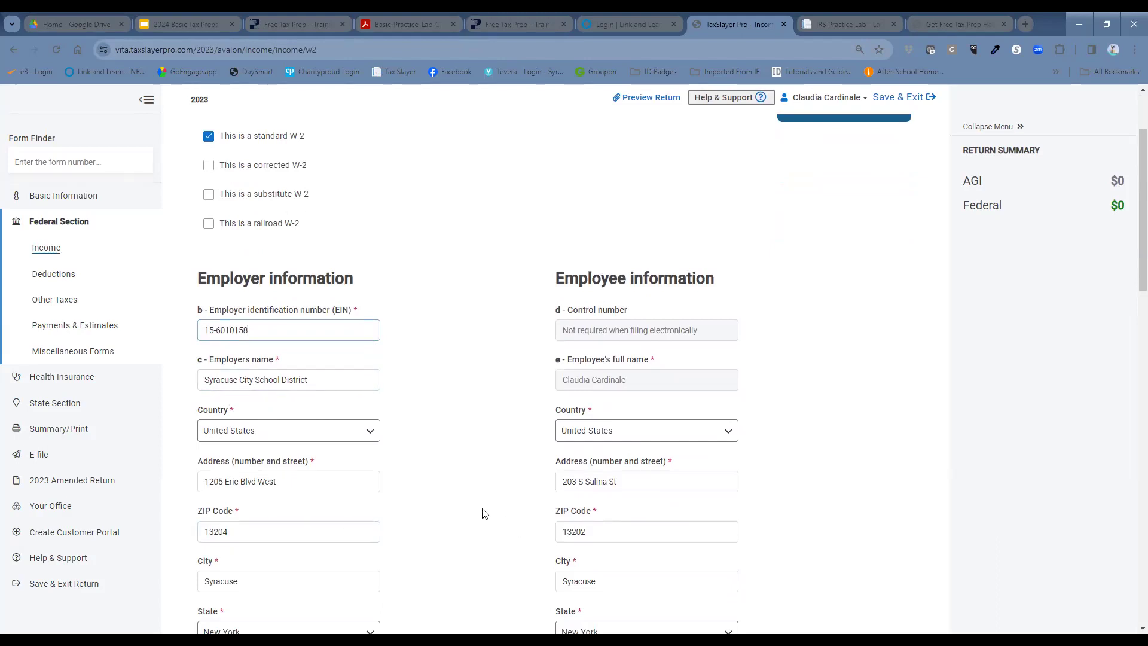
pyautogui.scroll(-1, 485, 514)
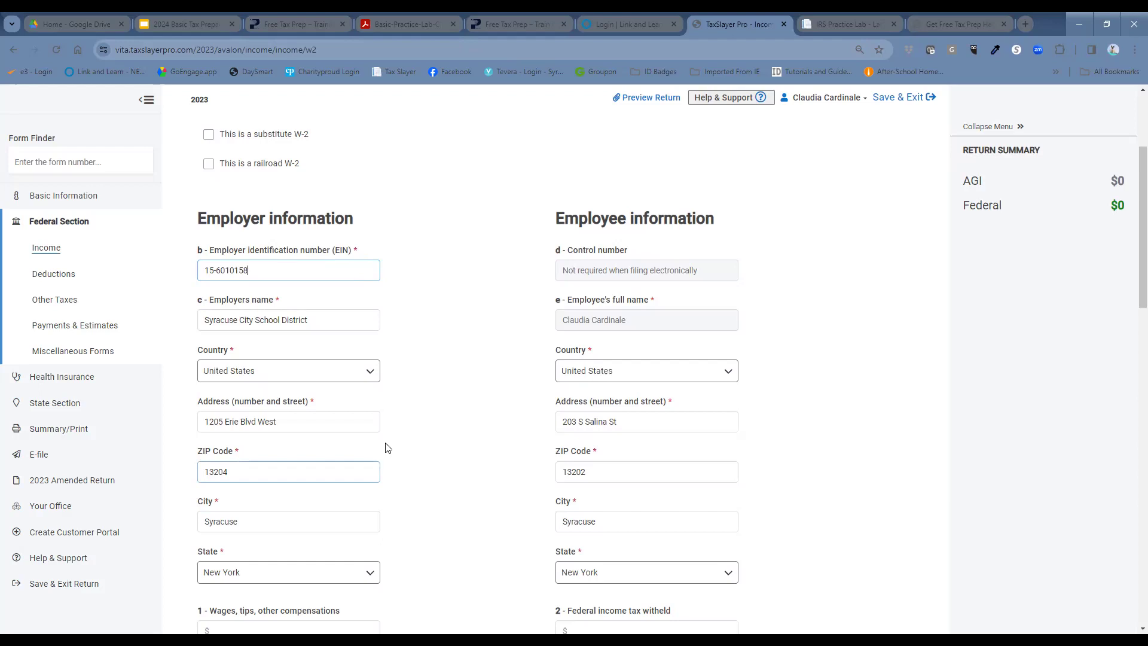
pyautogui.scroll(-2, 448, 505)
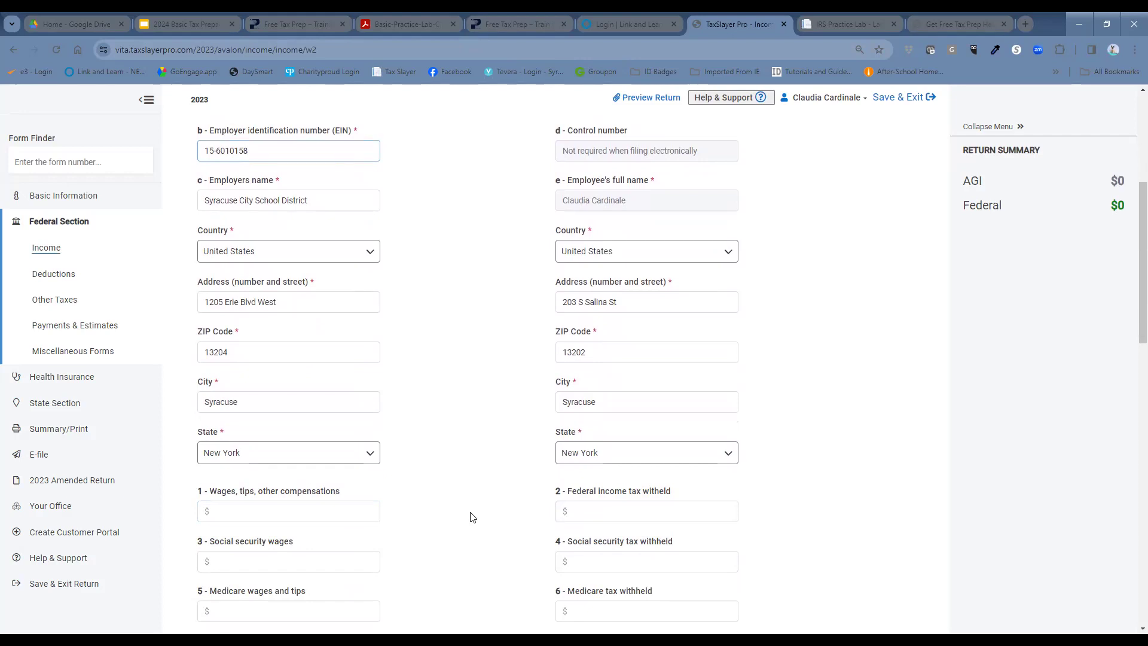
pyautogui.scroll(-3, 516, 502)
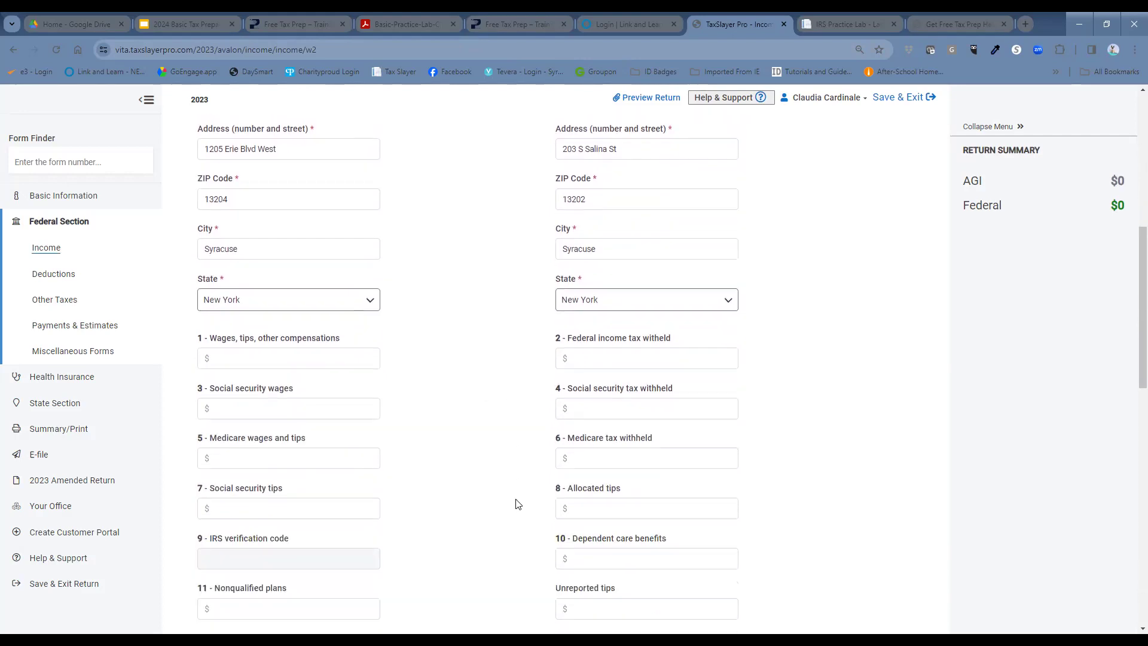
pyautogui.scroll(-1, 506, 507)
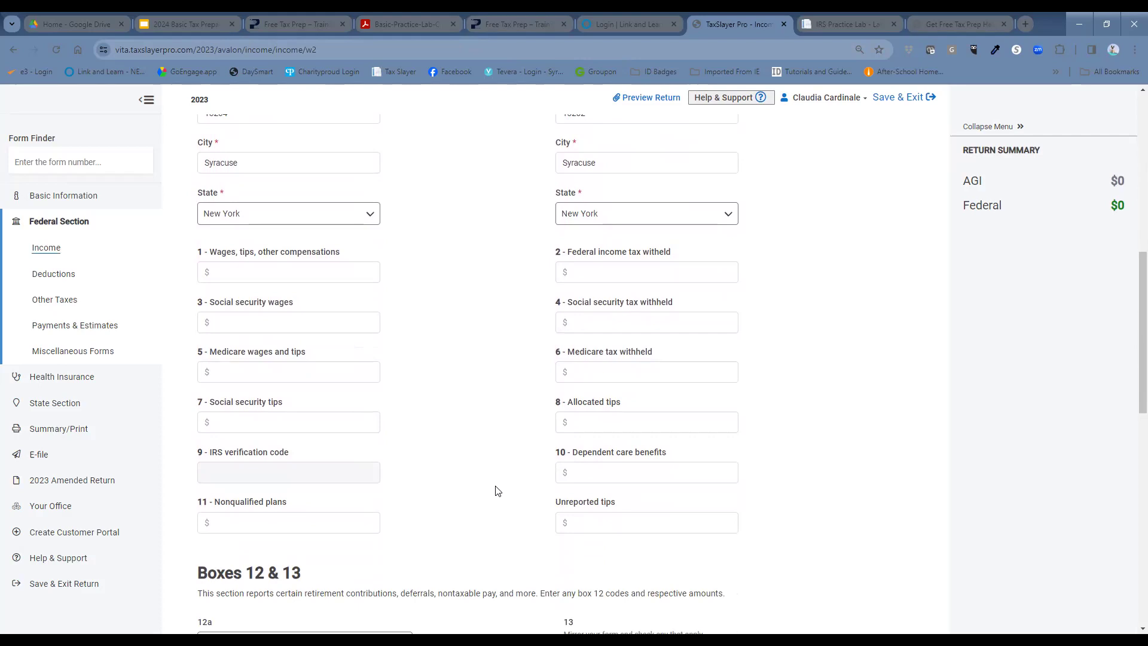
# Step: Enter Box 1 wages of 61000 and Box 2 federal withholding of 2440
pyautogui.click(281, 272)
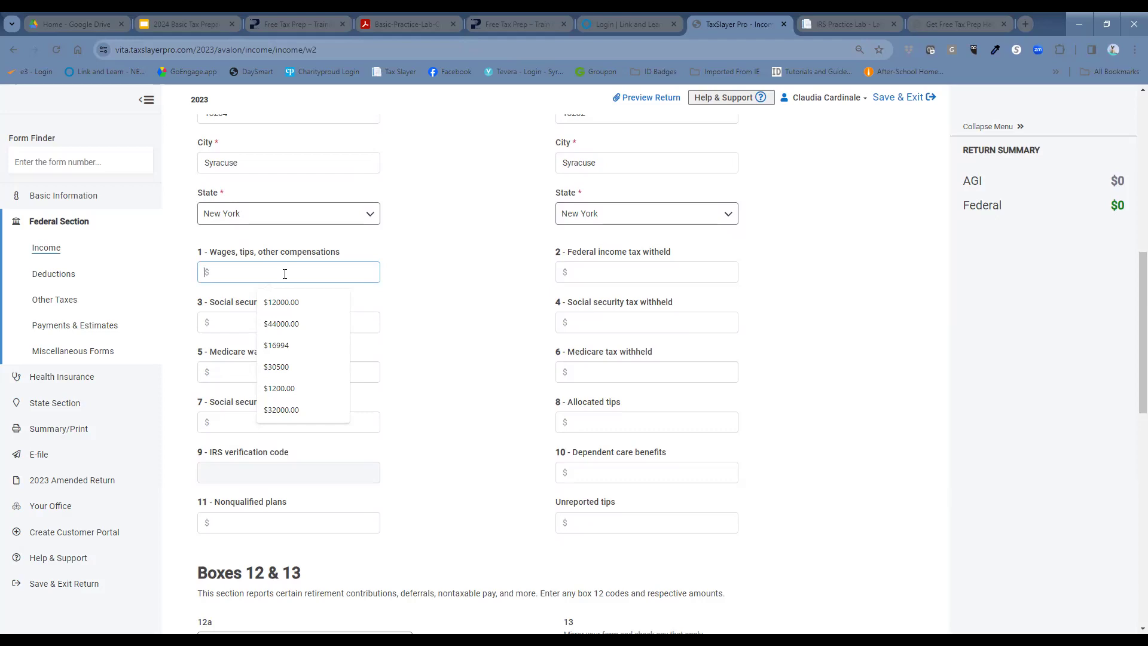
pyautogui.write('61000')
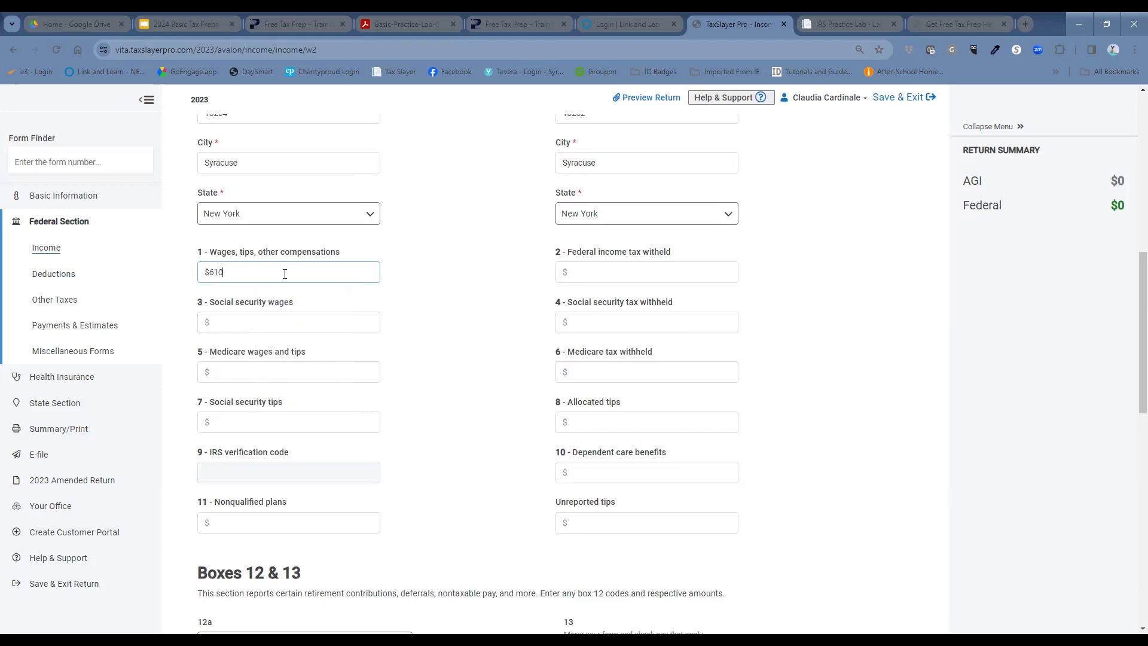
pyautogui.click(451, 277)
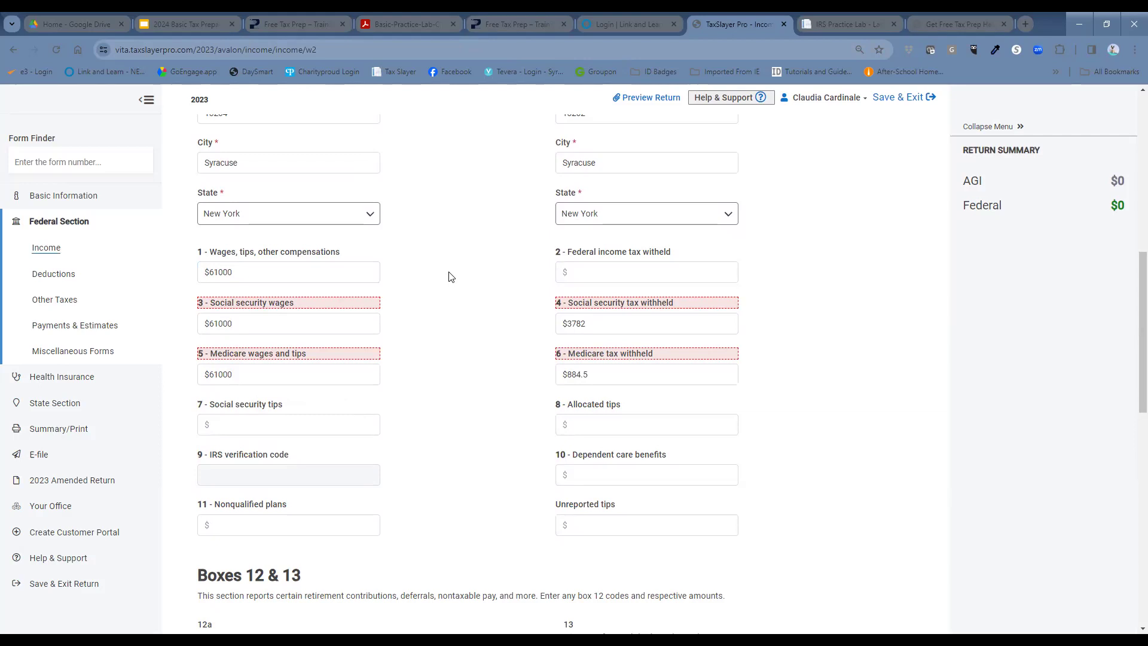
pyautogui.click(622, 326)
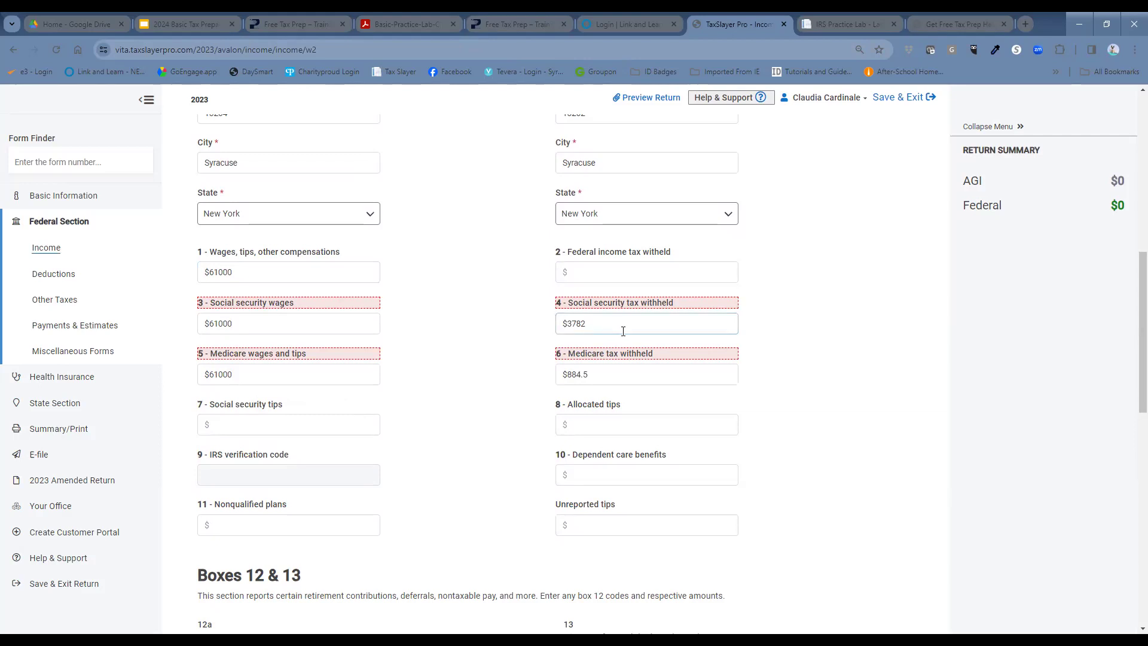
pyautogui.click(609, 273)
pyautogui.write('2440')
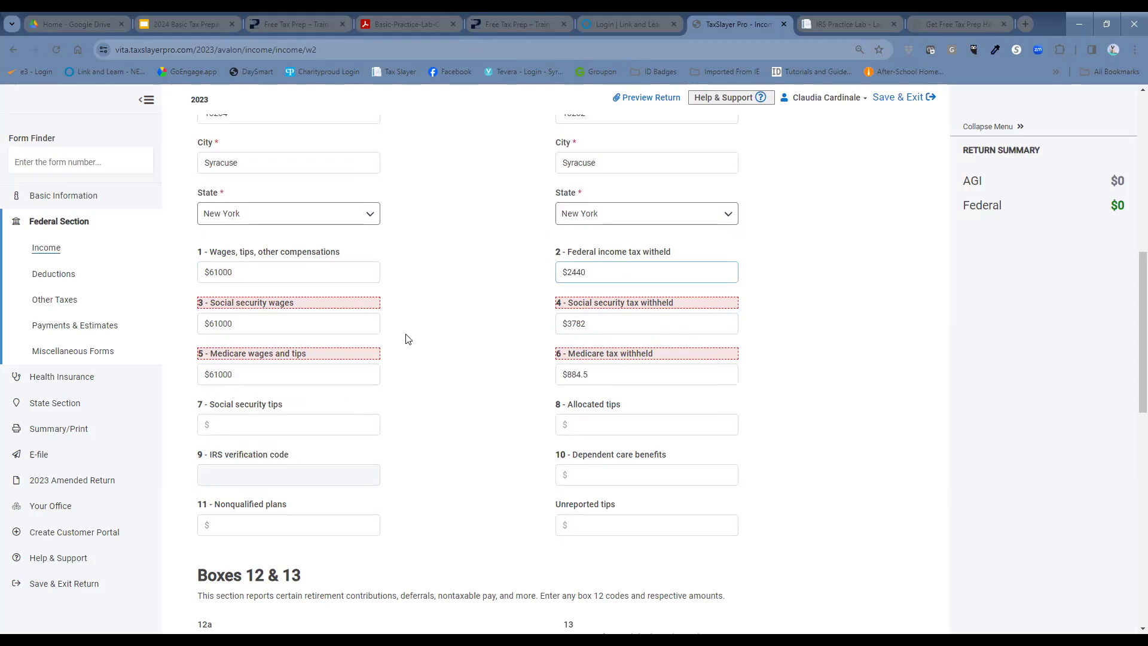
# Step: Change Boxes 3 and 5 to 58500 and Box 6 Medicare tax to 848
pyautogui.click(294, 322)
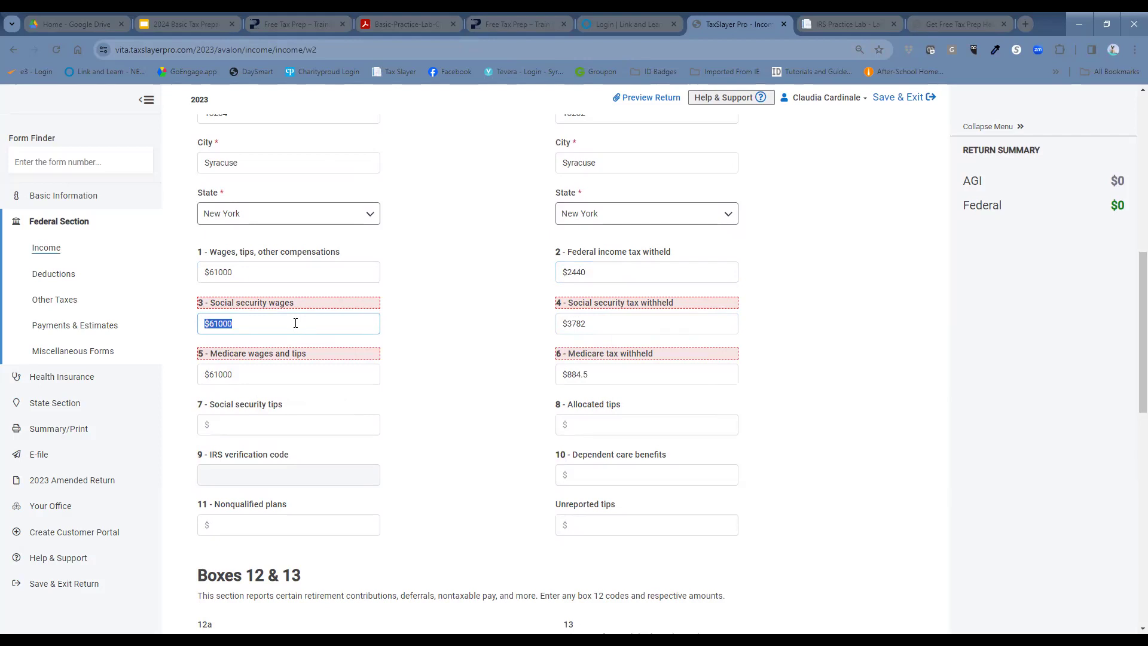
pyautogui.write('58500')
pyautogui.click(442, 331)
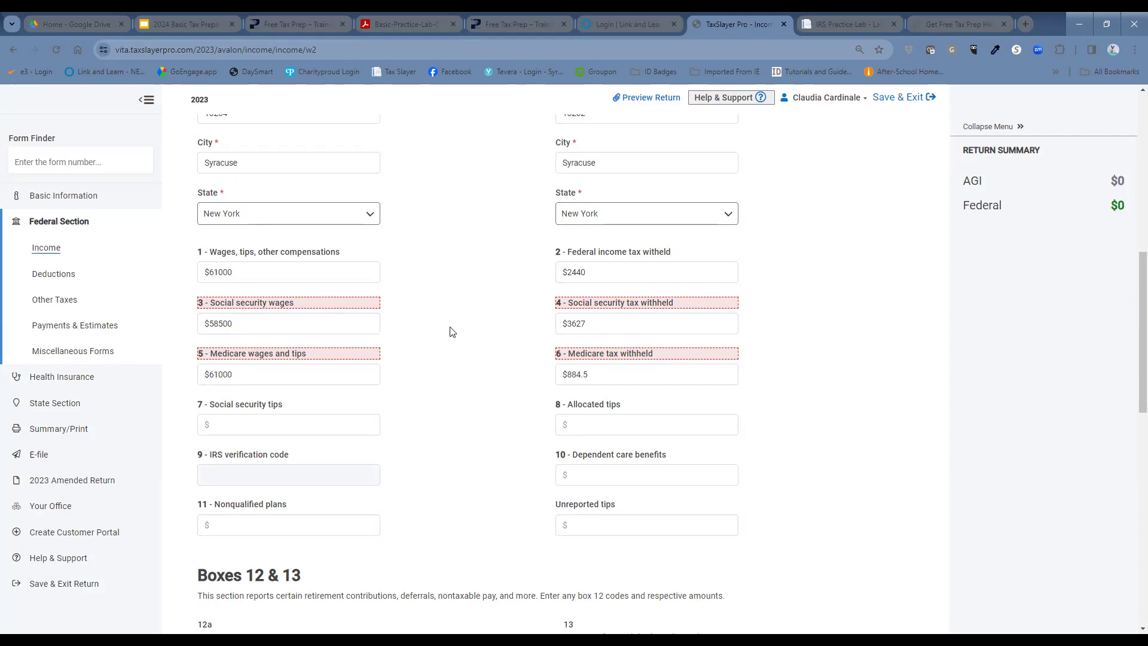
pyautogui.tripleClick(281, 373)
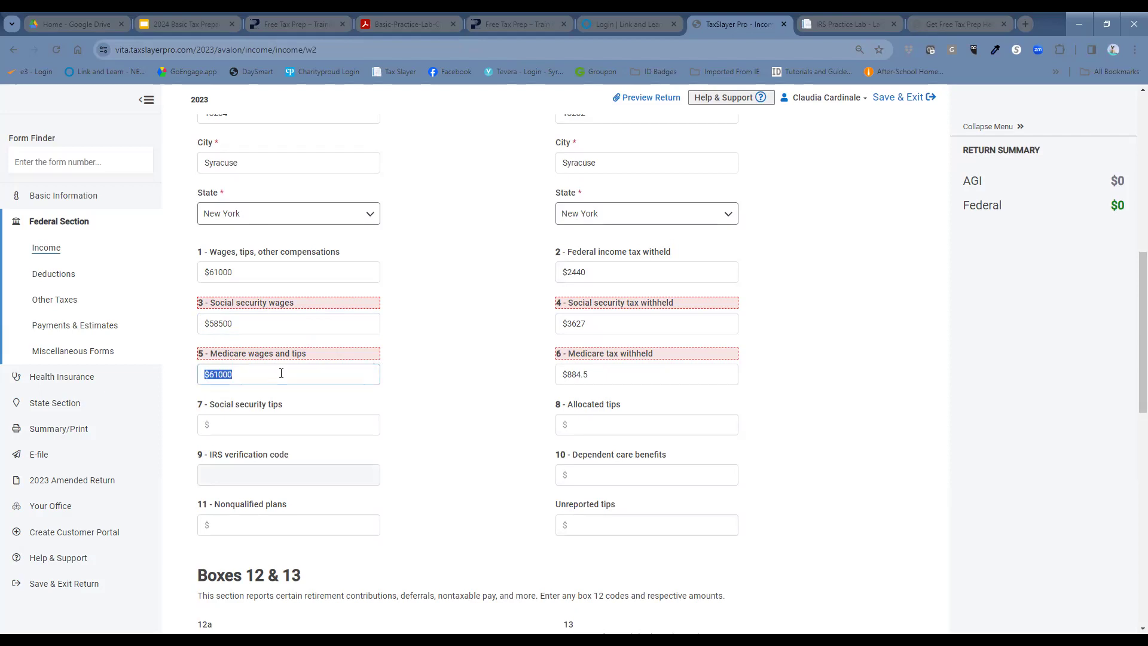
pyautogui.write('58500')
pyautogui.click(472, 396)
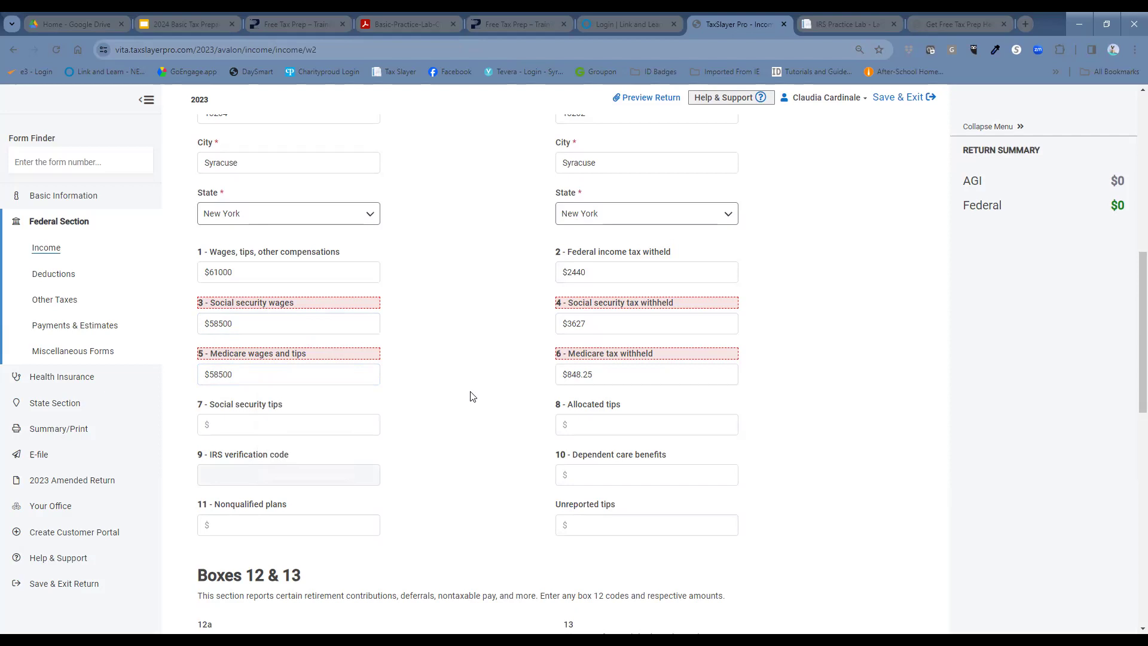
pyautogui.click(607, 370)
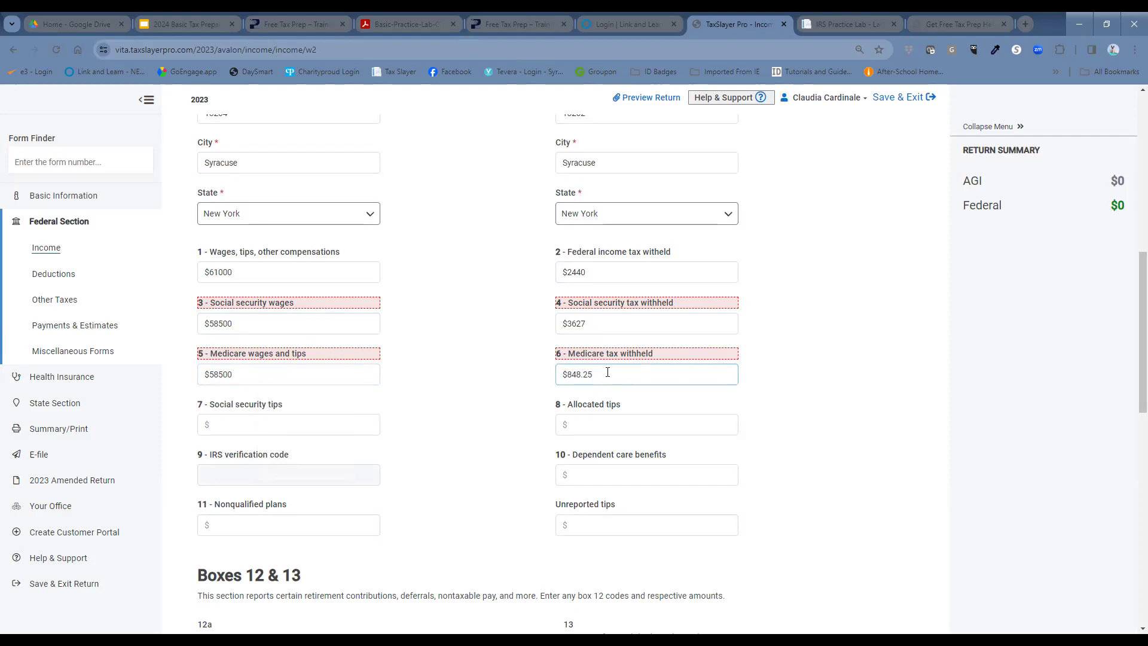
pyautogui.tripleClick(608, 371)
pyautogui.write('848')
# Step: Set Box 12a to code D with an amount of 2500
pyautogui.scroll(-1, 826, 399)
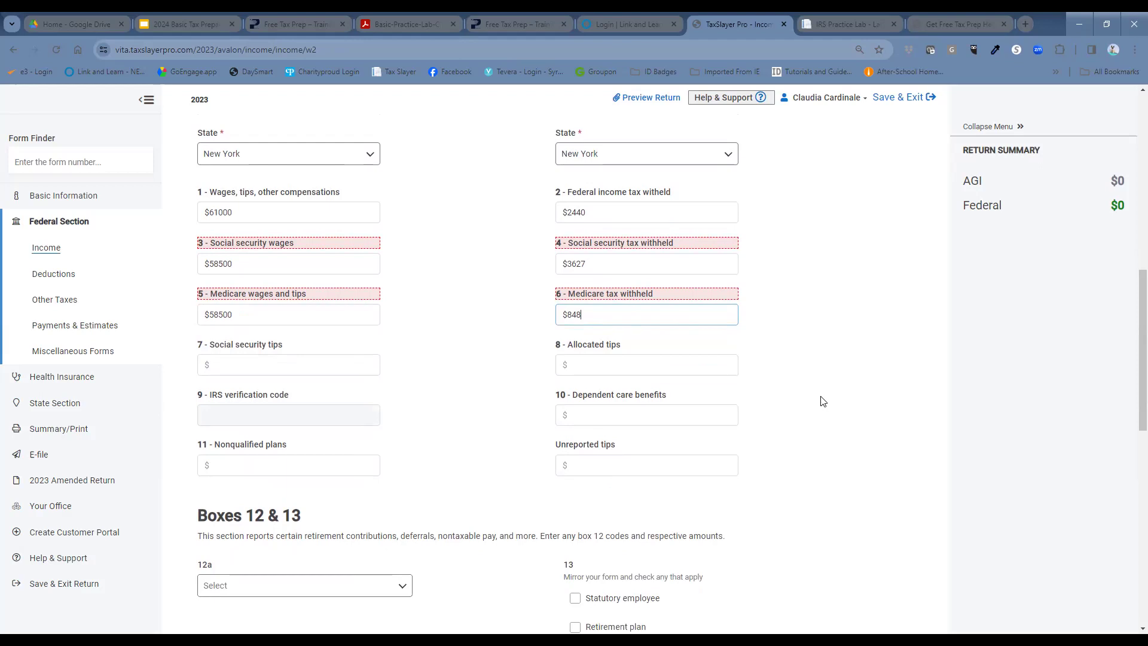
pyautogui.scroll(-1, 842, 427)
pyautogui.scroll(-1, 827, 442)
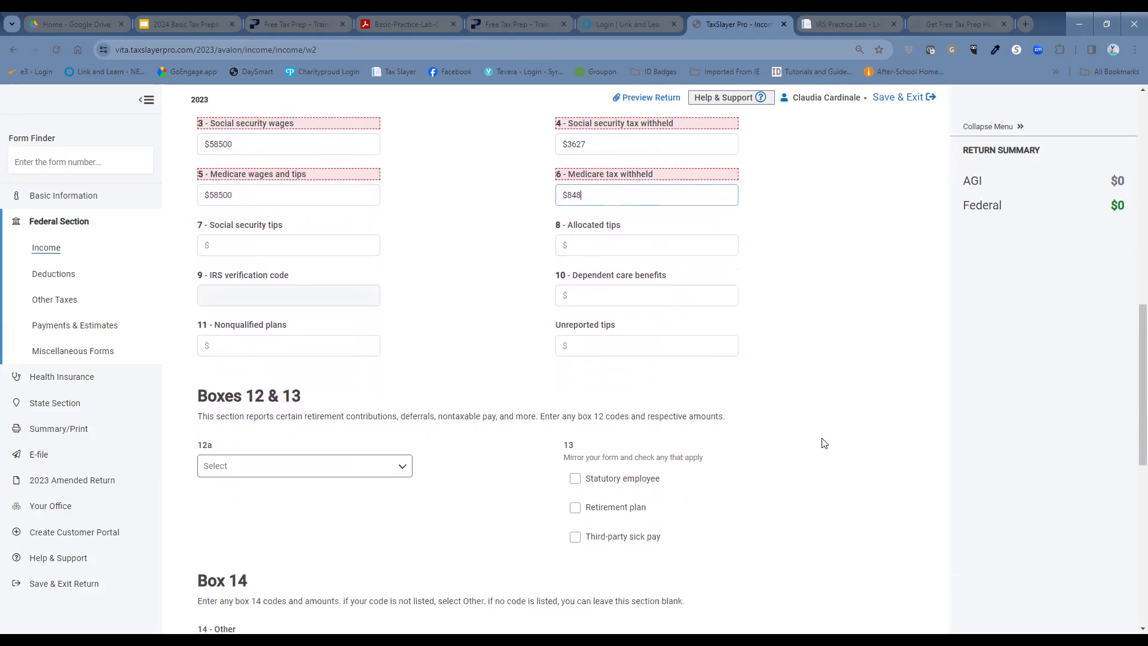
pyautogui.scroll(-1, 238, 520)
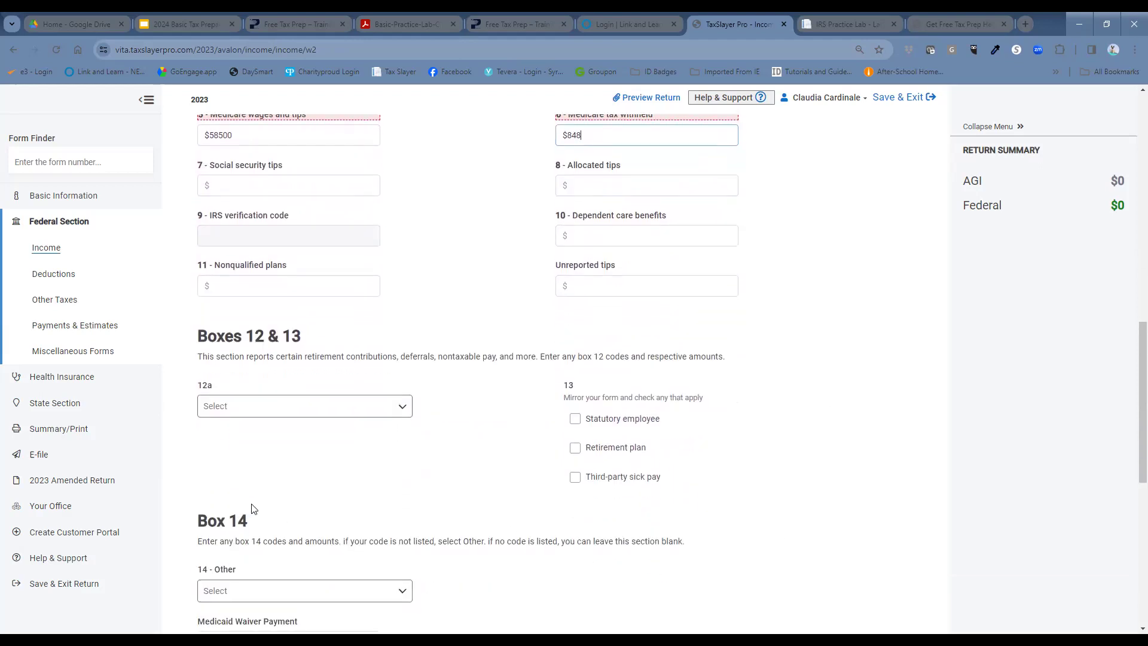
pyautogui.click(282, 412)
pyautogui.scroll(-2, 295, 508)
pyautogui.click(281, 477)
pyautogui.click(315, 461)
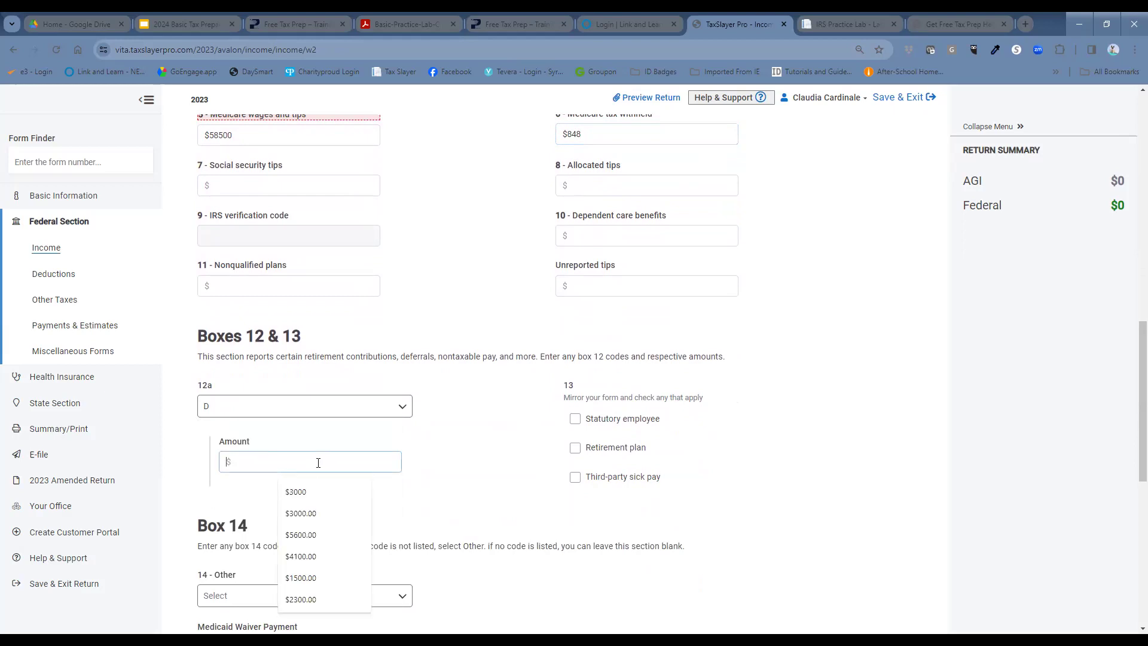
pyautogui.write('2500')
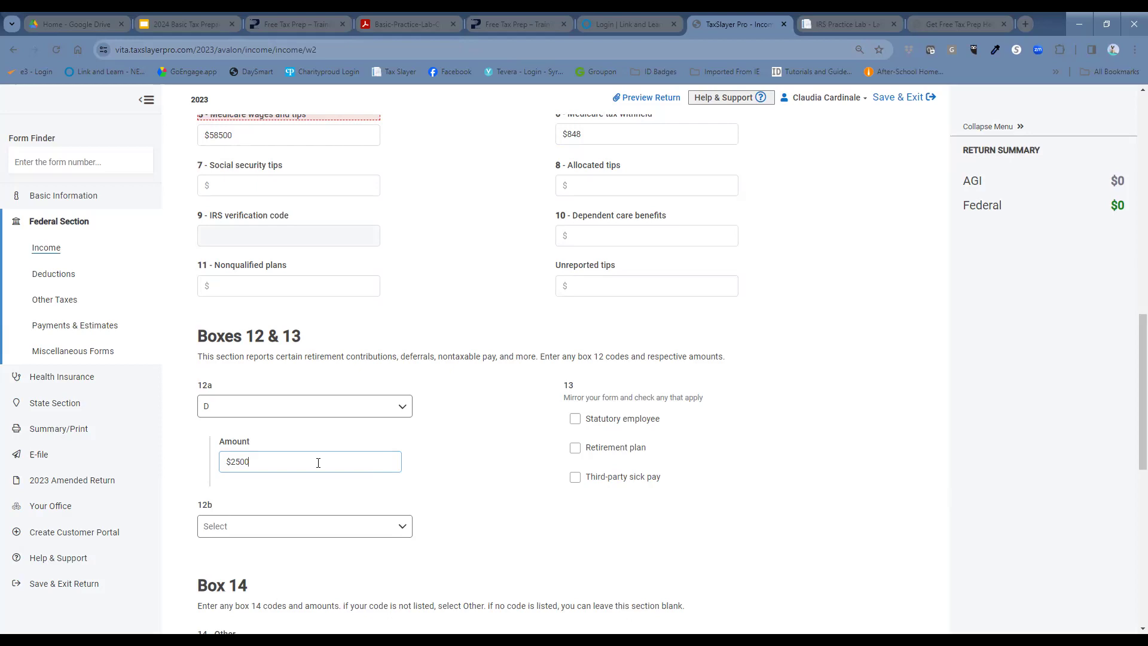
# Step: Set Box 12b to code DD with 9200 and check Retirement plan
pyautogui.click(235, 532)
pyautogui.scroll(-5, 269, 592)
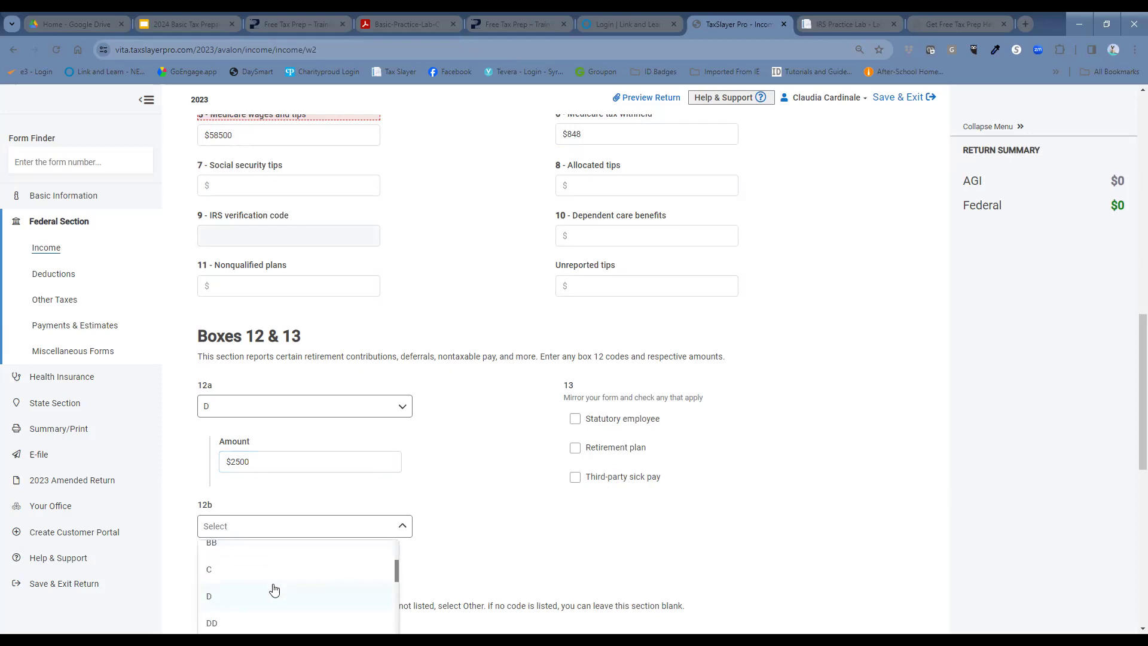
pyautogui.click(267, 574)
pyautogui.click(289, 584)
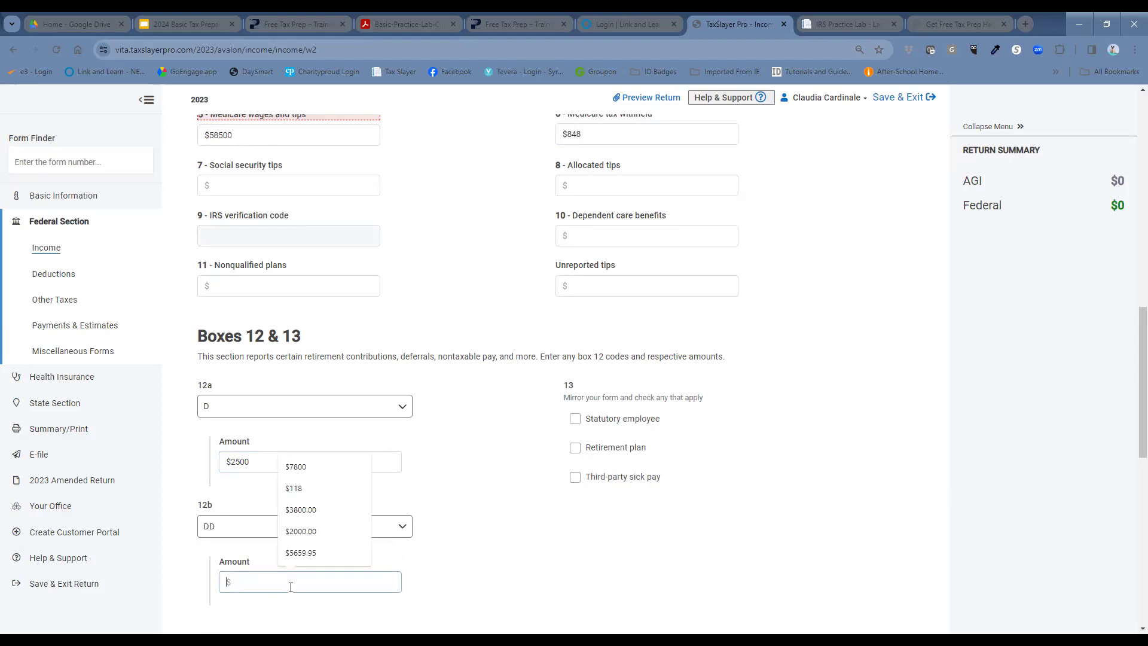
pyautogui.write('92')
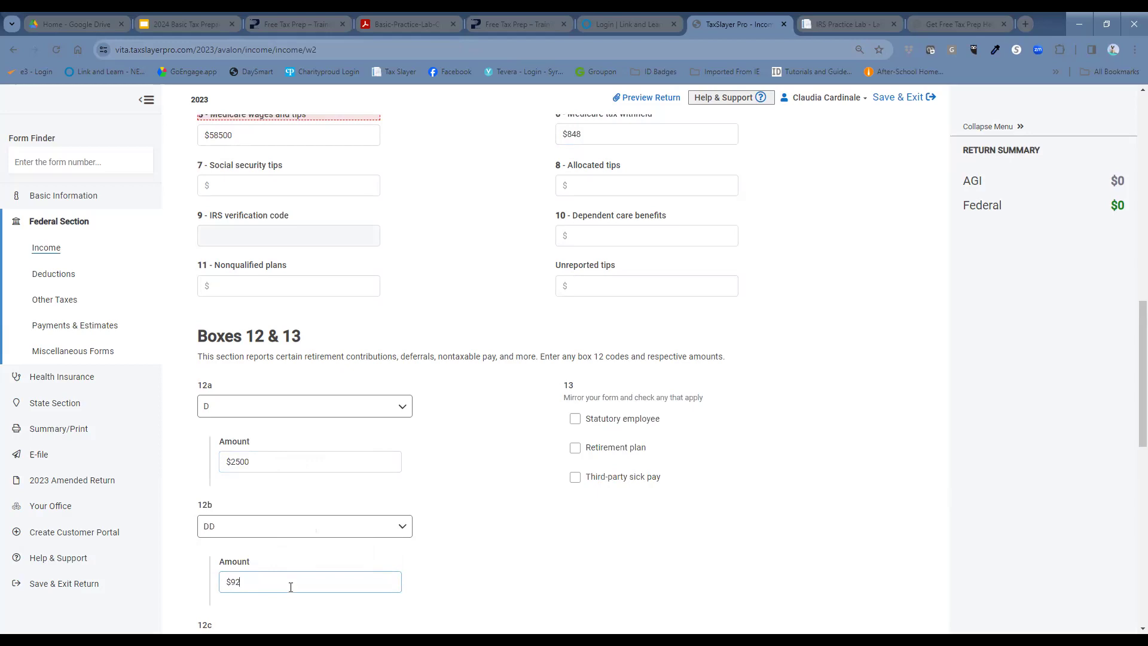
pyautogui.write('00')
pyautogui.click(576, 450)
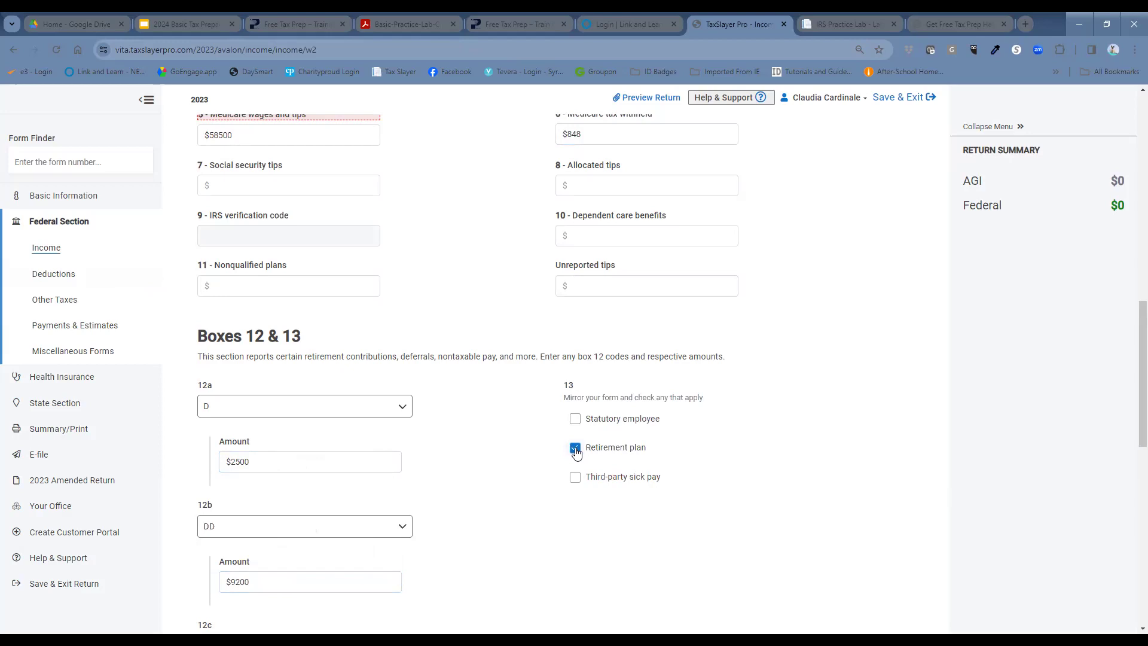
# Step: Add a Box 14 item NY NDF (Nonoccupancy Disability Fund) of $31
pyautogui.scroll(-2, 740, 502)
pyautogui.scroll(-1, 735, 500)
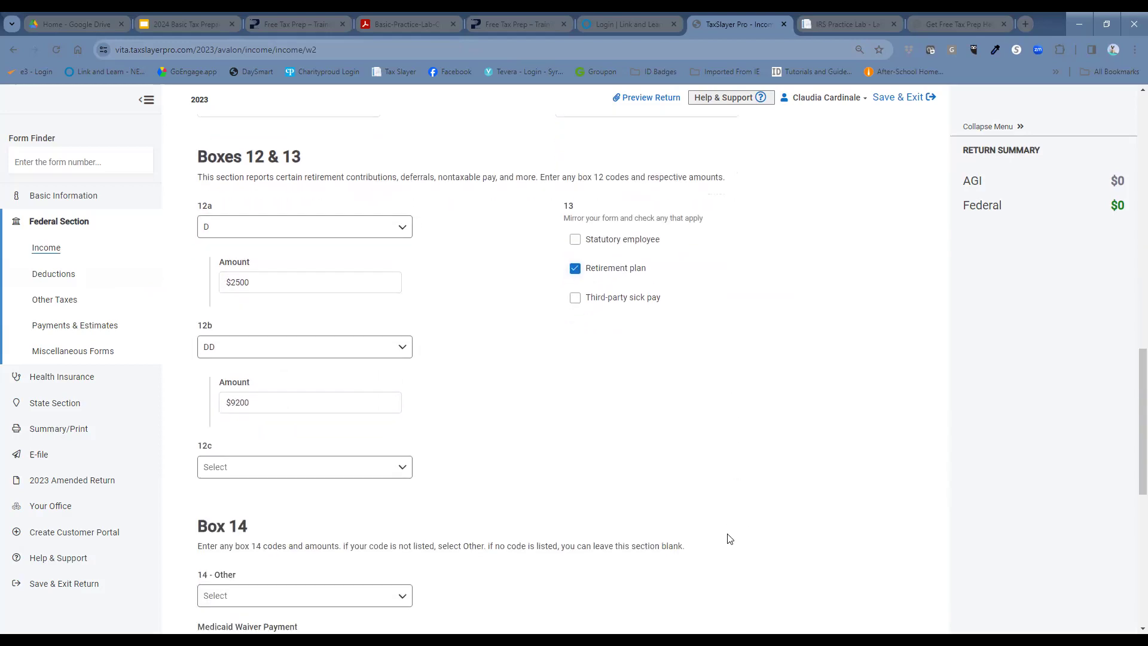
pyautogui.scroll(-2, 721, 534)
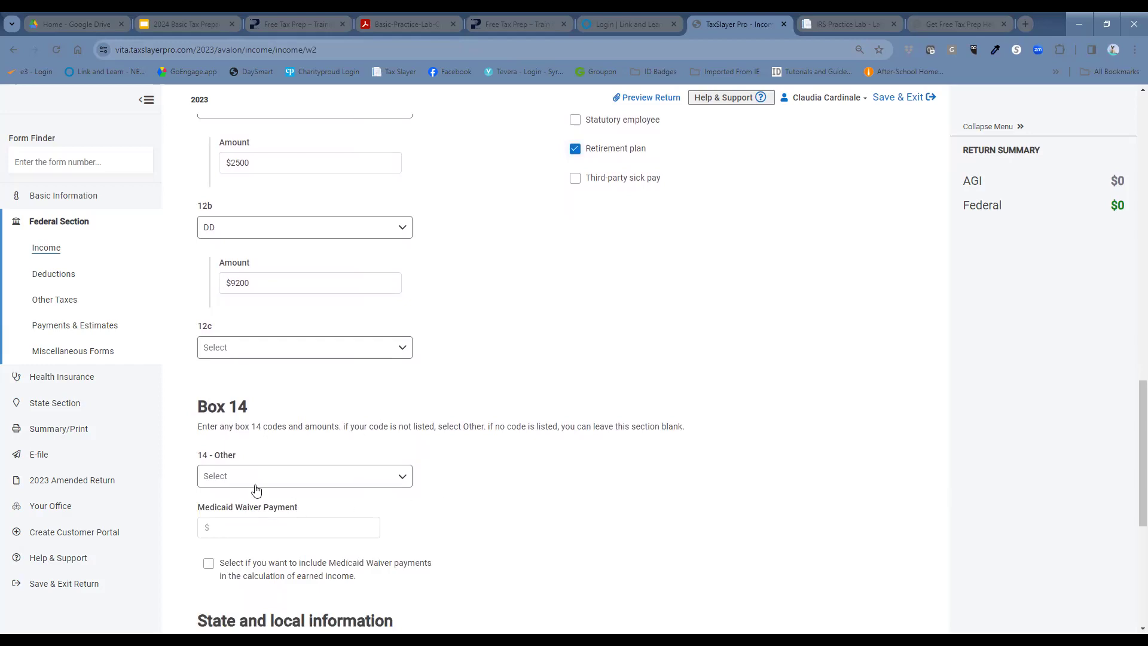
pyautogui.click(277, 483)
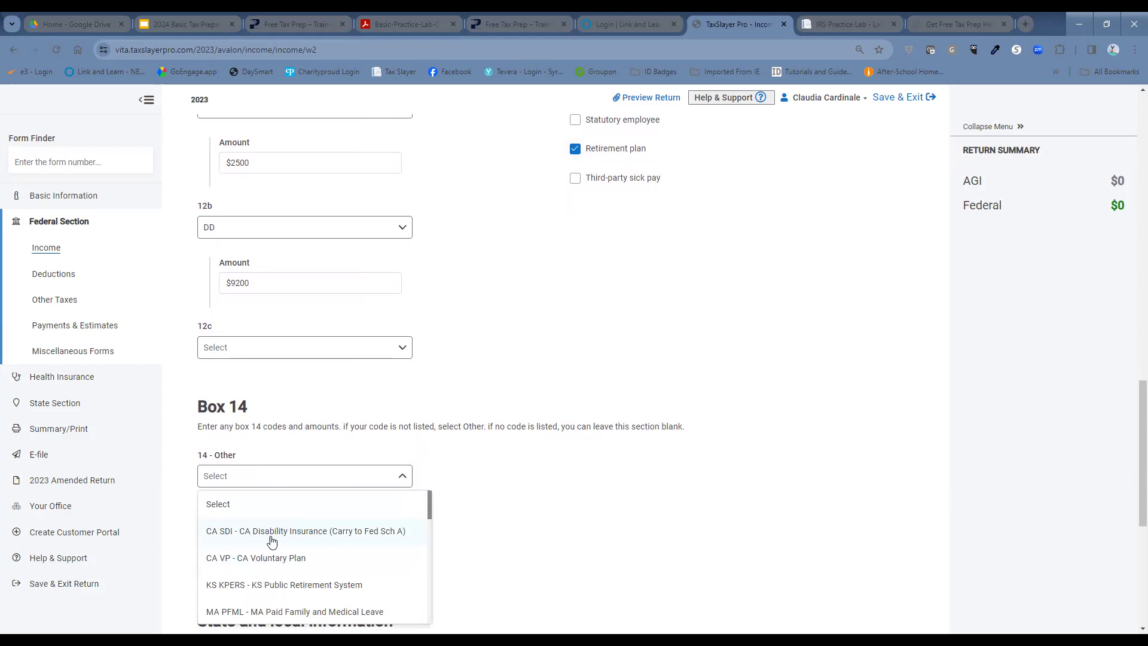
pyautogui.scroll(-2, 302, 533)
pyautogui.scroll(-1, 340, 568)
pyautogui.scroll(-1, 351, 569)
pyautogui.scroll(-1, 350, 559)
pyautogui.scroll(-1, 349, 560)
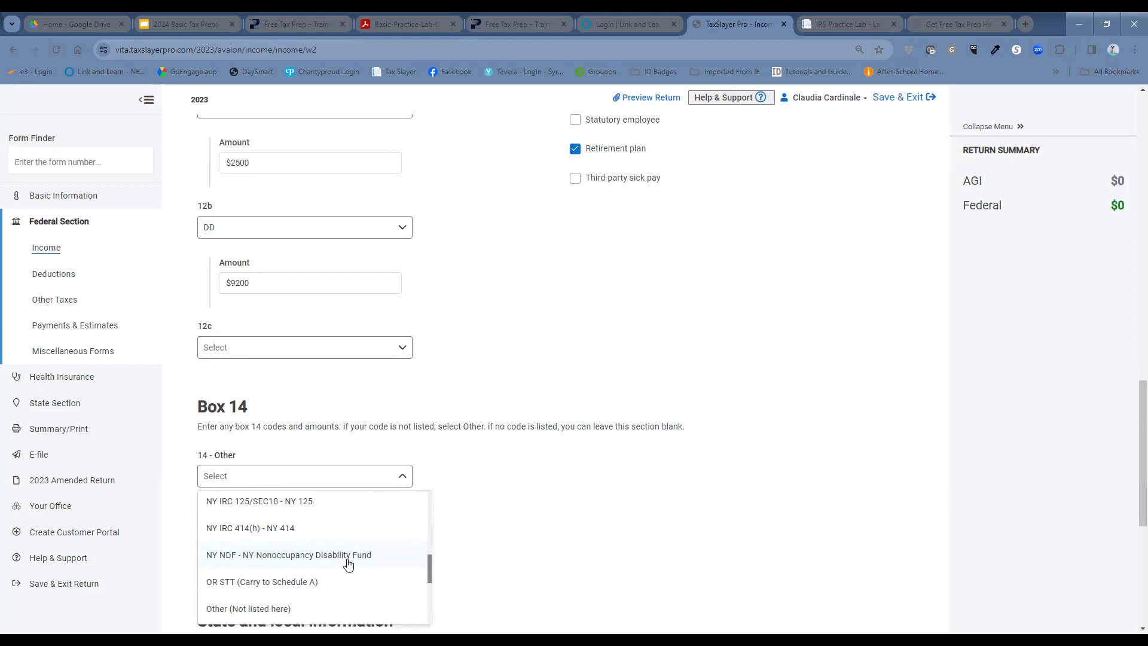
pyautogui.click(349, 555)
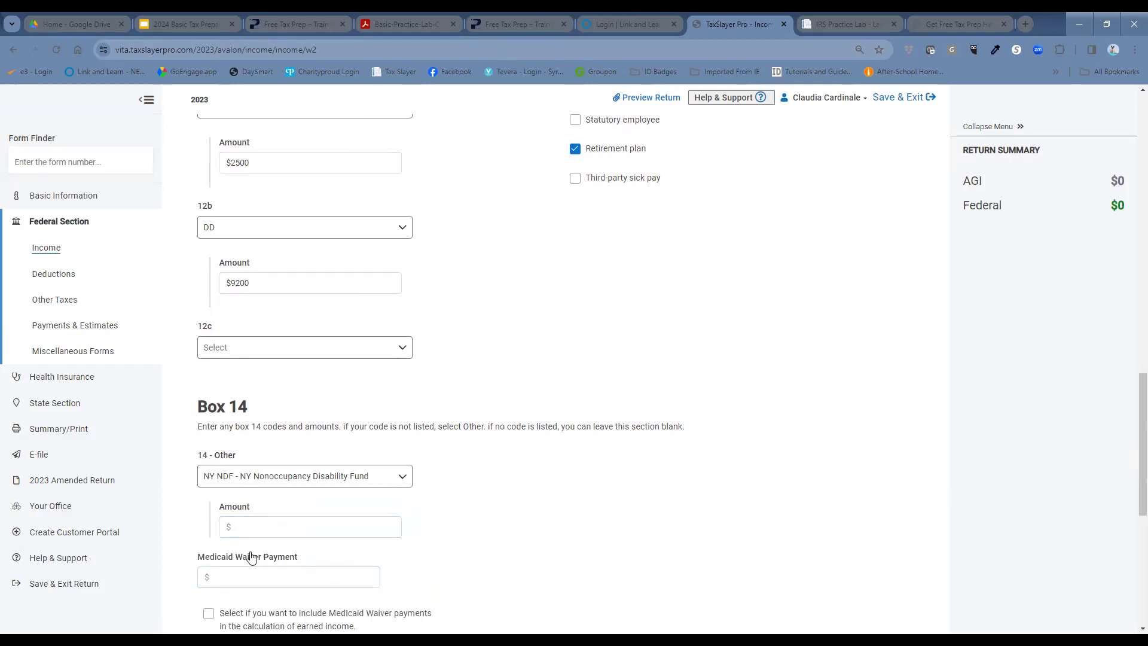
pyautogui.click(267, 528)
pyautogui.write('31')
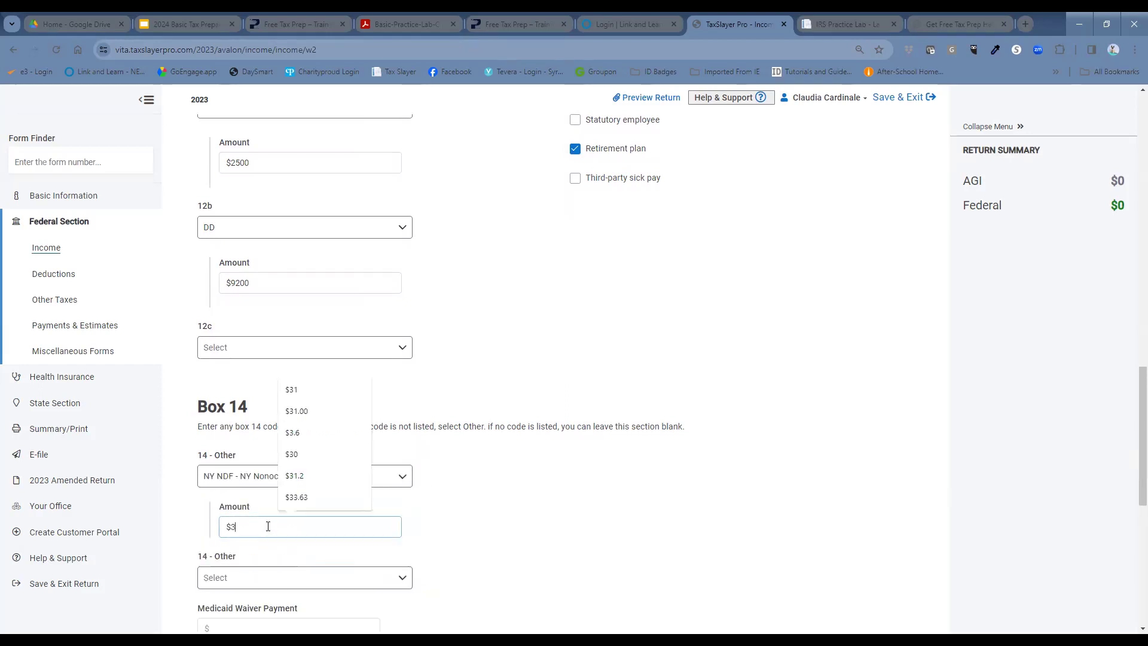
pyautogui.click(461, 584)
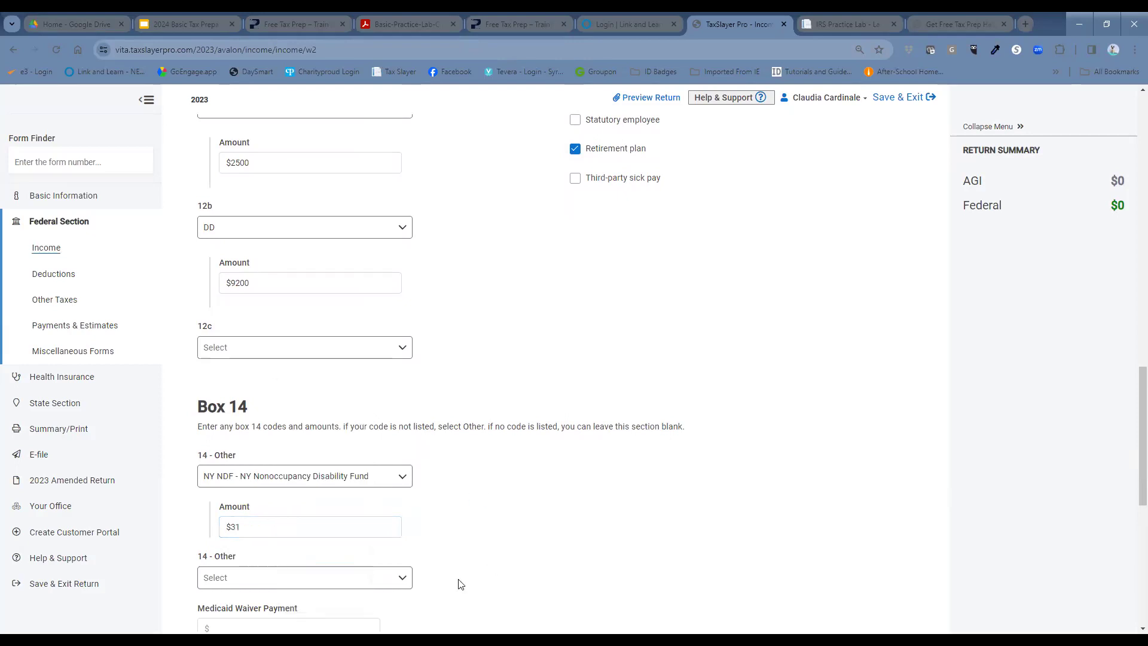
# Step: Add a second Box 14 item, Other (Not listed here), of $210
pyautogui.click(362, 580)
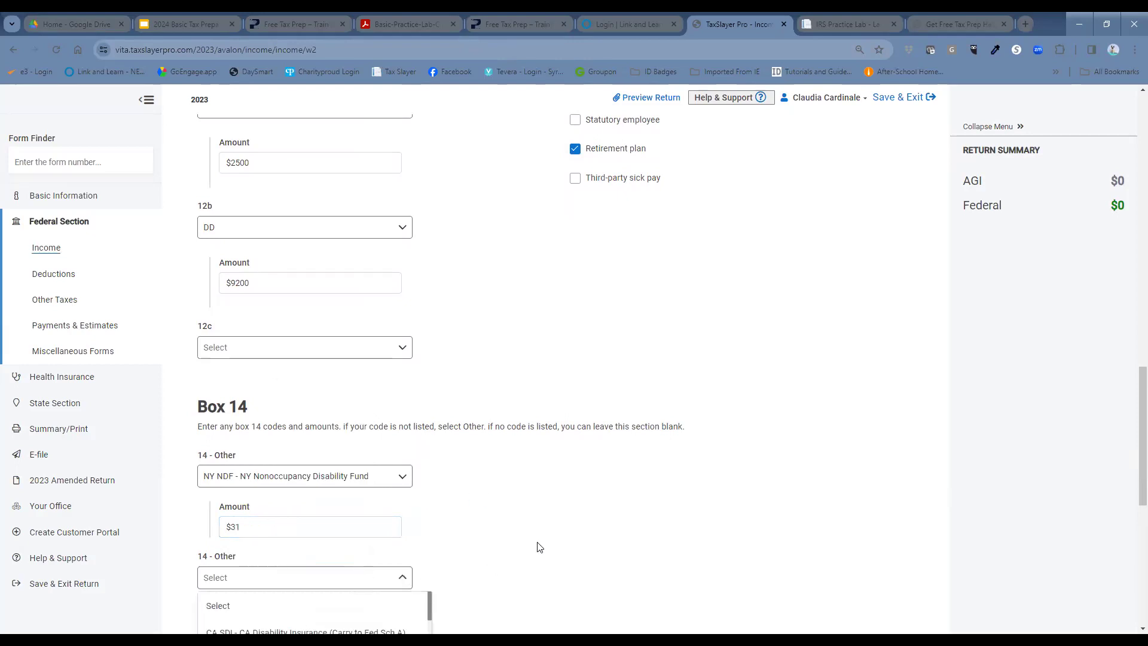
pyautogui.scroll(-1, 563, 545)
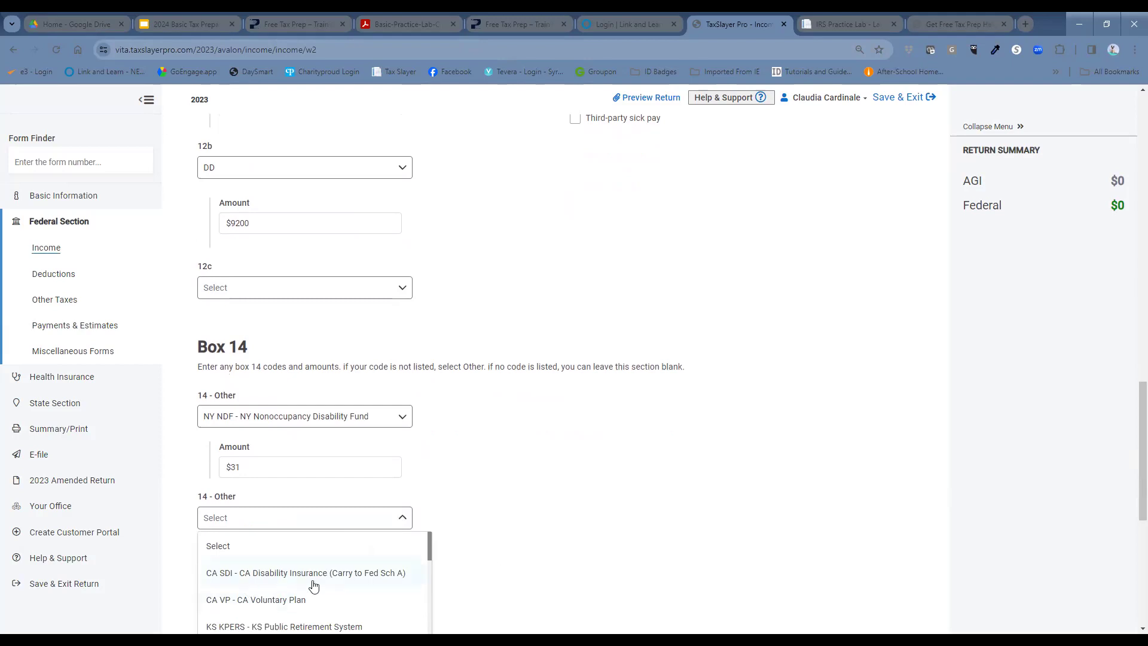
pyautogui.scroll(-5, 326, 583)
pyautogui.scroll(-1, 317, 574)
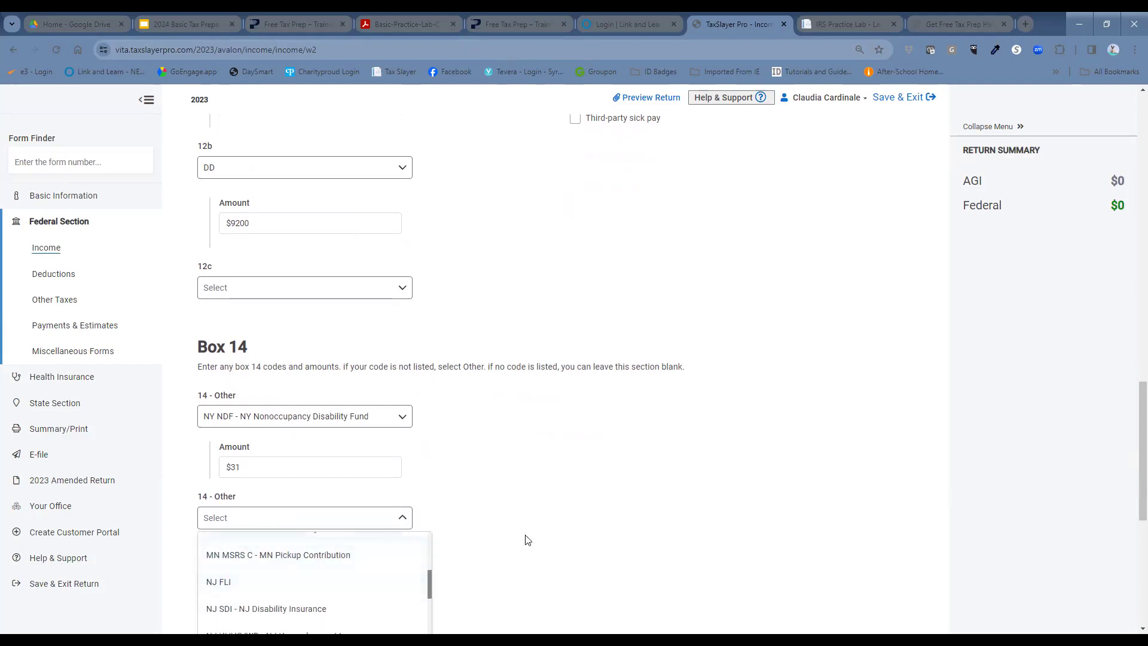
pyautogui.scroll(-3, 600, 533)
pyautogui.scroll(-1, 304, 456)
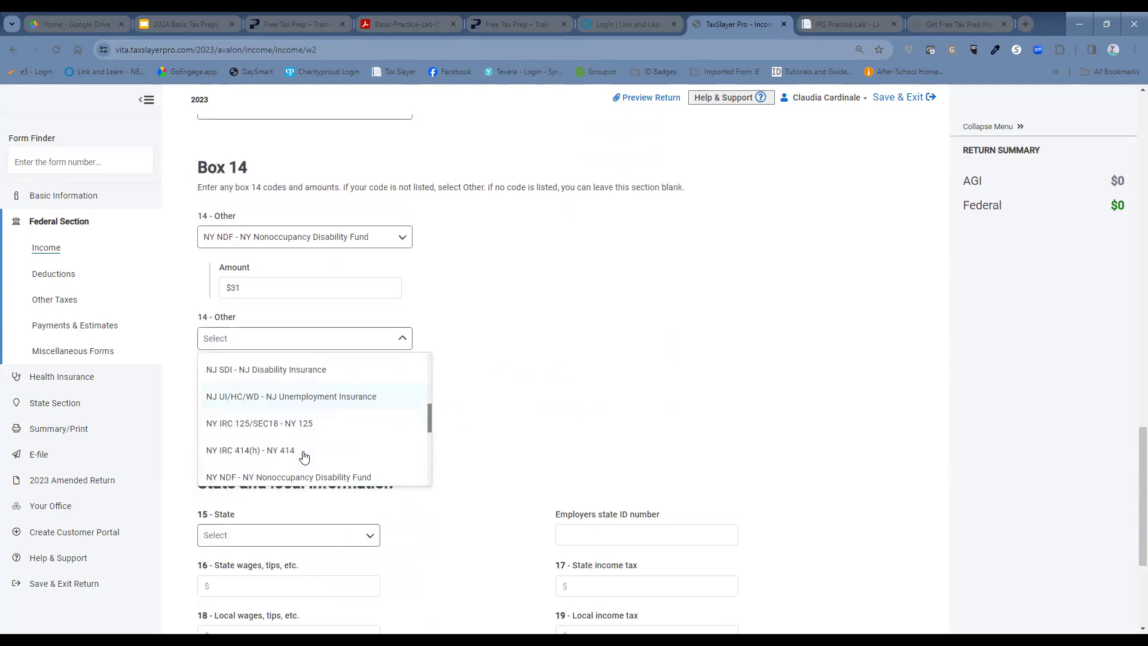
pyautogui.scroll(-2, 304, 456)
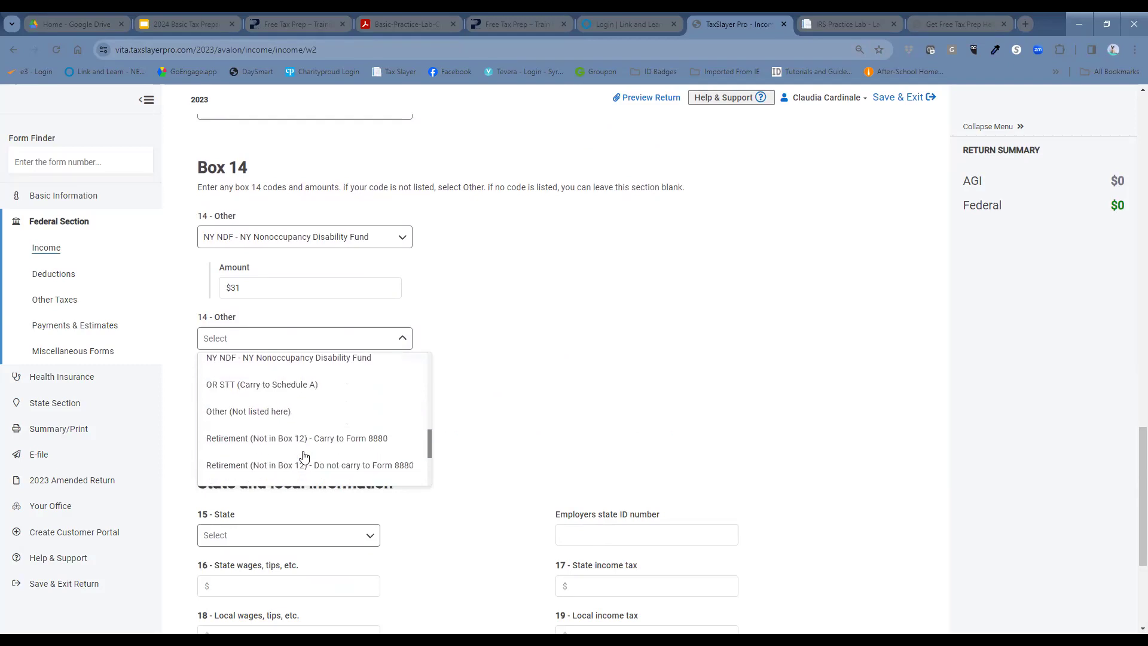
pyautogui.click(303, 413)
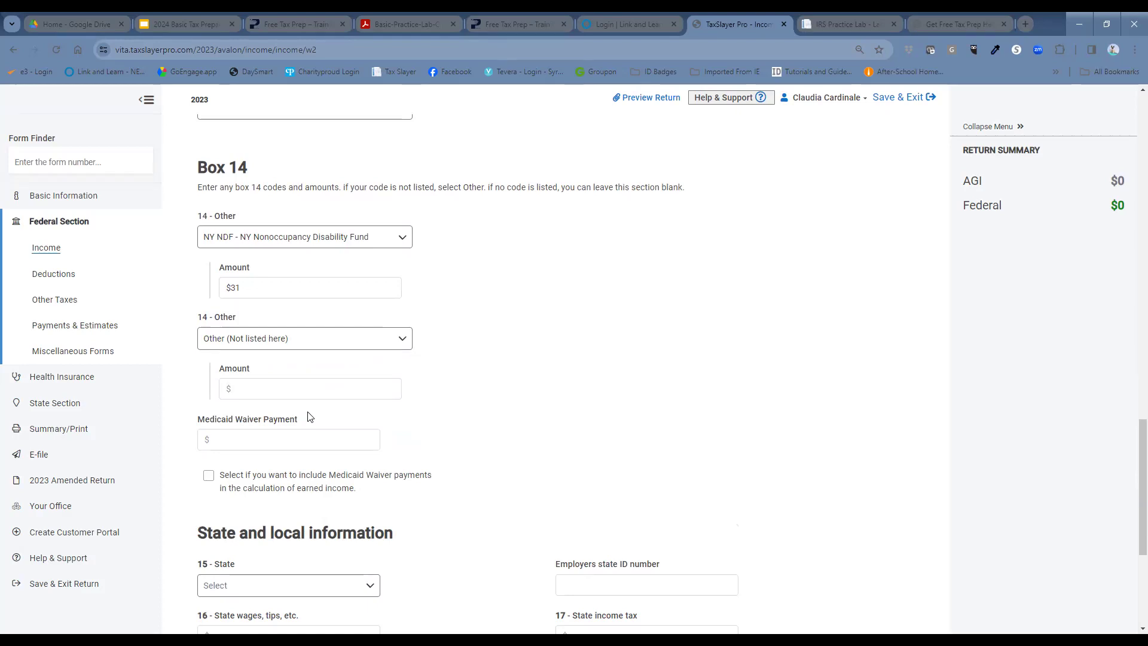
pyautogui.click(321, 390)
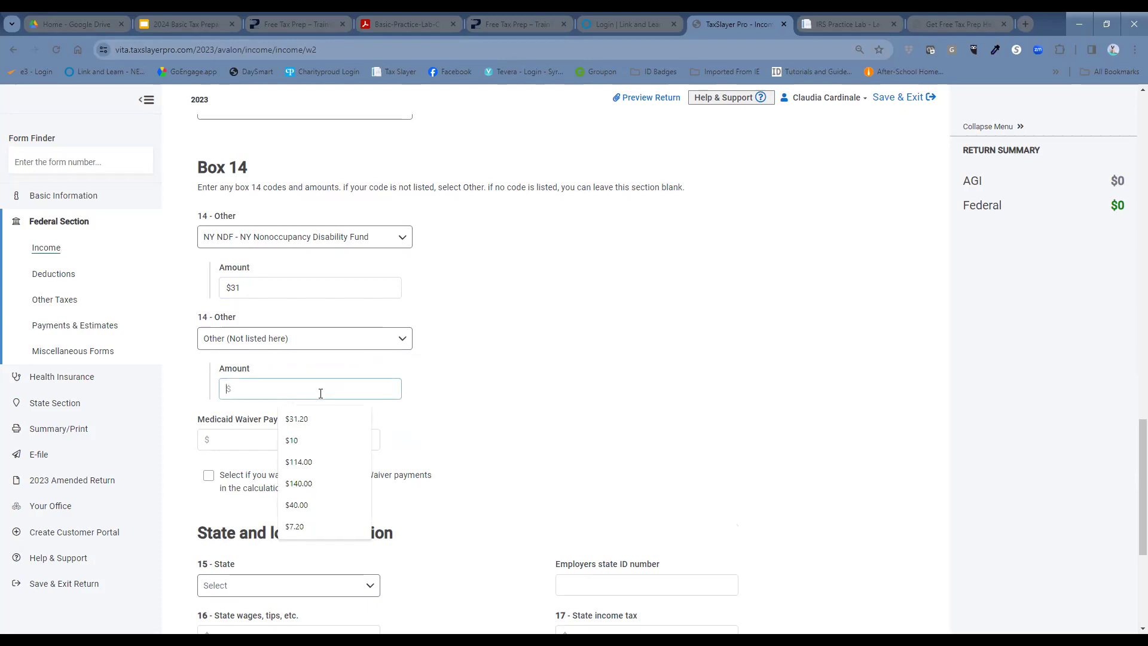
pyautogui.write('210')
pyautogui.click(598, 423)
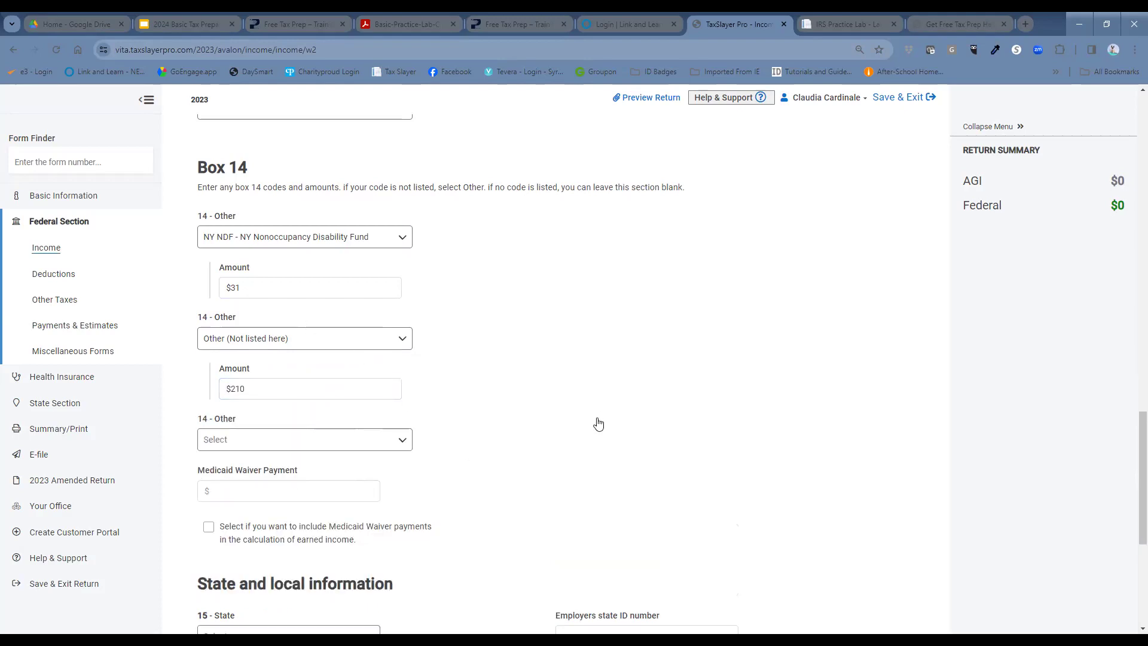
pyautogui.scroll(-3, 598, 423)
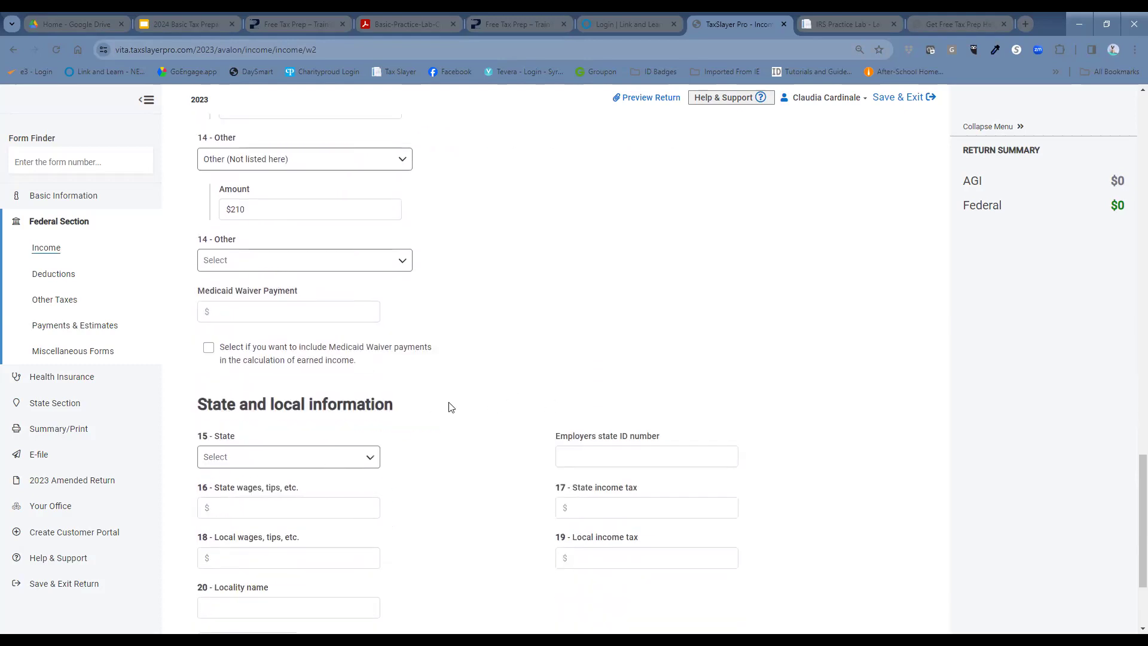
# Step: Choose New York as the Box 15 state and enter 61000 in Box 16 state wages
pyautogui.click(364, 456)
pyautogui.scroll(-3, 285, 546)
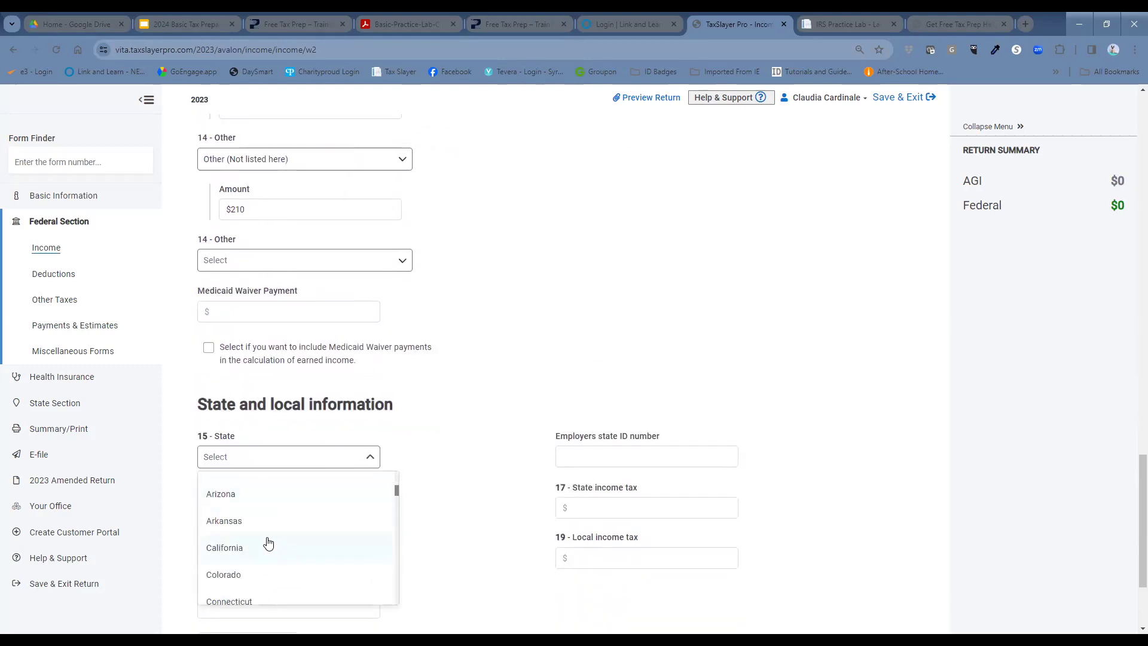
pyautogui.scroll(-2, 269, 543)
pyautogui.scroll(-5, 272, 543)
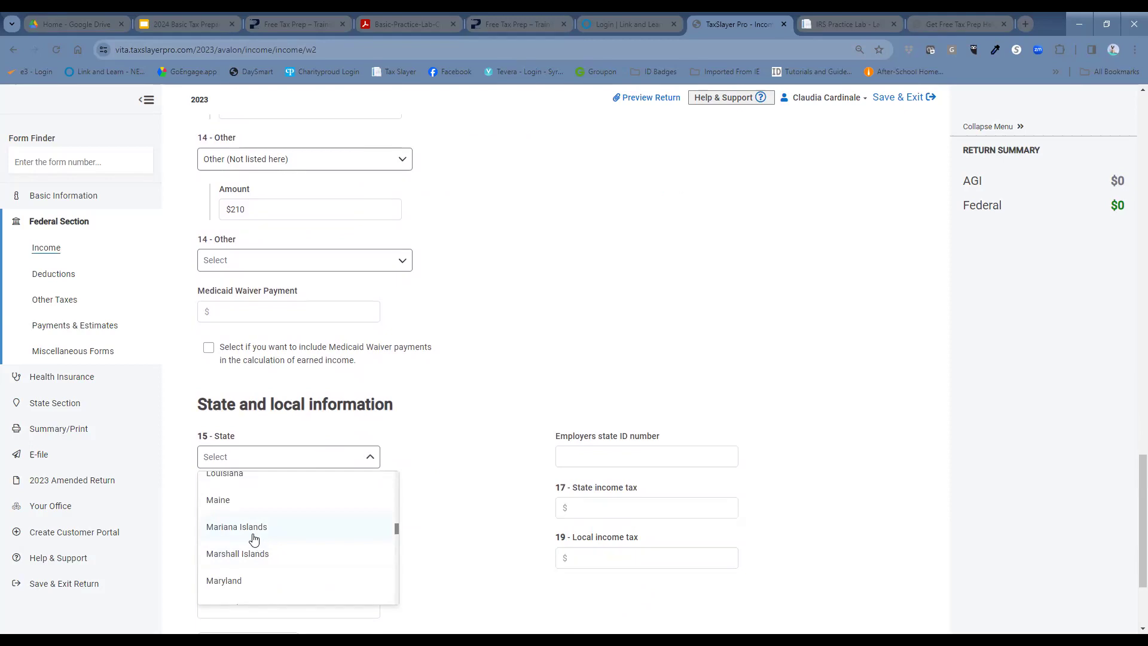
pyautogui.scroll(-2, 254, 538)
pyautogui.scroll(-2, 242, 559)
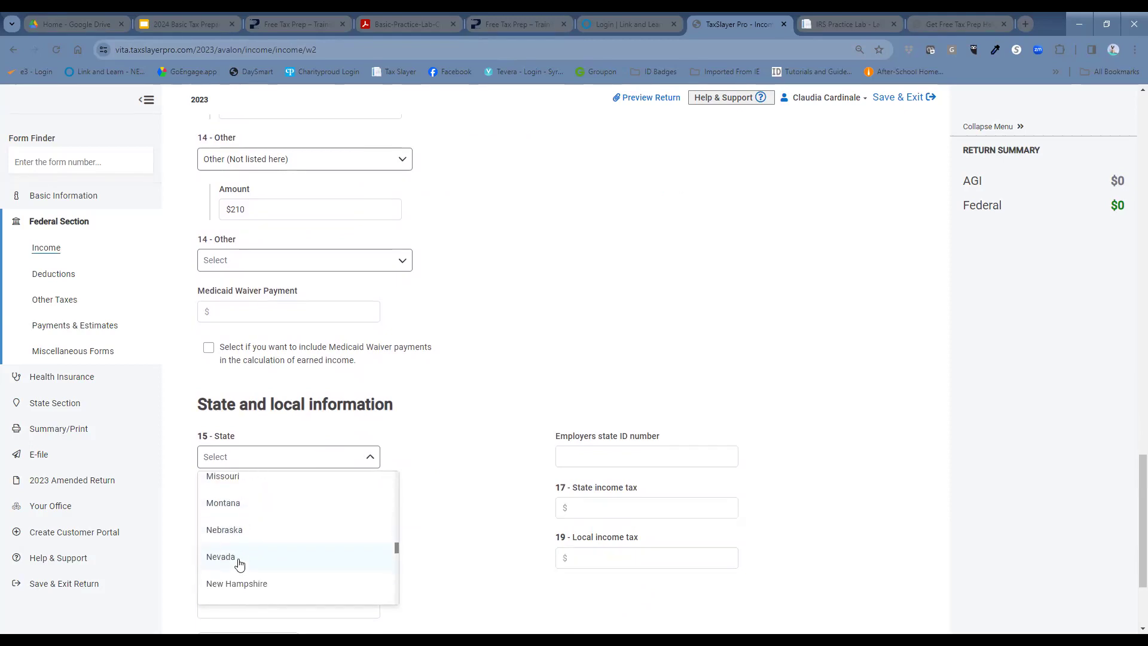
pyautogui.scroll(-1, 239, 564)
pyautogui.scroll(-2, 233, 568)
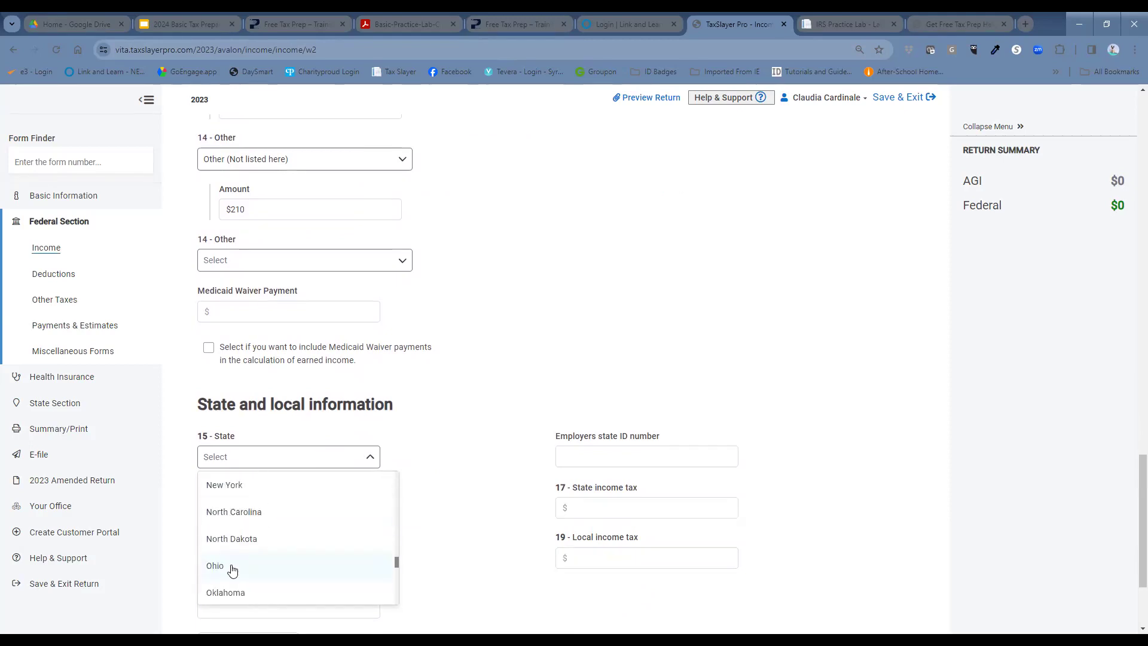
pyautogui.click(251, 487)
pyautogui.click(259, 499)
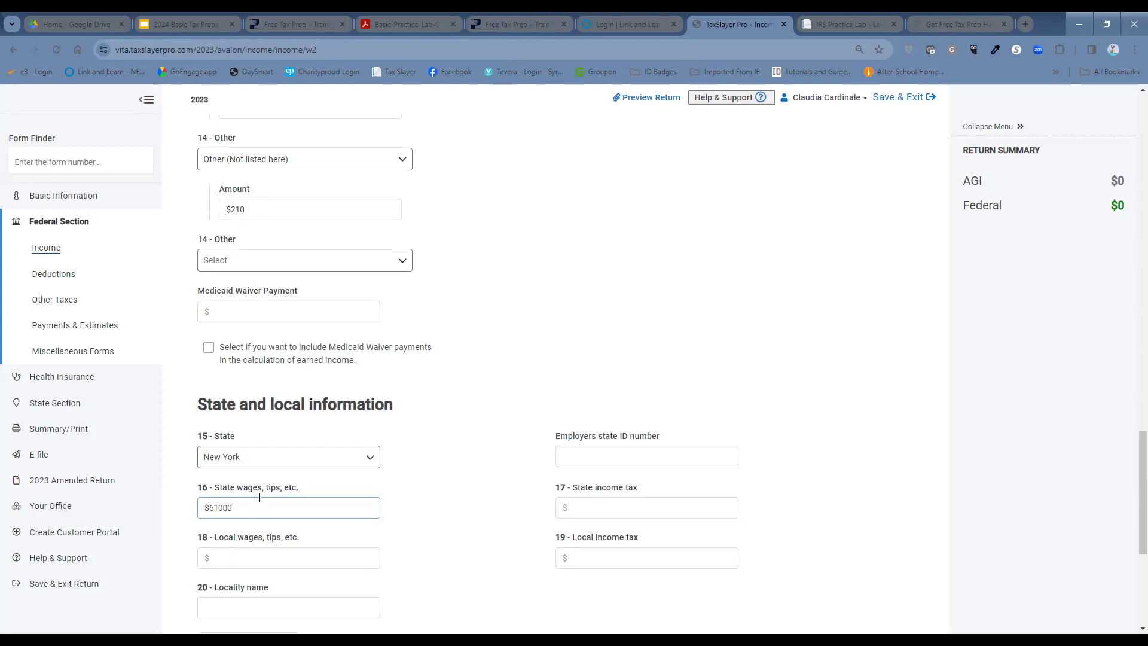
pyautogui.click(281, 395)
pyautogui.scroll(2, 491, 333)
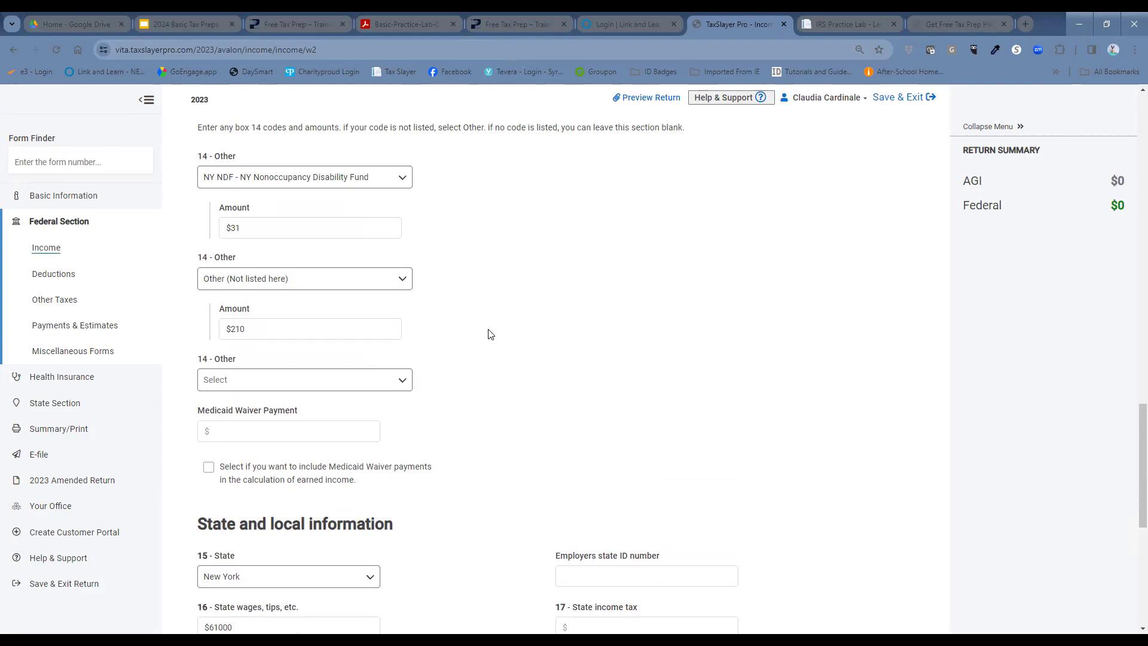
pyautogui.scroll(-5, 526, 347)
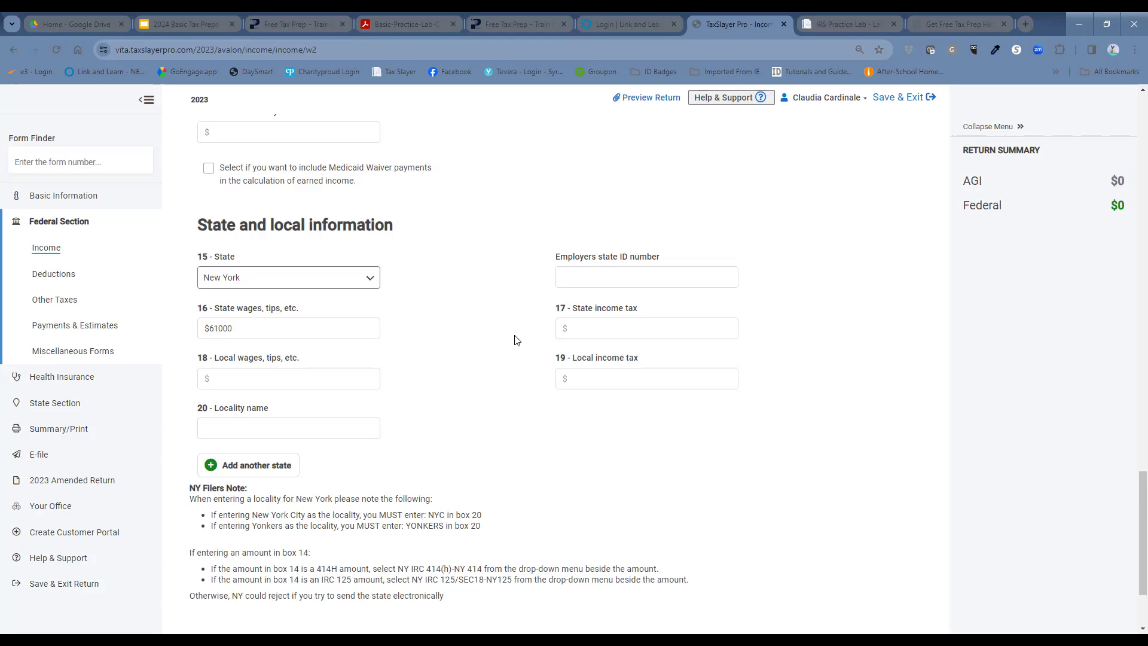
# Step: Finish the $210 Box 14 amount and enter the employer's state ID number
pyautogui.scroll(7, 543, 305)
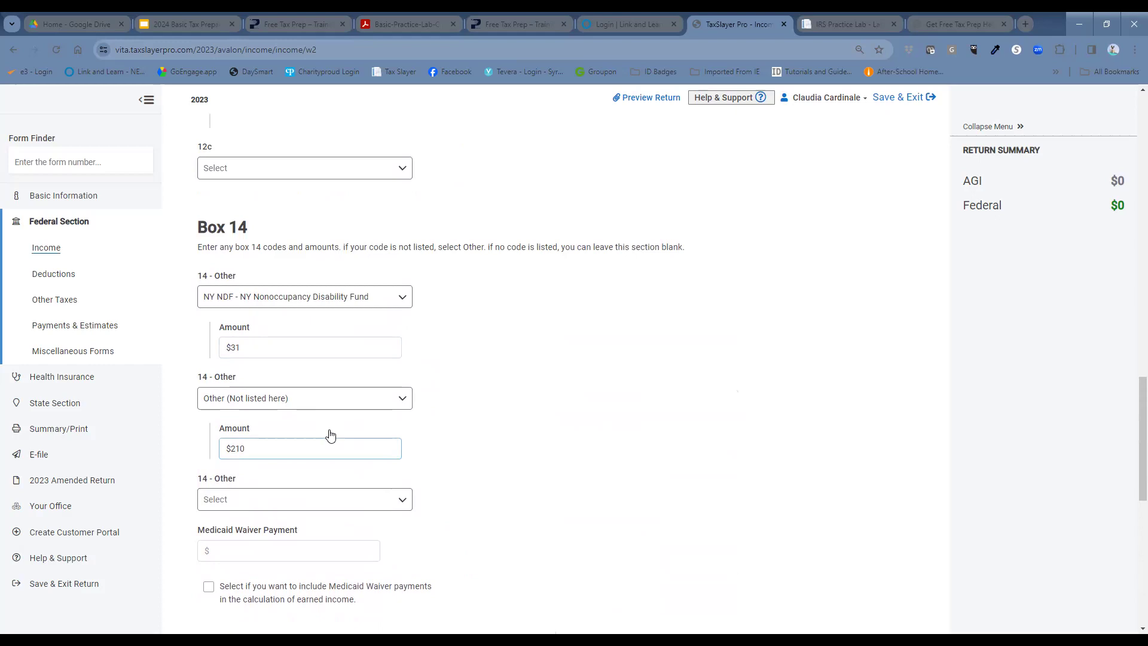
pyautogui.click(332, 372)
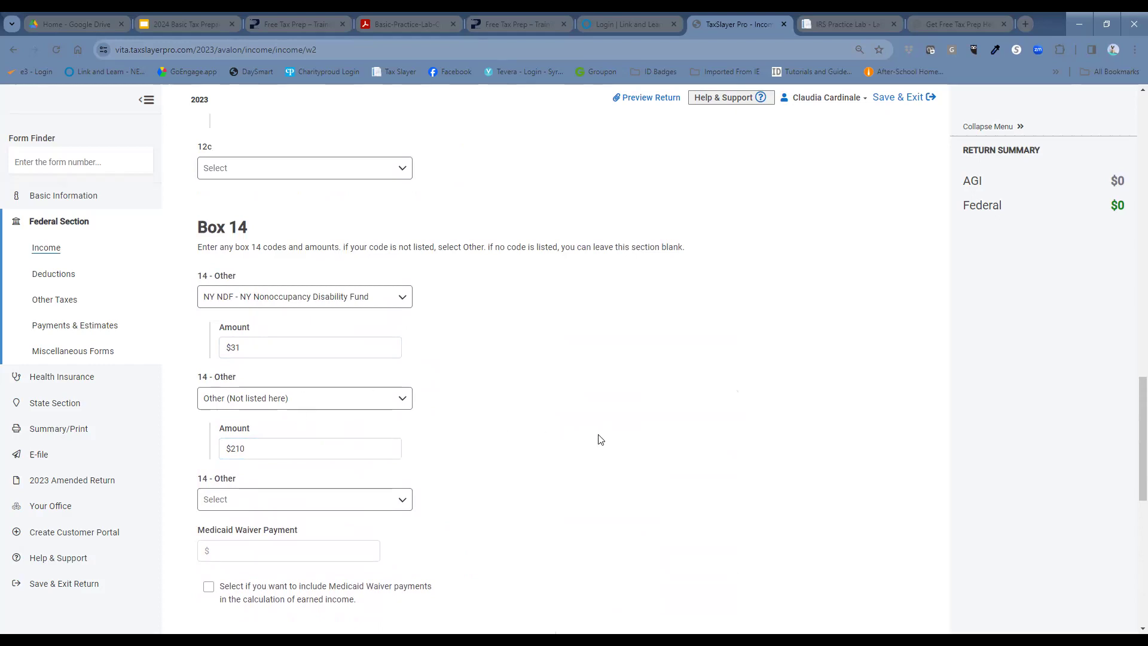
pyautogui.scroll(-3, 689, 431)
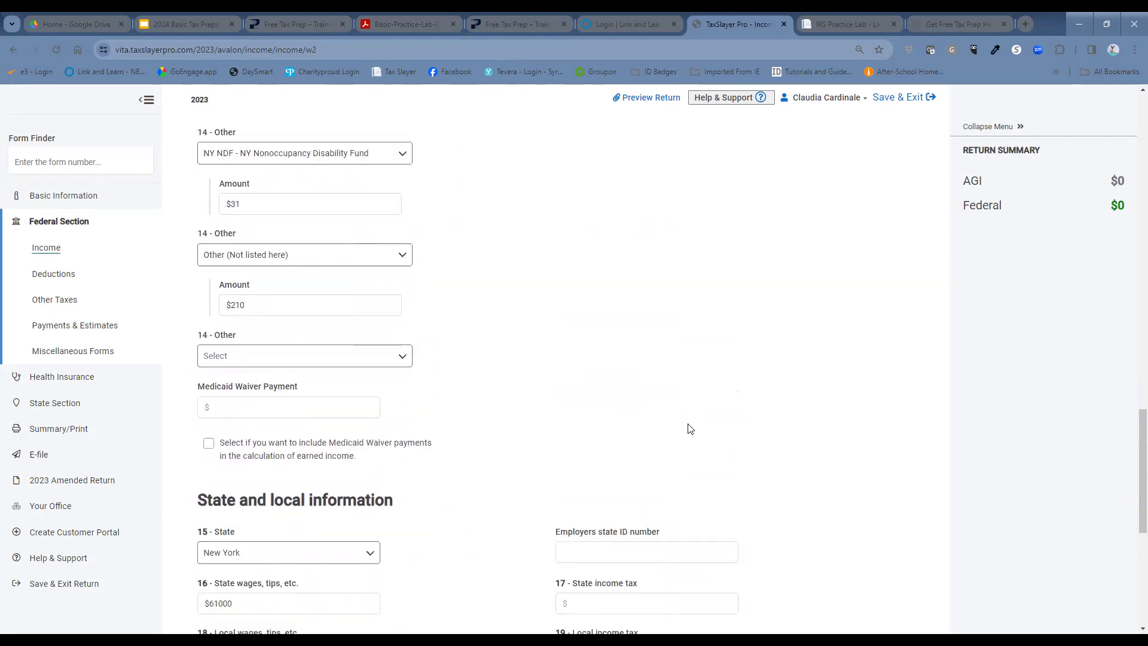
pyautogui.scroll(-2, 688, 432)
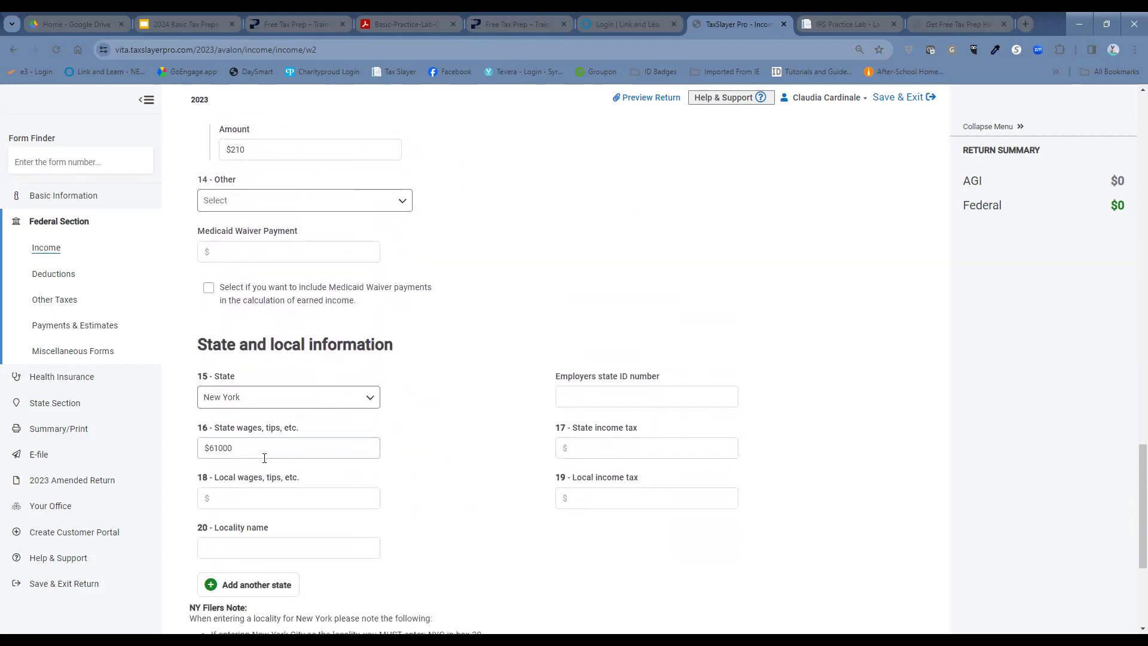
pyautogui.click(594, 393)
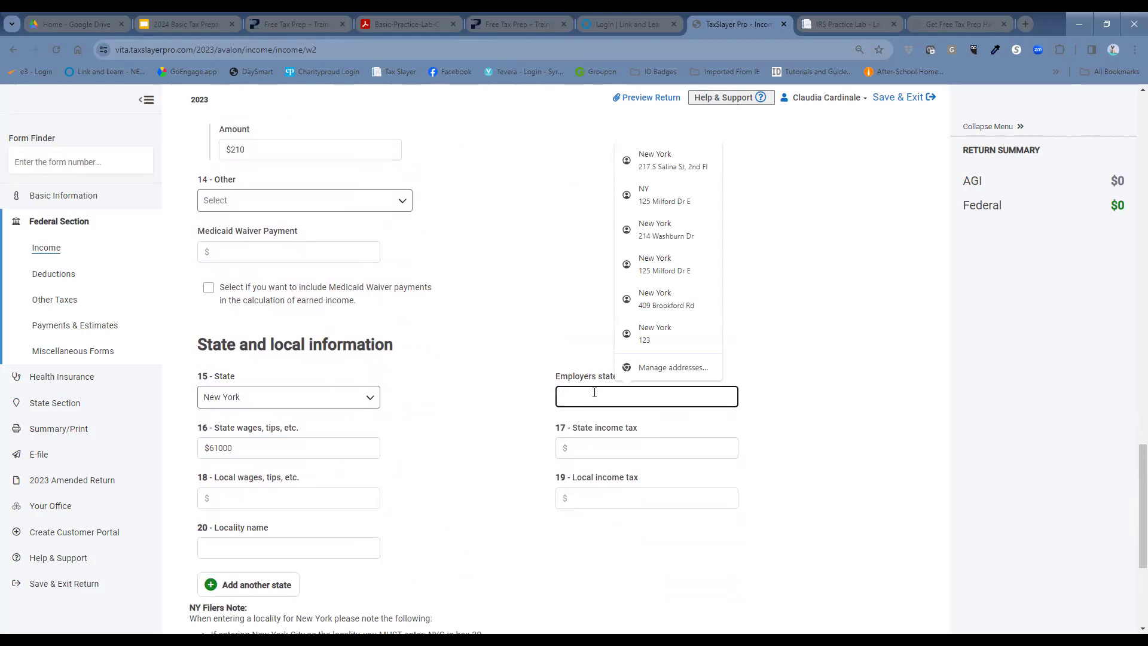
pyautogui.click(468, 453)
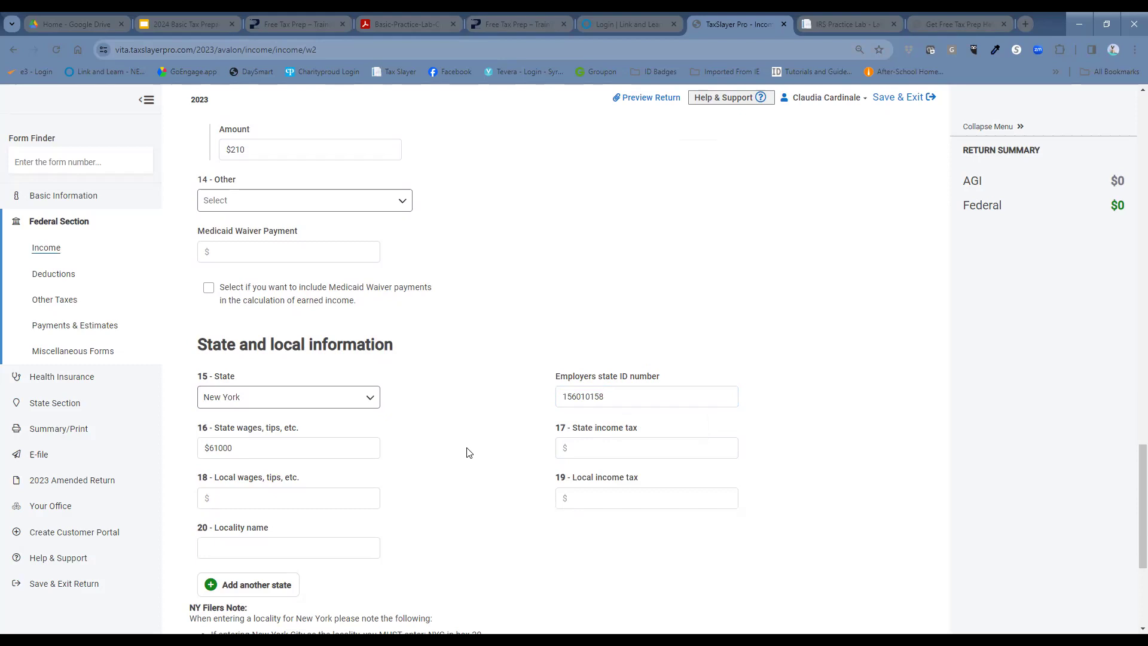
# Step: Enter $1220 in Box 17 state income tax and save the W-2
pyautogui.click(582, 448)
pyautogui.click(601, 491)
pyautogui.click(596, 445)
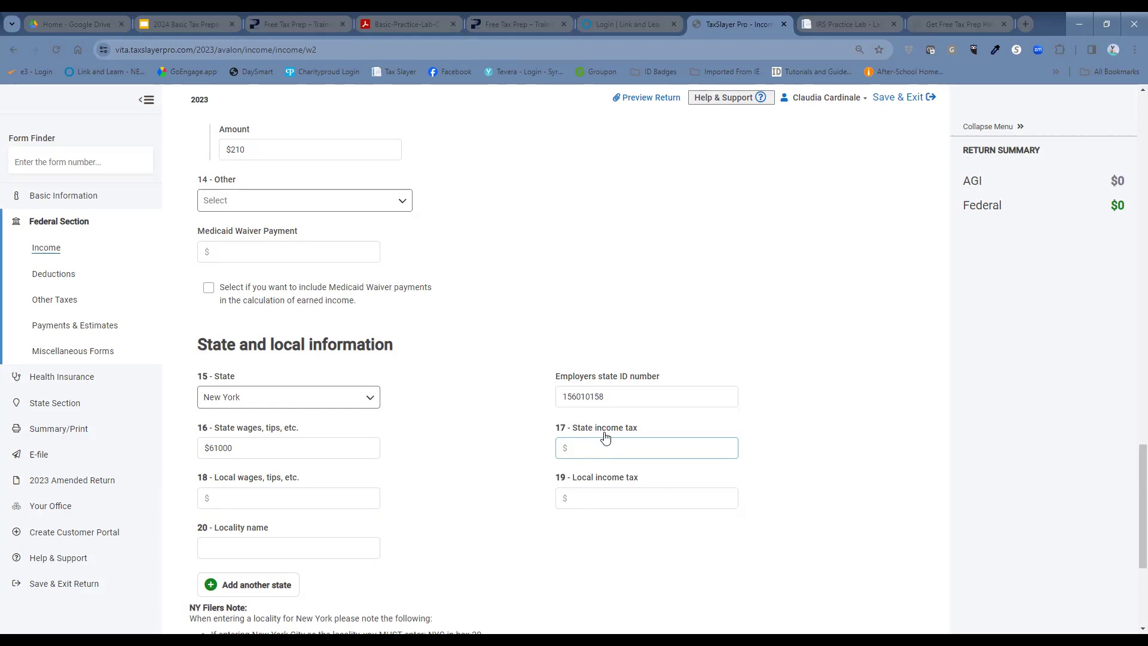
pyautogui.click(611, 448)
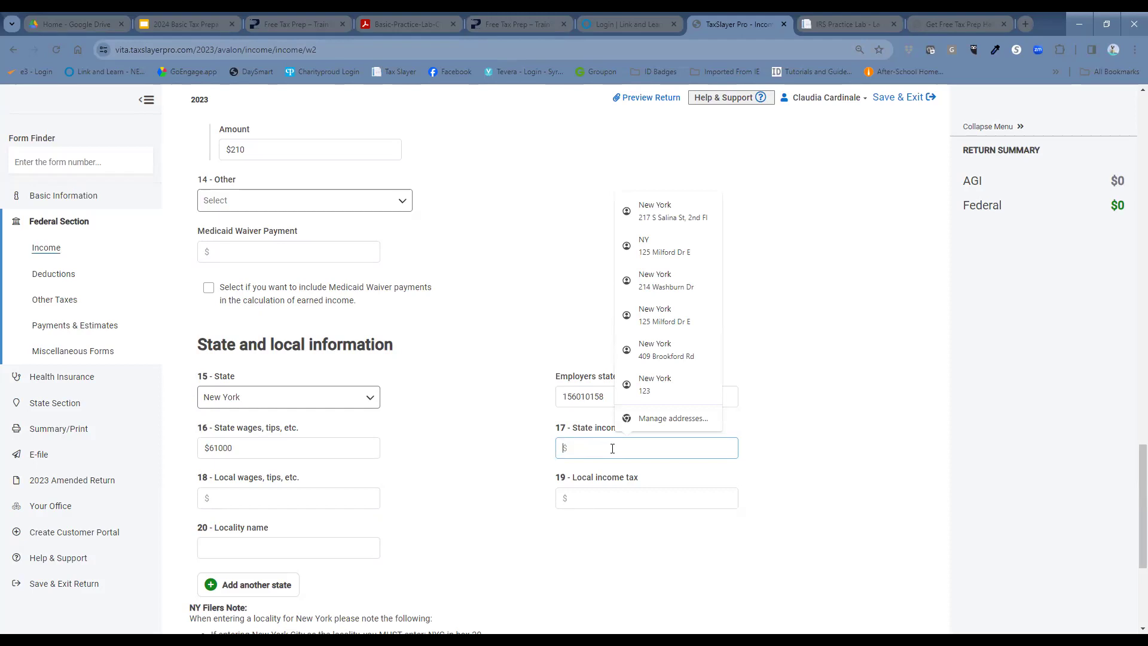
pyautogui.write('1220')
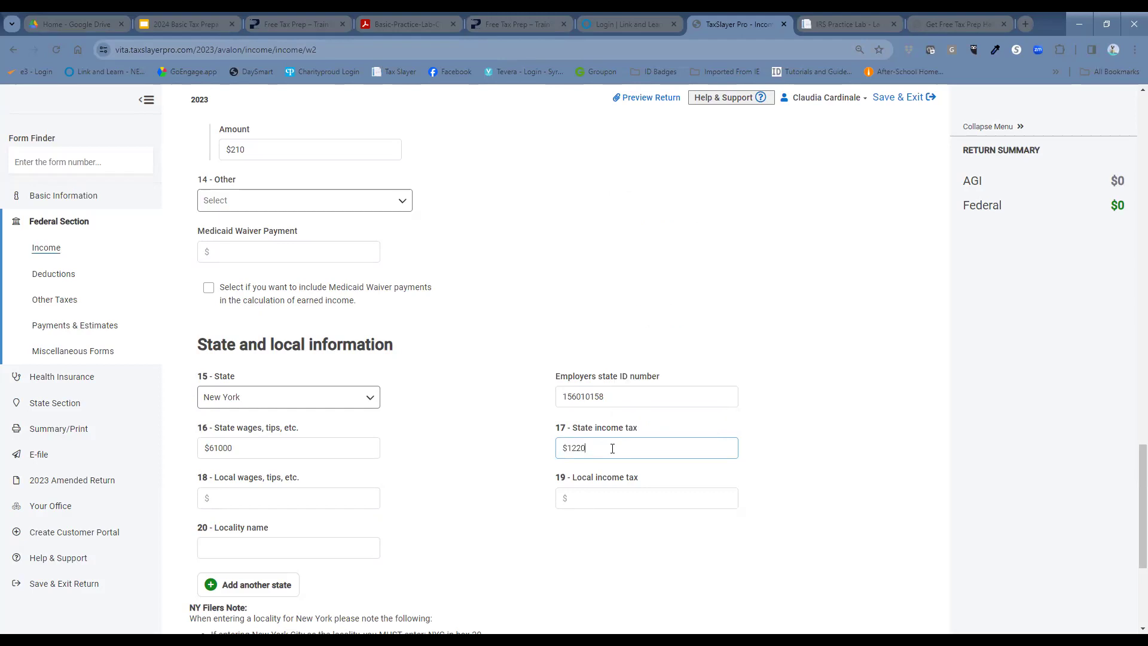
pyautogui.scroll(-4, 665, 404)
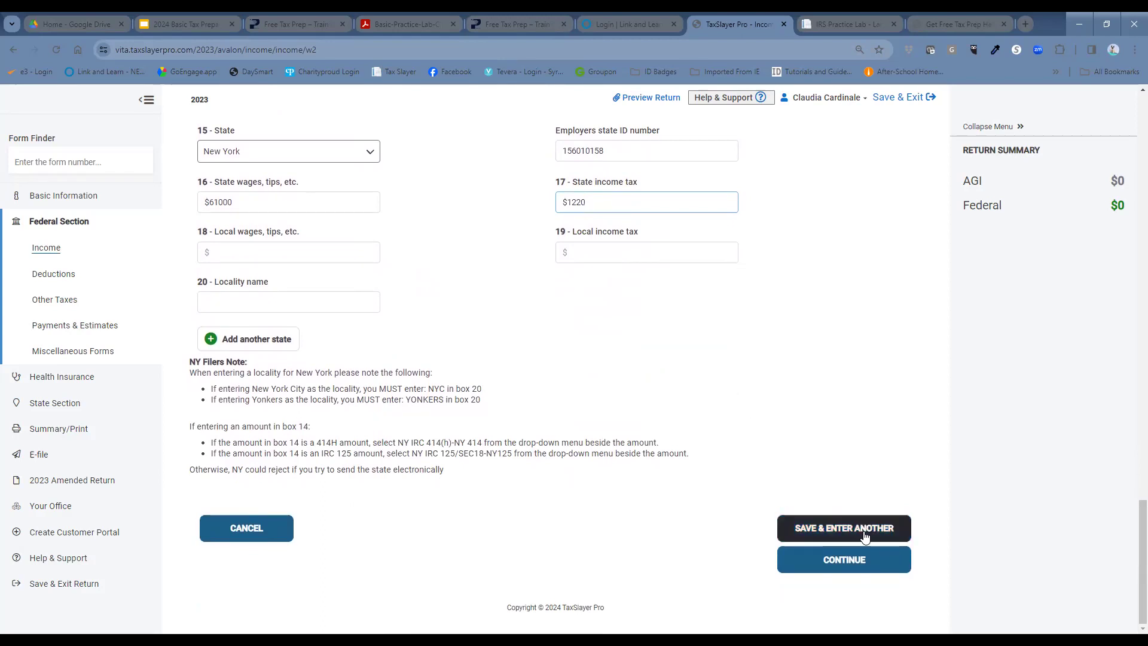
pyautogui.click(836, 564)
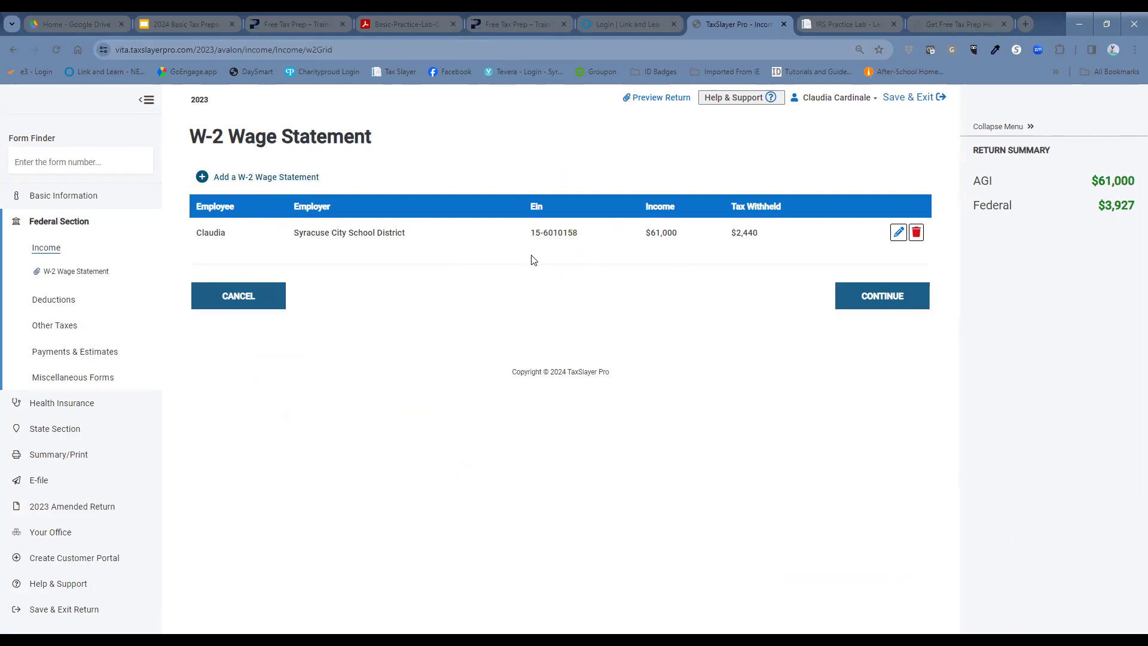
pyautogui.click(899, 233)
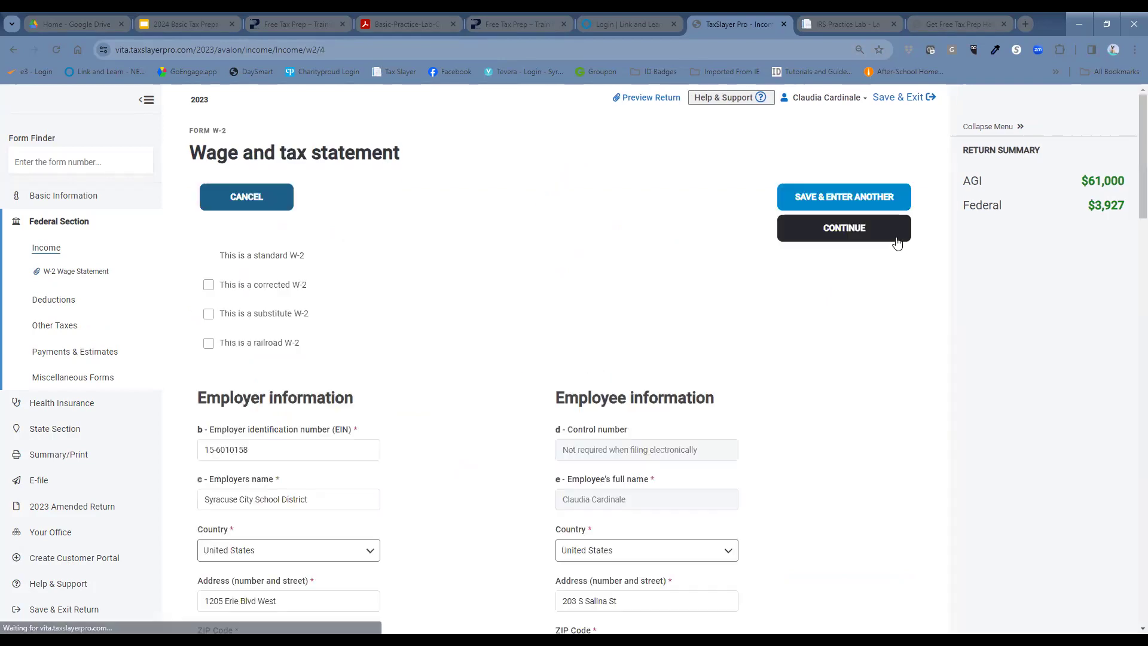
pyautogui.scroll(-3, 637, 311)
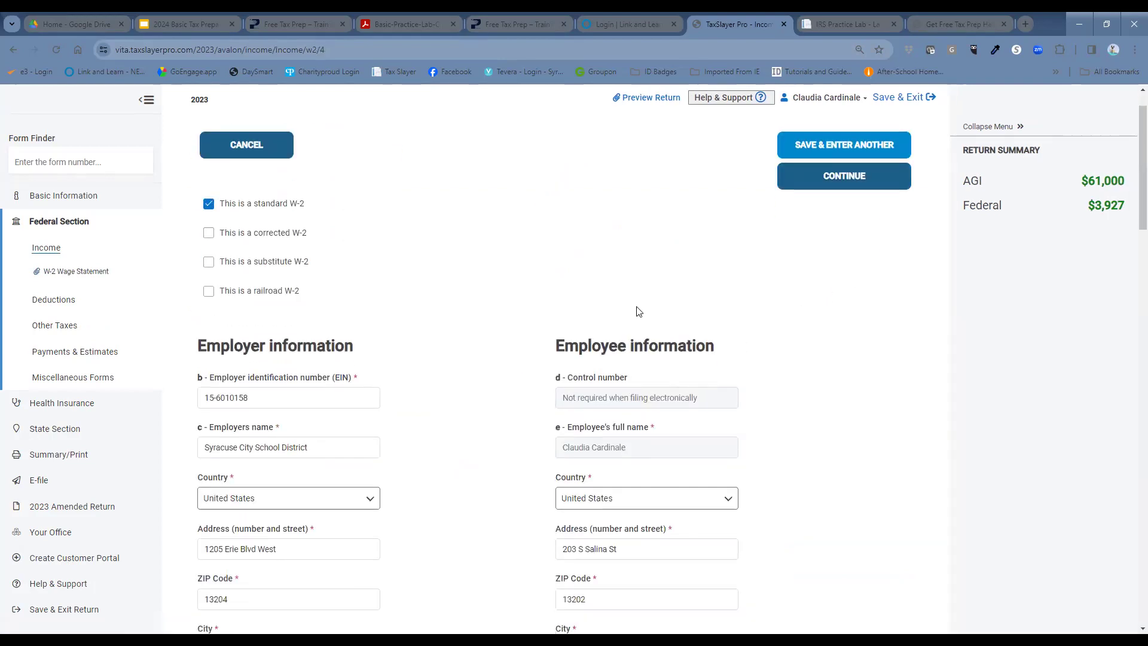
pyautogui.scroll(3, 658, 287)
pyautogui.scroll(-4, 726, 274)
pyautogui.scroll(-11, 725, 274)
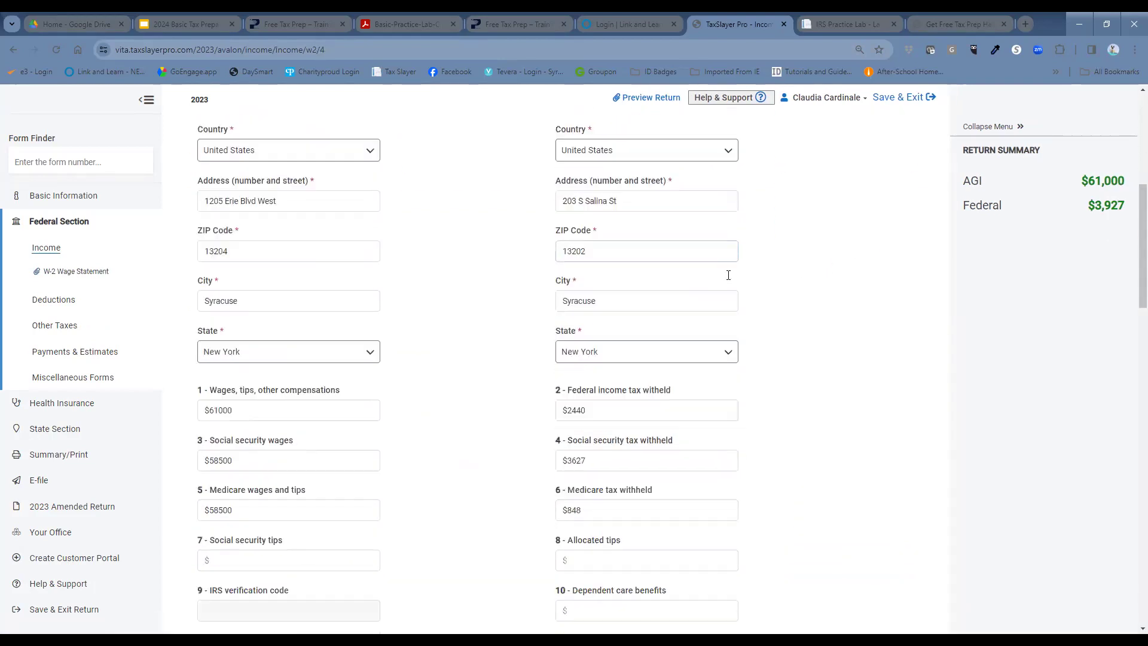
pyautogui.scroll(-7, 730, 284)
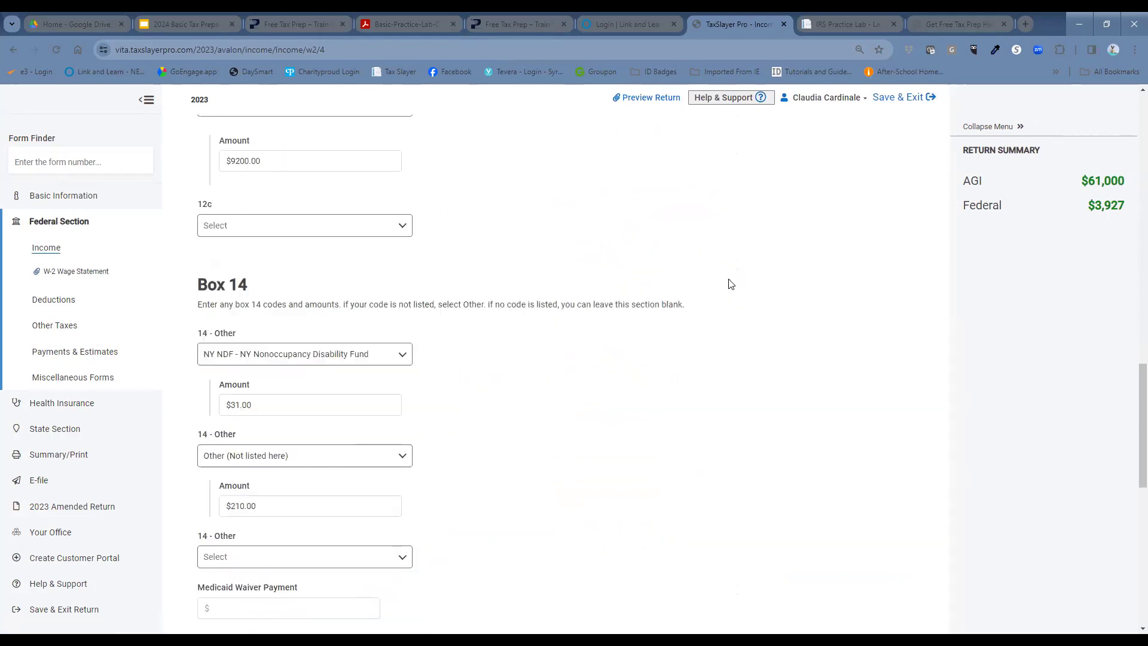
pyautogui.scroll(8, 735, 282)
pyautogui.scroll(14, 739, 282)
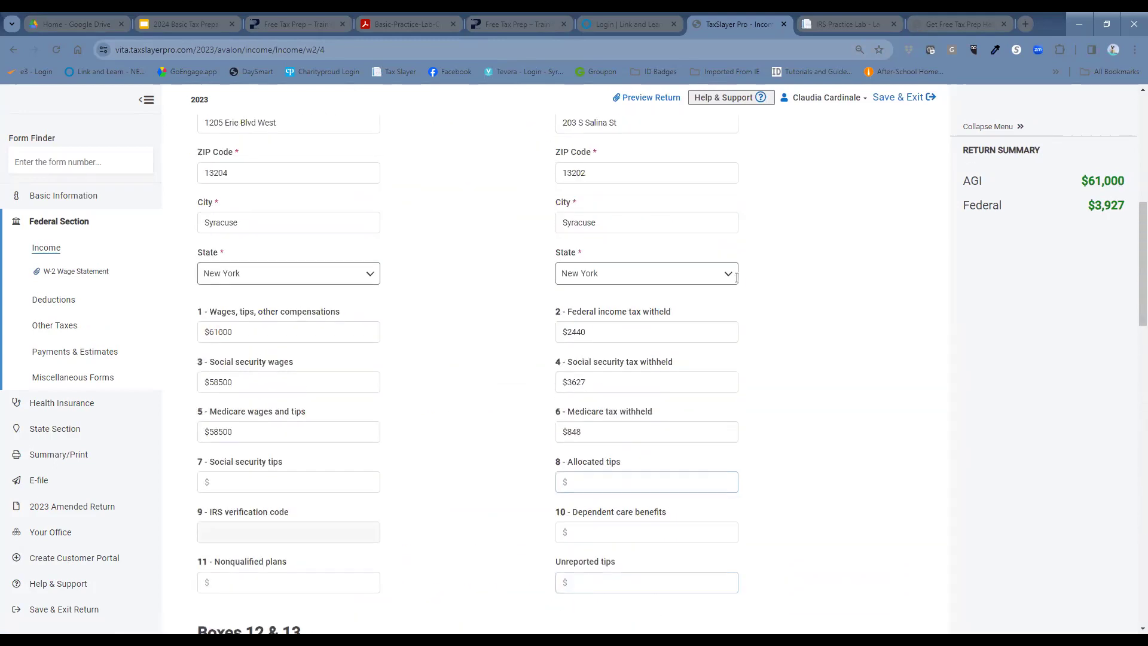
pyautogui.click(829, 237)
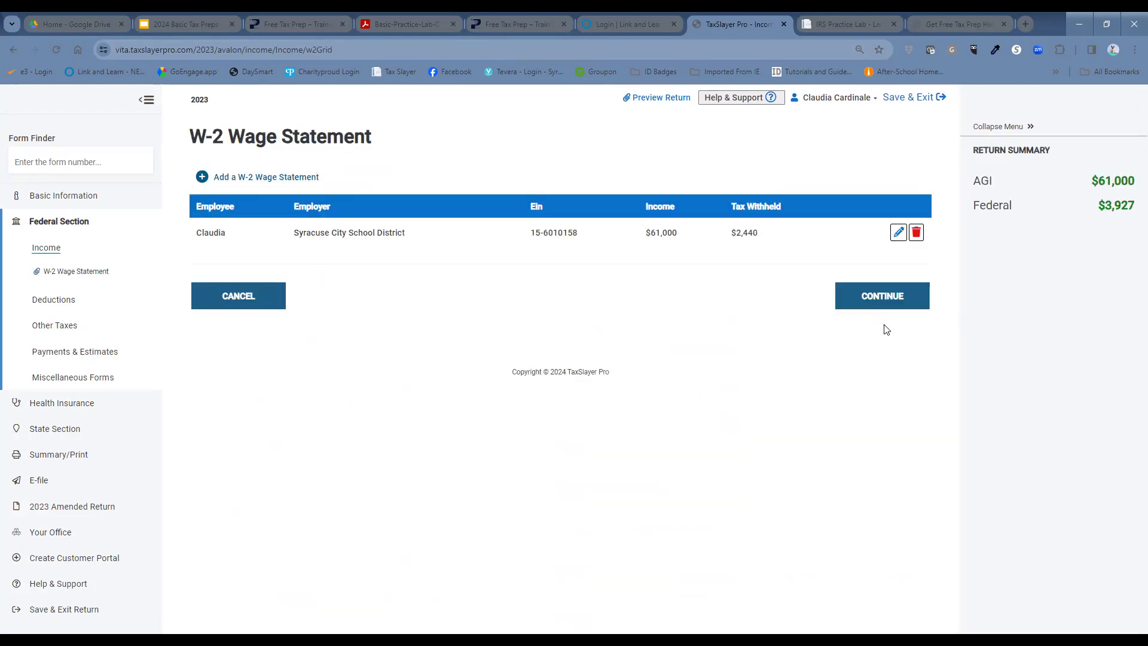
# Step: Leave the W-2 list and find Form 1099-INT, Interest Income, by searching '1099-int'
pyautogui.click(906, 299)
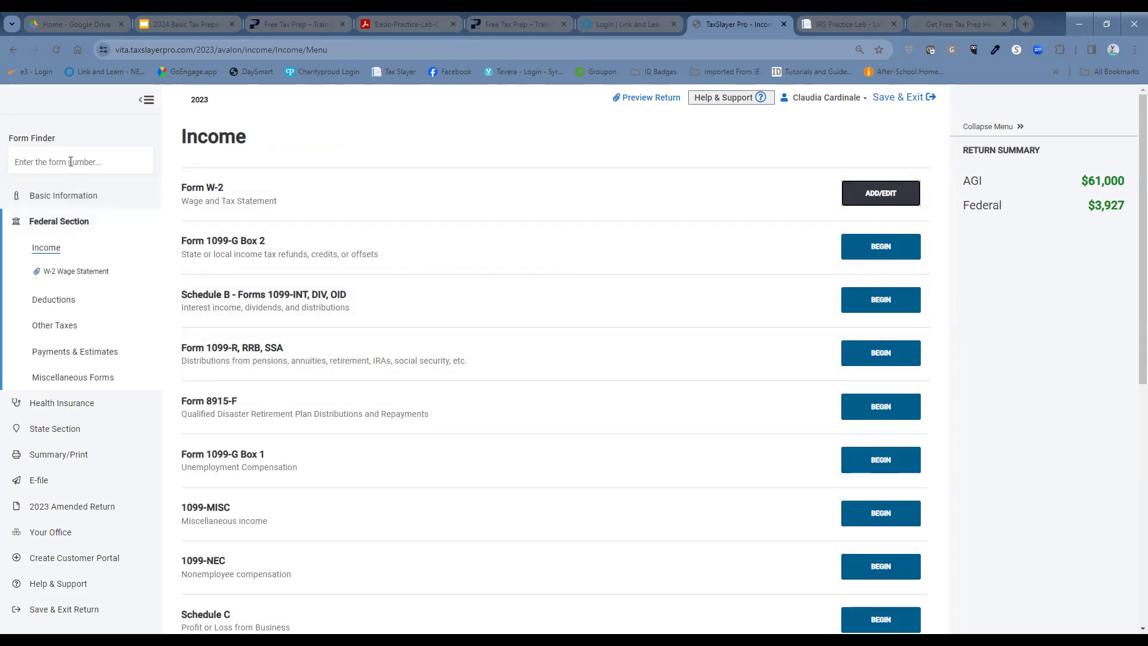
pyautogui.click(68, 161)
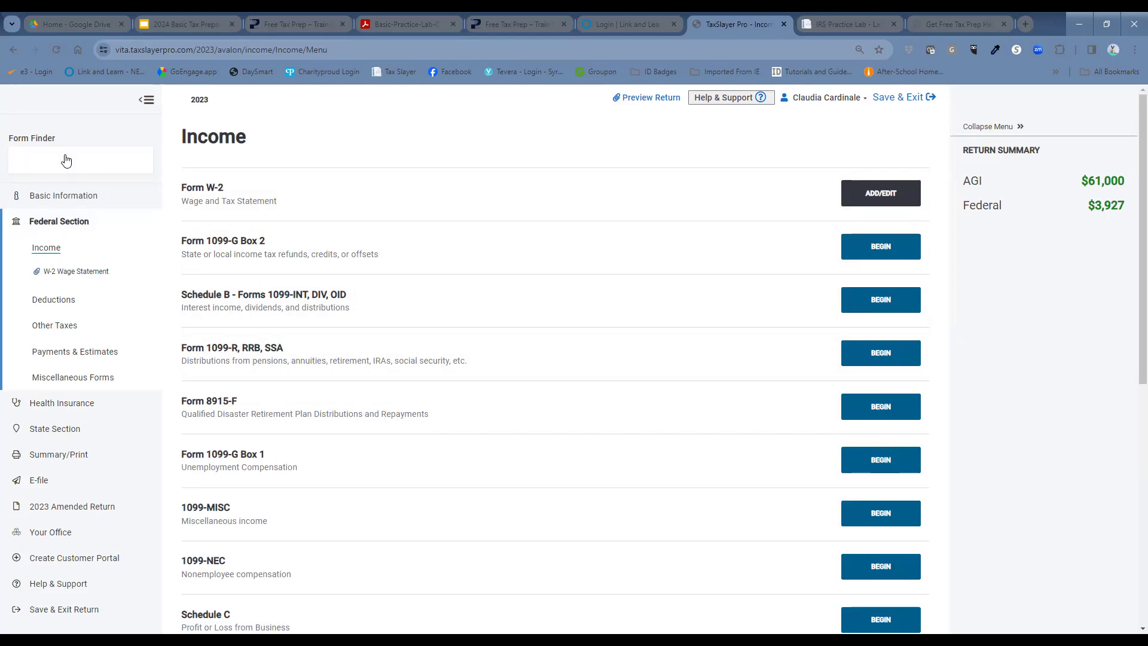
pyautogui.write('10')
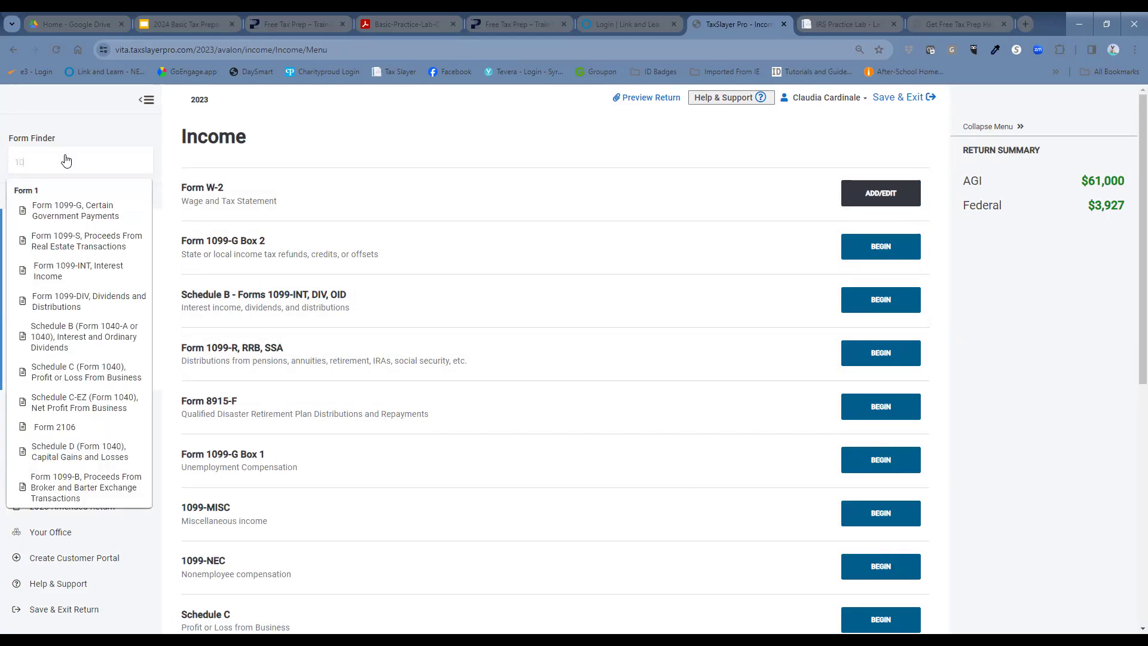
pyautogui.write('99-int')
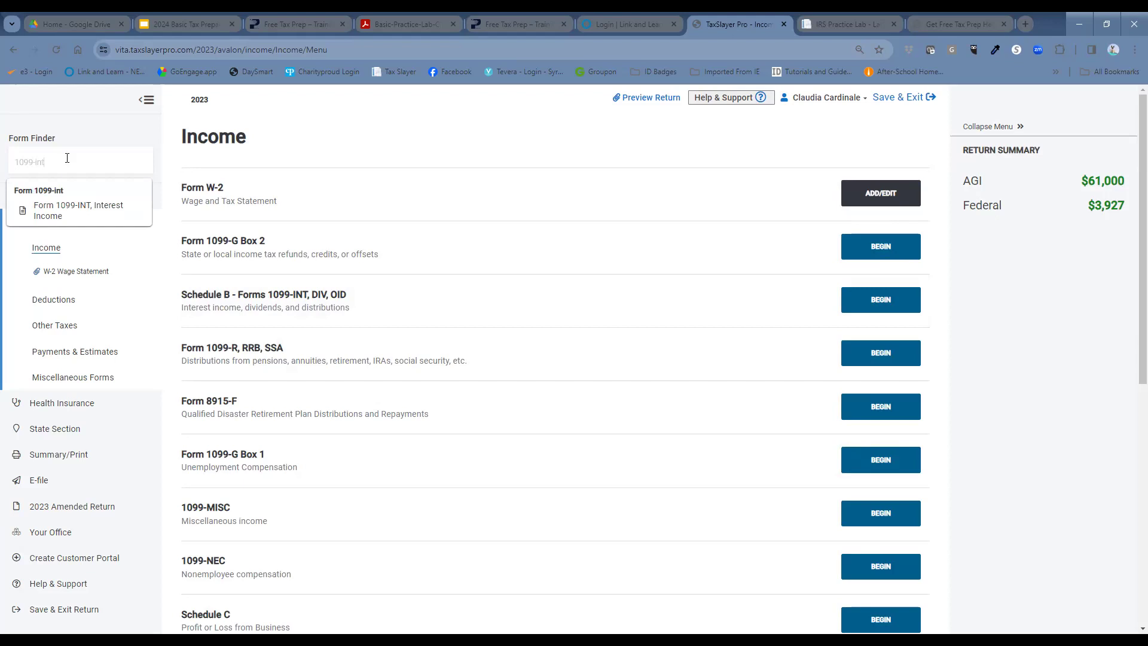
pyautogui.click(77, 205)
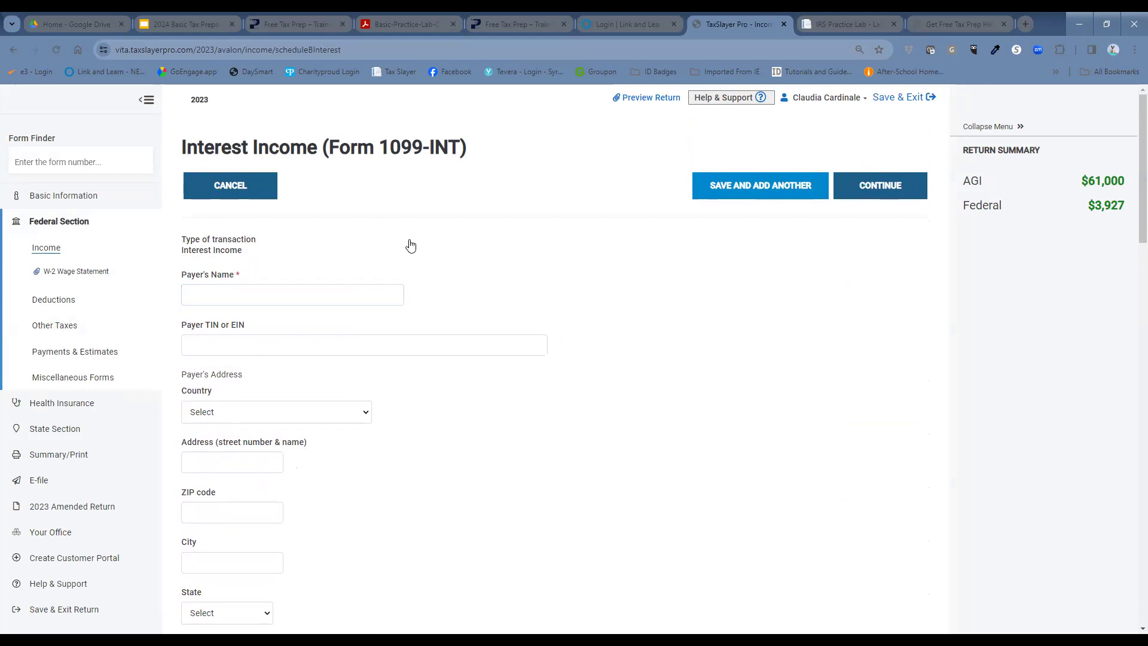
# Step: Enter Chase Bank as the payer with its TIN and United States as the country
pyautogui.click(334, 291)
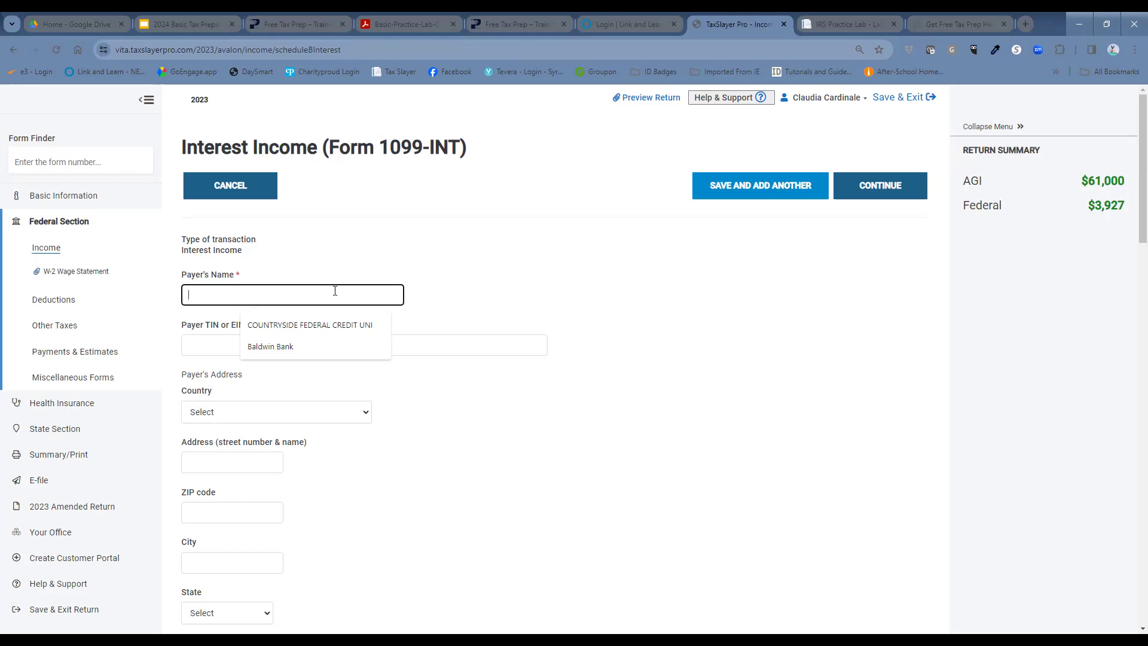
pyautogui.write('Chas')
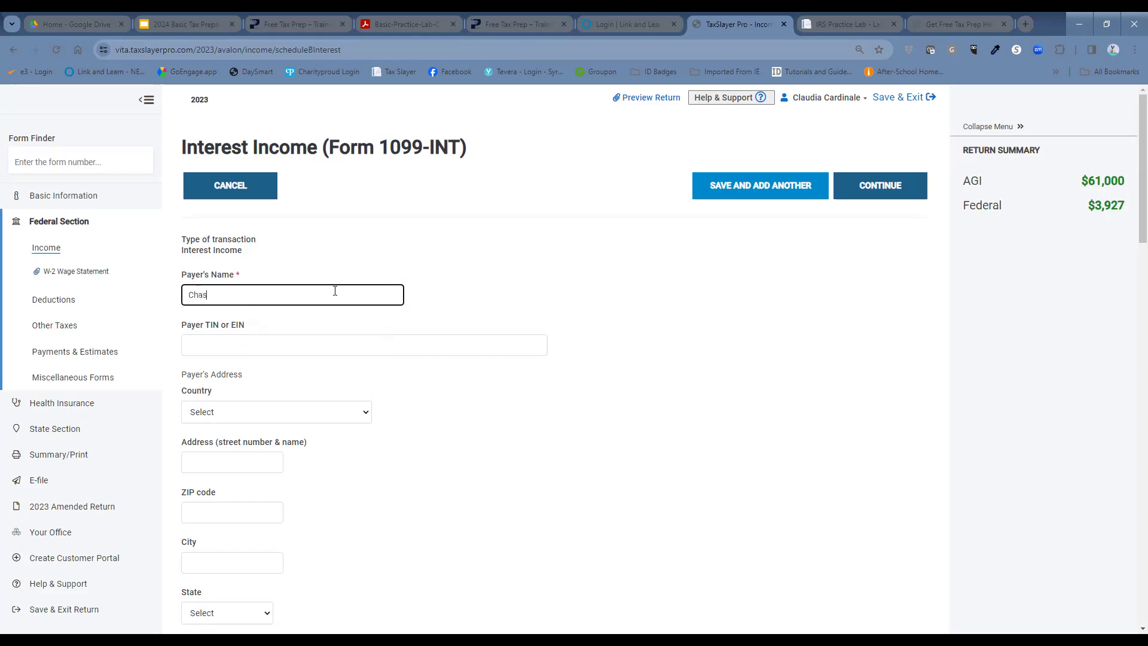
pyautogui.write('e Bank')
pyautogui.click(325, 341)
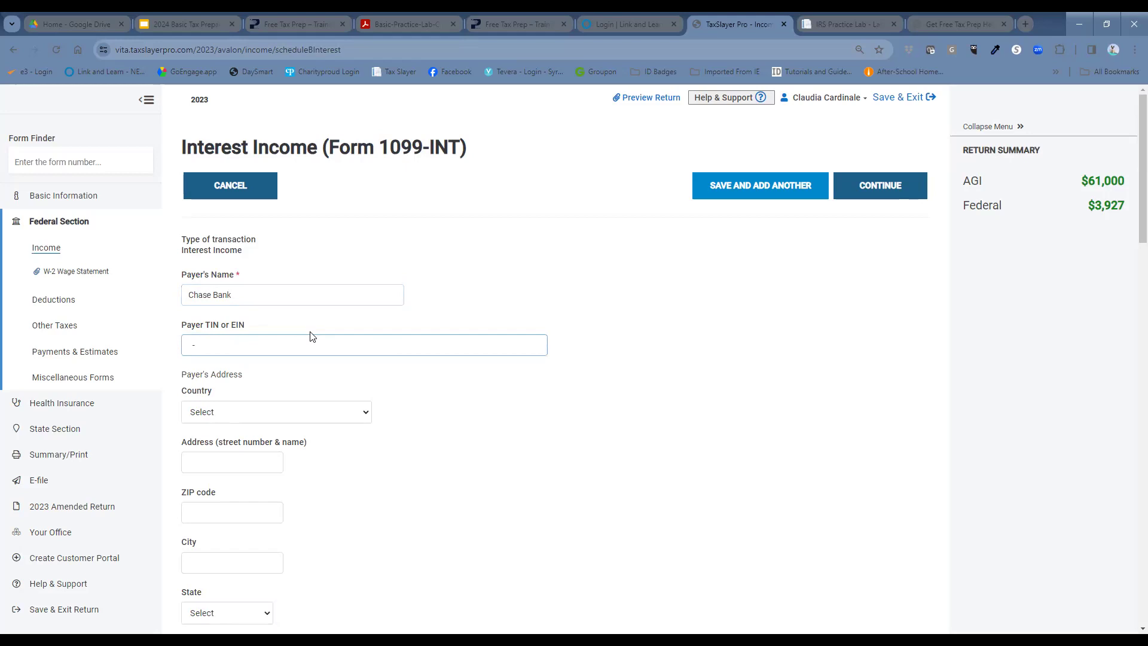
pyautogui.click(359, 411)
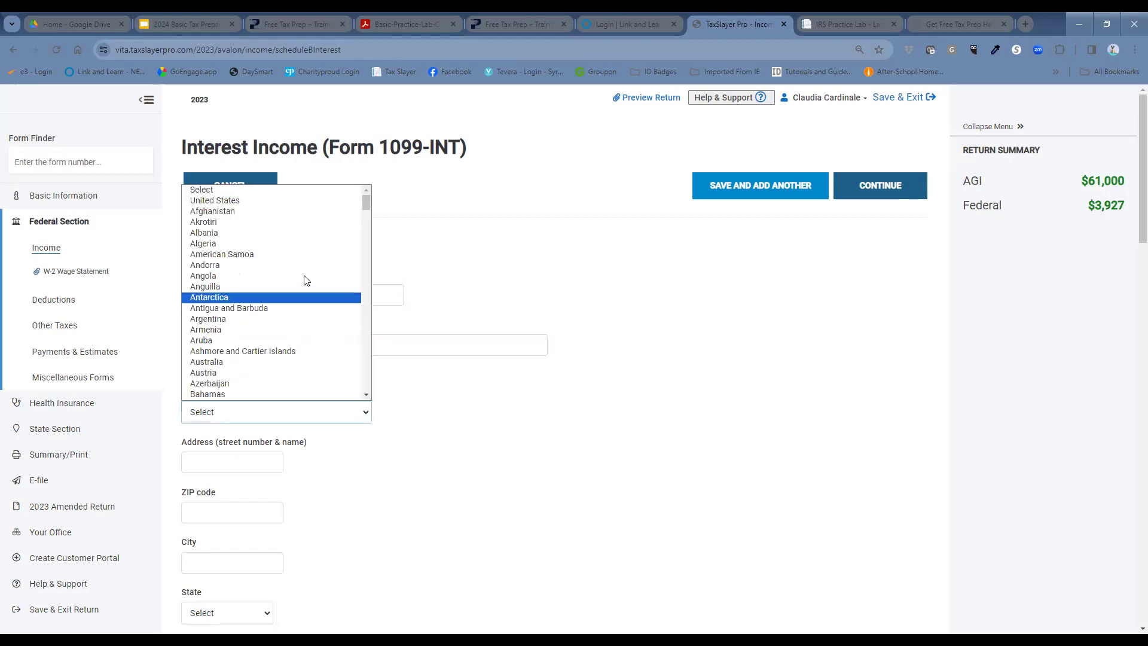
pyautogui.click(312, 205)
pyautogui.click(272, 460)
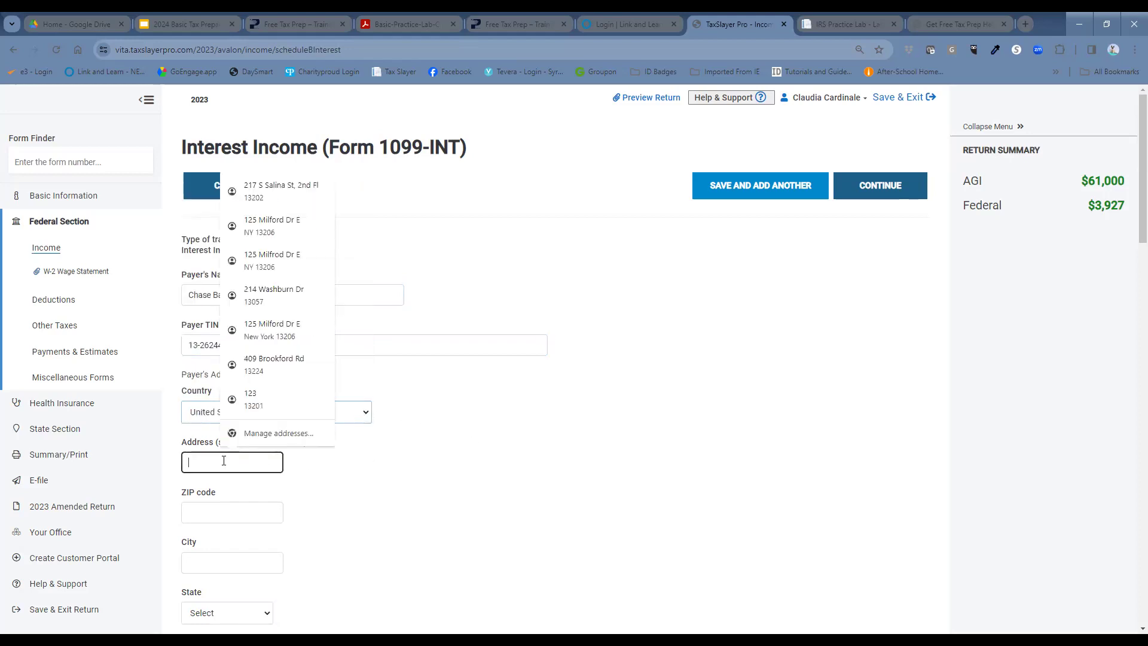
pyautogui.write('2')
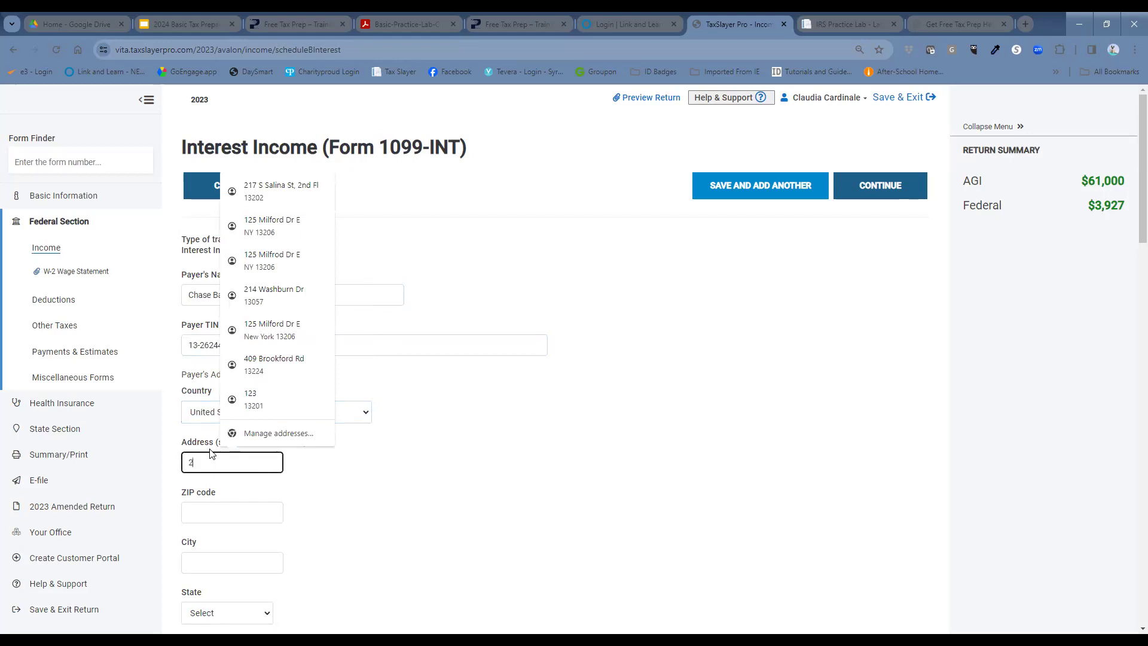
pyautogui.write('13 S')
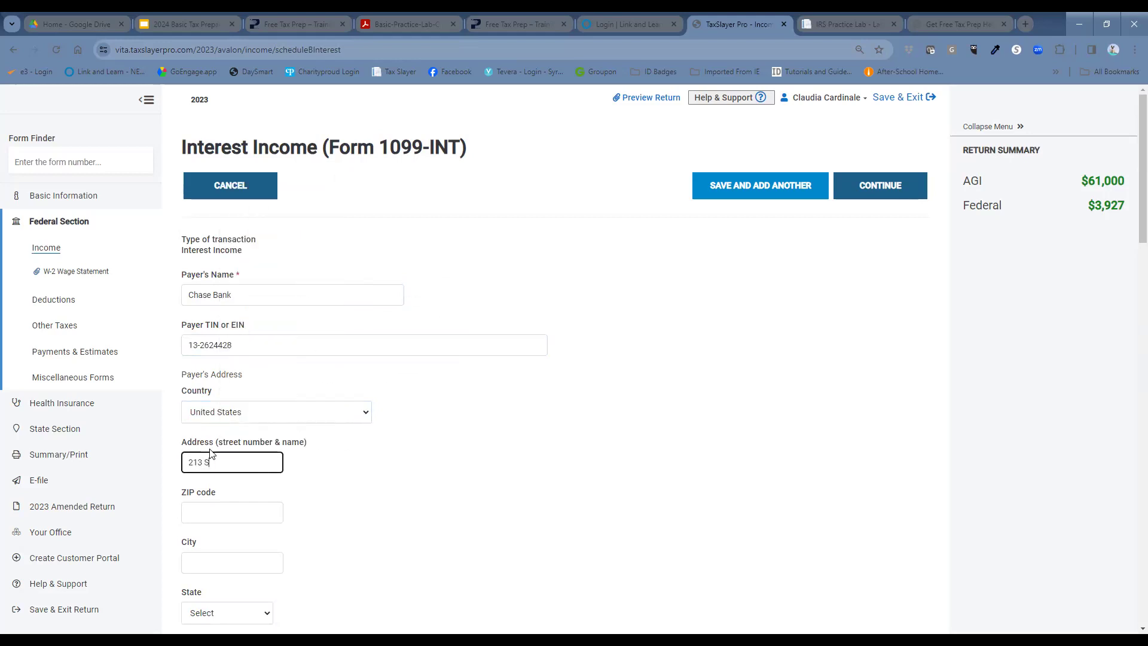
pyautogui.write(' Salina St')
pyautogui.press('Tab')
pyautogui.write('1')
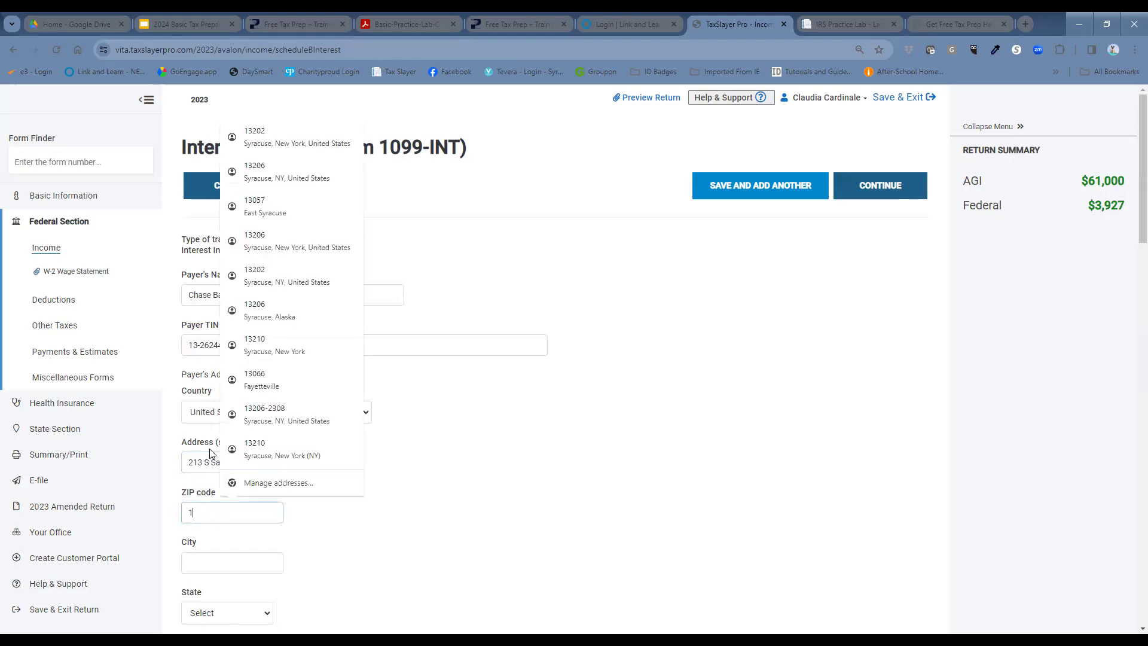
pyautogui.write('3202')
pyautogui.click(592, 464)
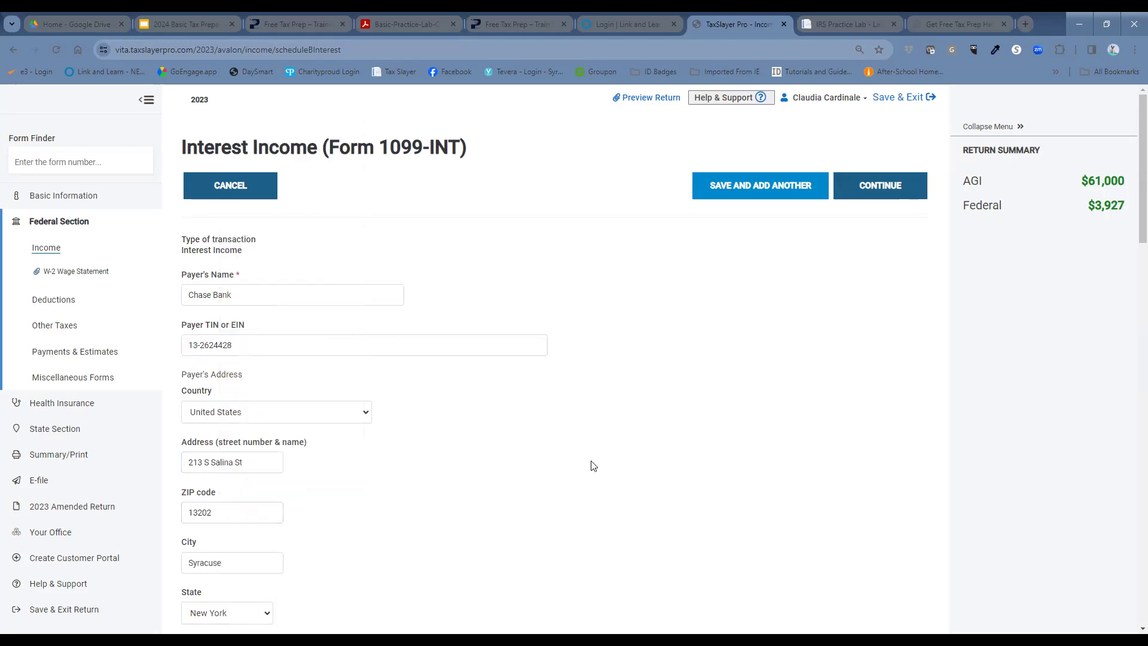
pyautogui.scroll(-4, 589, 461)
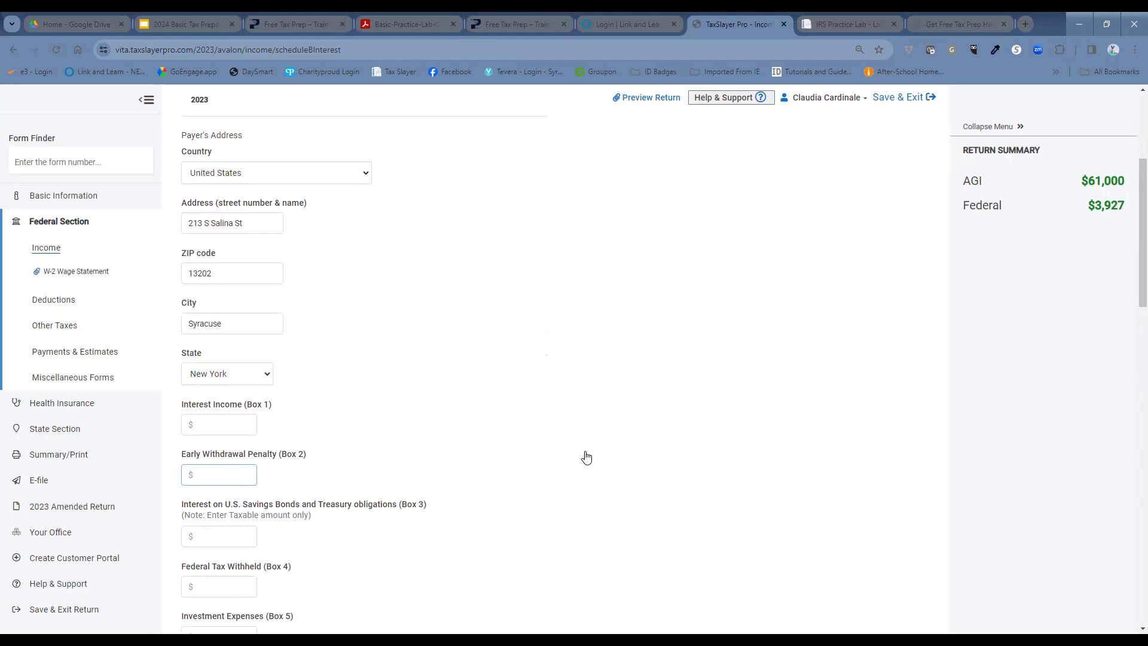
# Step: Enter $213 of Box 3 savings bond interest
pyautogui.click(250, 536)
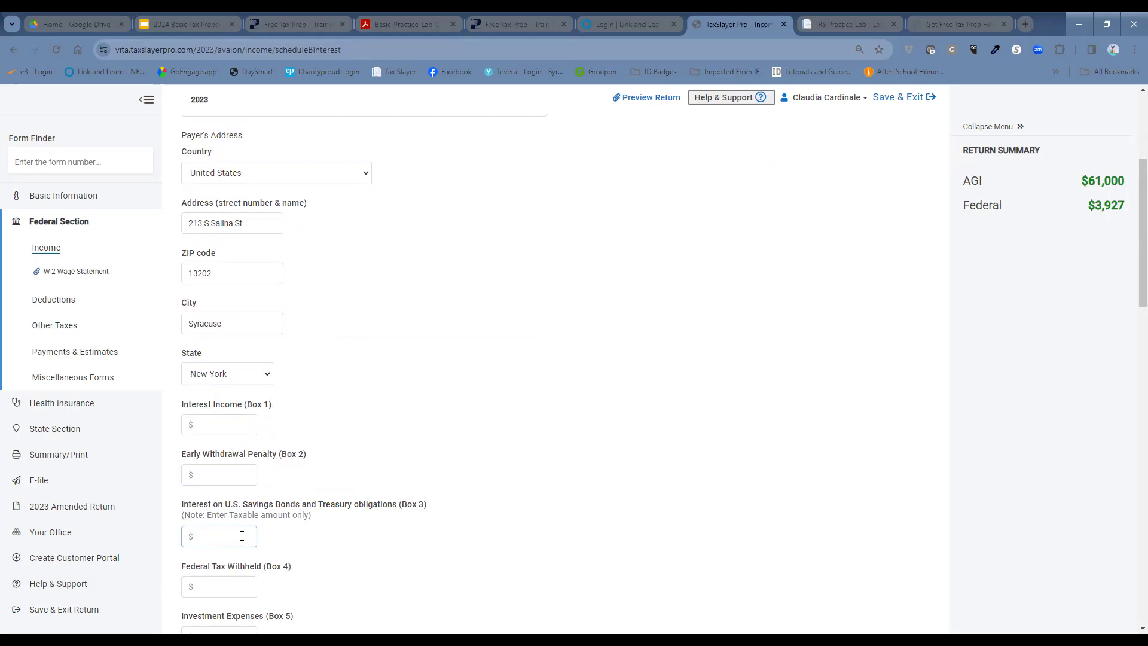
pyautogui.write('213')
pyautogui.hotkey('shift', 'Tab')
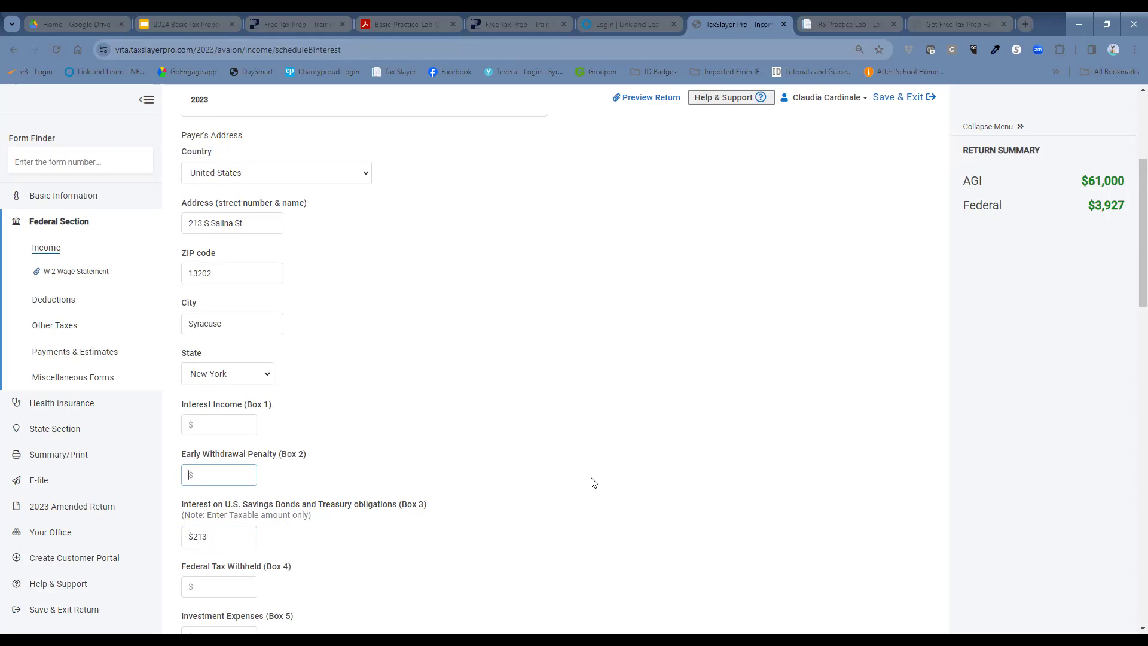
pyautogui.scroll(-2, 595, 480)
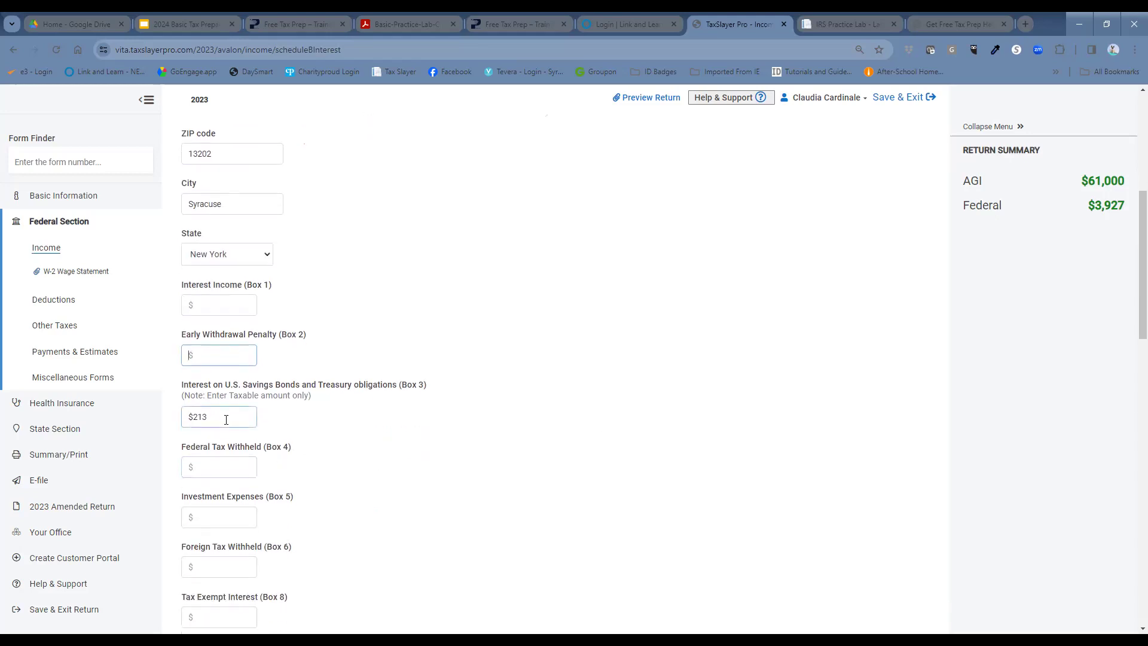
pyautogui.scroll(-3, 391, 464)
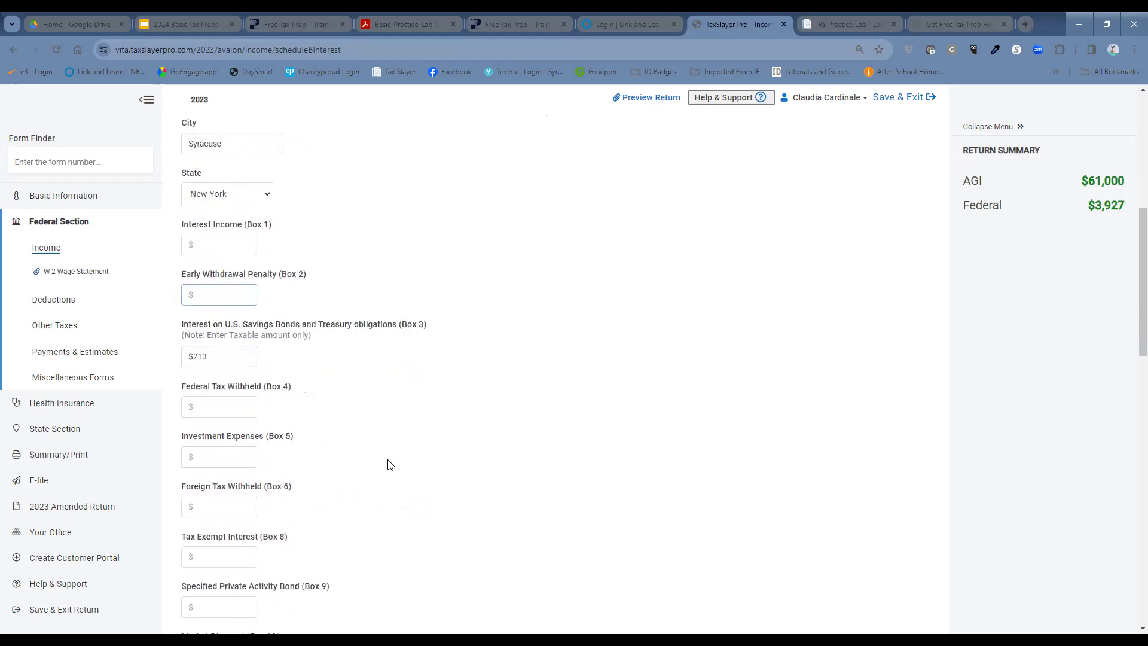
pyautogui.scroll(-3, 391, 465)
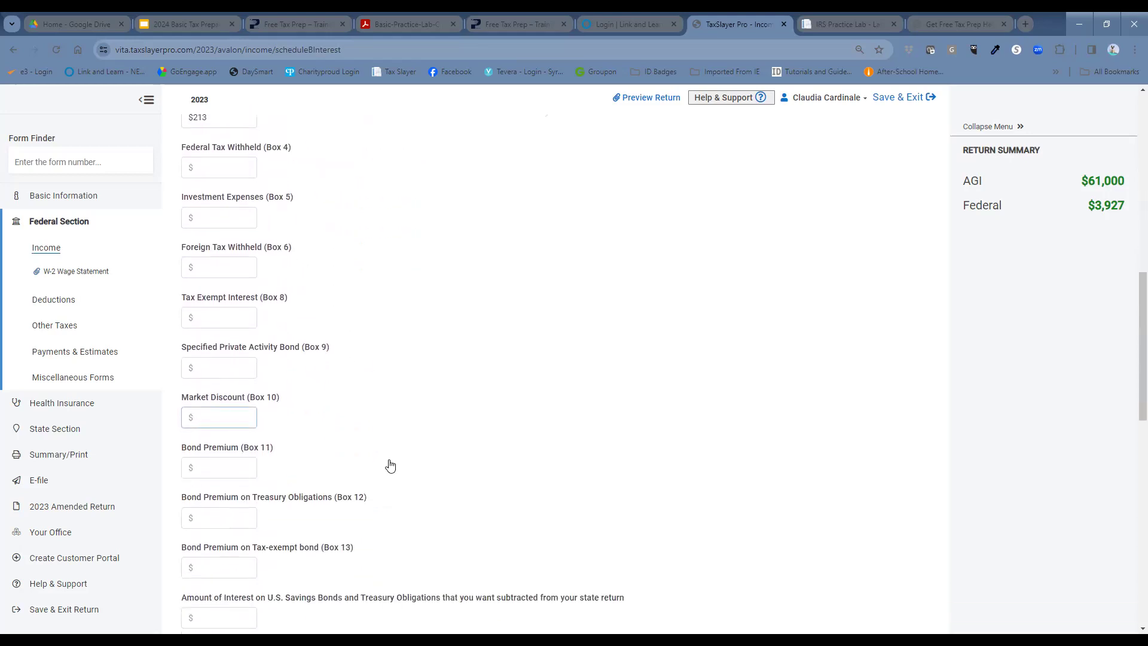
pyautogui.scroll(-5, 391, 465)
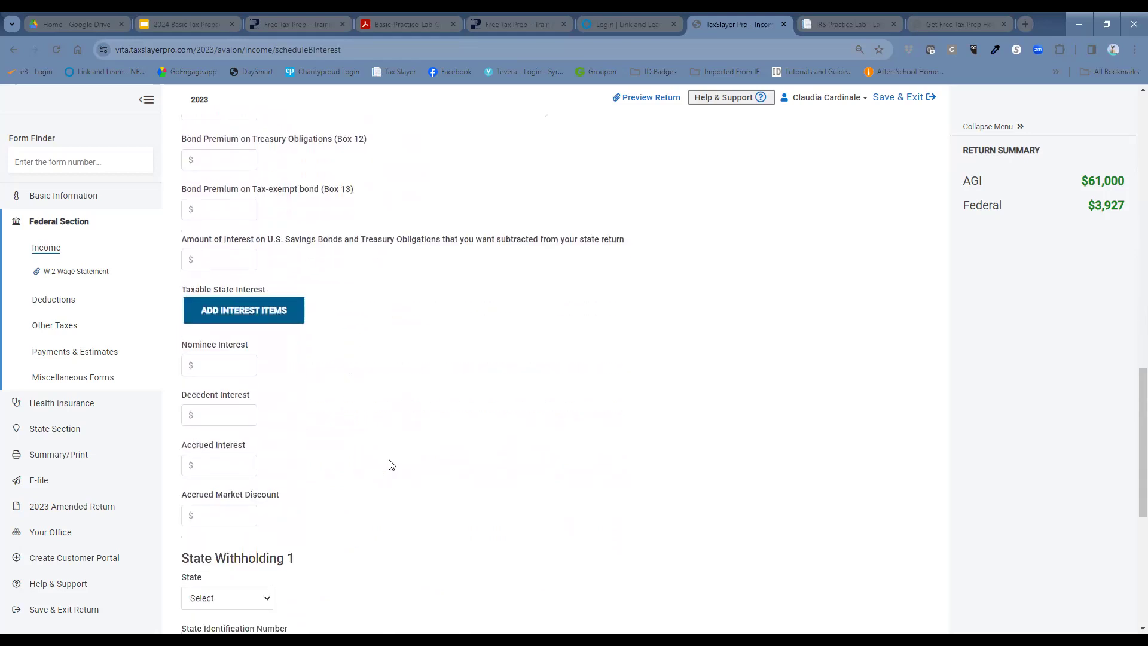
pyautogui.scroll(-3, 392, 466)
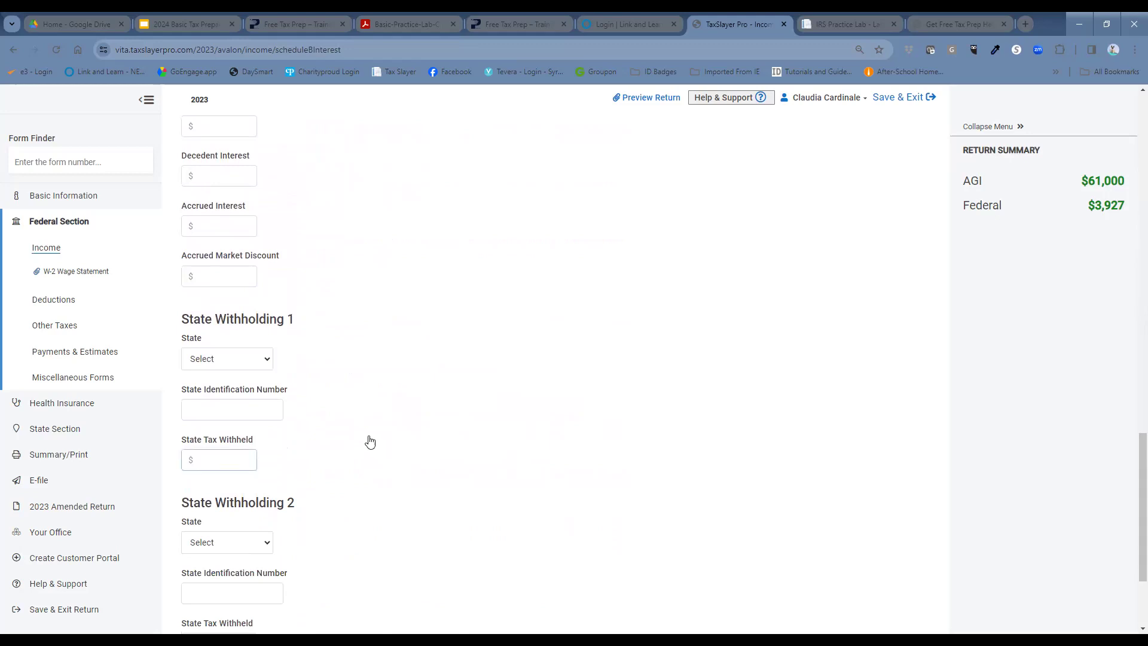
# Step: Choose New York for State Withholding 1 and enter the payer's state identification number
pyautogui.click(229, 366)
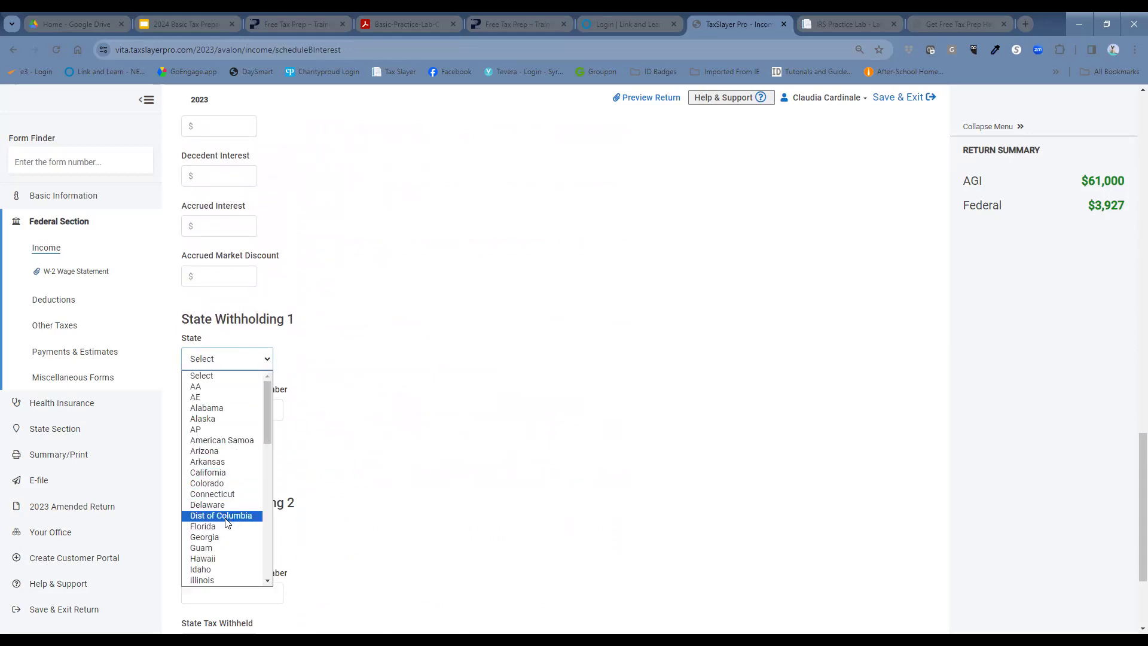
pyautogui.scroll(-2, 224, 555)
pyautogui.scroll(-2, 225, 555)
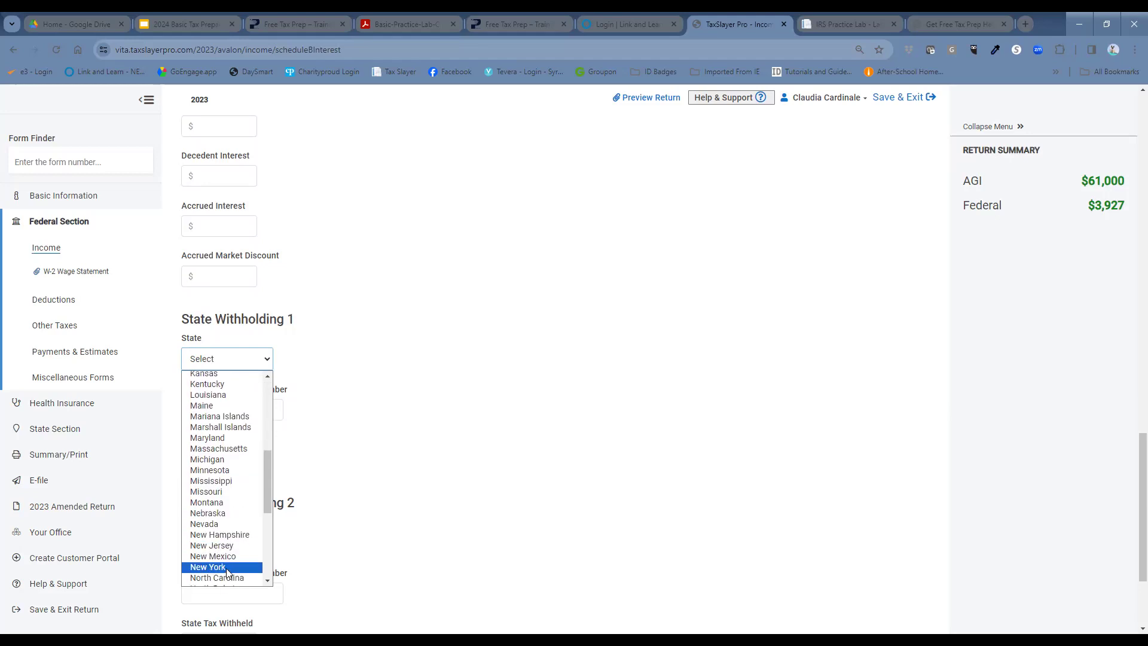
pyautogui.click(226, 569)
pyautogui.click(259, 409)
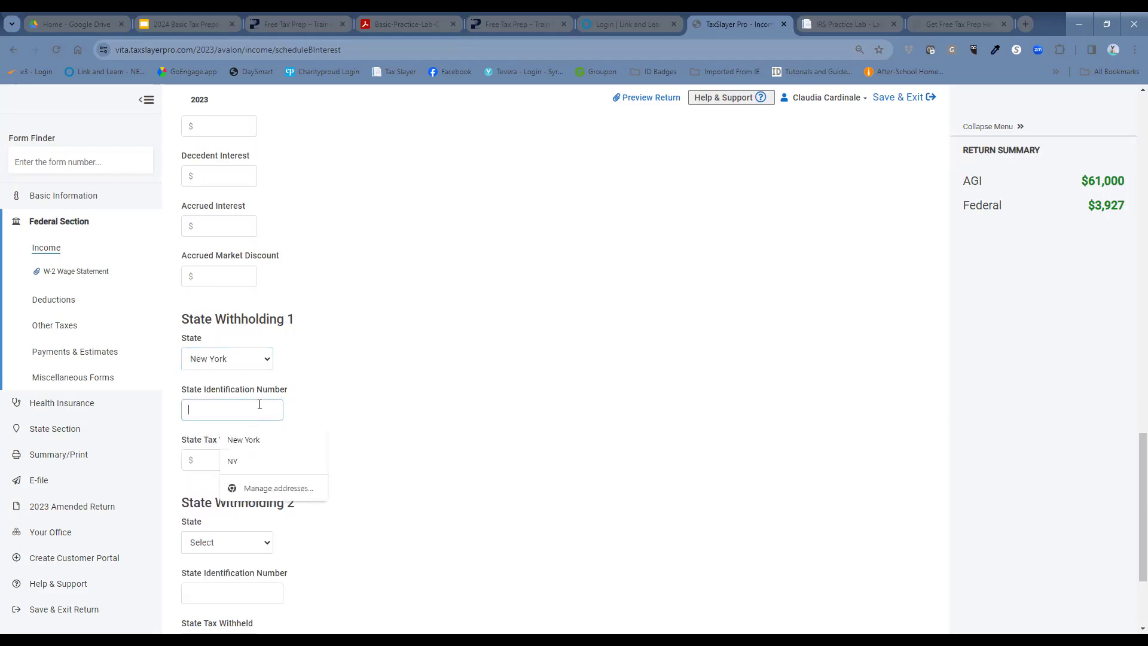
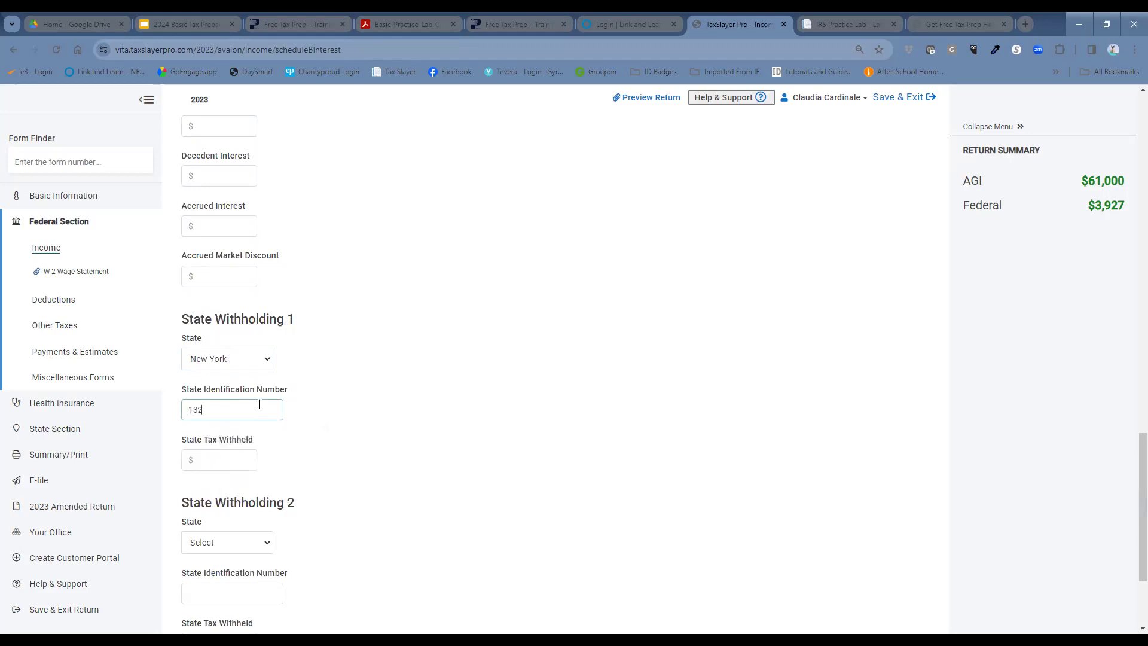
pyautogui.tripleClick(419, 387)
pyautogui.click(440, 386)
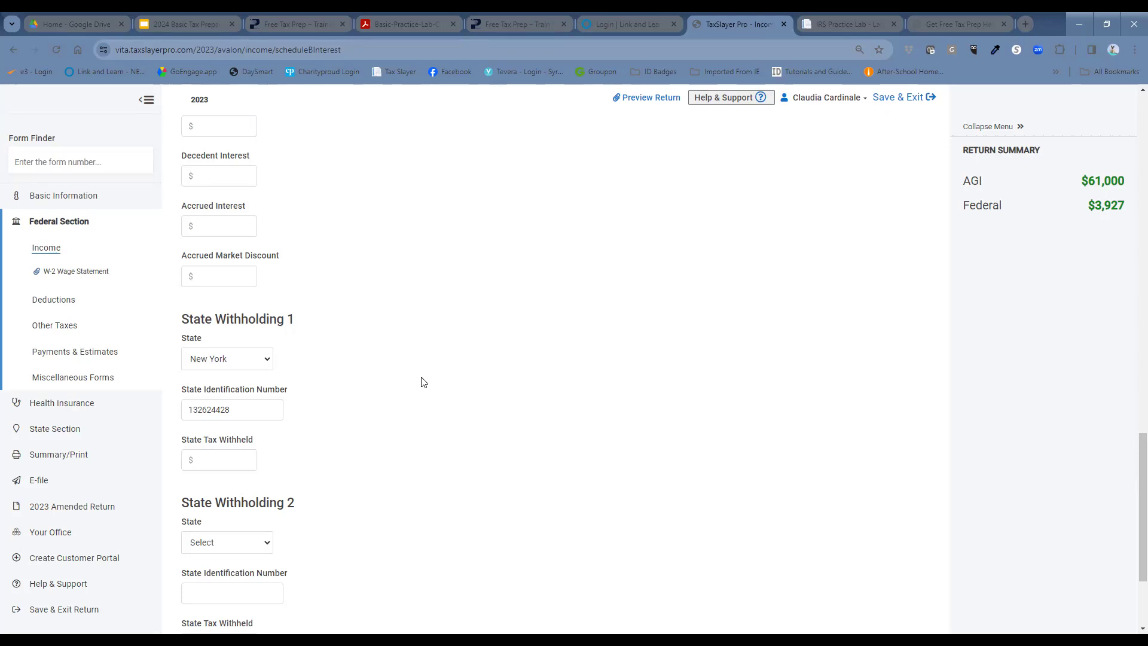
pyautogui.scroll(8, 421, 383)
pyautogui.scroll(6, 425, 387)
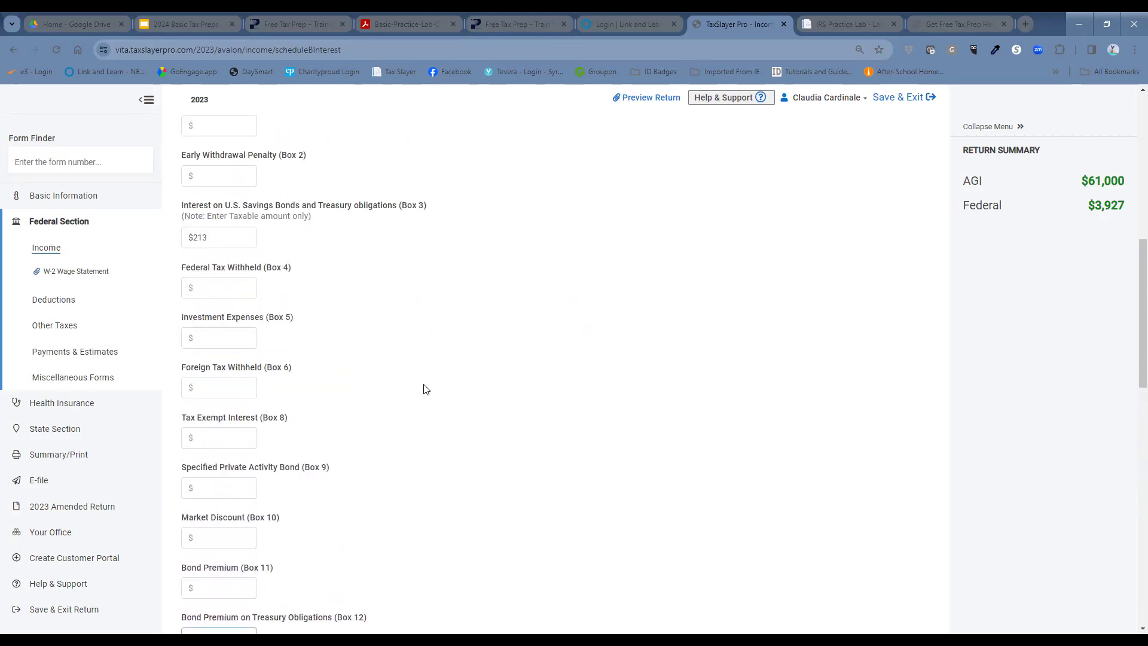
pyautogui.click(226, 358)
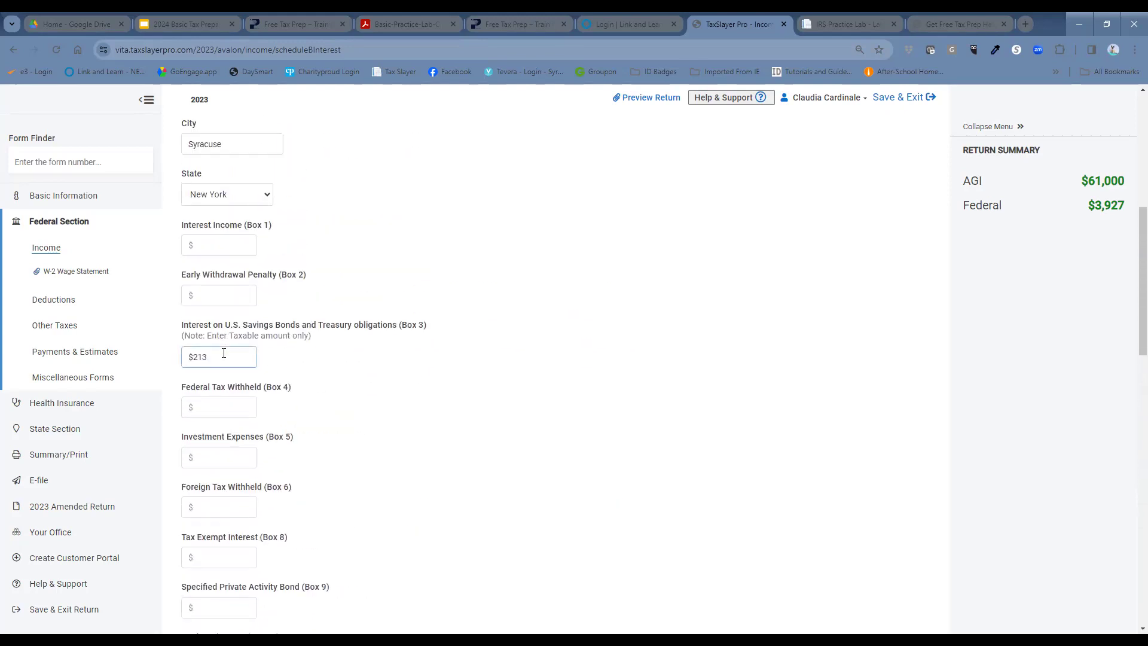
pyautogui.click(260, 361)
pyautogui.press('Tab')
pyautogui.scroll(-2, 362, 394)
pyautogui.scroll(-10, 362, 394)
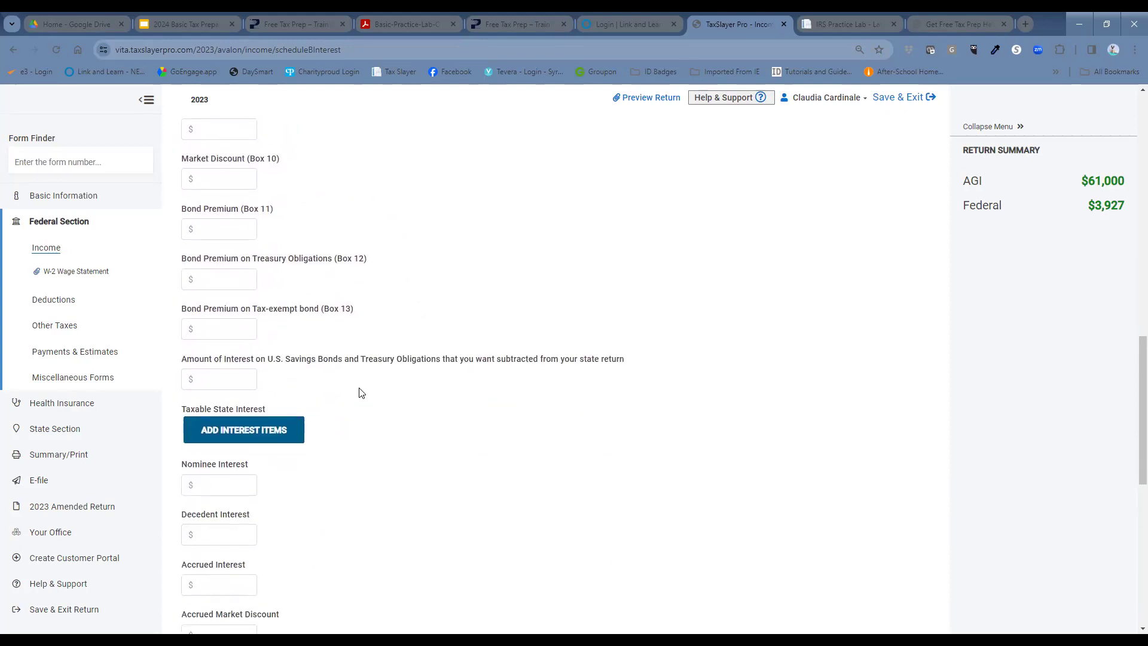
pyautogui.scroll(-3, 361, 395)
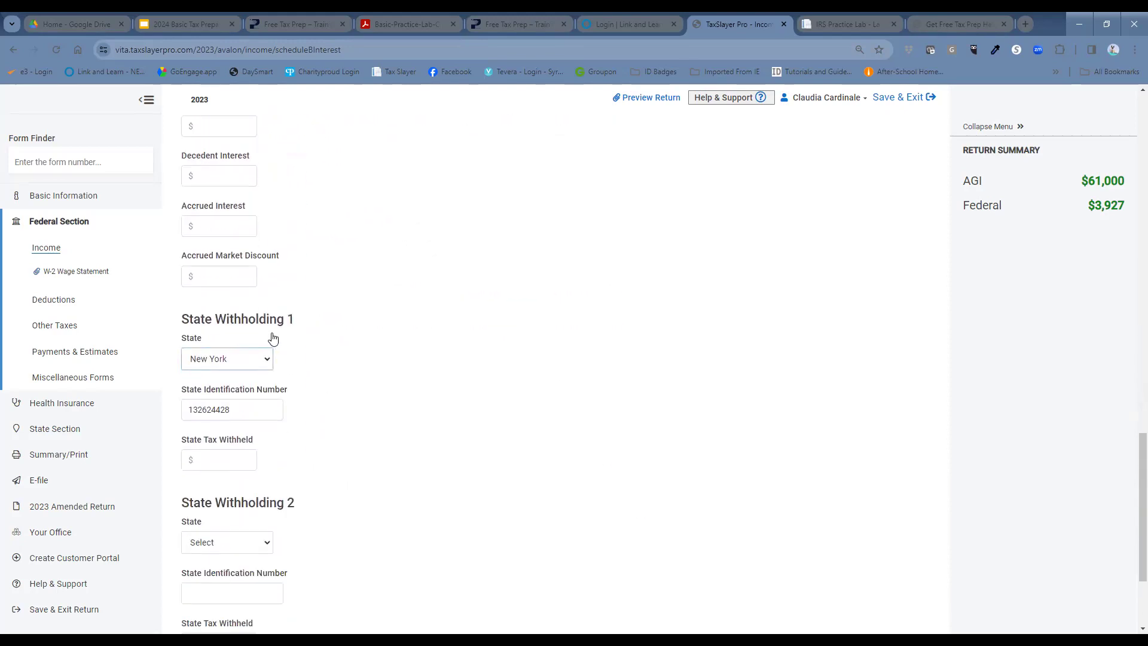
pyautogui.click(263, 405)
pyautogui.click(456, 298)
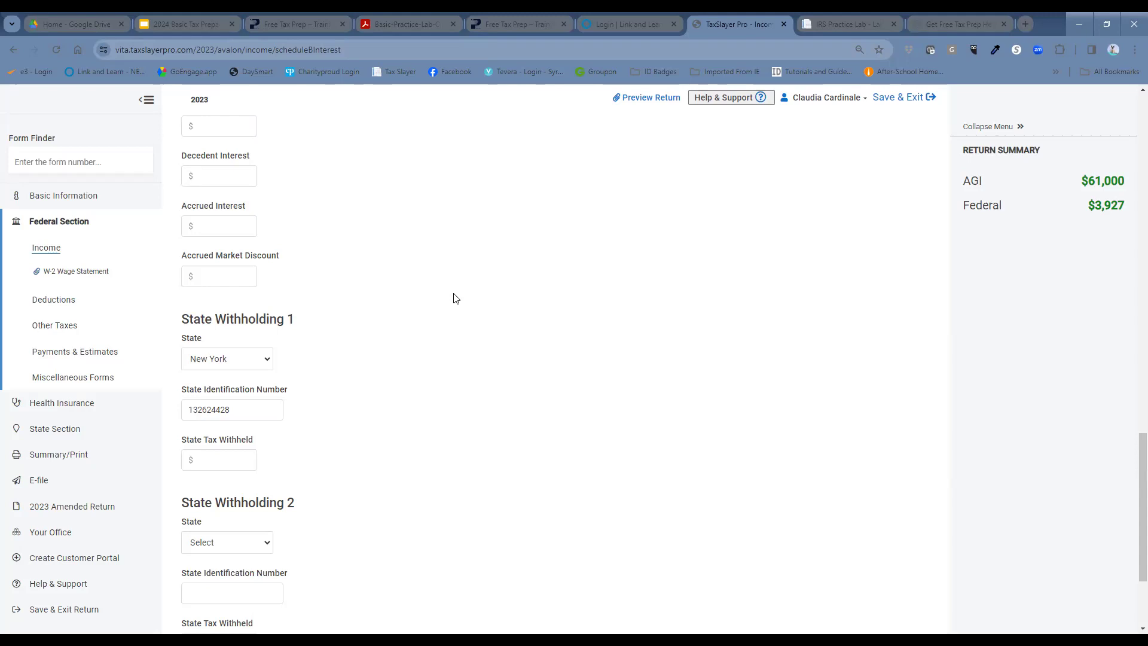
pyautogui.scroll(-3, 641, 320)
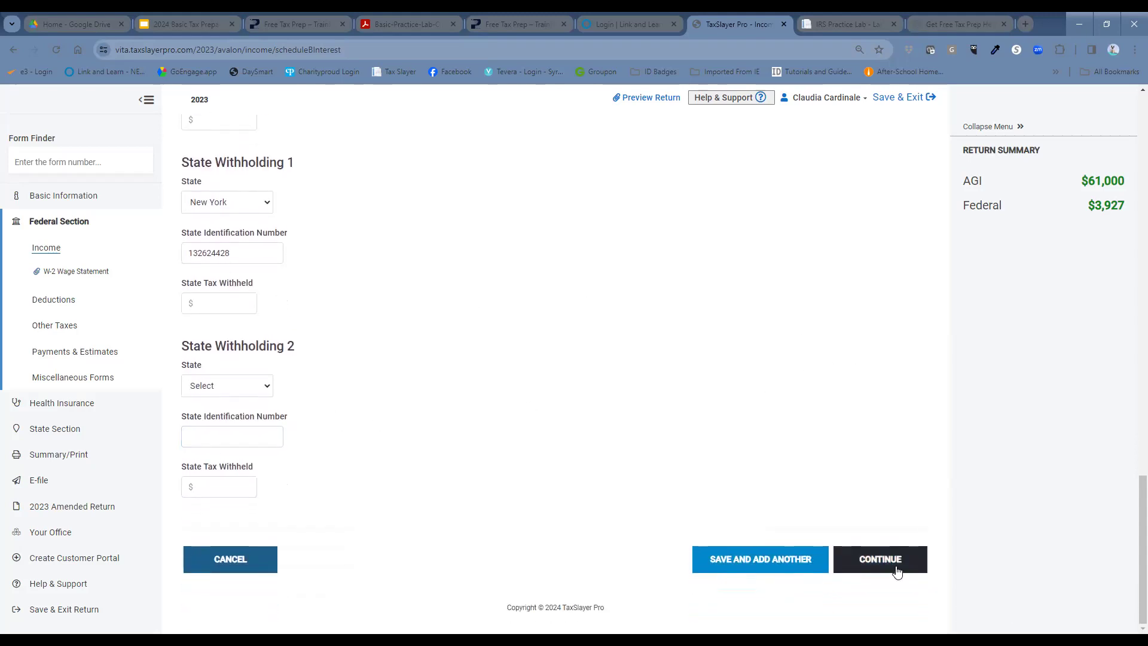
# Step: Save the Chase Bank 1099-INT and continue past the Interest and Dividends list to Income
pyautogui.click(897, 569)
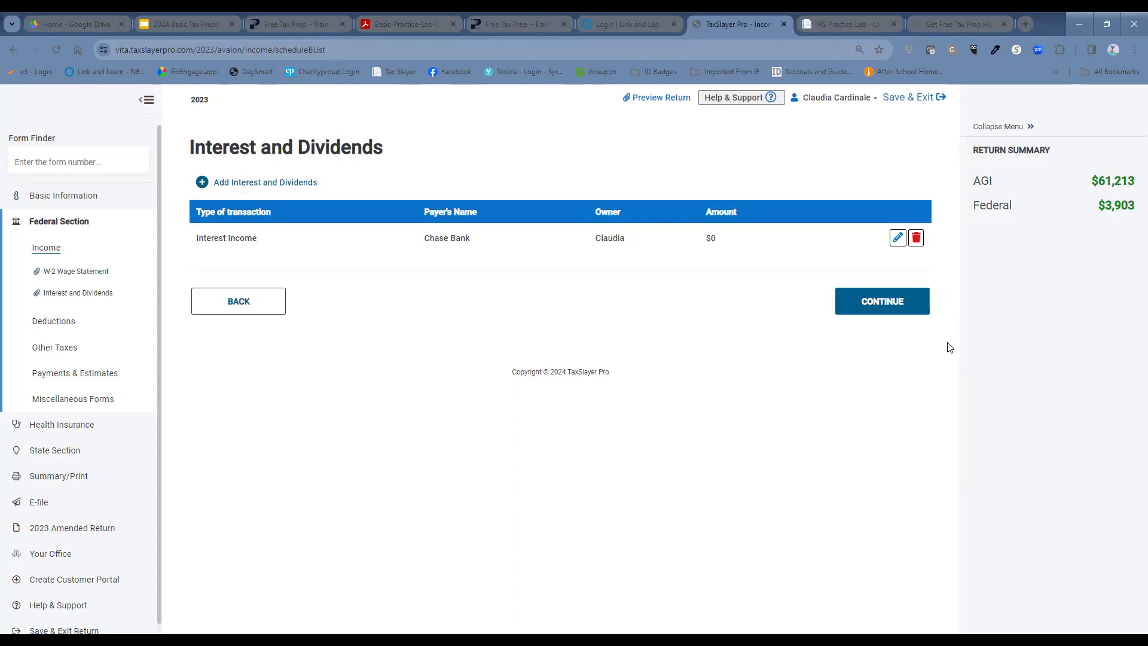
pyautogui.click(895, 306)
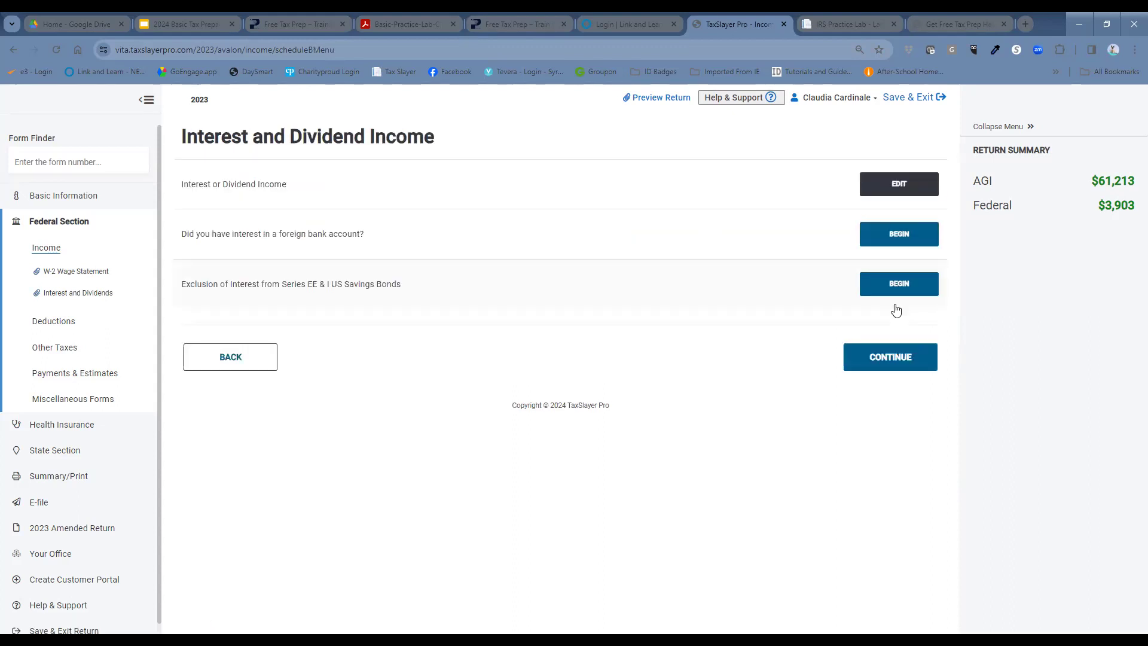
pyautogui.click(918, 366)
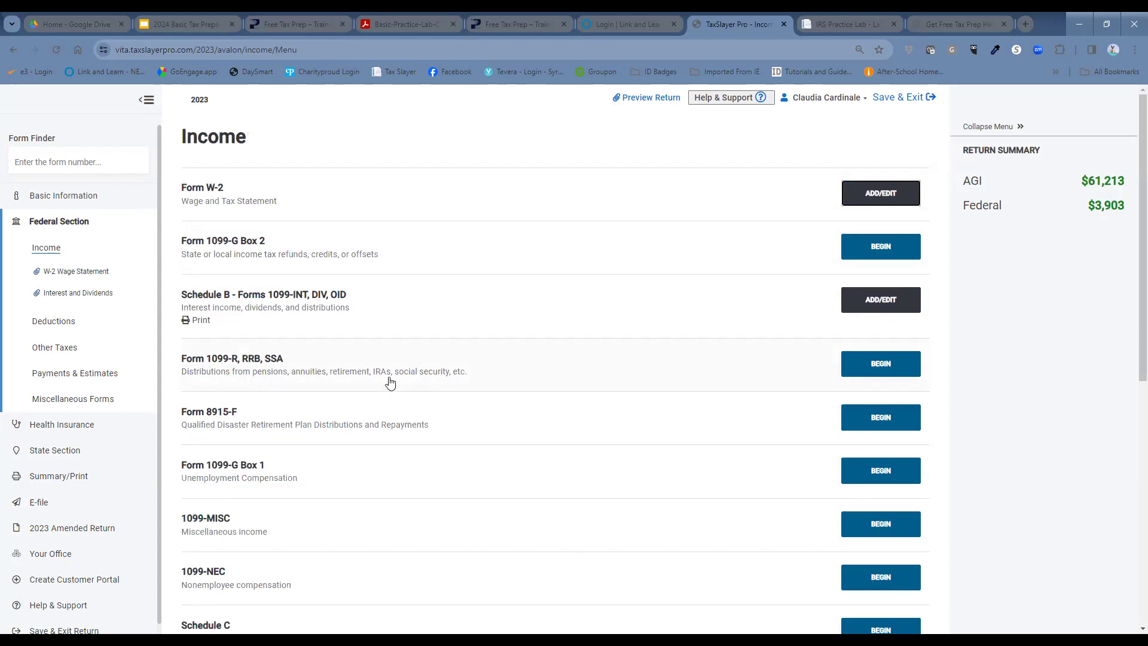
# Step: Open Form 1099-R, RRB, SSA and begin adding a new 1099-R
pyautogui.click(857, 362)
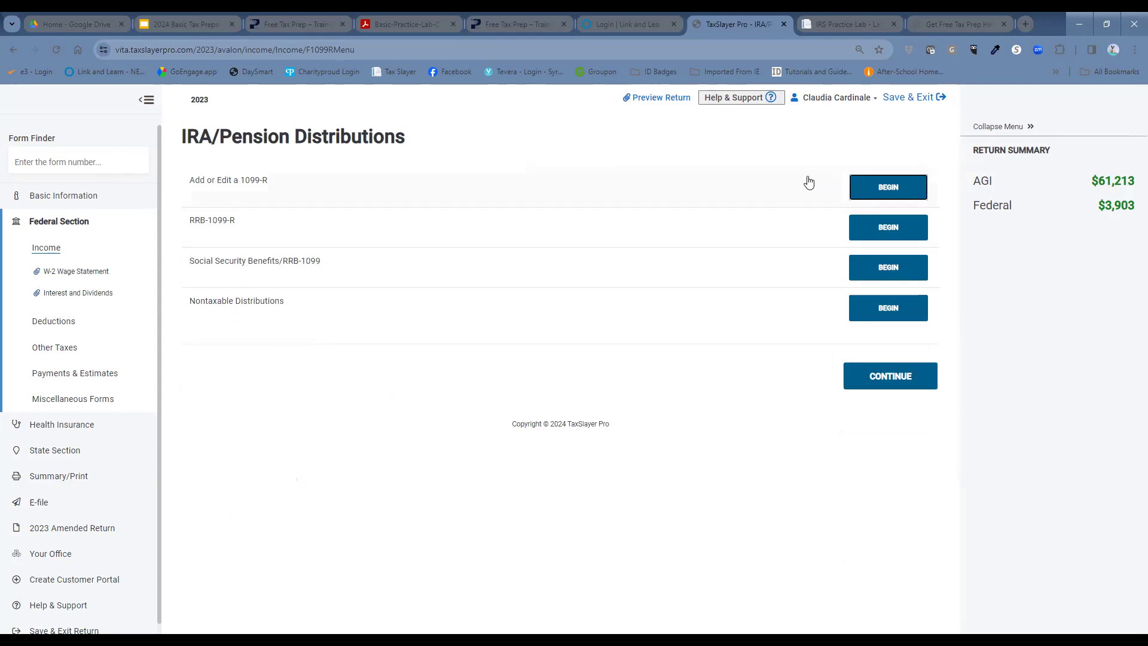
pyautogui.click(868, 188)
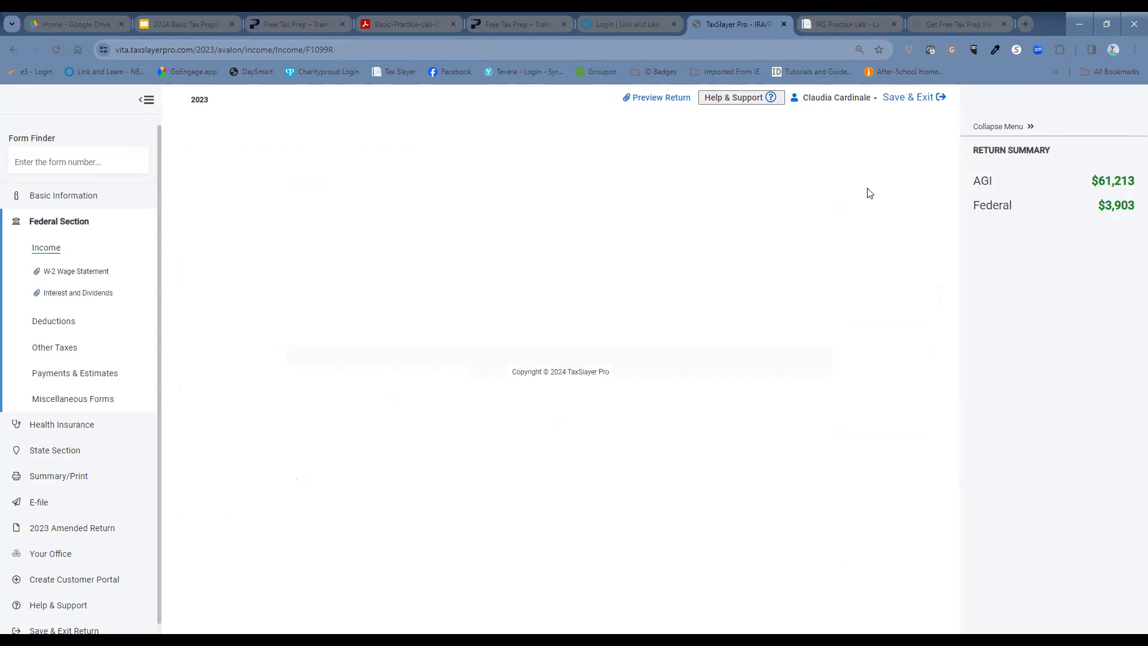
# Step: Enter the payer's ID so the 1099-R payer details auto-fill
pyautogui.scroll(-2, 884, 350)
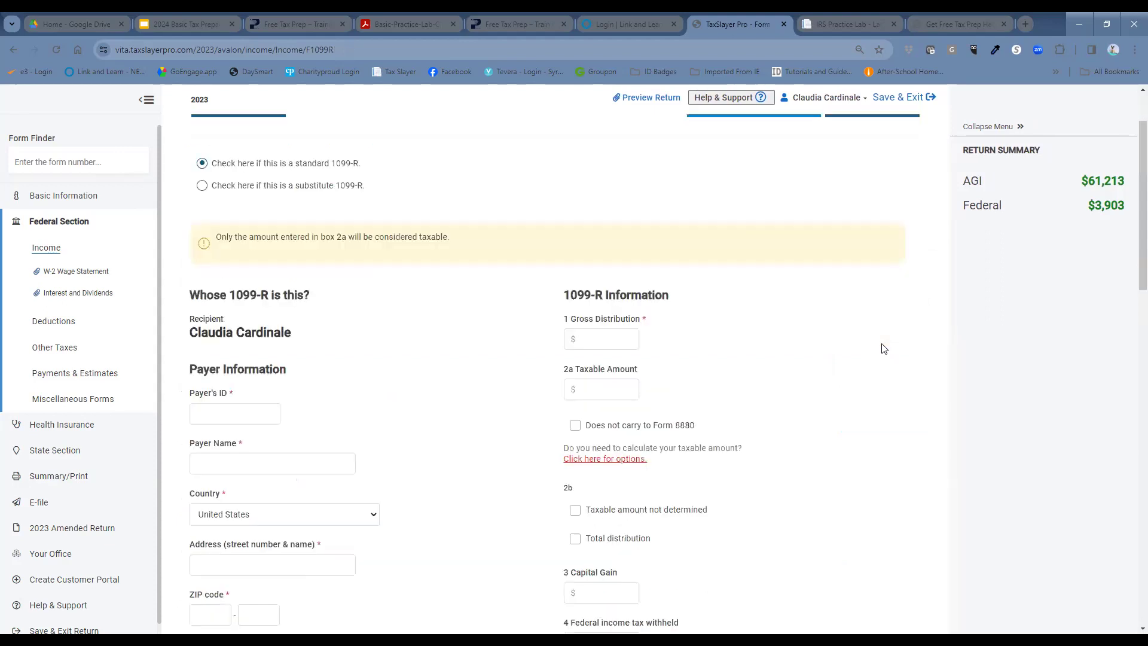
pyautogui.click(253, 385)
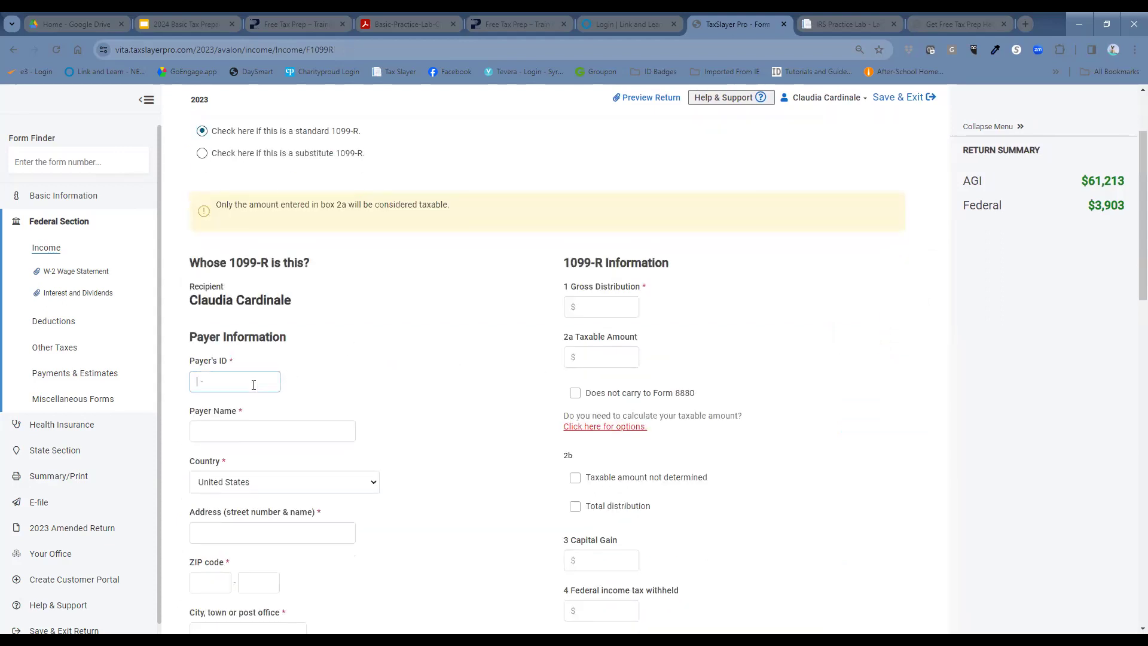
pyautogui.click(373, 374)
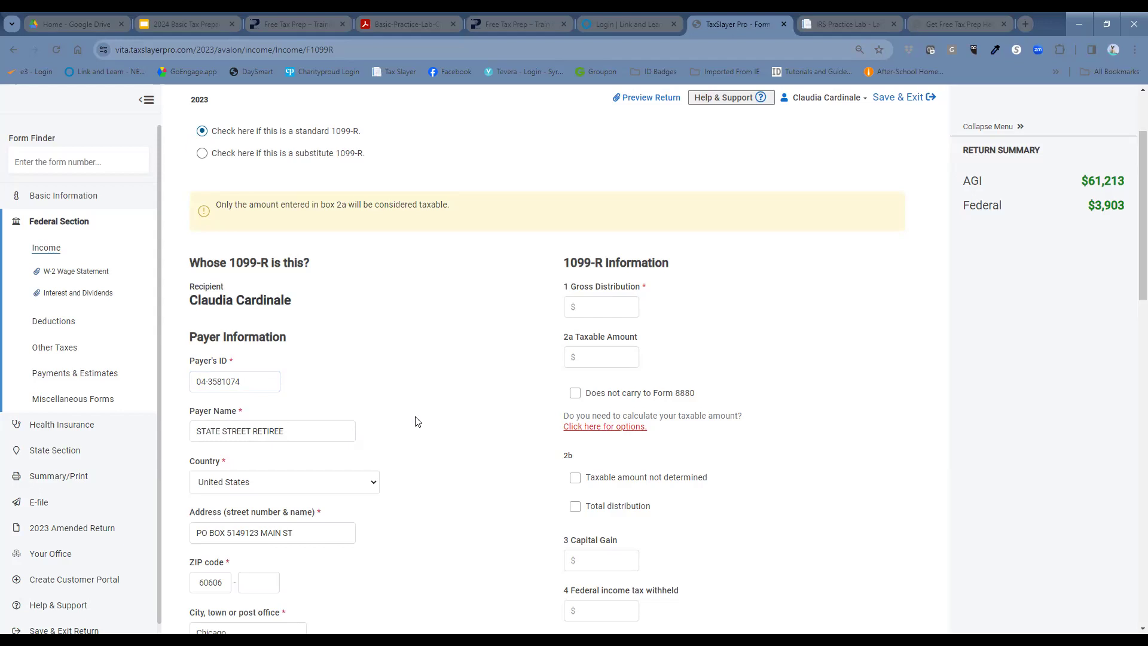
pyautogui.scroll(-1, 411, 448)
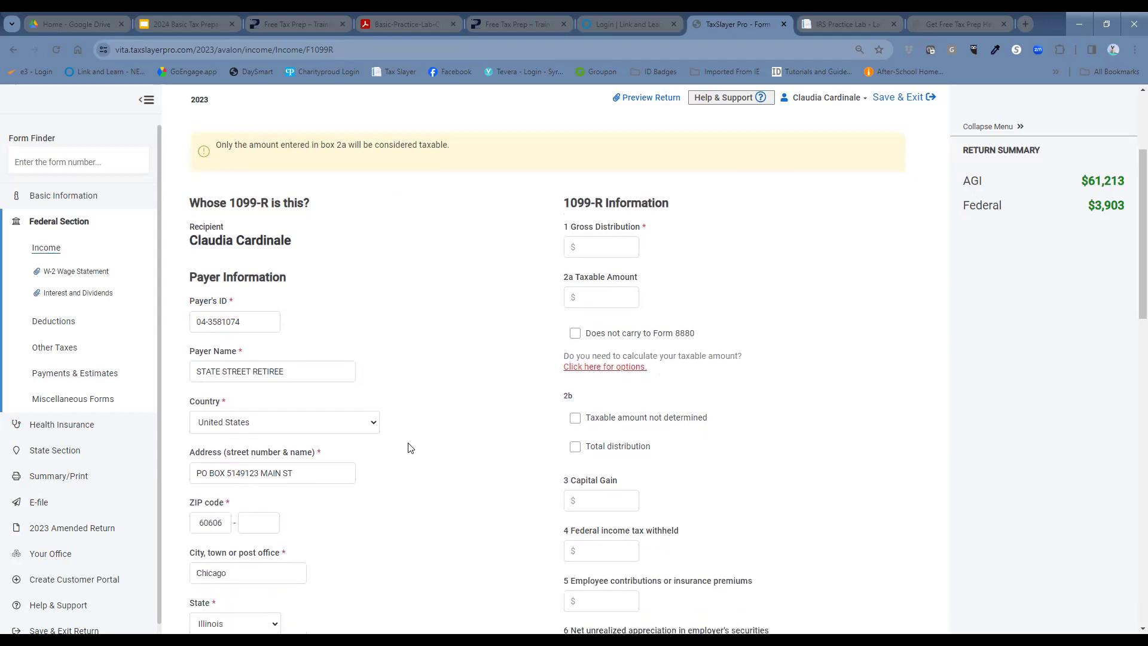
pyautogui.click(312, 471)
pyautogui.click(312, 471)
pyautogui.moveTo(312, 472); pyautogui.dragTo(192, 487)
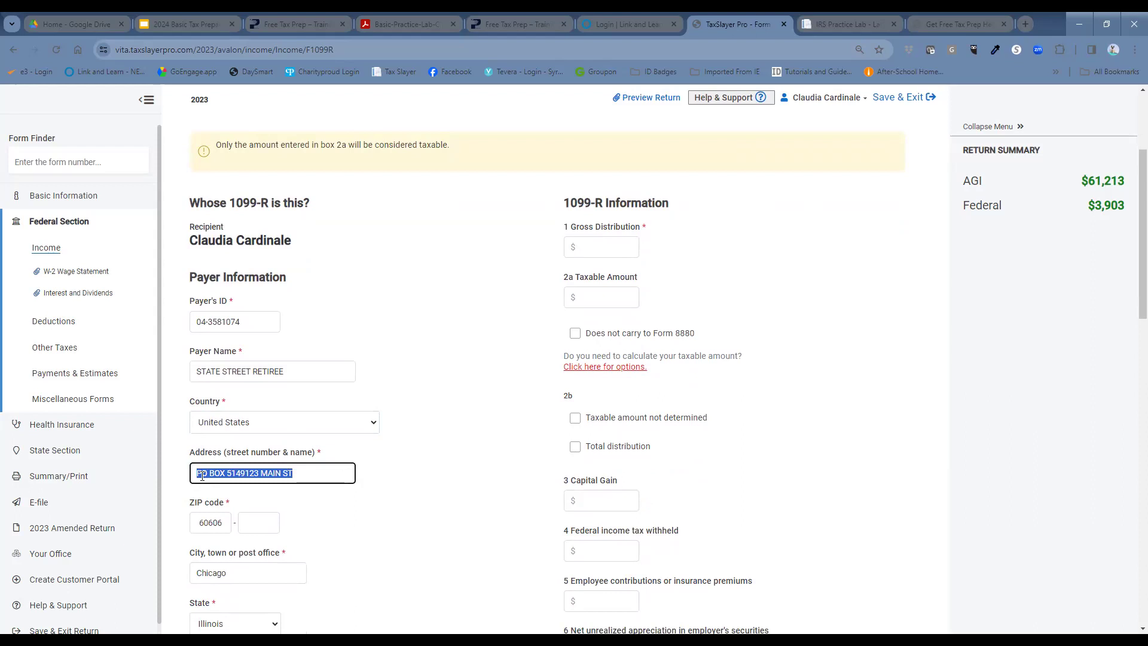
pyautogui.write('P')
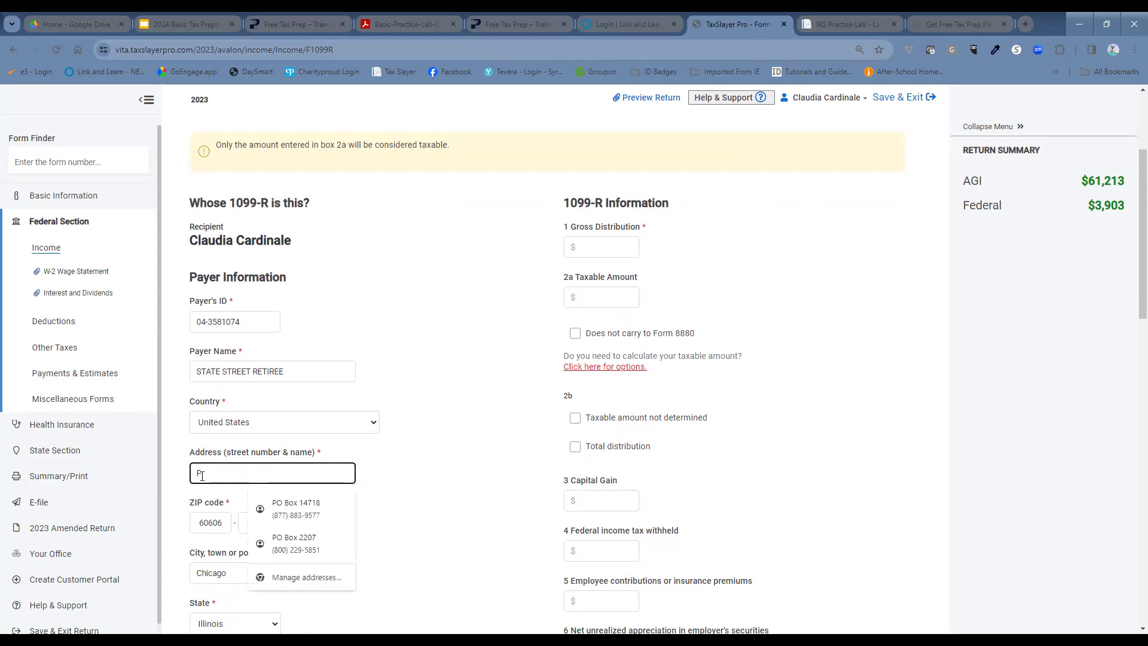
pyautogui.write('o Box 5149')
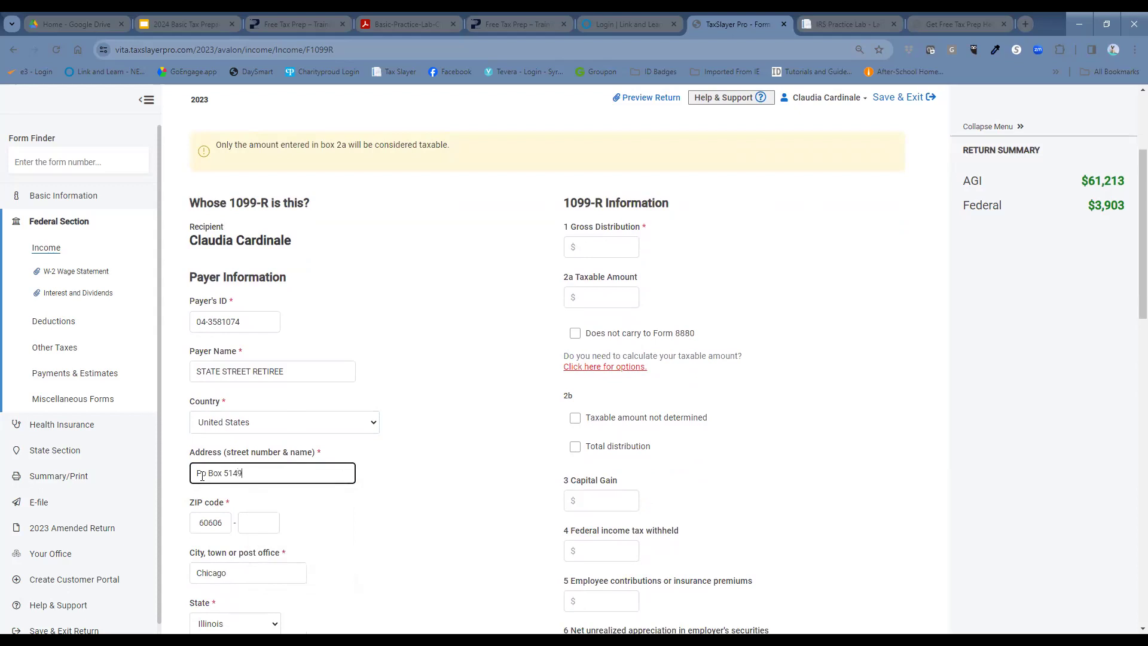
pyautogui.click(203, 524)
pyautogui.doubleClick(202, 525)
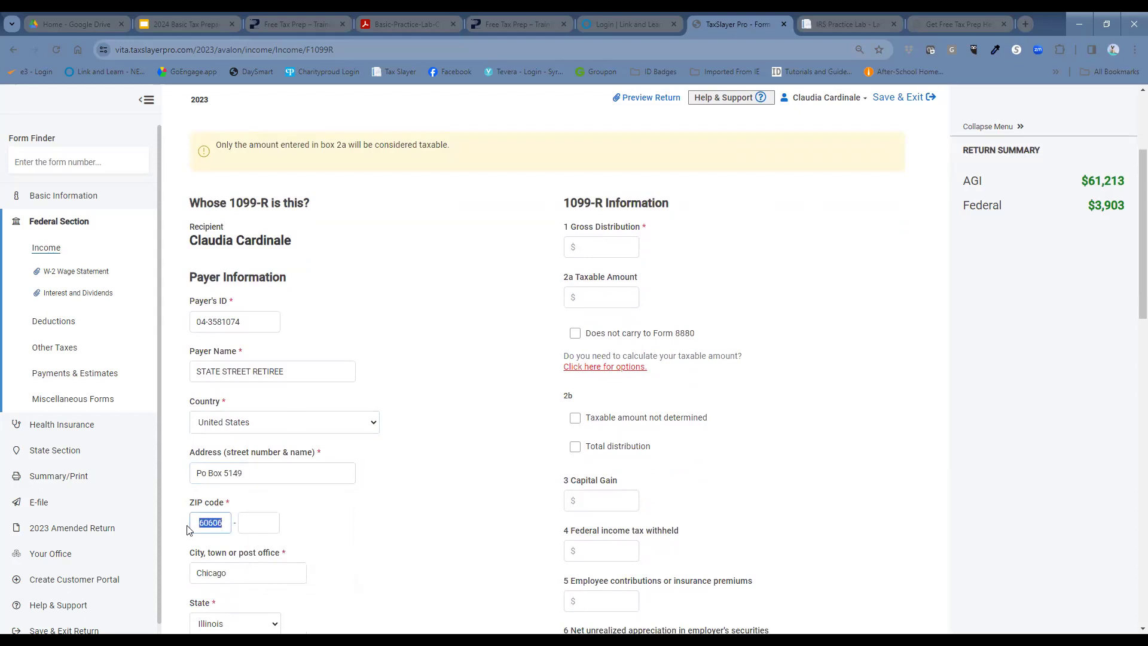
pyautogui.write('62206')
pyautogui.scroll(-2, 435, 502)
pyautogui.click(435, 499)
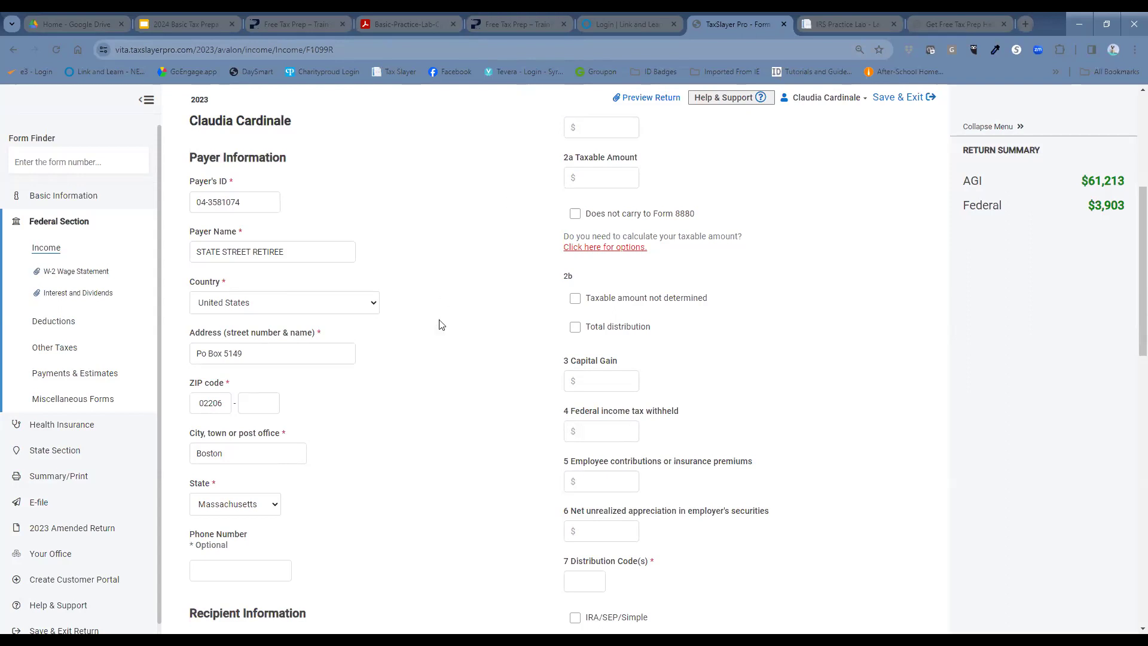
# Step: Enter a $9300 Box 1 gross distribution
pyautogui.scroll(1, 439, 378)
pyautogui.click(601, 189)
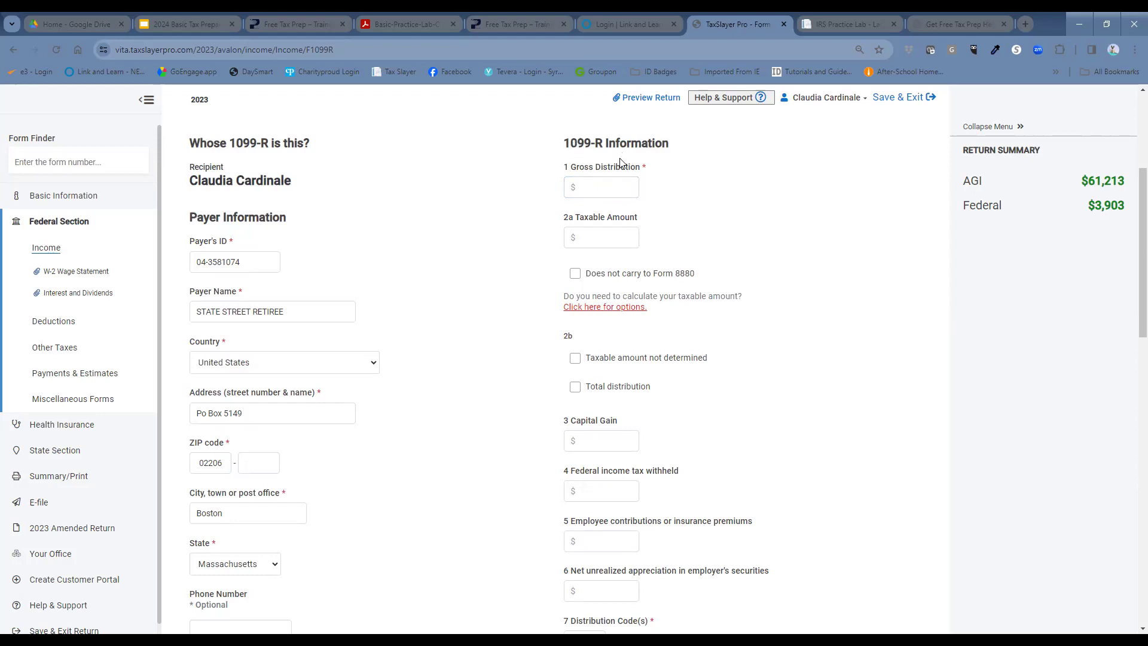
pyautogui.click(619, 189)
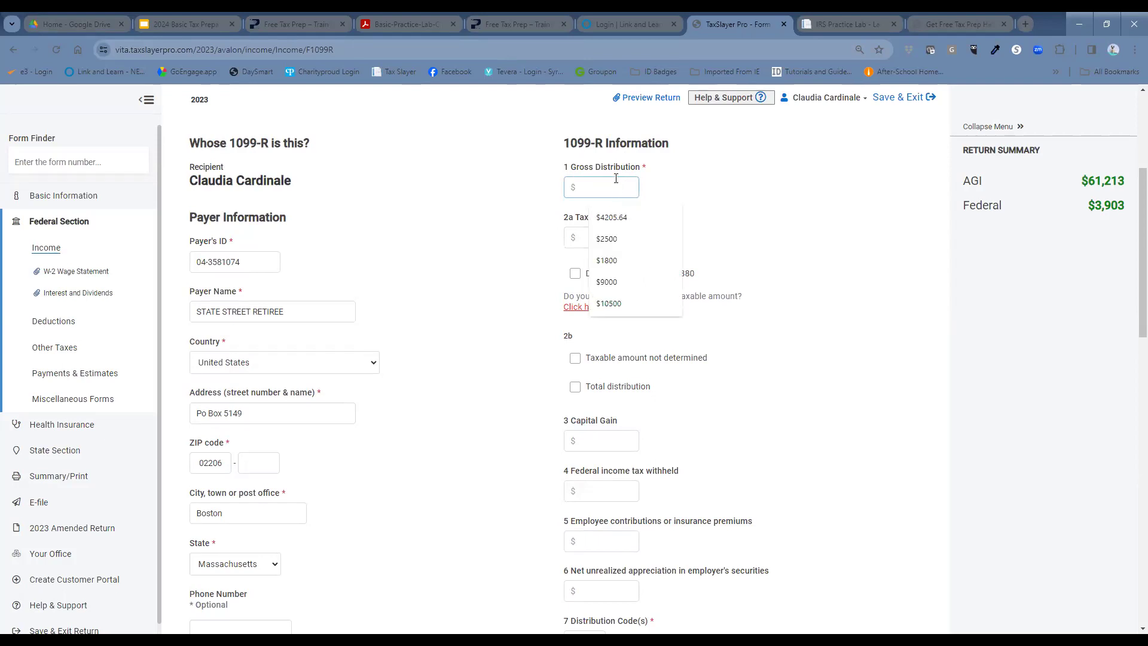
pyautogui.write('9300')
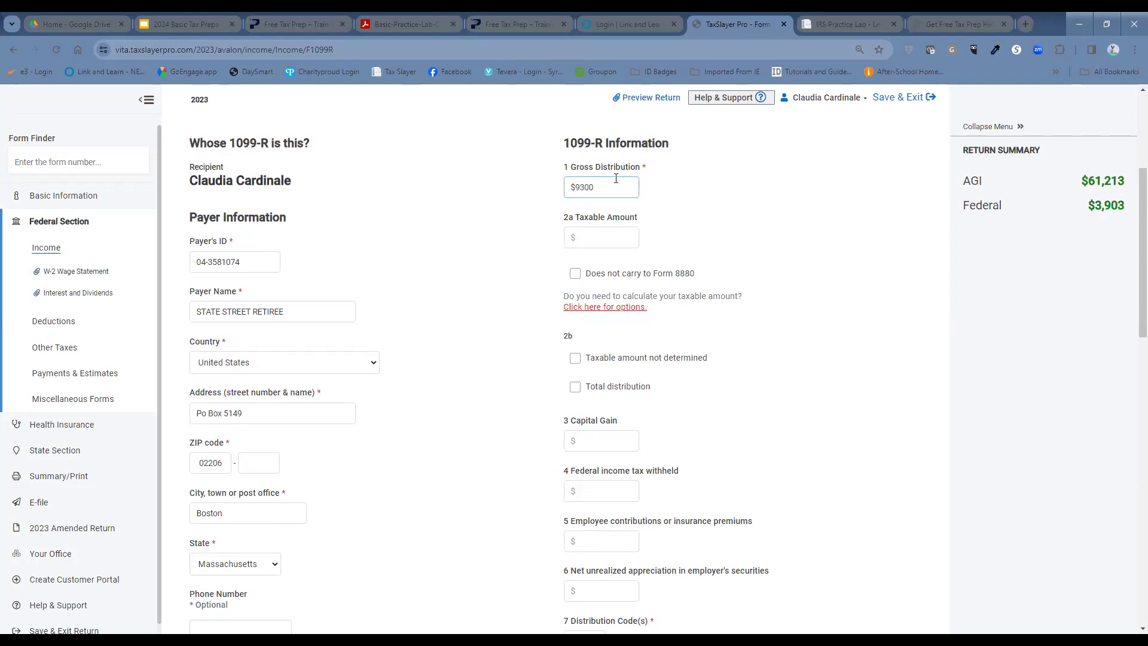
pyautogui.click(790, 173)
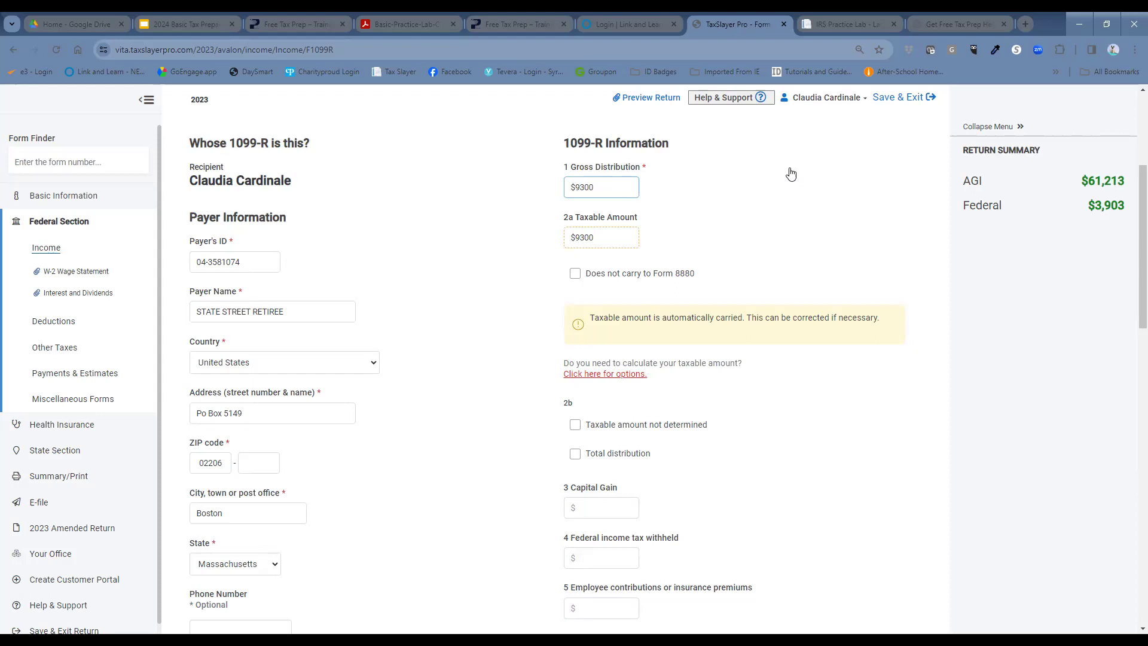
# Step: Enter distribution code 1 in Box 7
pyautogui.scroll(-2, 662, 567)
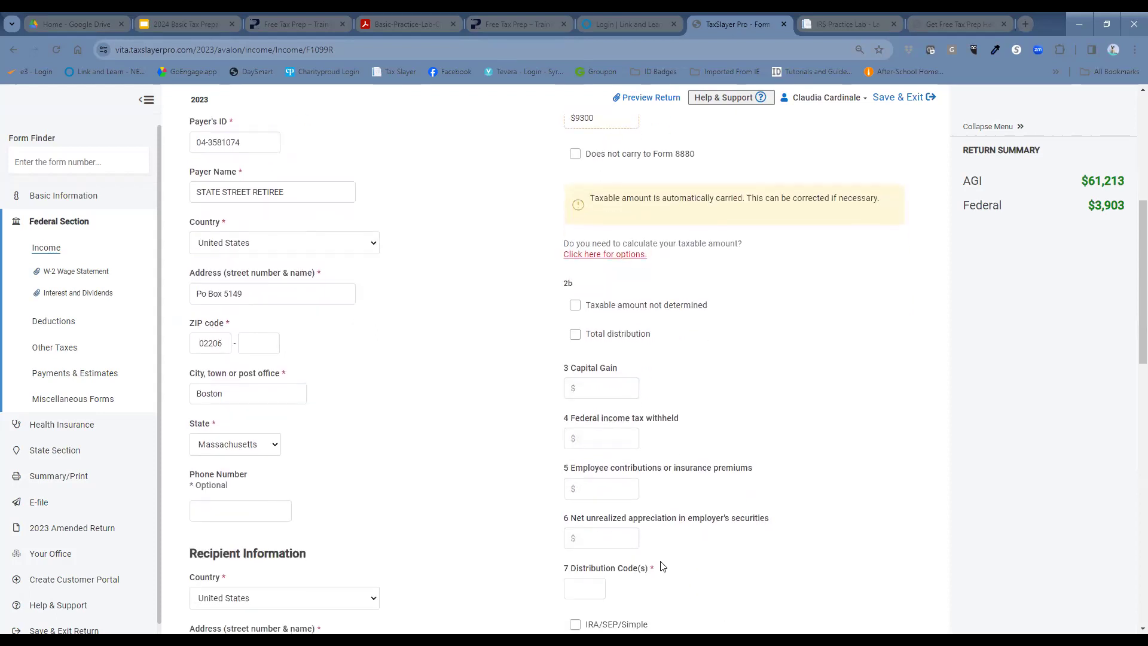
pyautogui.click(592, 490)
pyautogui.click(626, 533)
pyautogui.scroll(-2, 627, 539)
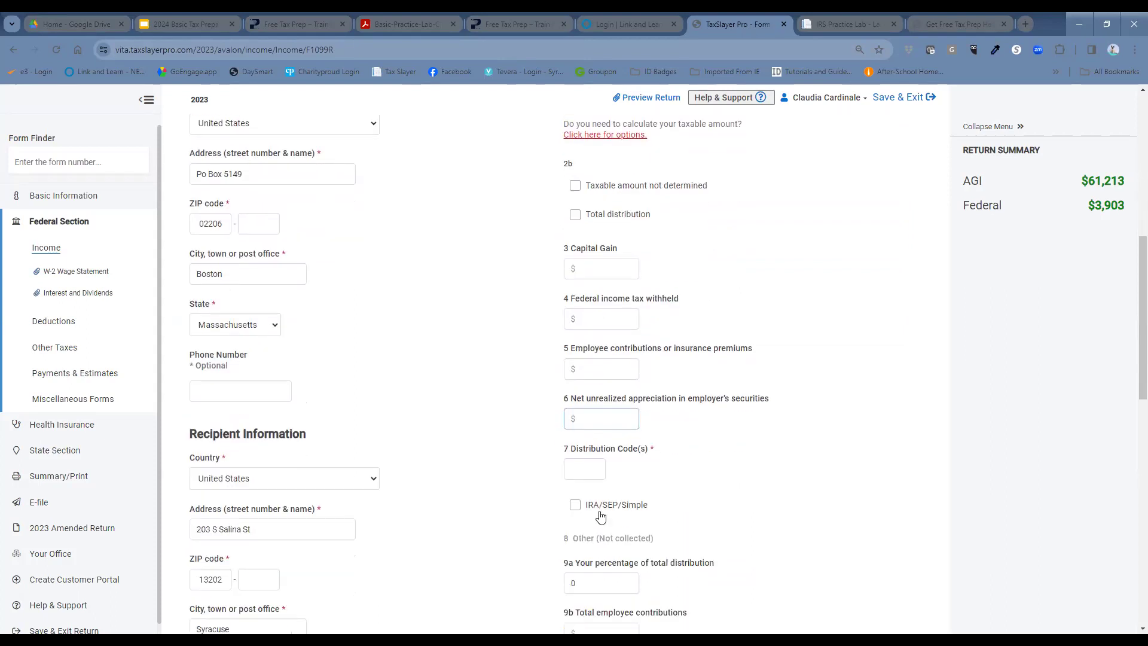
pyautogui.click(595, 468)
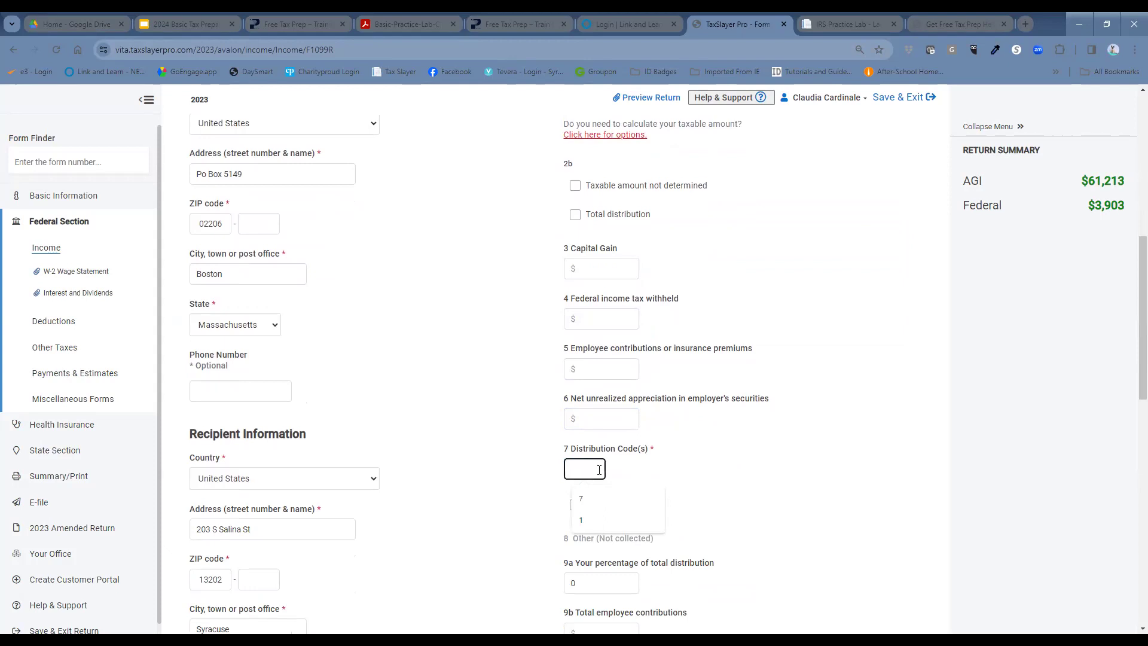
pyautogui.write('1')
pyautogui.scroll(-2, 664, 313)
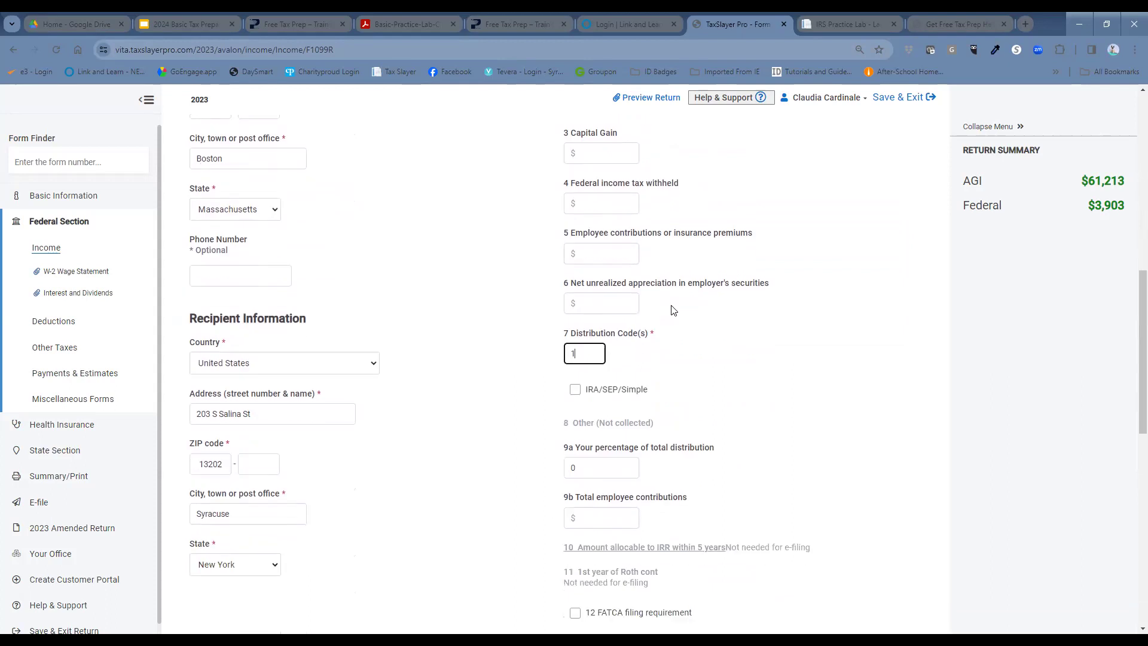
pyautogui.click(752, 361)
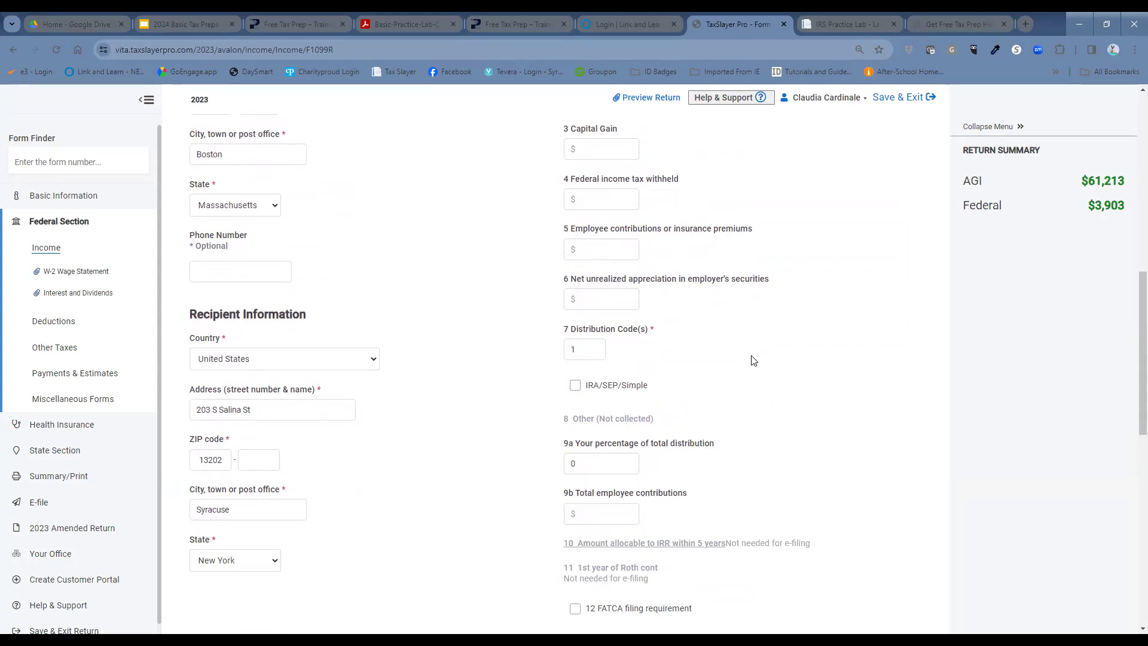
pyautogui.scroll(-1, 781, 380)
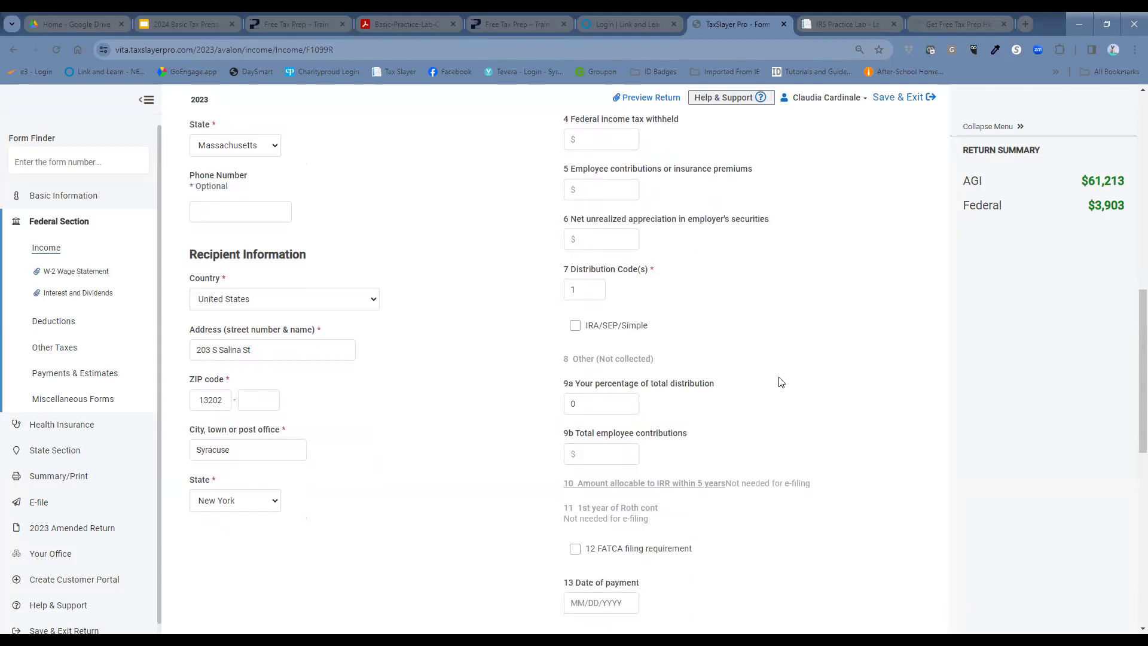
pyautogui.scroll(-3, 780, 377)
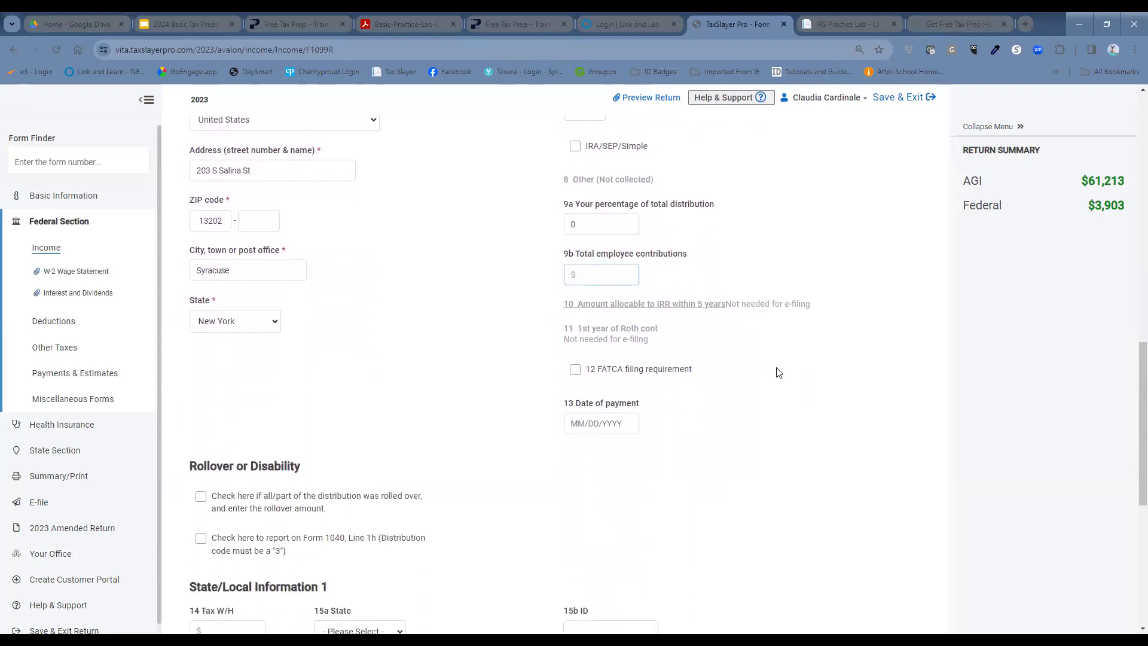
pyautogui.scroll(-2, 780, 375)
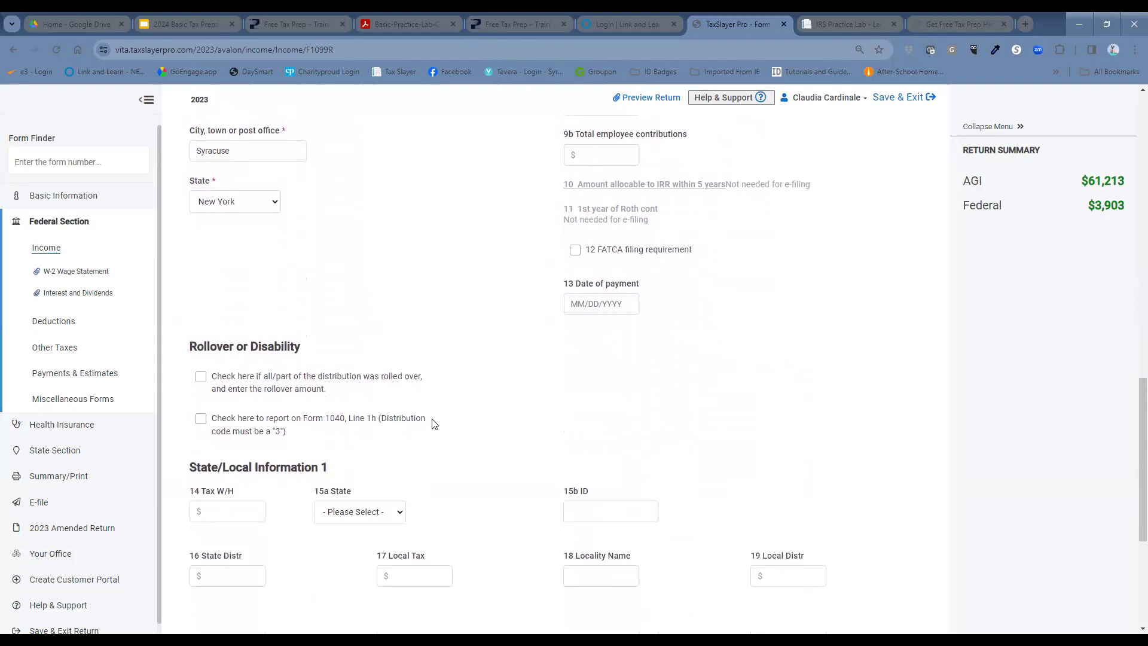
# Step: Set Box 15a to New York with the state ID in 15b, then save the 1099-R
pyautogui.scroll(-2, 412, 422)
pyautogui.click(399, 403)
pyautogui.scroll(-2, 370, 541)
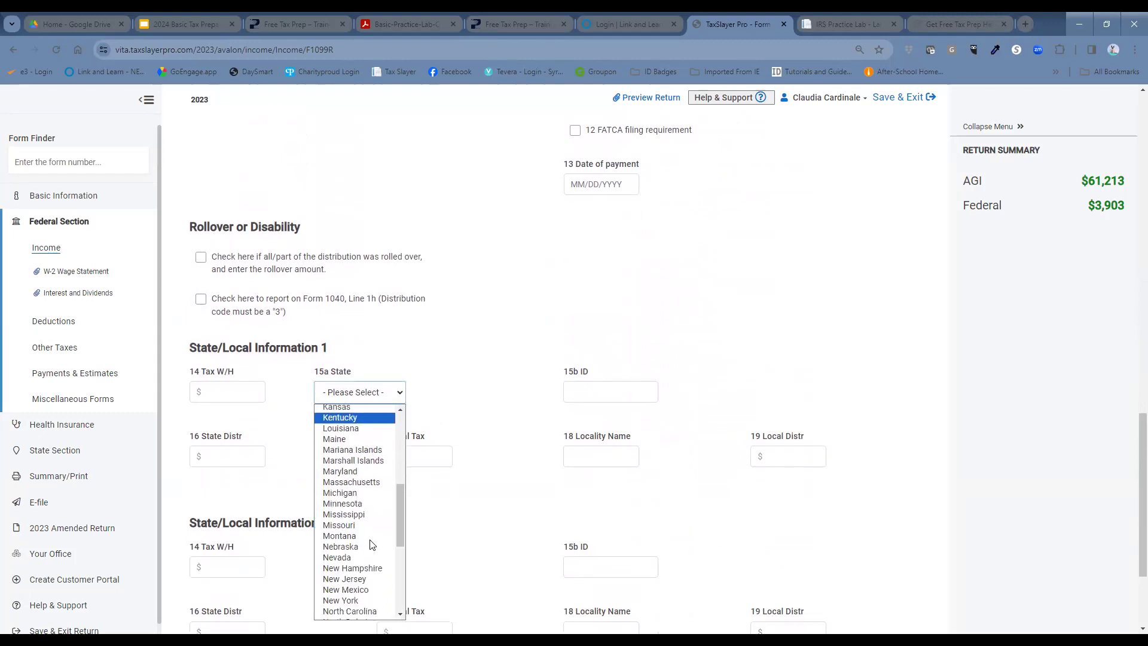
pyautogui.click(370, 601)
pyautogui.click(576, 391)
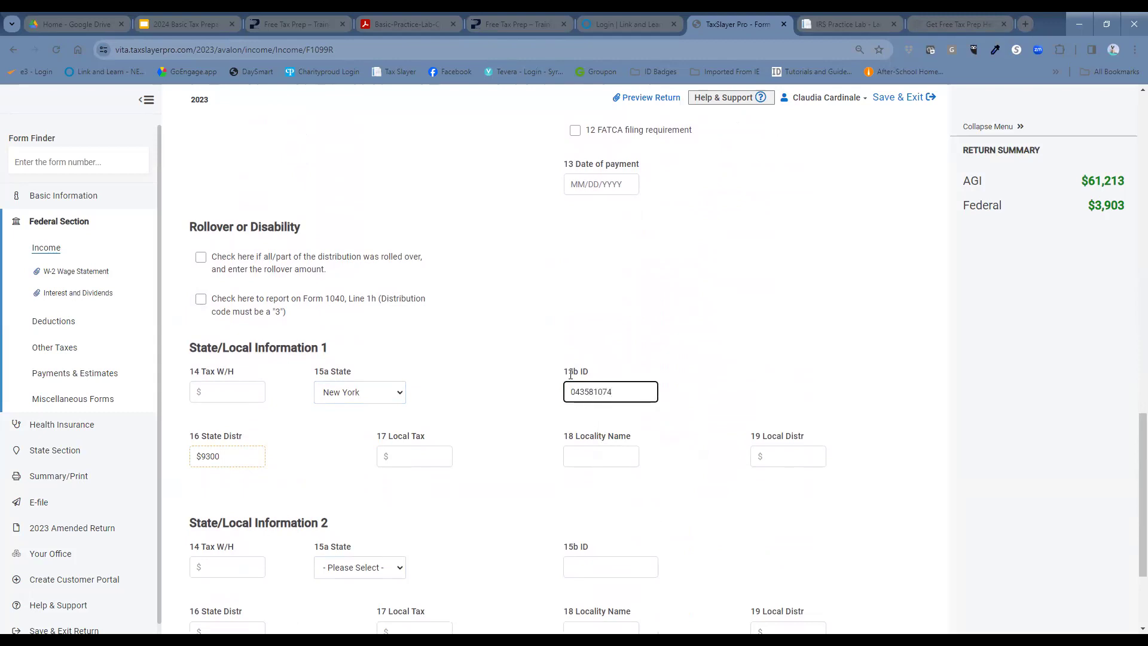
pyautogui.click(403, 391)
pyautogui.click(450, 374)
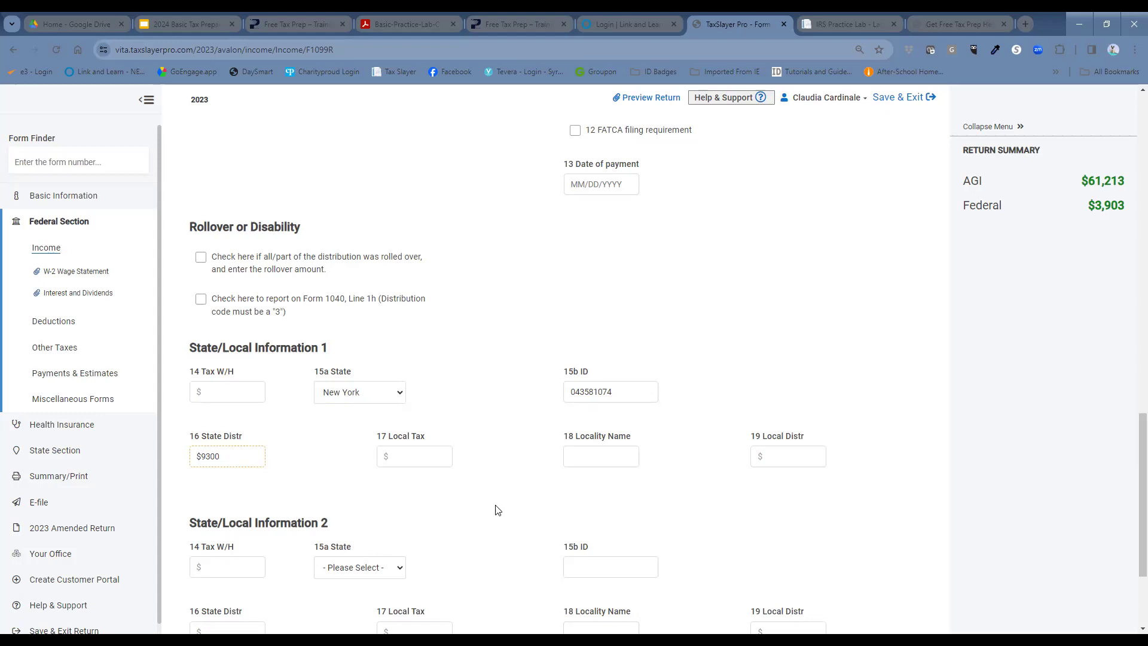
pyautogui.scroll(-3, 505, 513)
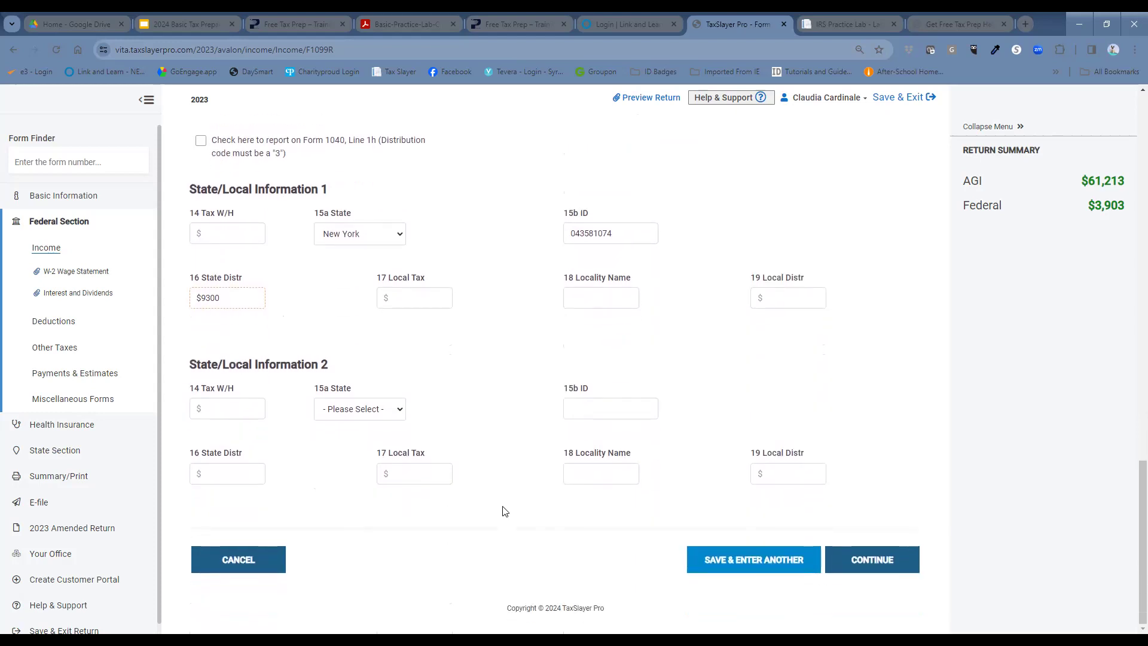
pyautogui.click(857, 563)
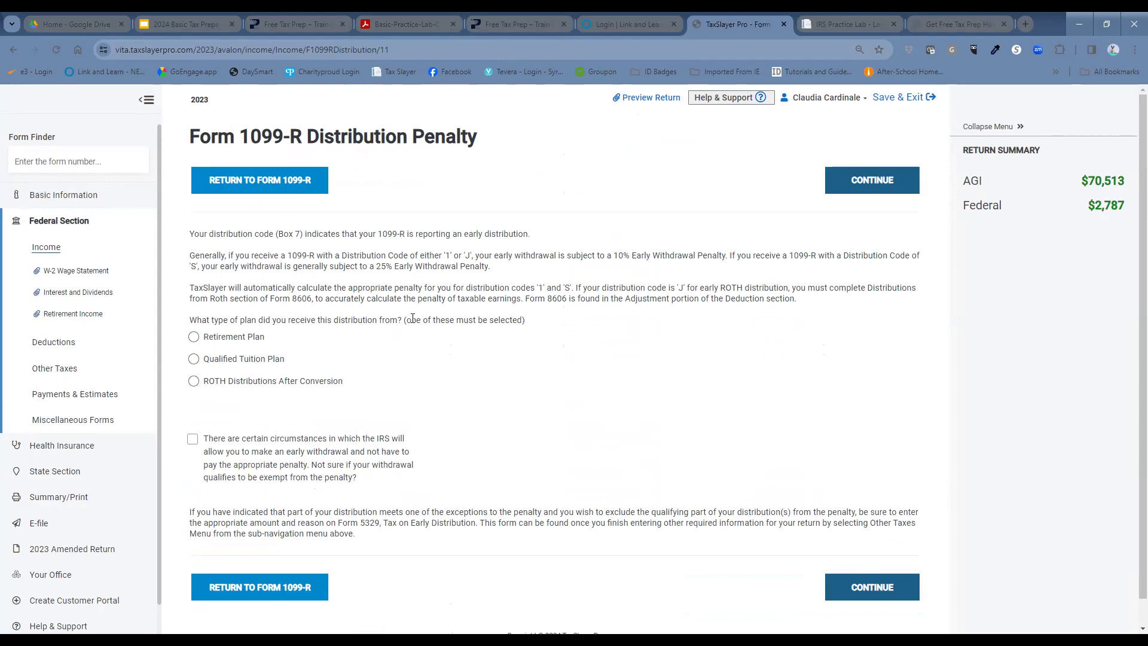
# Step: Mark the distribution as from a retirement plan and move past the early distribution penalty page
pyautogui.click(195, 338)
pyautogui.click(870, 592)
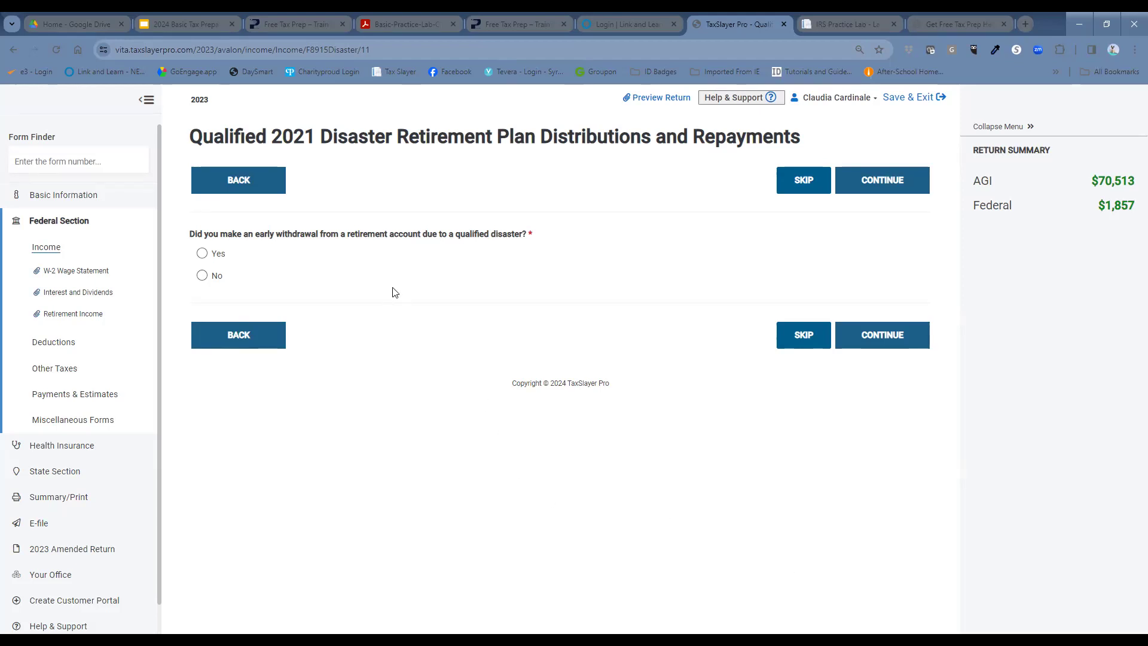
# Step: Answer no to a disaster-related early withdrawal and continue past the 1099-R list to Income
pyautogui.click(206, 278)
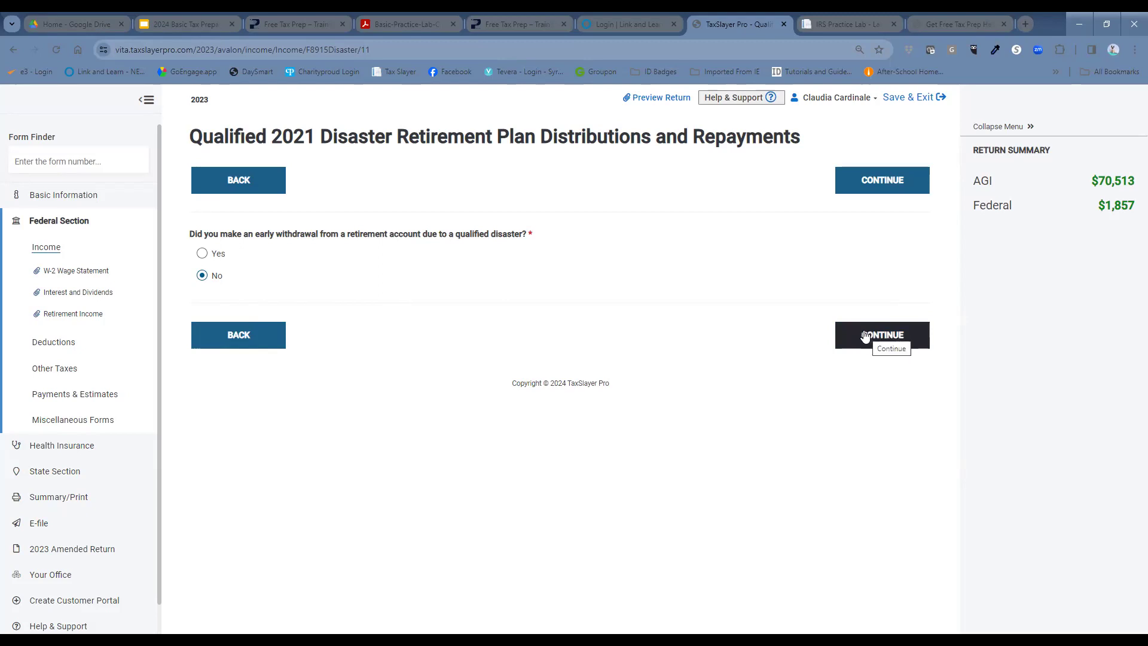
pyautogui.click(866, 336)
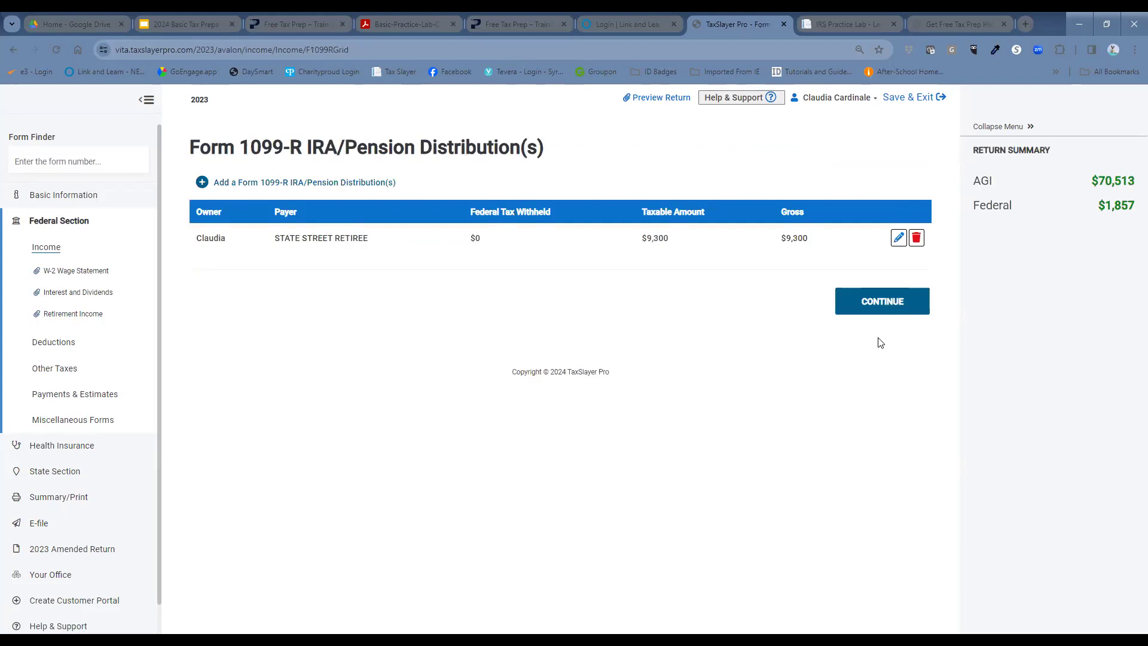
pyautogui.click(897, 307)
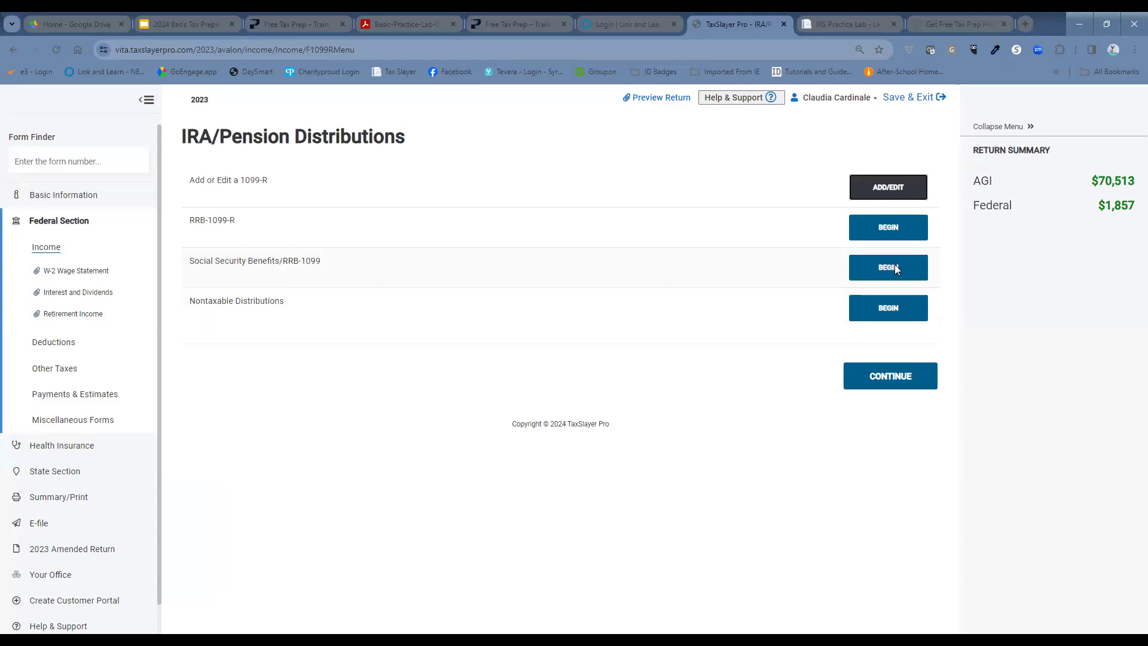
pyautogui.click(905, 378)
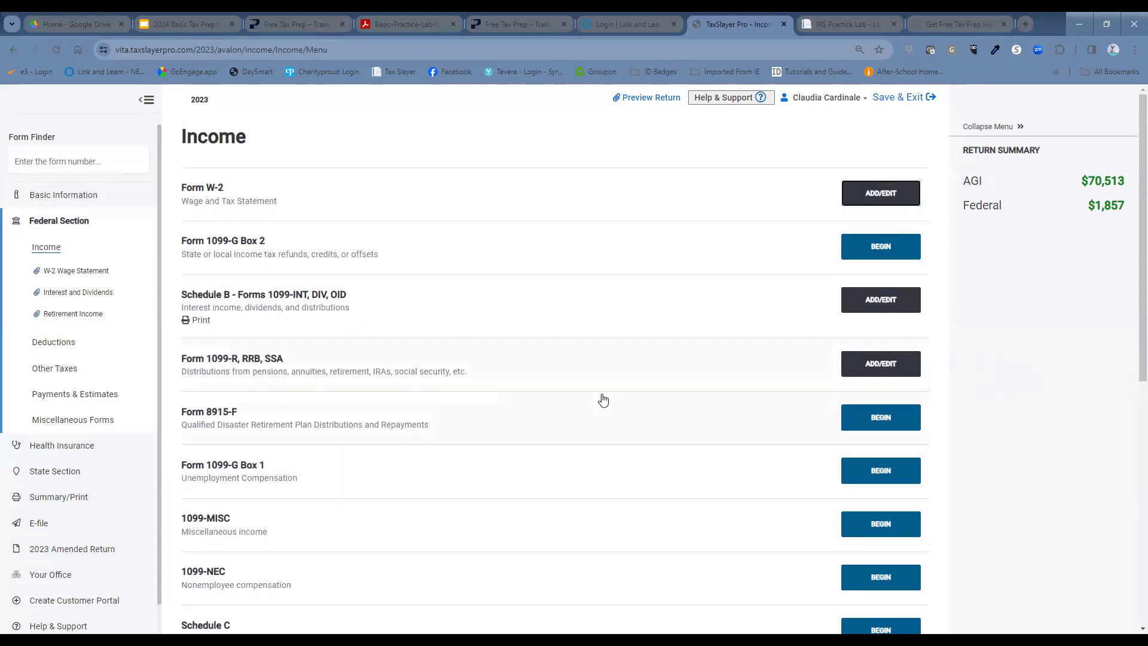
# Step: Find Form 1098 in Form Finder, open the Mortgage Interest Statement, and mark it received
pyautogui.click(122, 156)
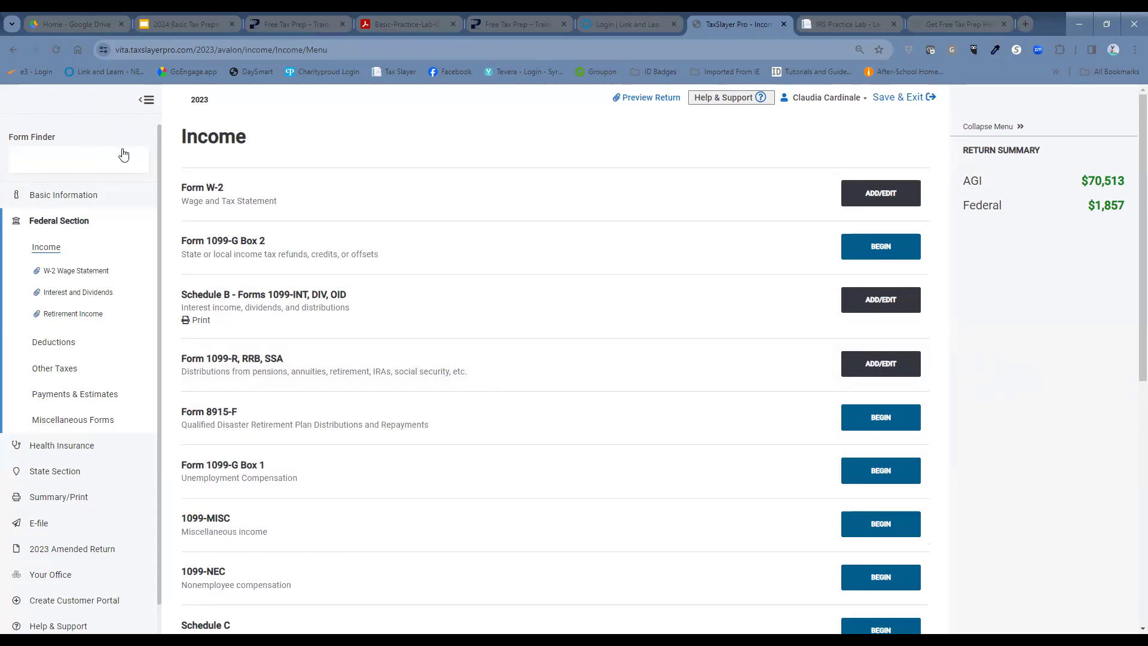
pyautogui.write('1098')
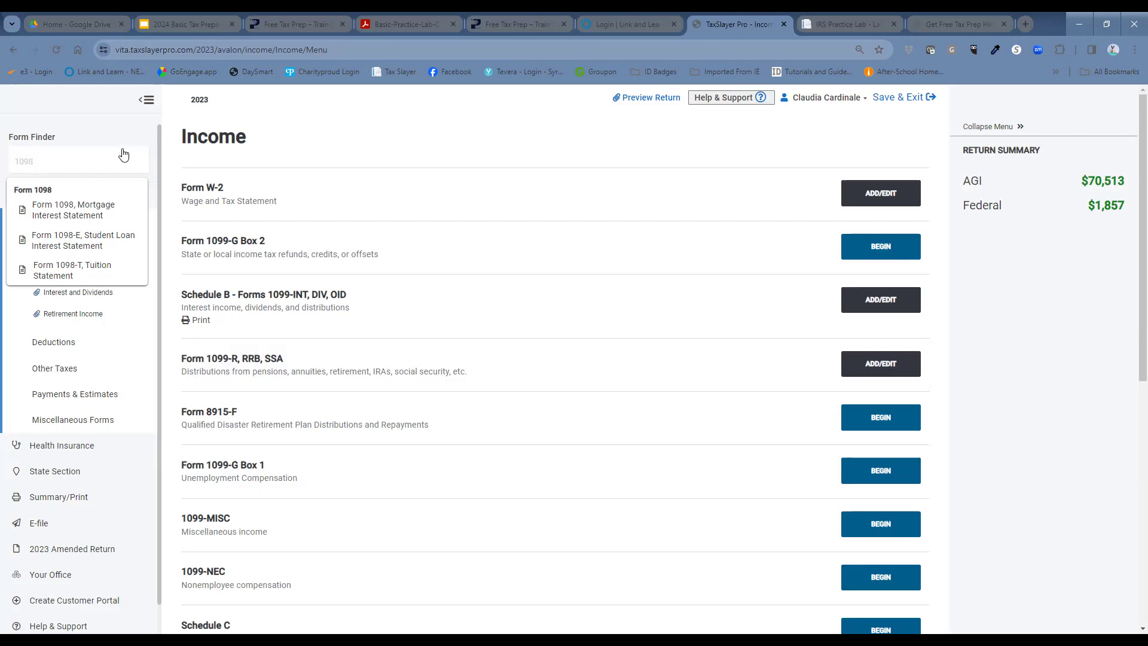
pyautogui.click(97, 209)
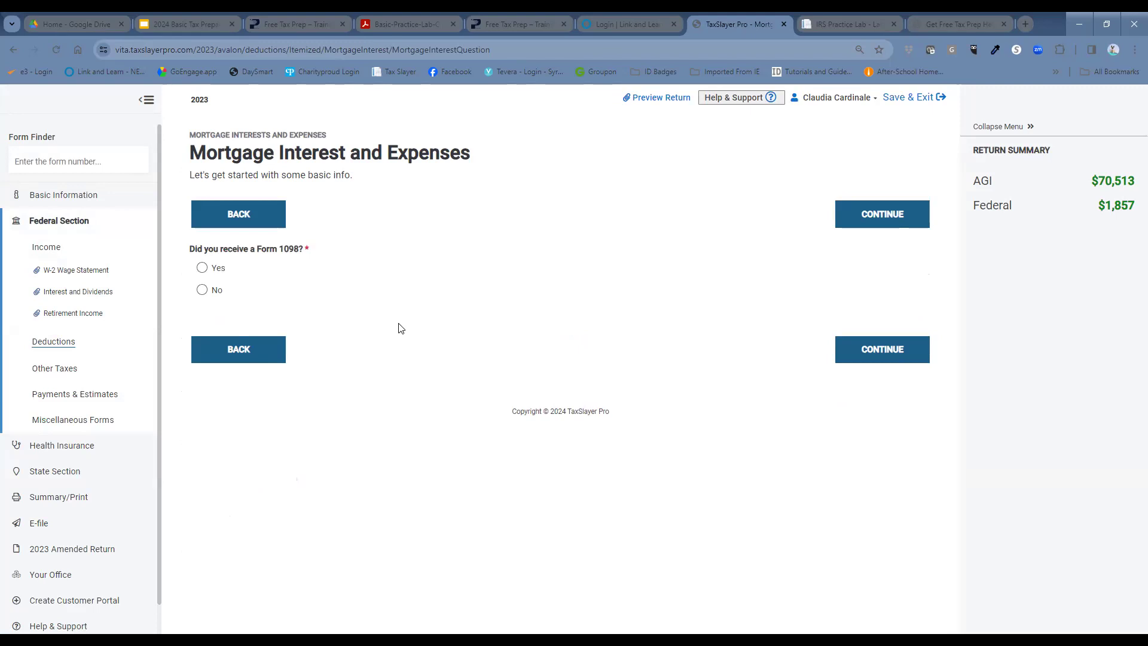
pyautogui.click(202, 268)
# Step: Answer Yes to 'Did you receive a Form 1098?' and go on to its details
pyautogui.click(202, 272)
pyautogui.click(877, 356)
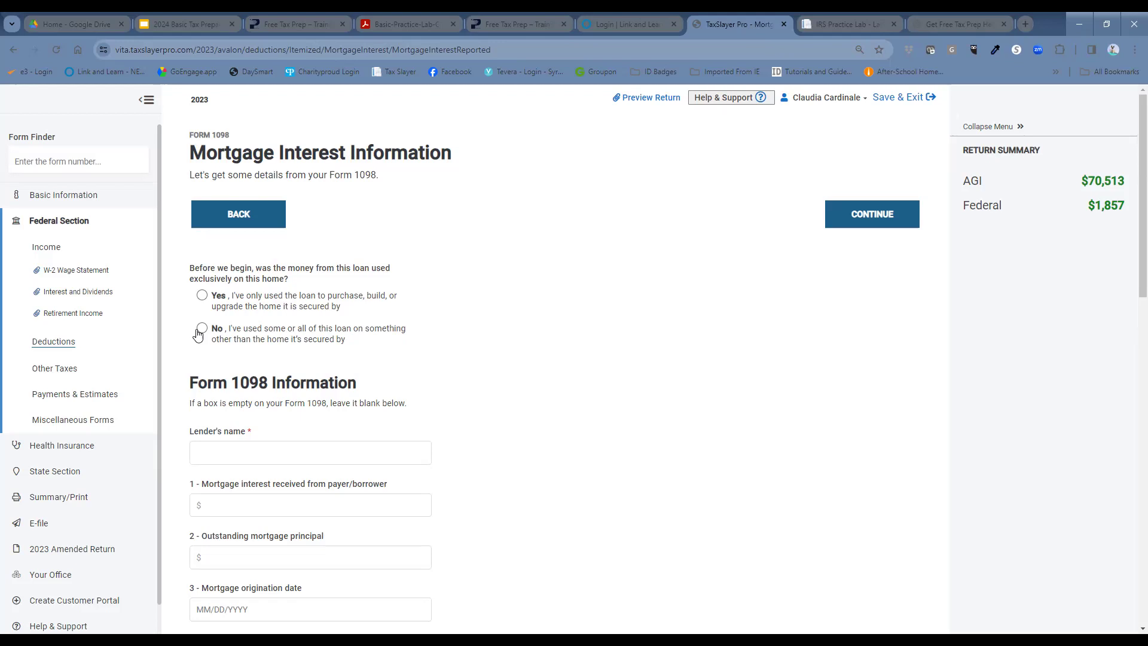
# Step: Confirm single-home loan, enter lender Manufactures and traders, $4,200 box 1 interest, same property address
pyautogui.click(202, 296)
pyautogui.click(291, 453)
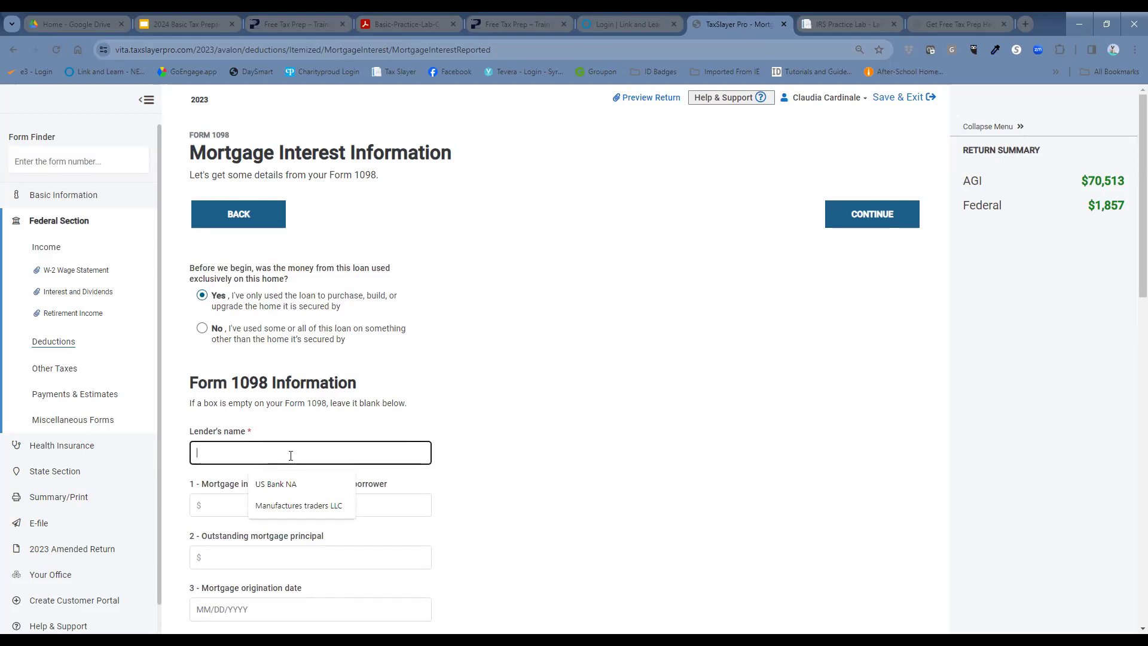
pyautogui.write('M')
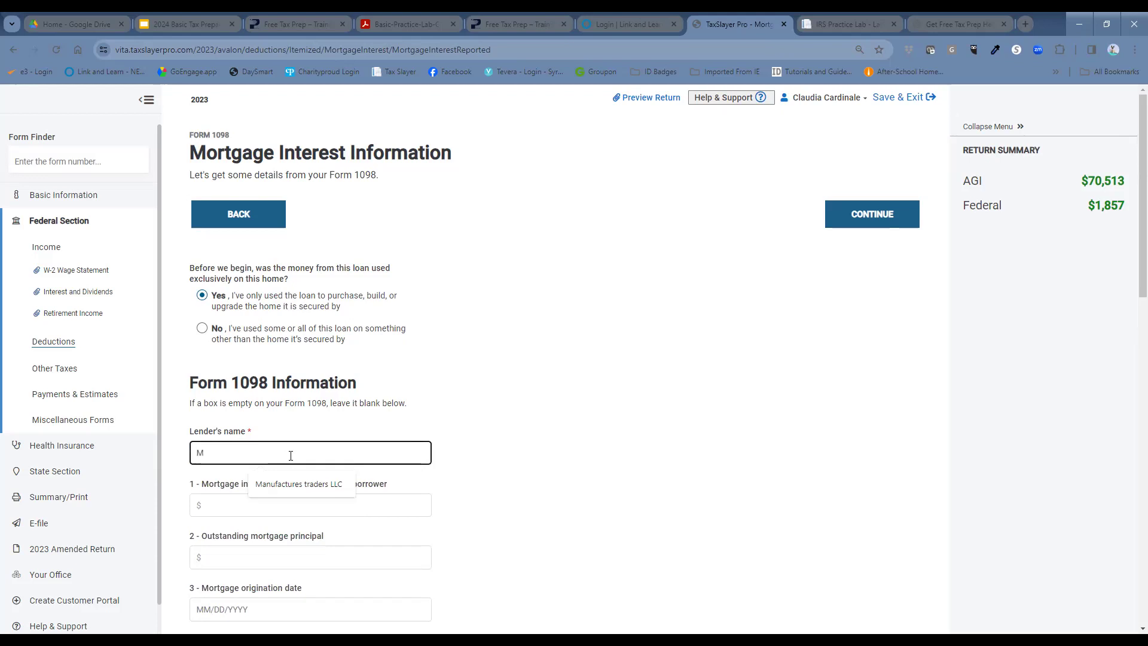
pyautogui.write('anufactures and traders')
pyautogui.click(293, 496)
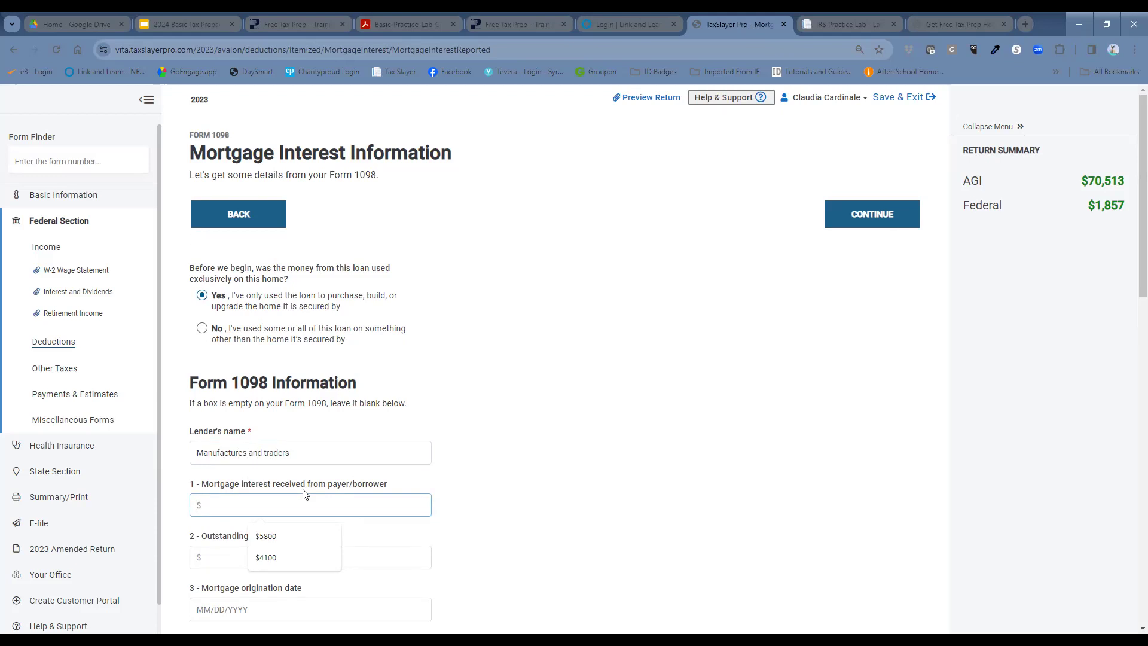
pyautogui.write('4200')
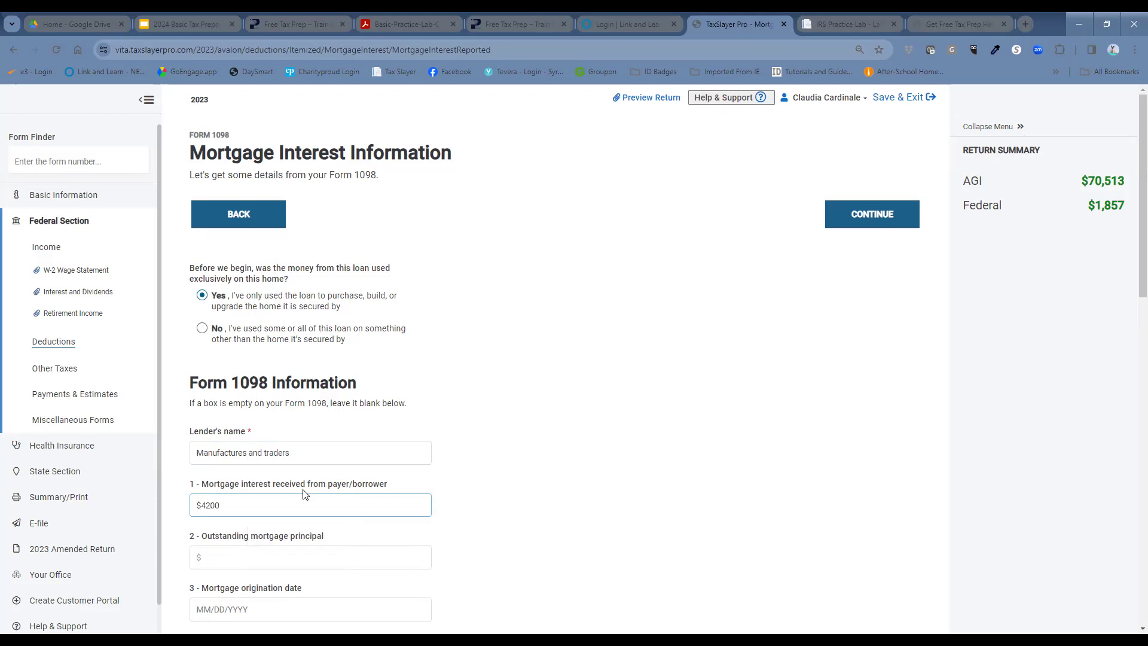
pyautogui.scroll(-1, 524, 451)
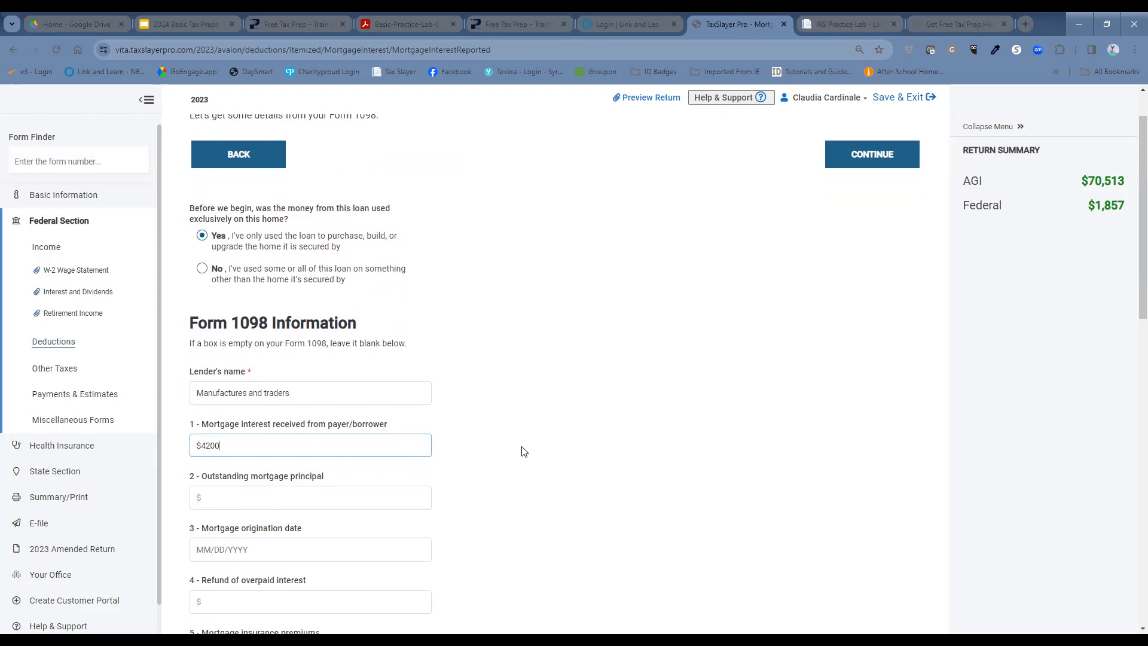
pyautogui.scroll(-2, 524, 452)
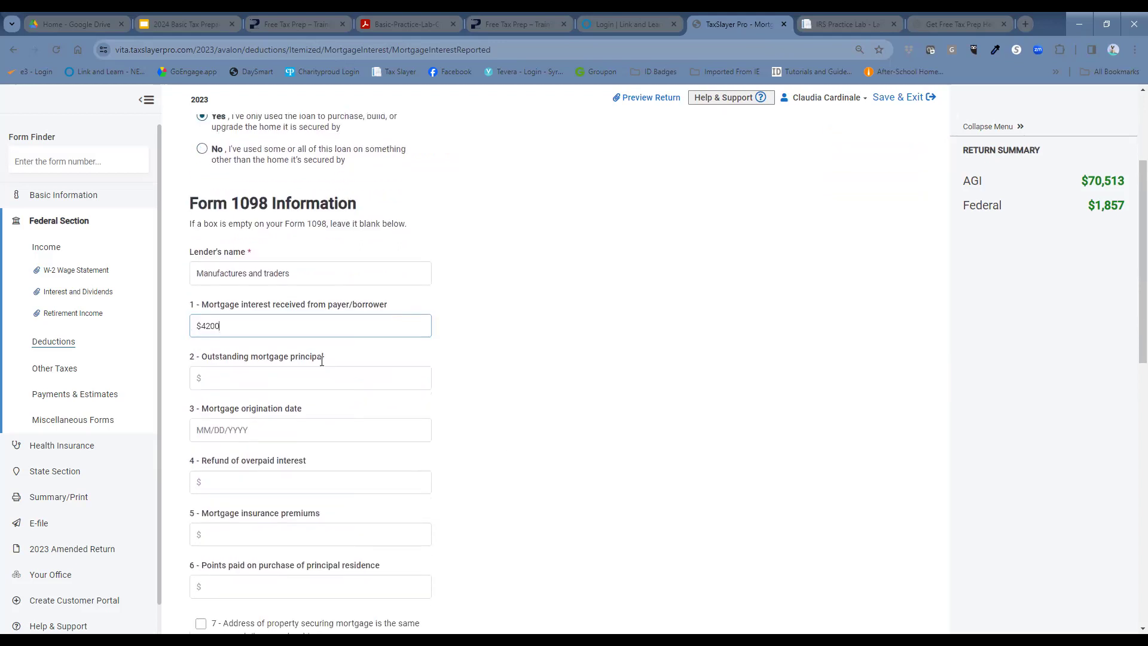
pyautogui.scroll(-3, 305, 478)
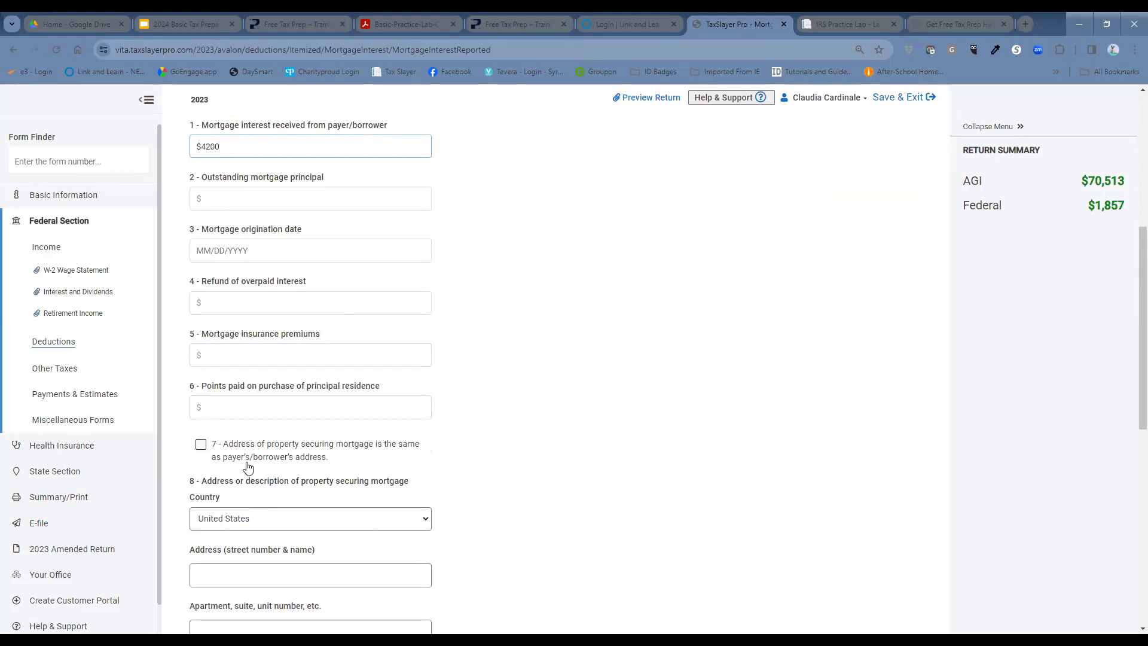
pyautogui.click(200, 450)
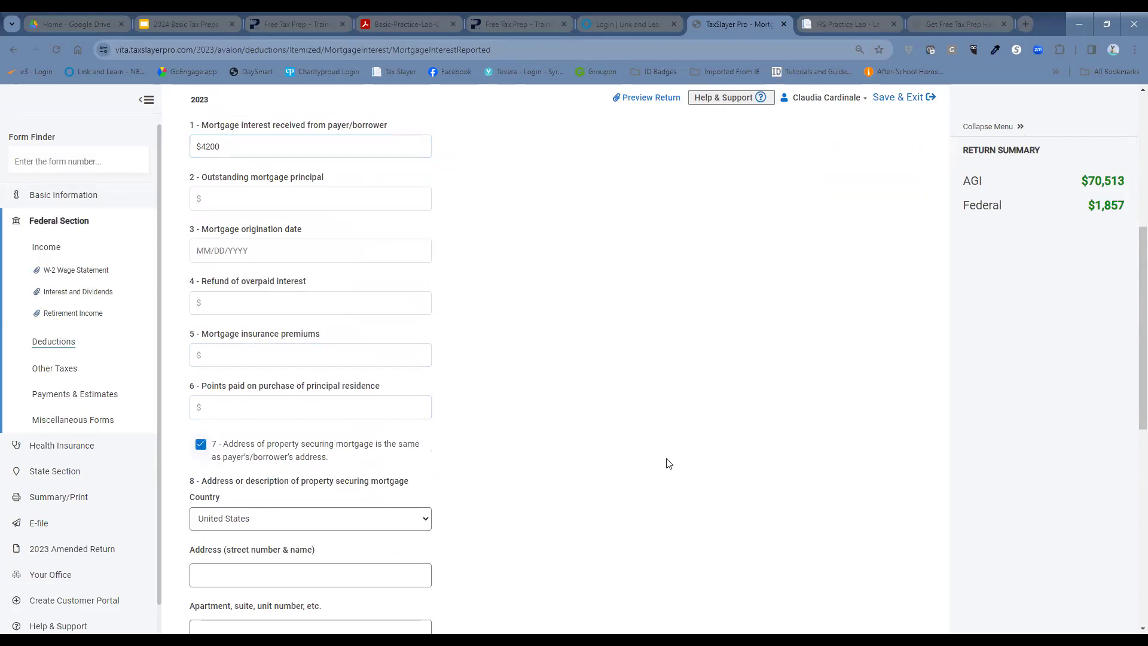
# Step: Report $3,460 real estate taxes and save the Form 1098 to the Mortgage Interest Summary
pyautogui.scroll(-2, 655, 462)
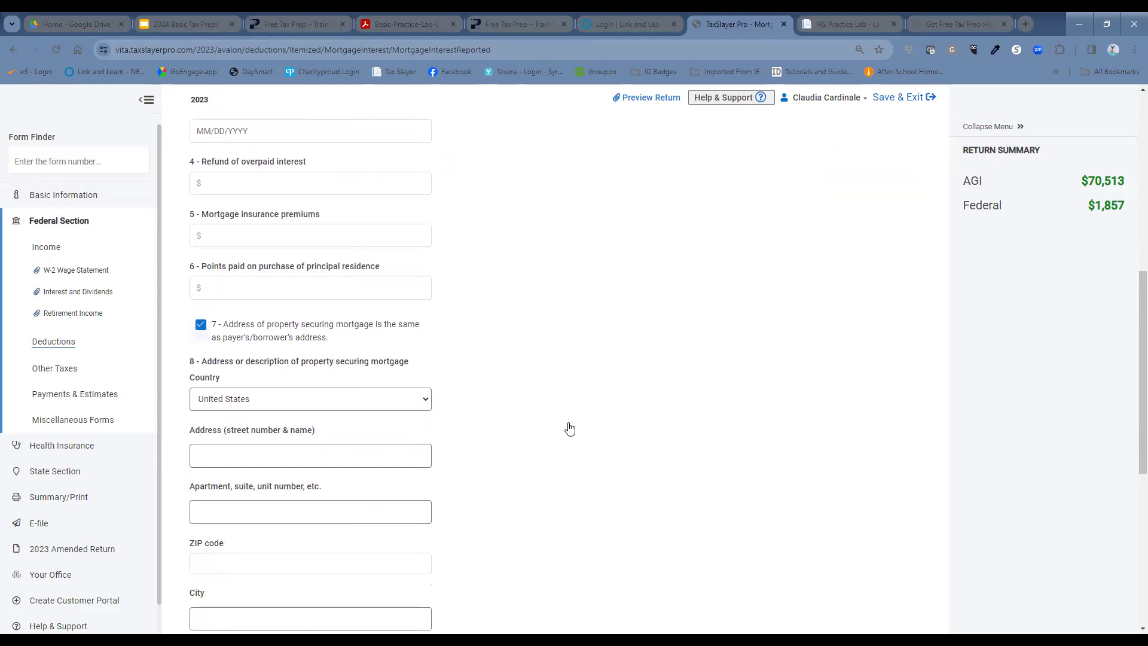
pyautogui.scroll(-2, 598, 353)
pyautogui.rightClick(597, 356)
pyautogui.click(549, 363)
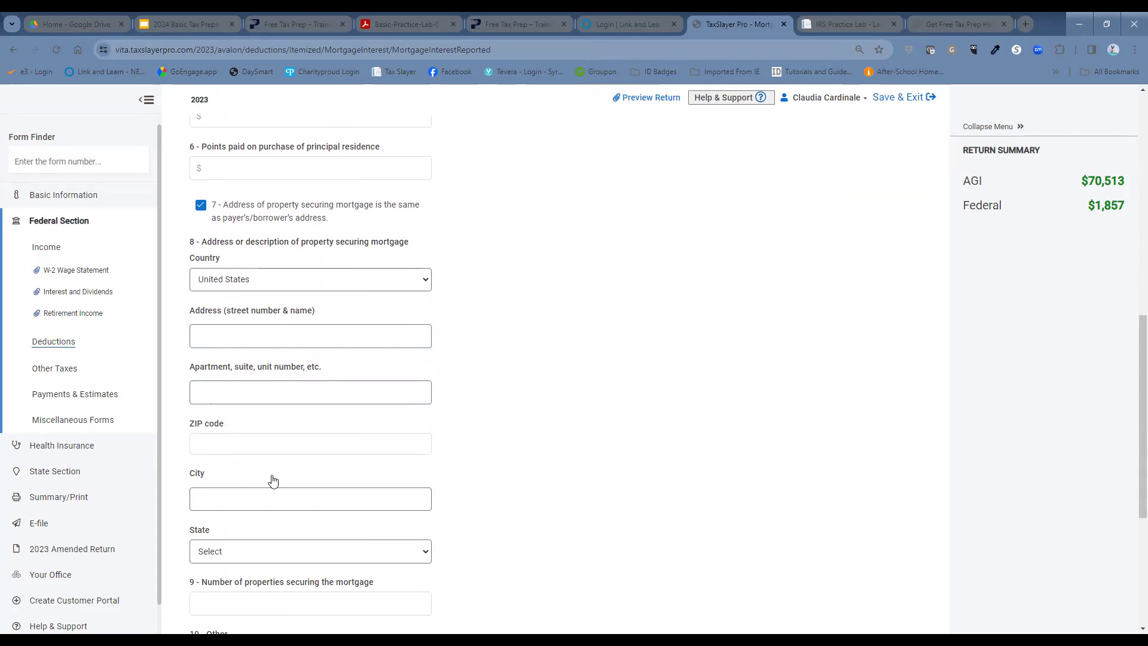
pyautogui.scroll(-2, 658, 418)
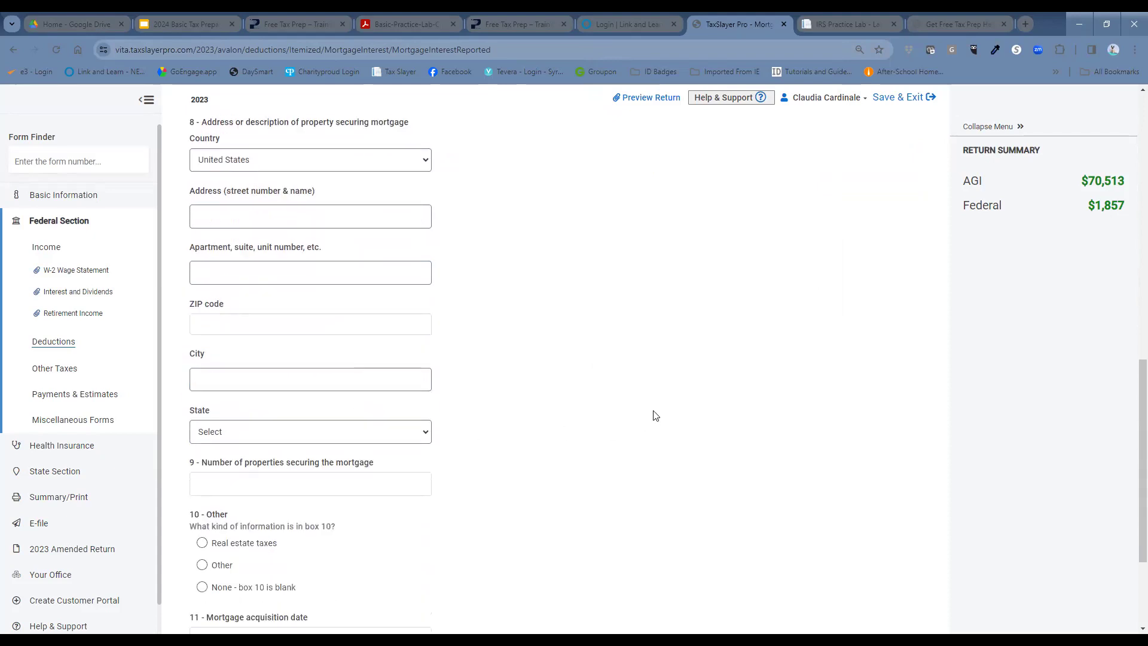
pyautogui.scroll(-1, 651, 414)
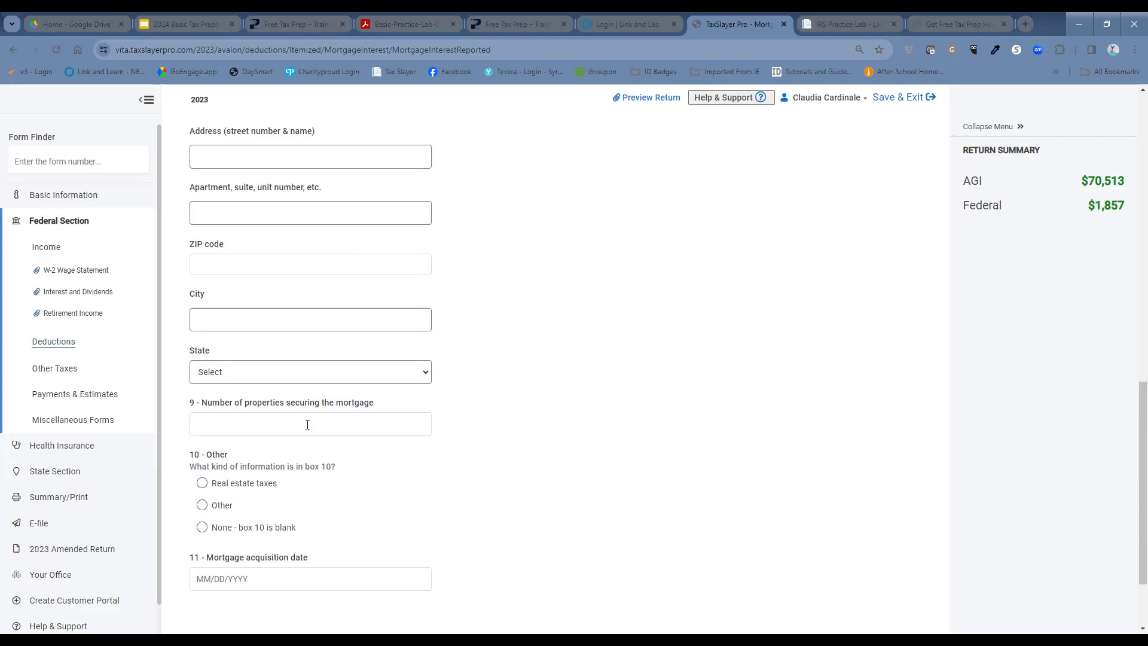
pyautogui.click(202, 484)
pyautogui.click(263, 517)
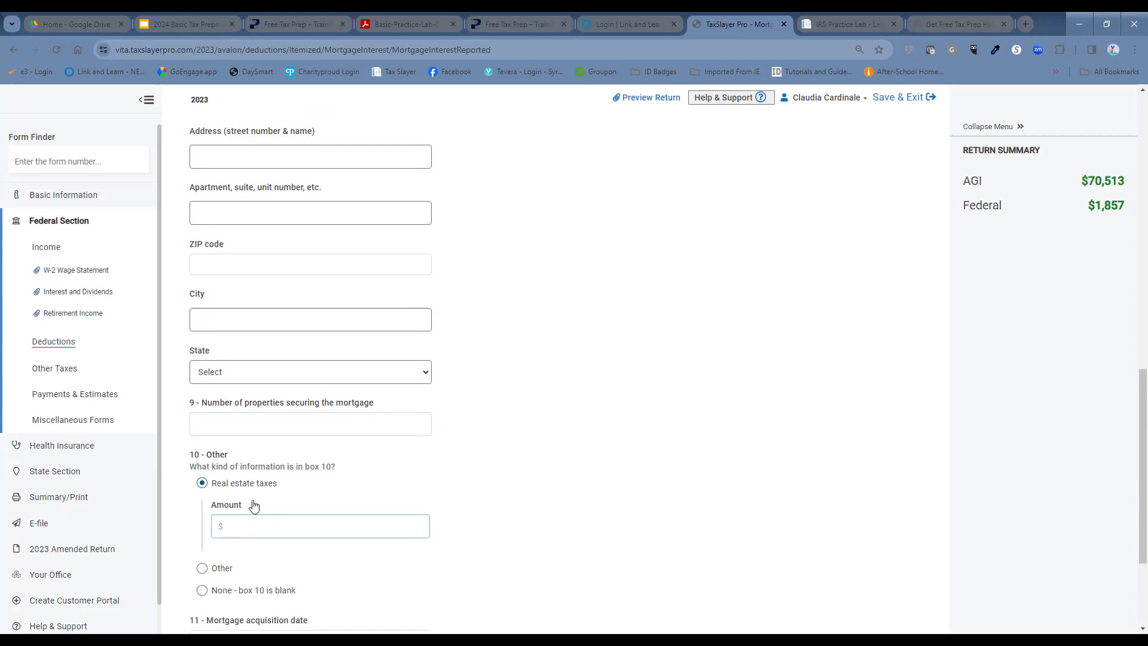
pyautogui.click(410, 528)
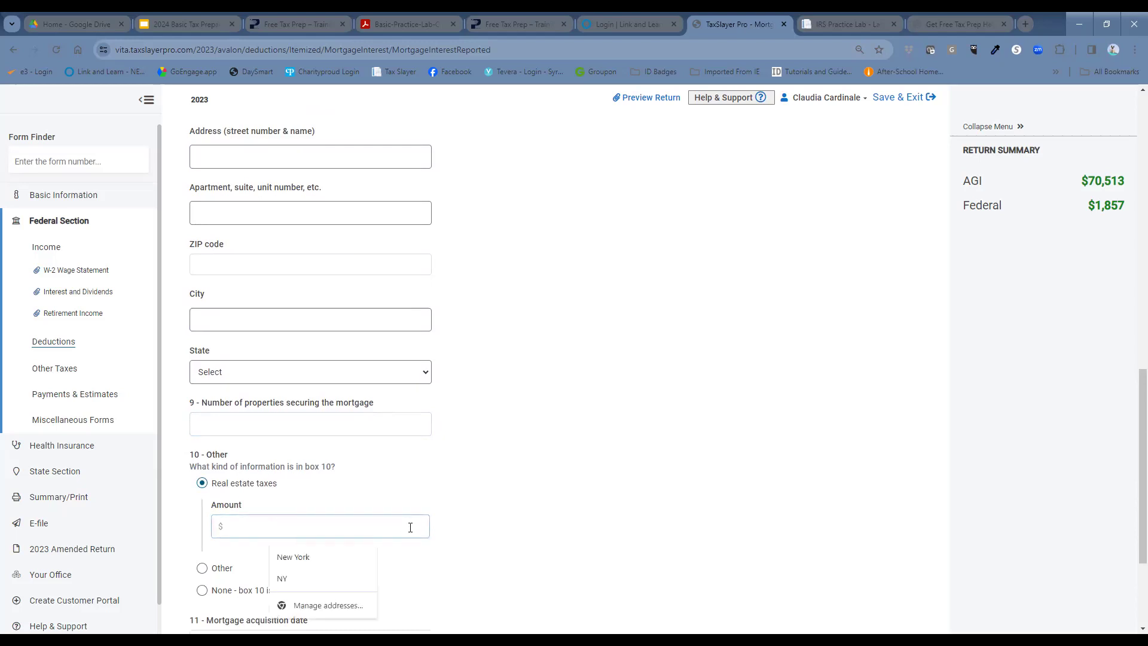
pyautogui.write('3460')
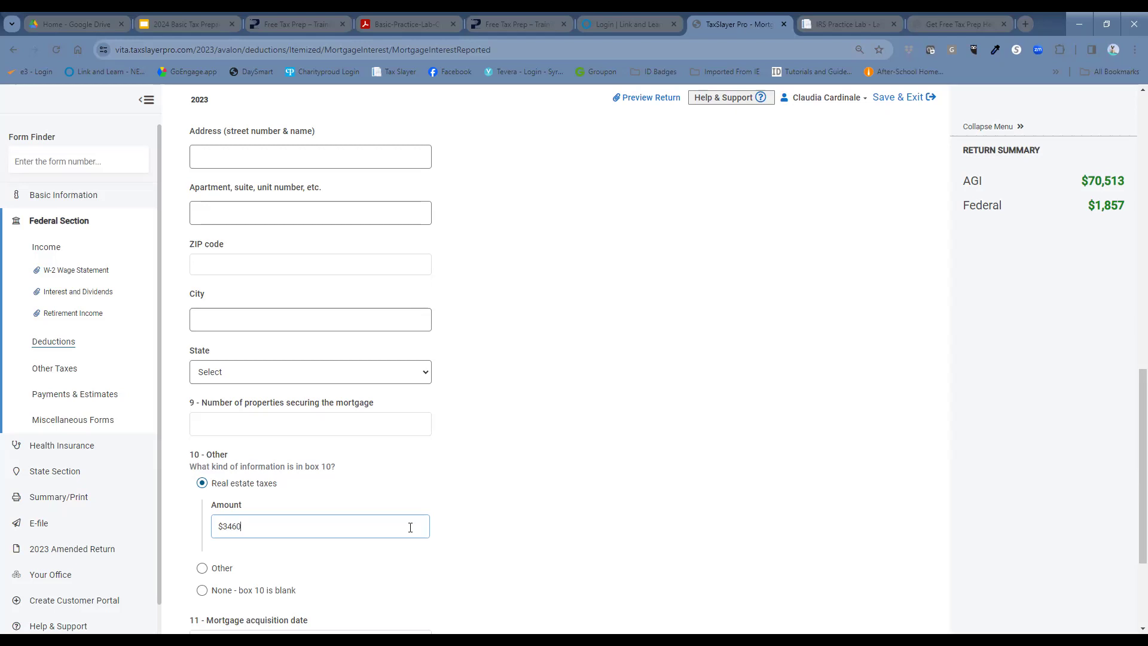
pyautogui.scroll(-3, 657, 392)
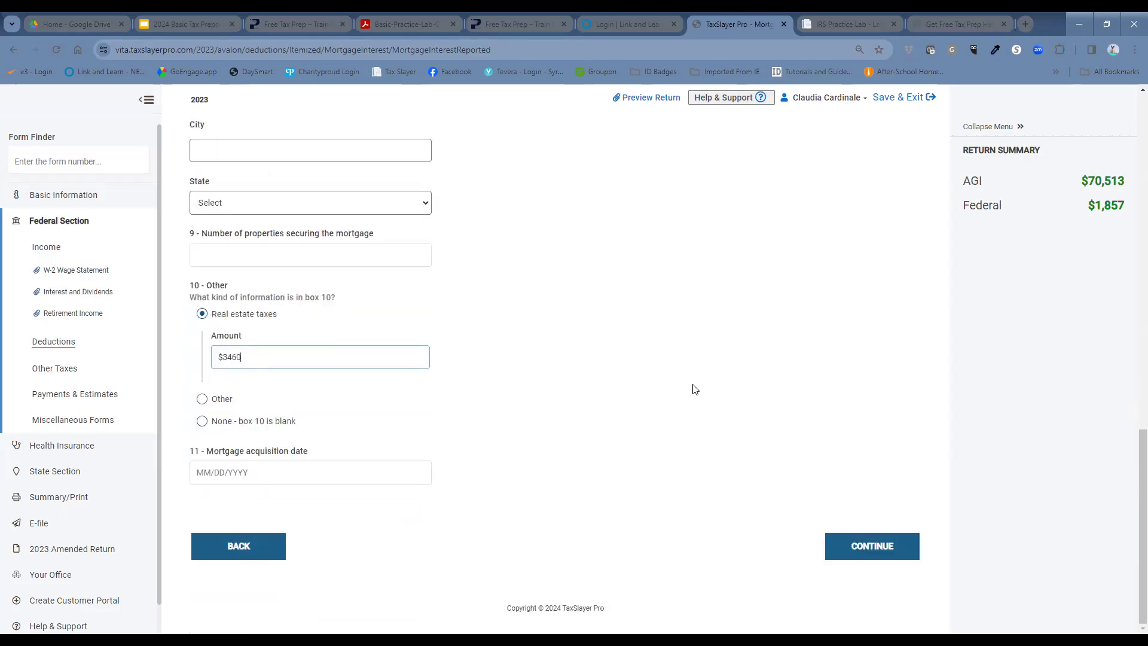
pyautogui.click(840, 555)
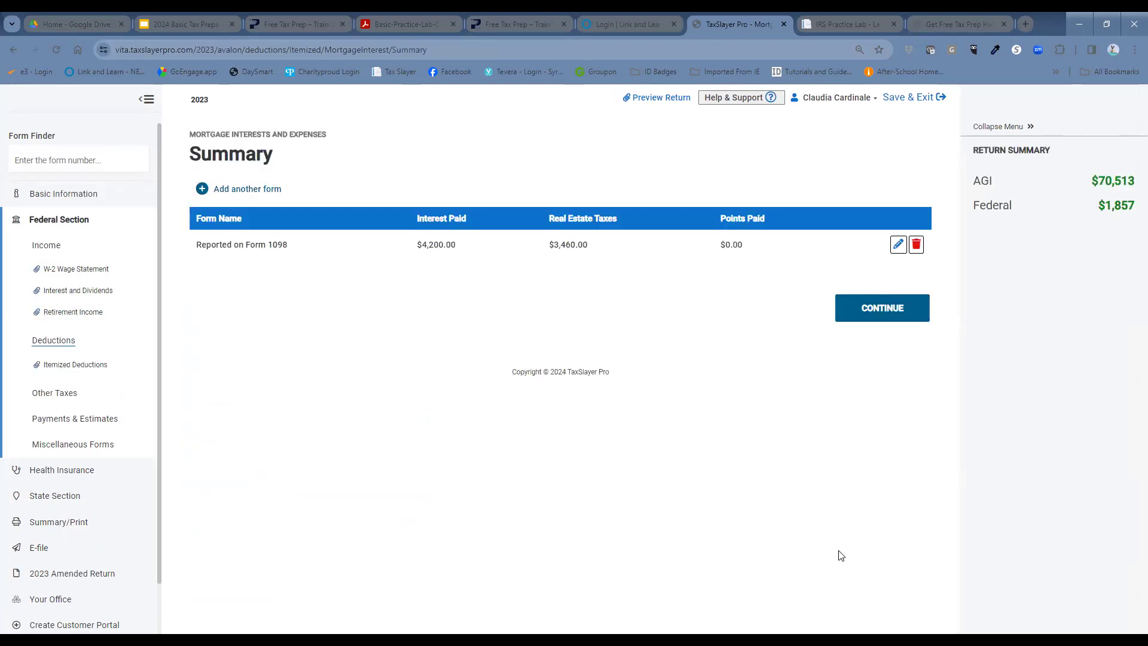
pyautogui.click(863, 311)
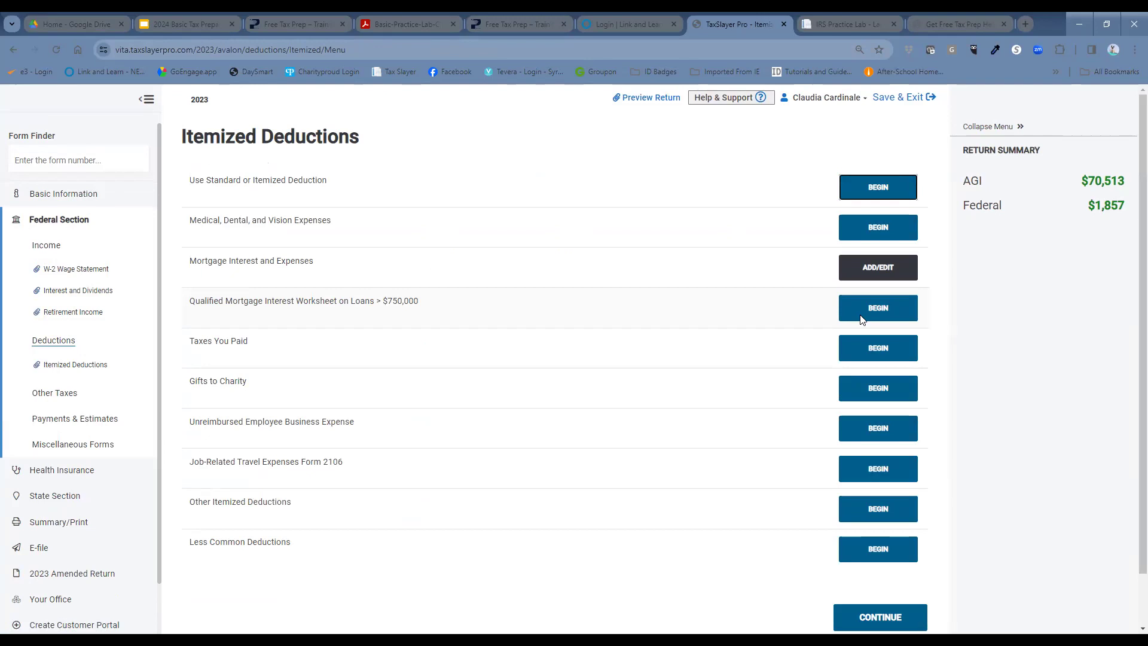
# Step: Search Form Finder for 1098 to locate the student loan interest statement
pyautogui.click(84, 157)
pyautogui.write('1098-E')
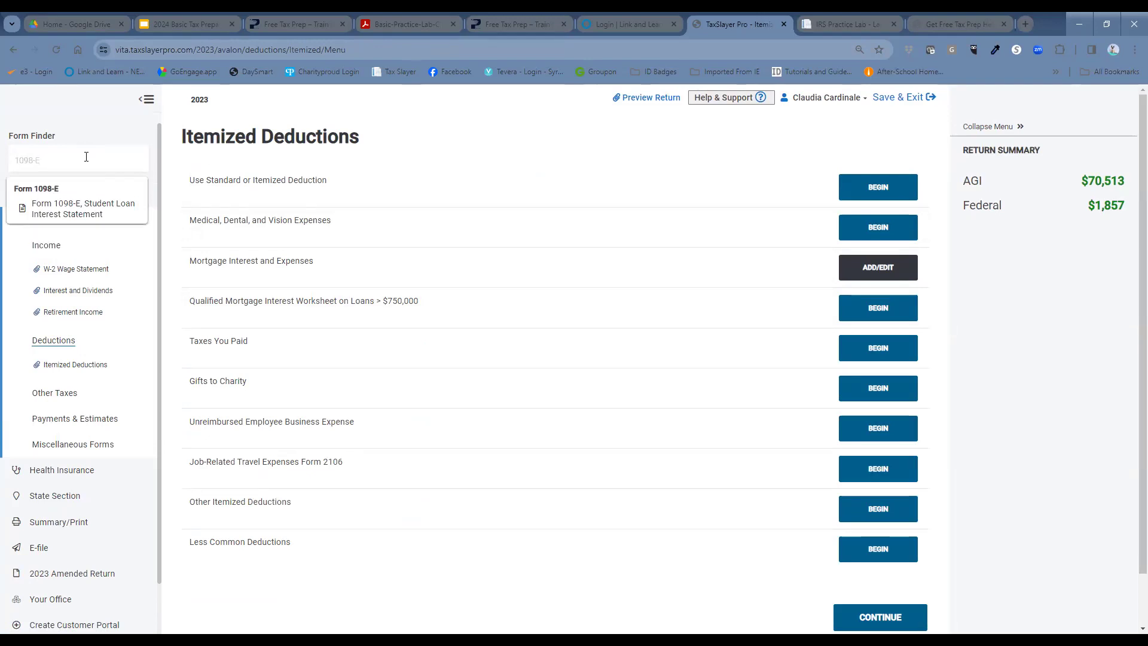
# Step: Open the Form 1098-E entry and save $350 of total student loan interest paid
pyautogui.click(78, 199)
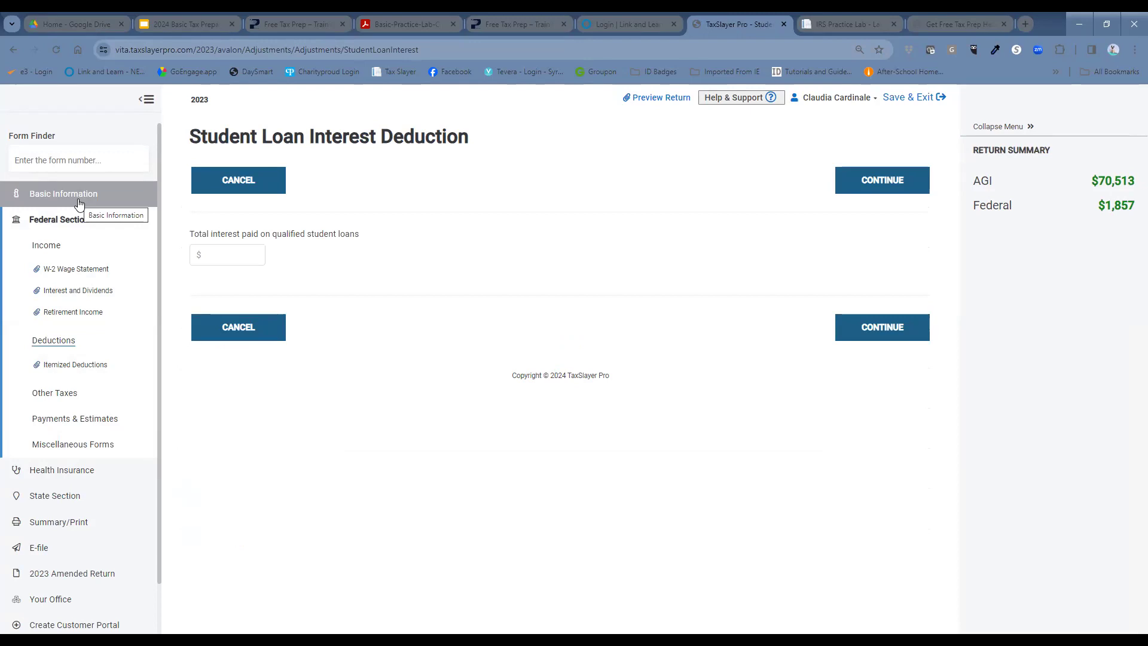
pyautogui.click(218, 255)
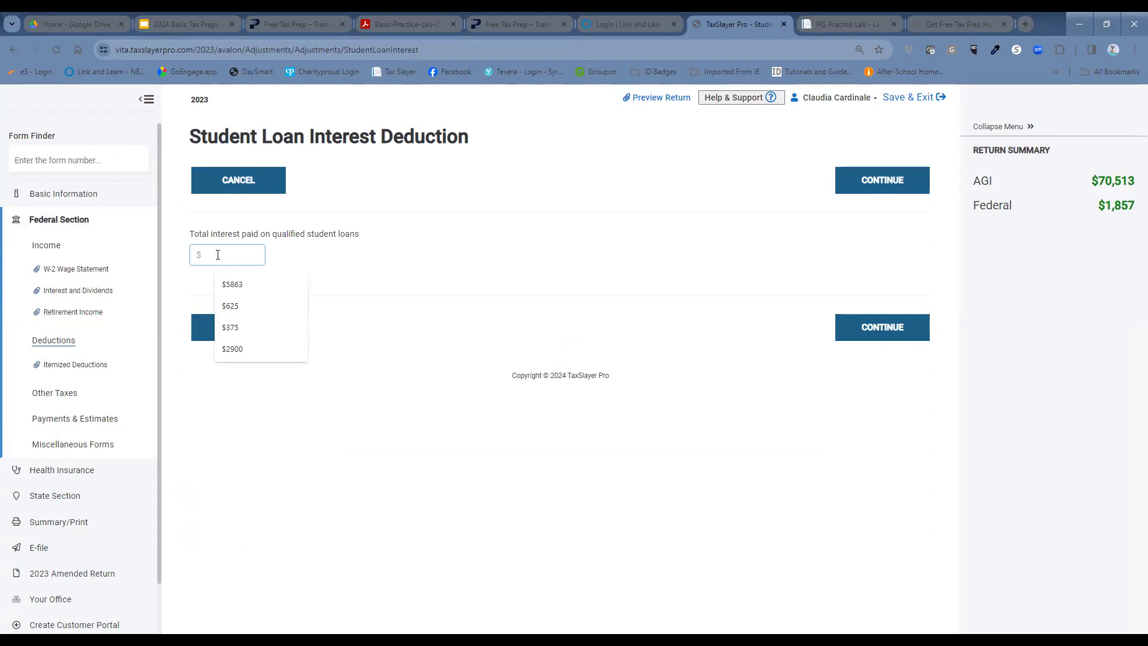
pyautogui.write('3500')
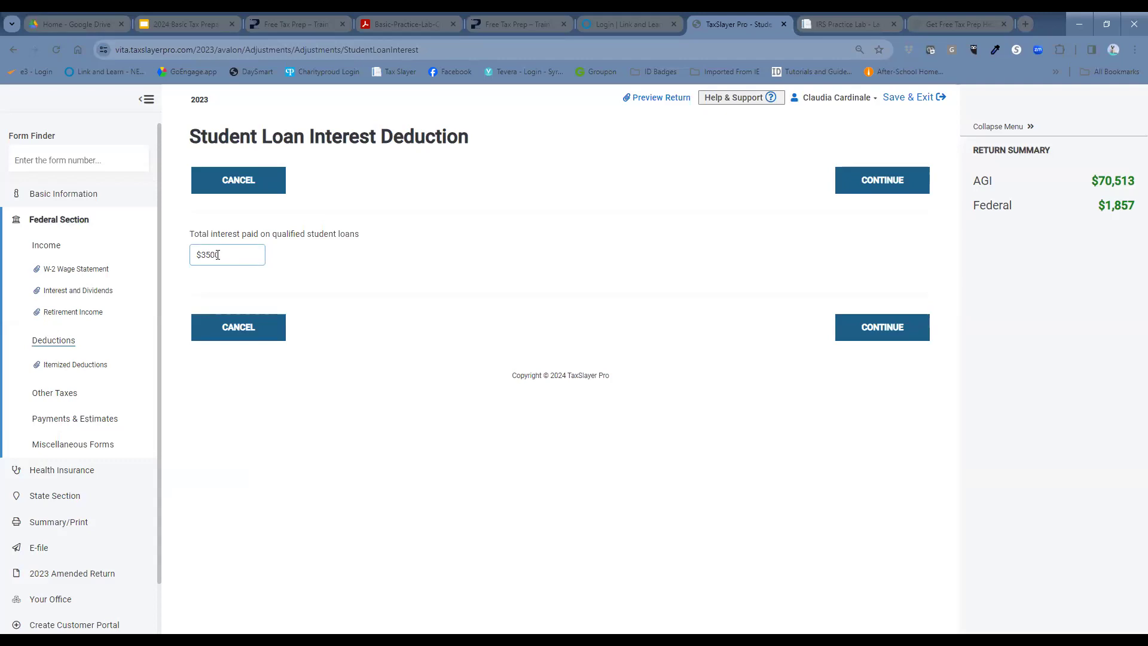
pyautogui.click(843, 331)
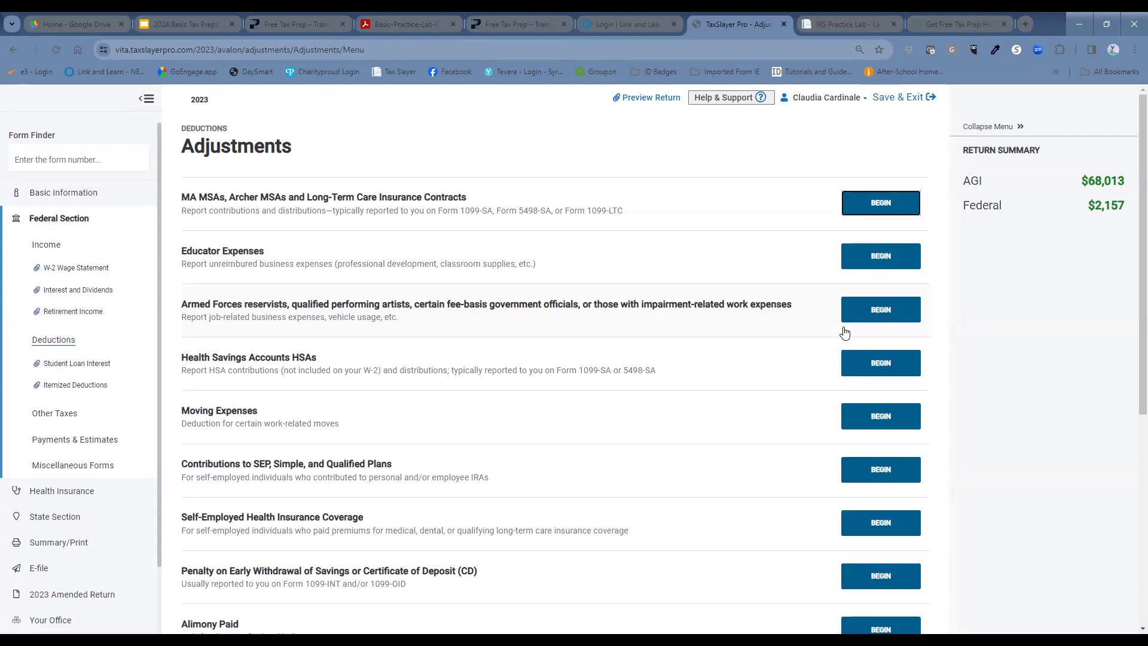
# Step: Search Form Finder for 1098-T and open the Form 1098-T, Tuition Statement entry
pyautogui.click(105, 156)
pyautogui.write('1098-T')
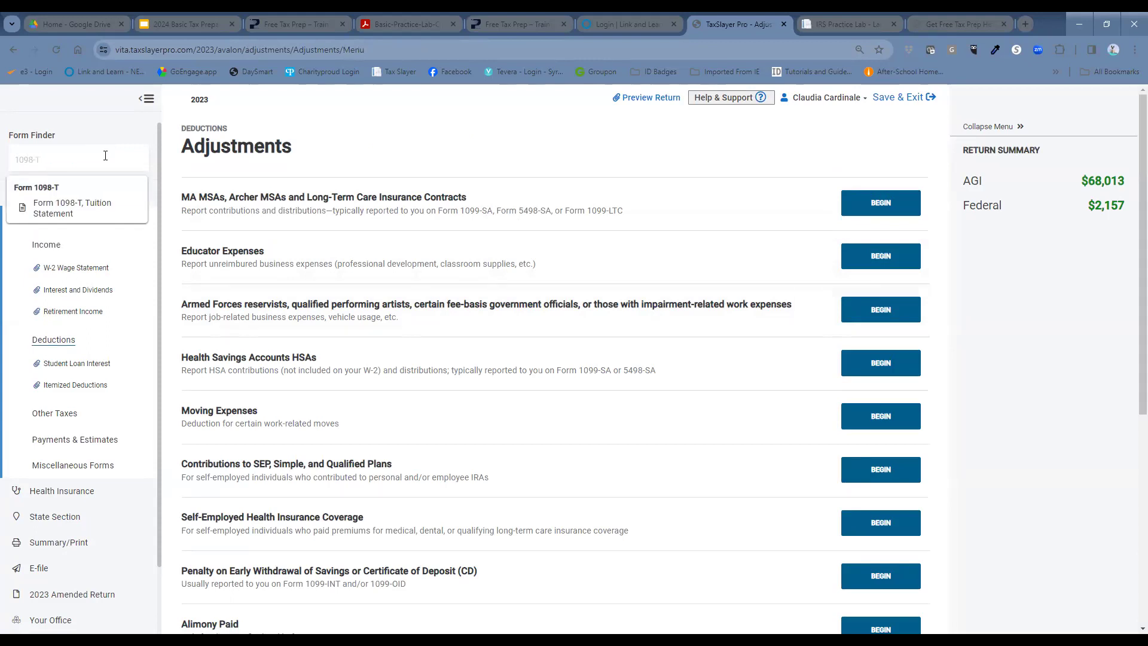
pyautogui.click(114, 210)
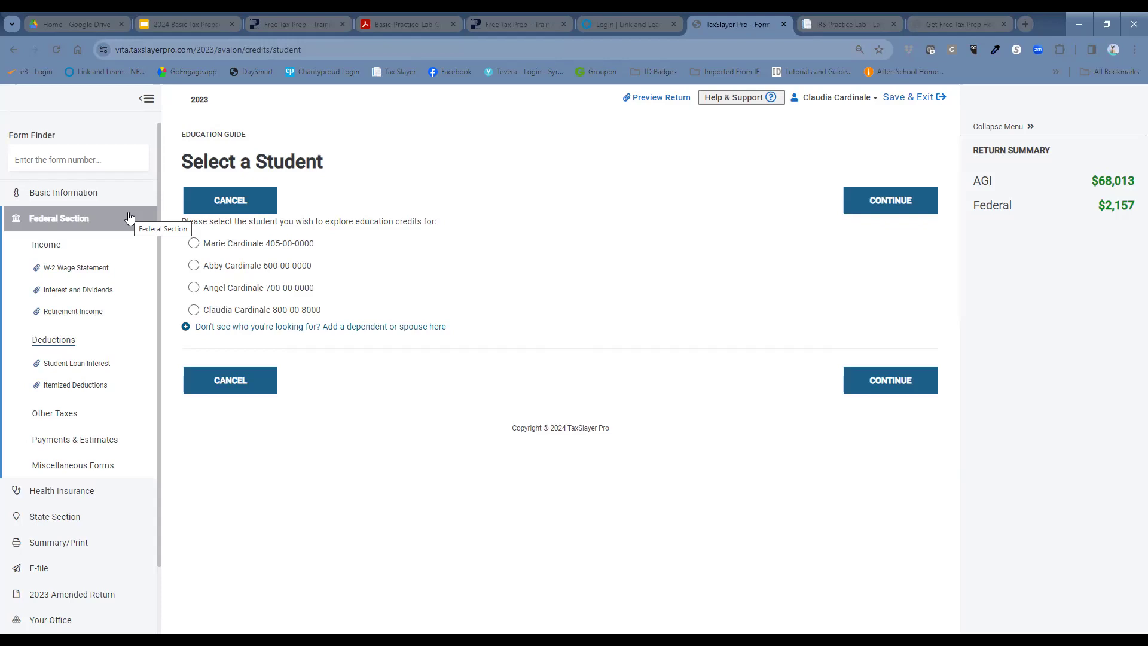
# Step: Pick the taxpayer as student, then answer Yes for a 2023 Form 1098-T and No for 2022
pyautogui.click(194, 310)
pyautogui.click(194, 311)
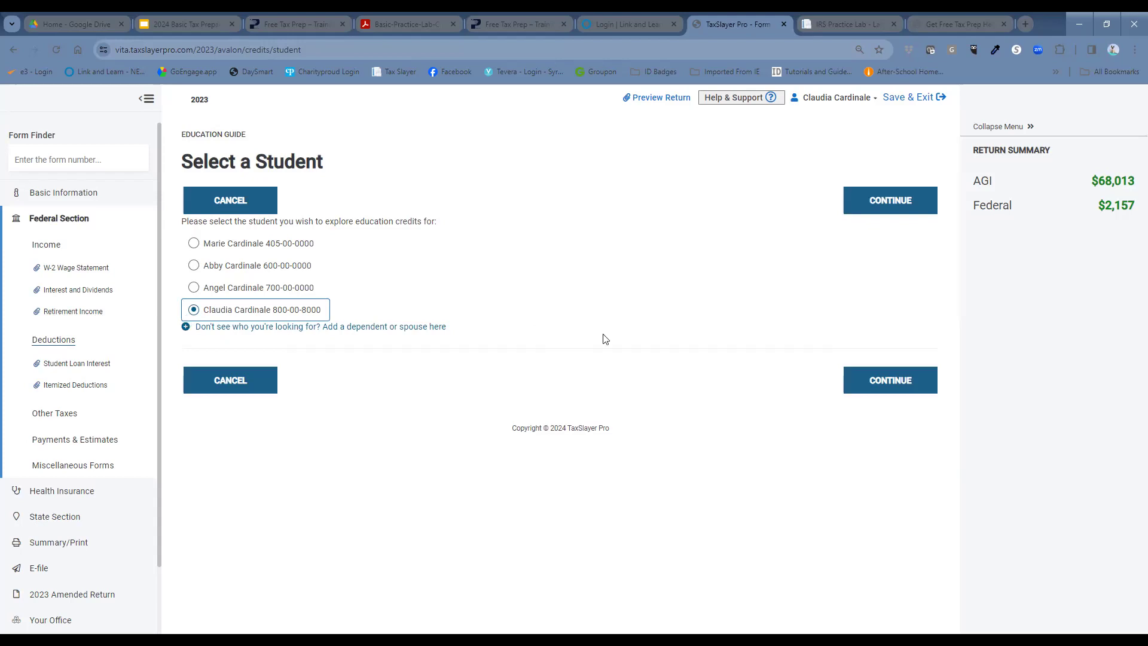
pyautogui.click(875, 388)
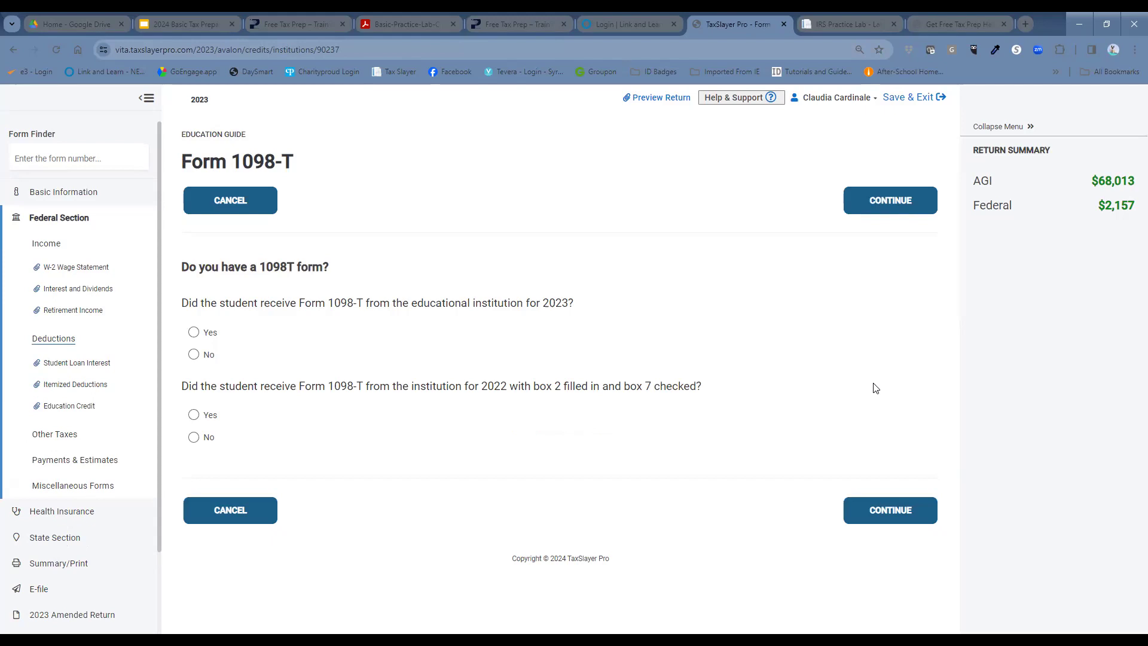
pyautogui.click(197, 333)
pyautogui.click(194, 439)
pyautogui.click(889, 515)
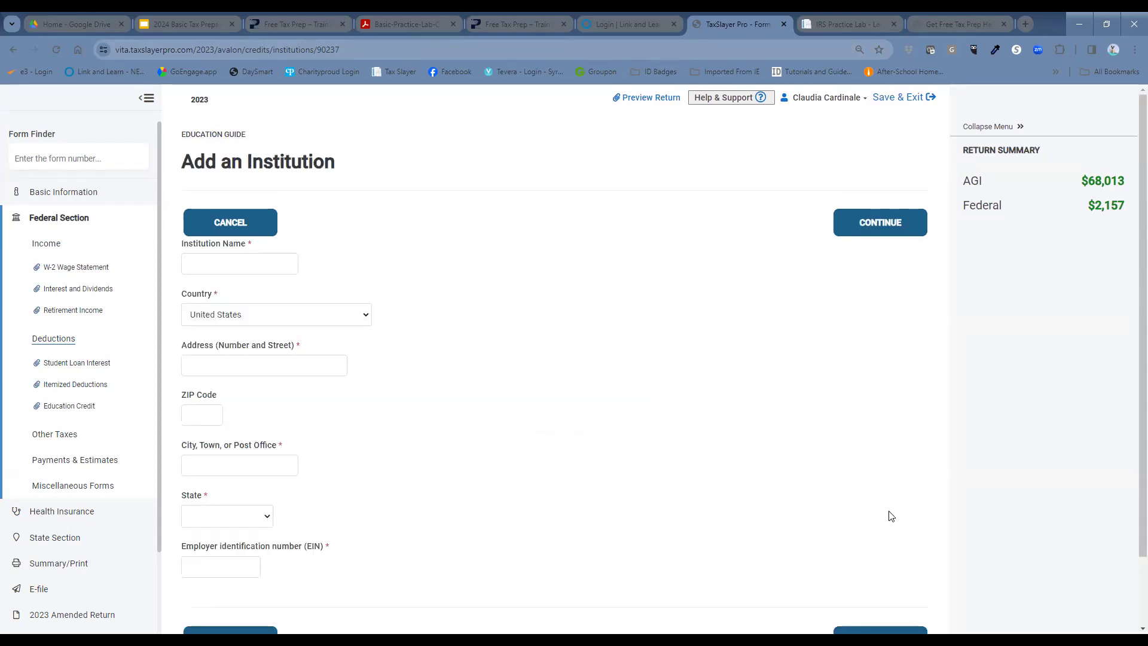
# Step: Add institution 'Syracuse Ubiverstity', 119 Bowne Hall, ZIP 13244, with its EIN, and save
pyautogui.click(277, 263)
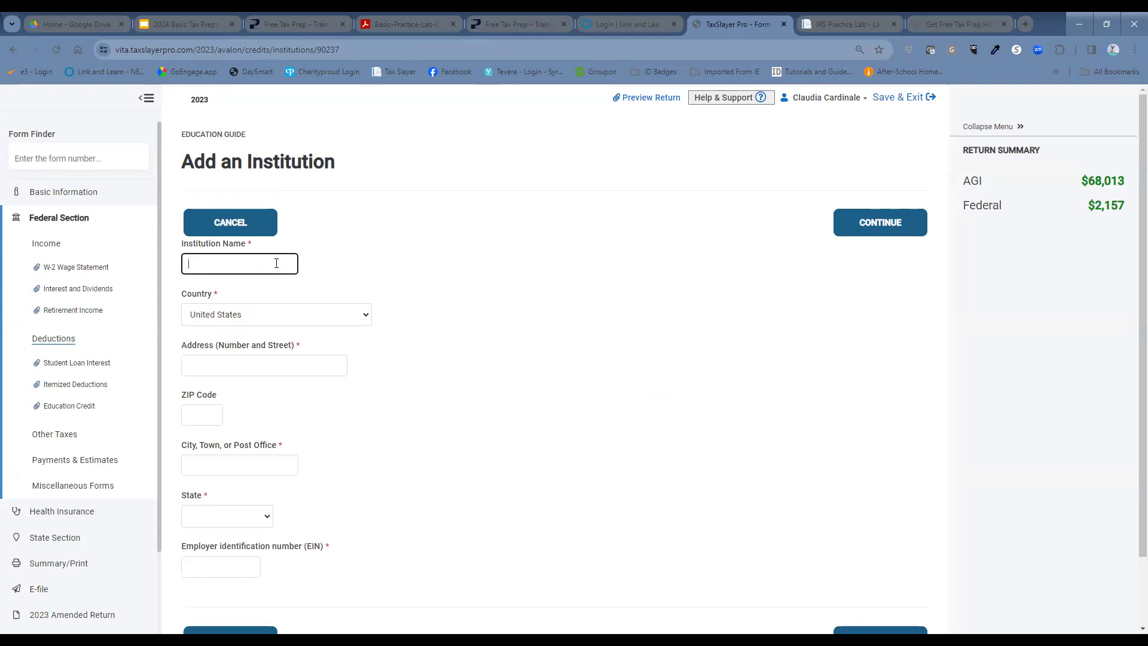
pyautogui.write('Syracus')
pyautogui.write('e Ub')
pyautogui.write('ivers')
pyautogui.write('tity')
pyautogui.click(293, 317)
pyautogui.click(292, 362)
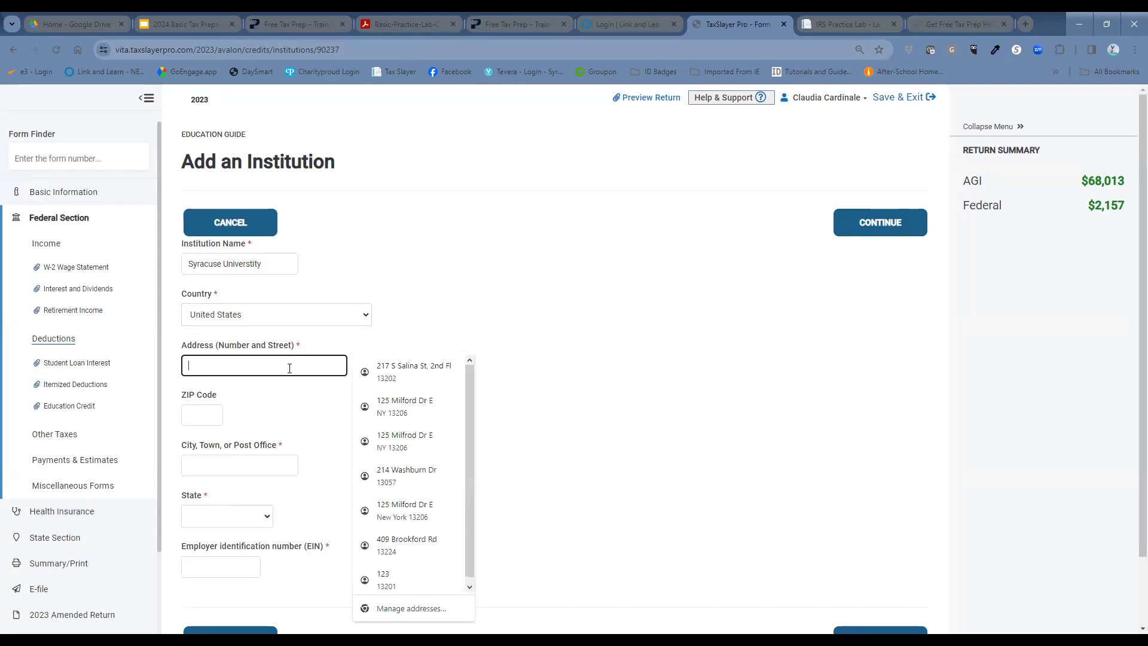
pyautogui.write('119 B')
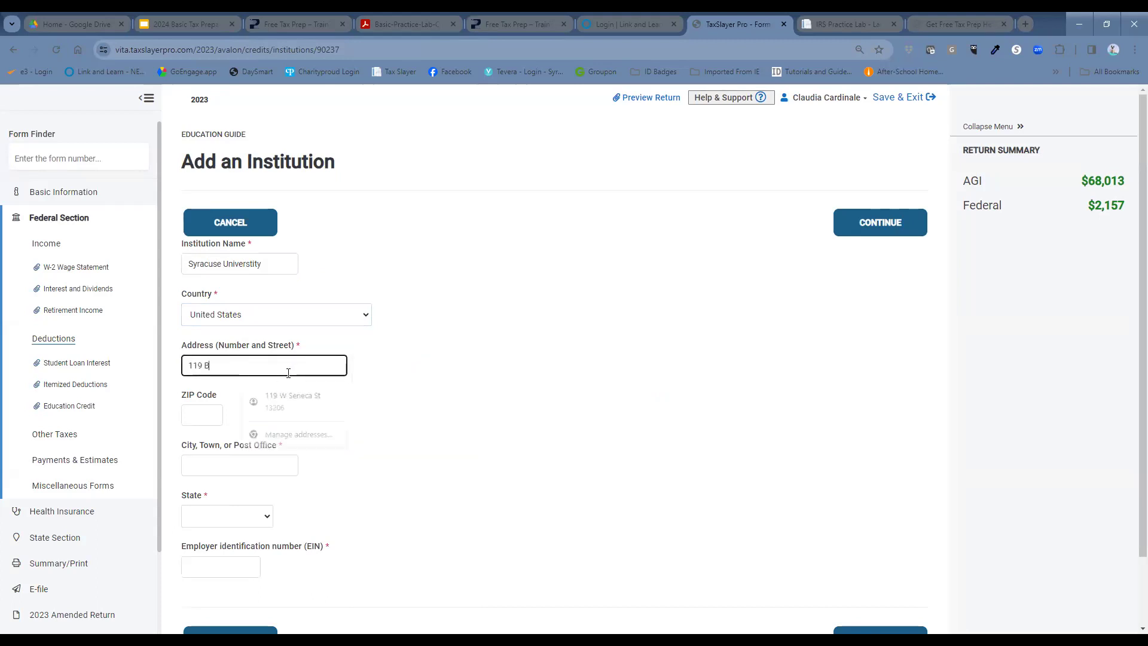
pyautogui.write('owne Hall')
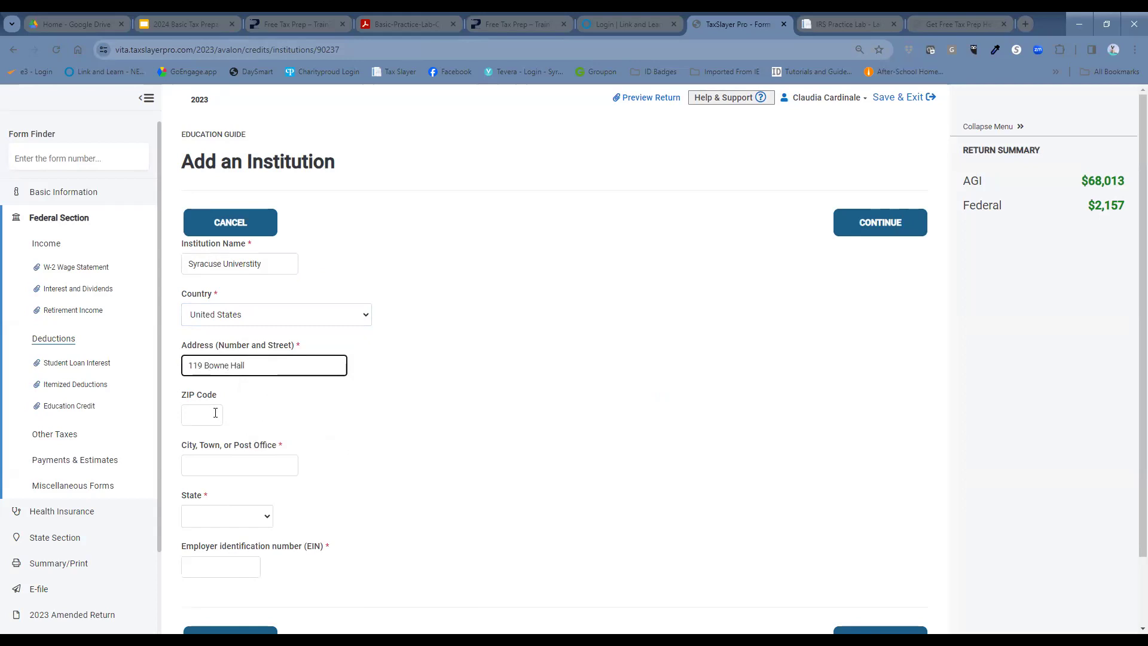
pyautogui.click(202, 416)
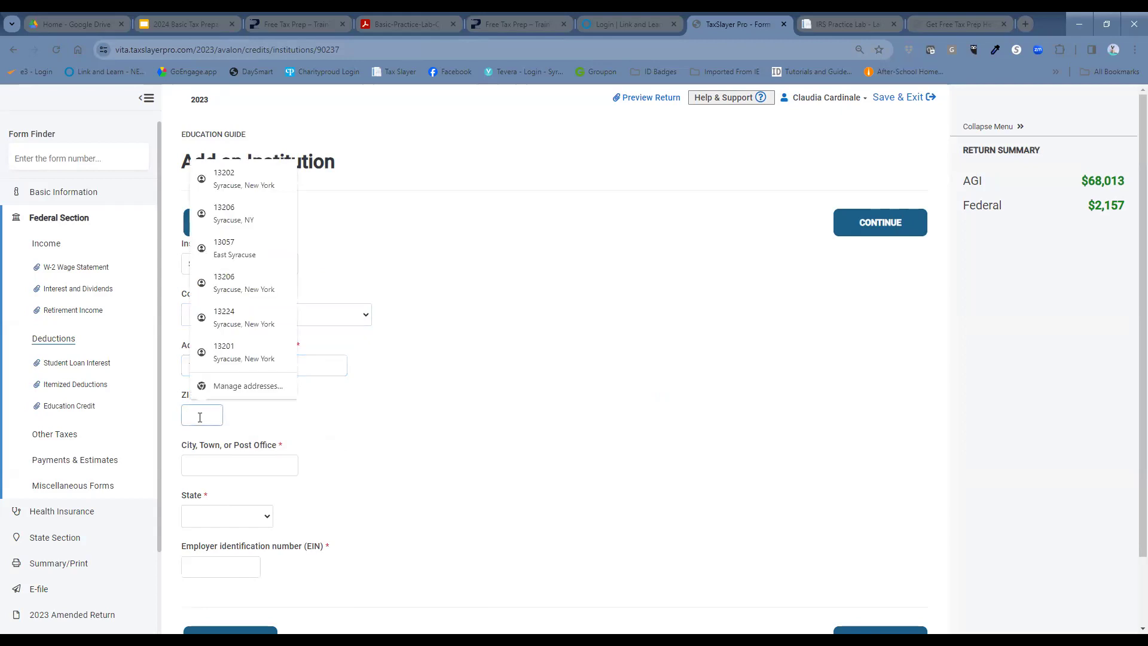
pyautogui.write('13244')
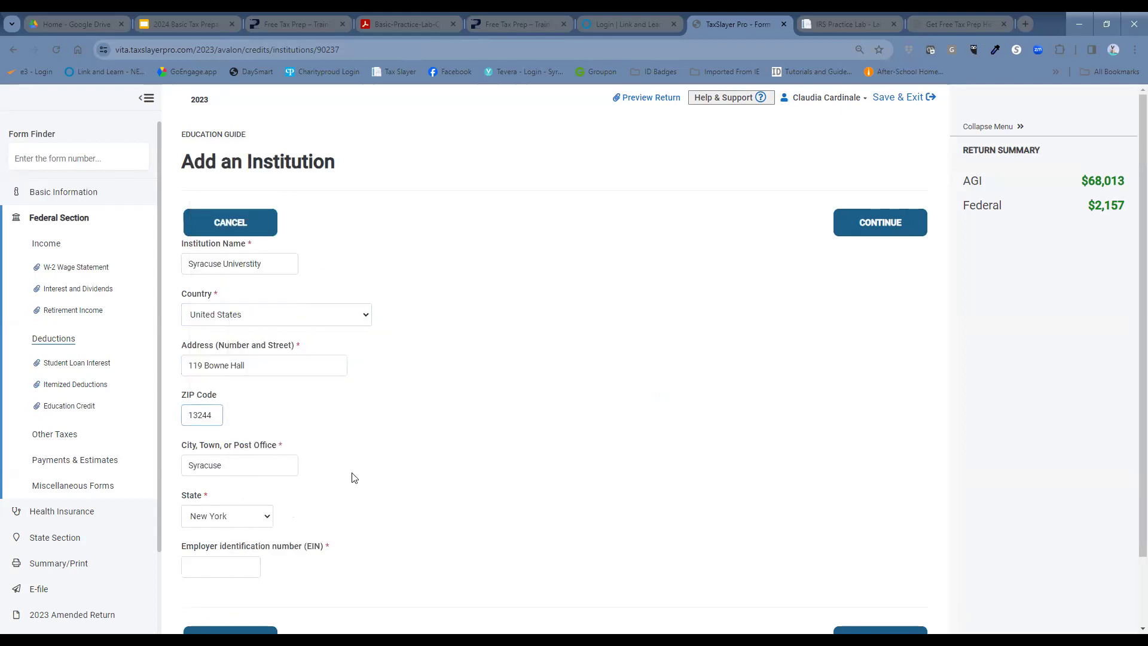
pyautogui.click(214, 568)
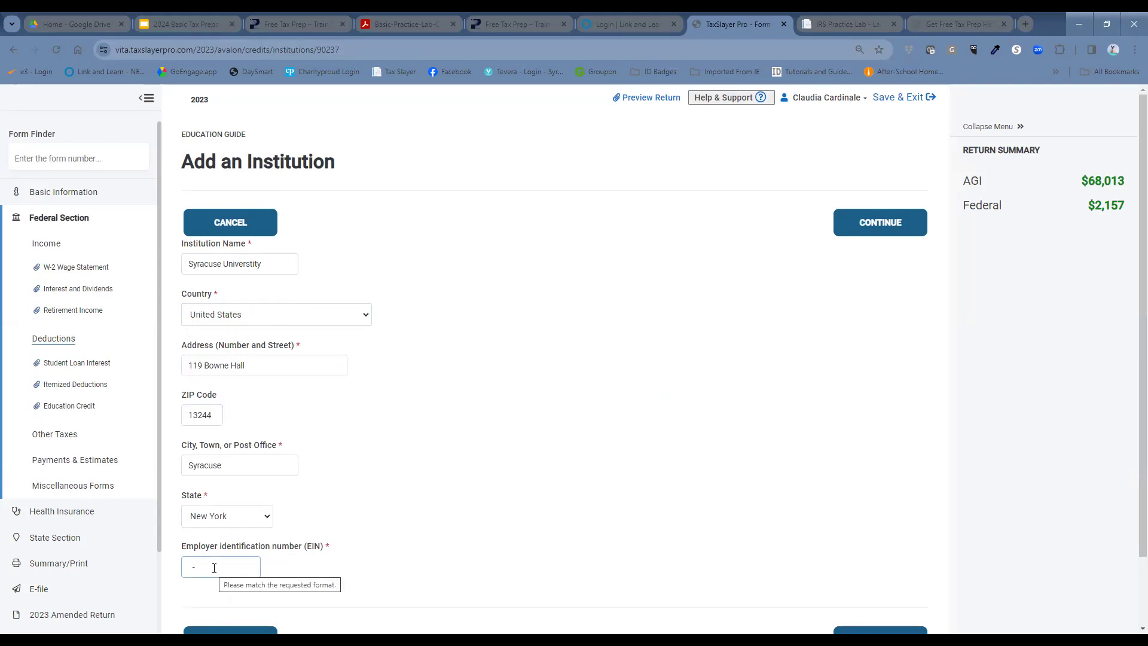
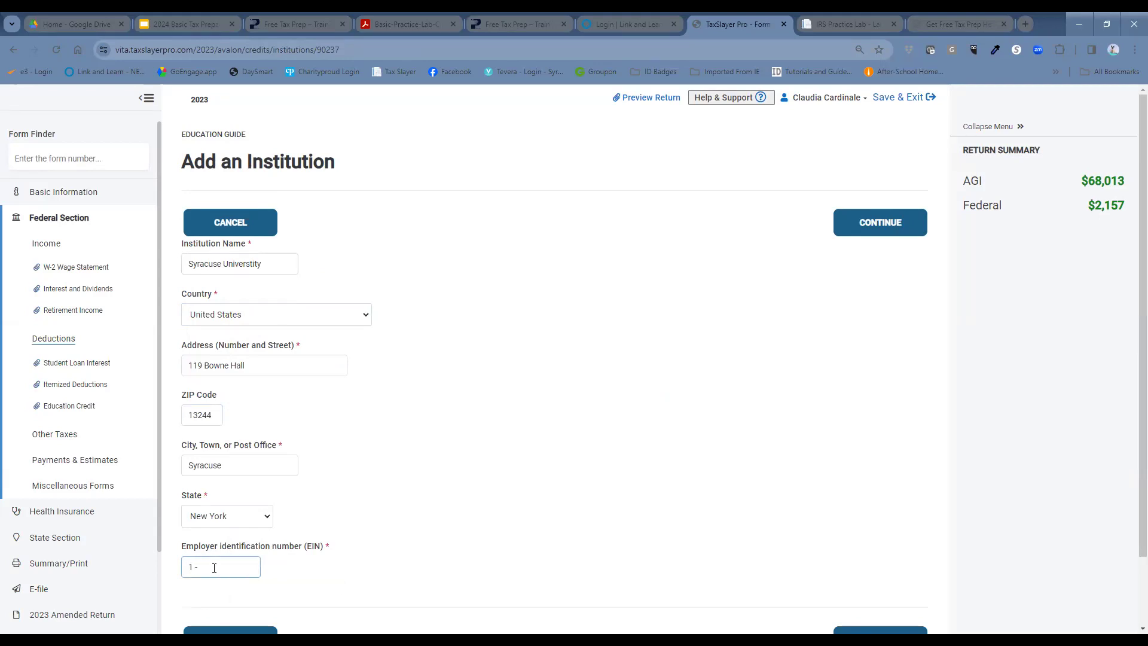
pyautogui.scroll(-1, 635, 468)
pyautogui.click(635, 458)
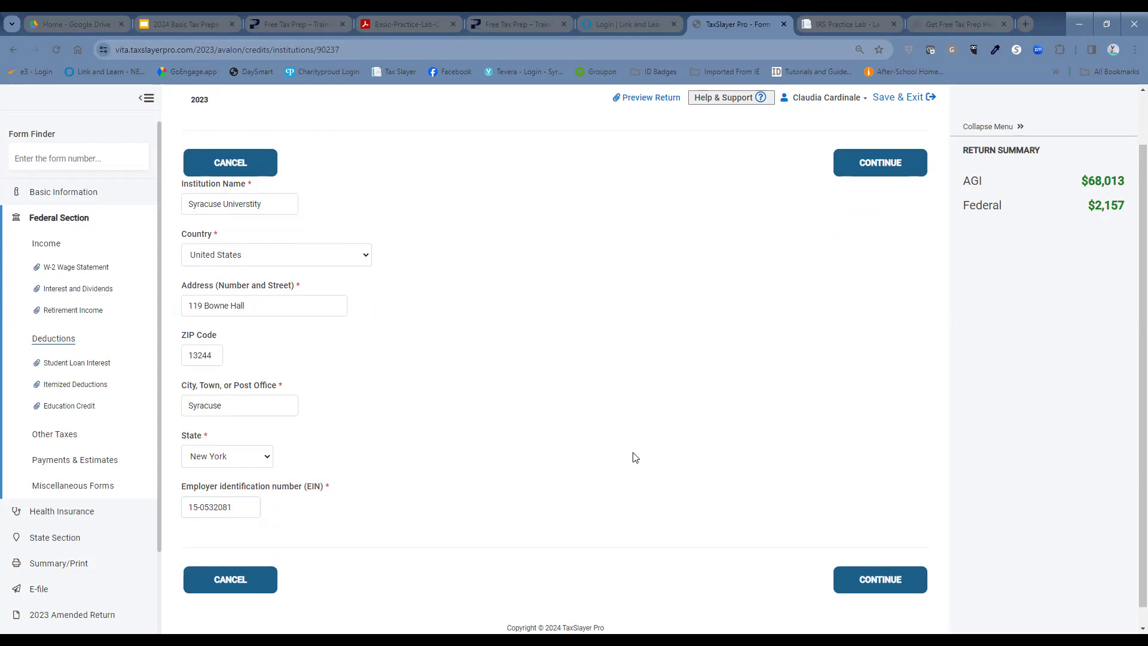
pyautogui.click(879, 580)
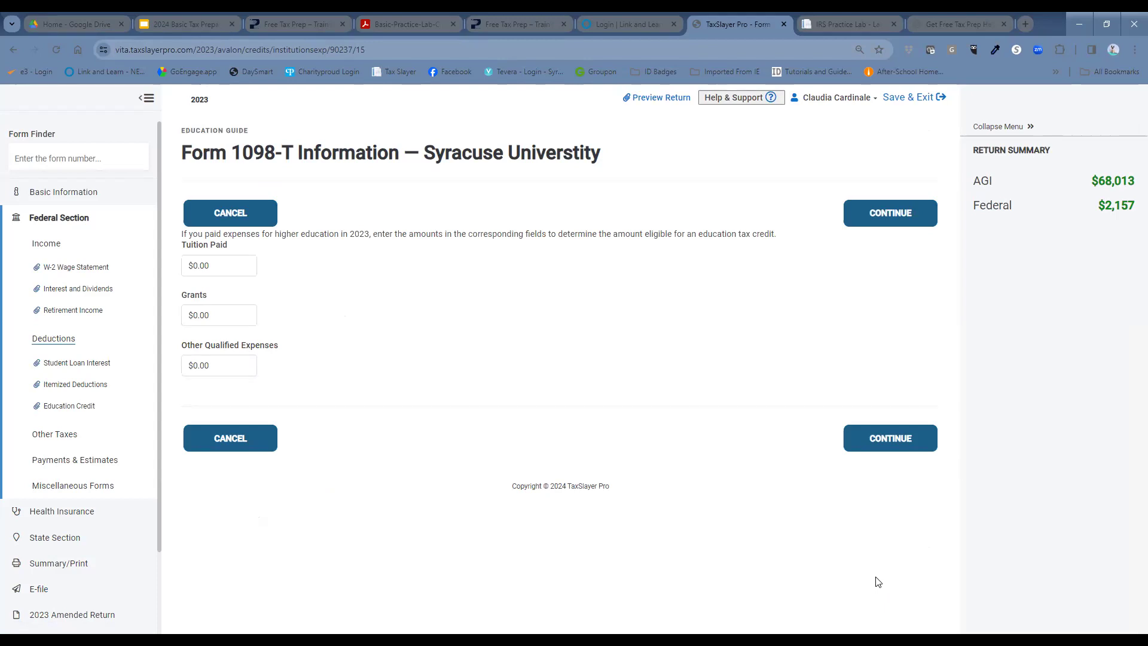
# Step: Enter $6600 tuition paid, leaving Grants and Other Qualified Expenses at $0.00
pyautogui.click(233, 268)
pyautogui.write('6600')
pyautogui.click(457, 305)
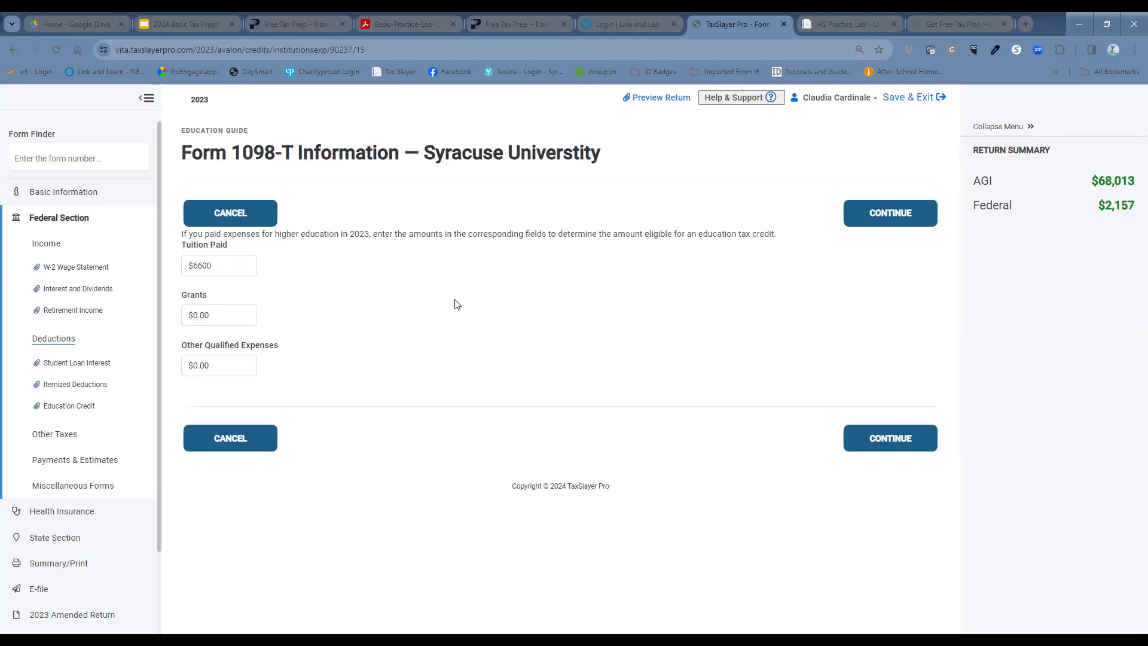
pyautogui.click(208, 297)
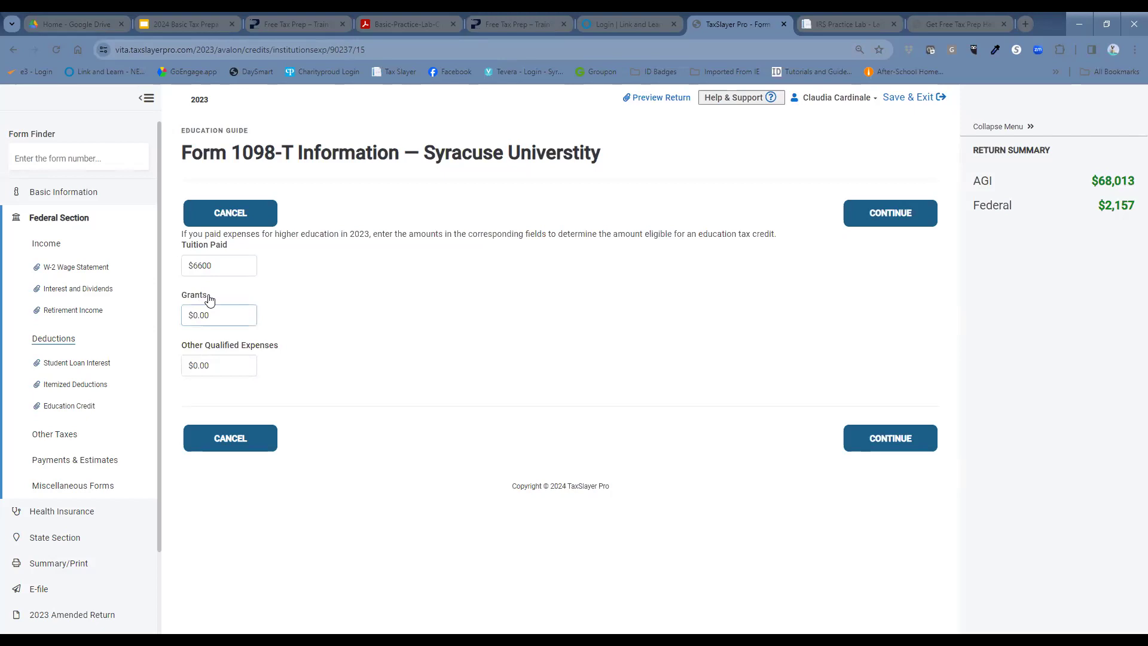
pyautogui.click(242, 333)
pyautogui.click(210, 366)
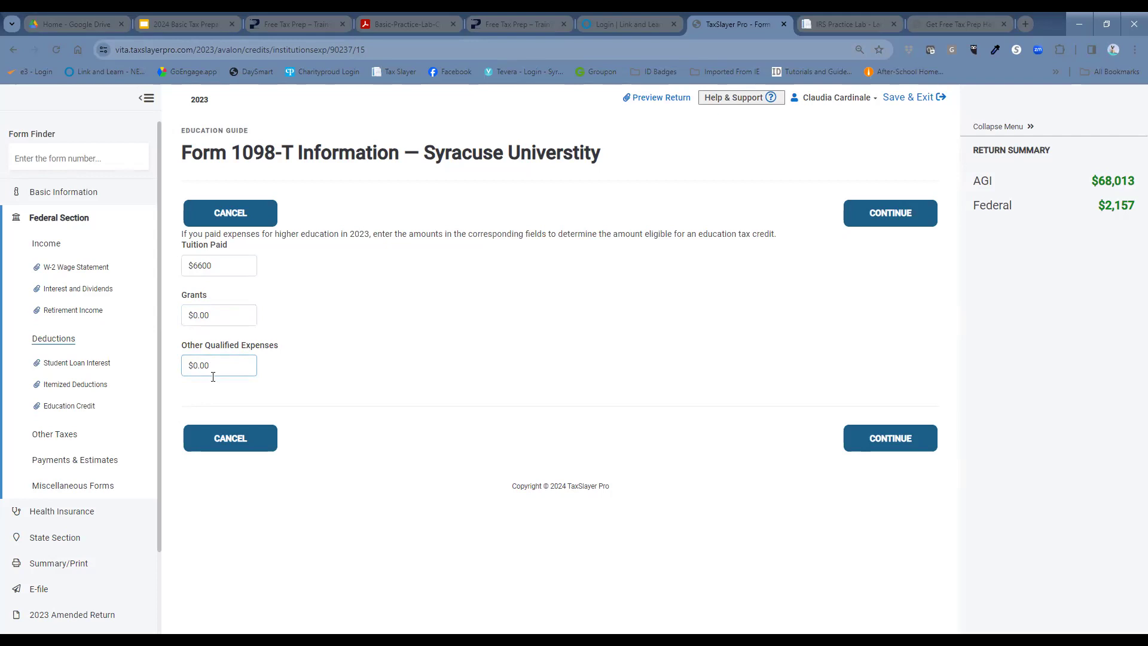
pyautogui.click(175, 320)
# Step: Save the 1098-T amounts, recheck the Syracuse Universtity entry, and proceed to AOTC eligibility questions
pyautogui.click(912, 440)
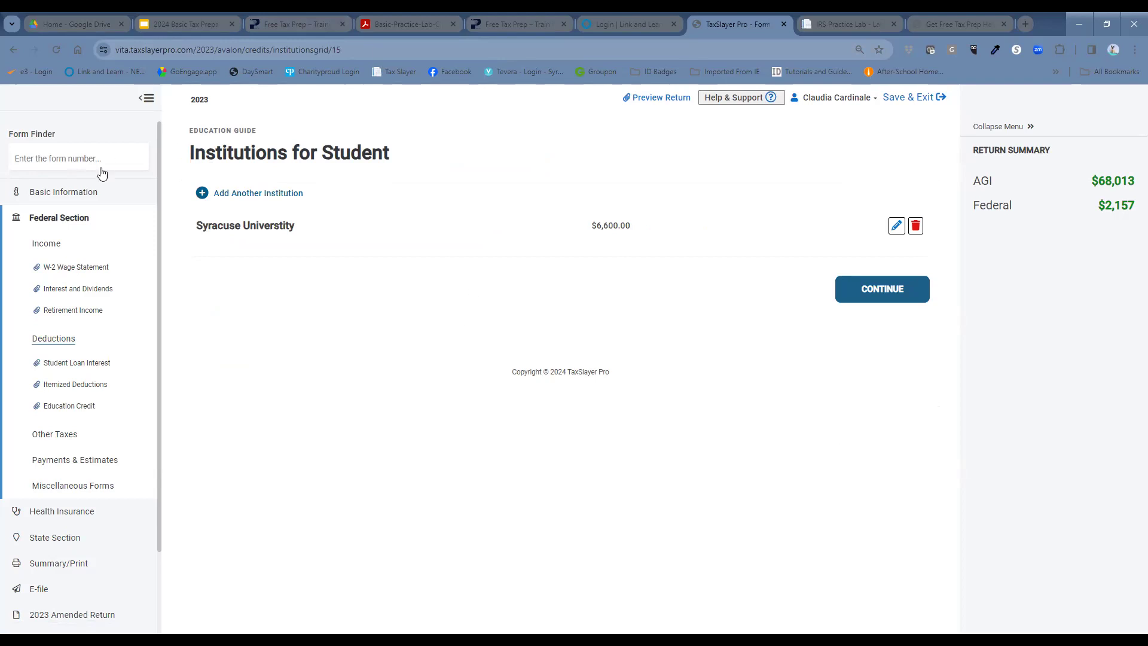
pyautogui.click(896, 226)
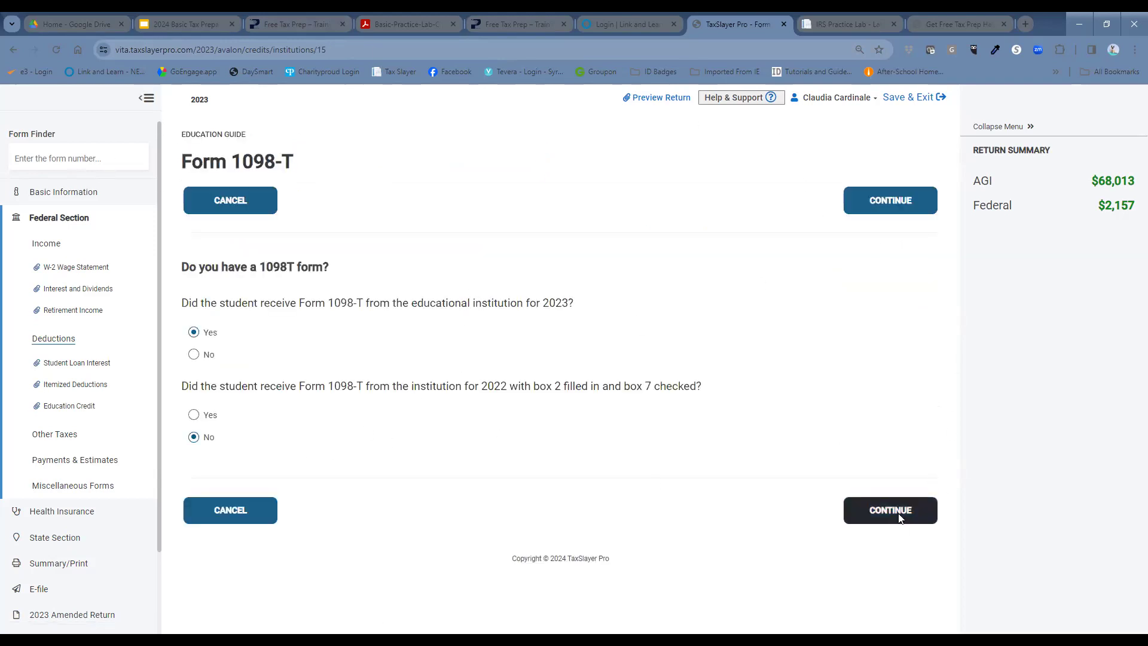
pyautogui.click(900, 516)
pyautogui.scroll(-2, 520, 476)
pyautogui.click(890, 561)
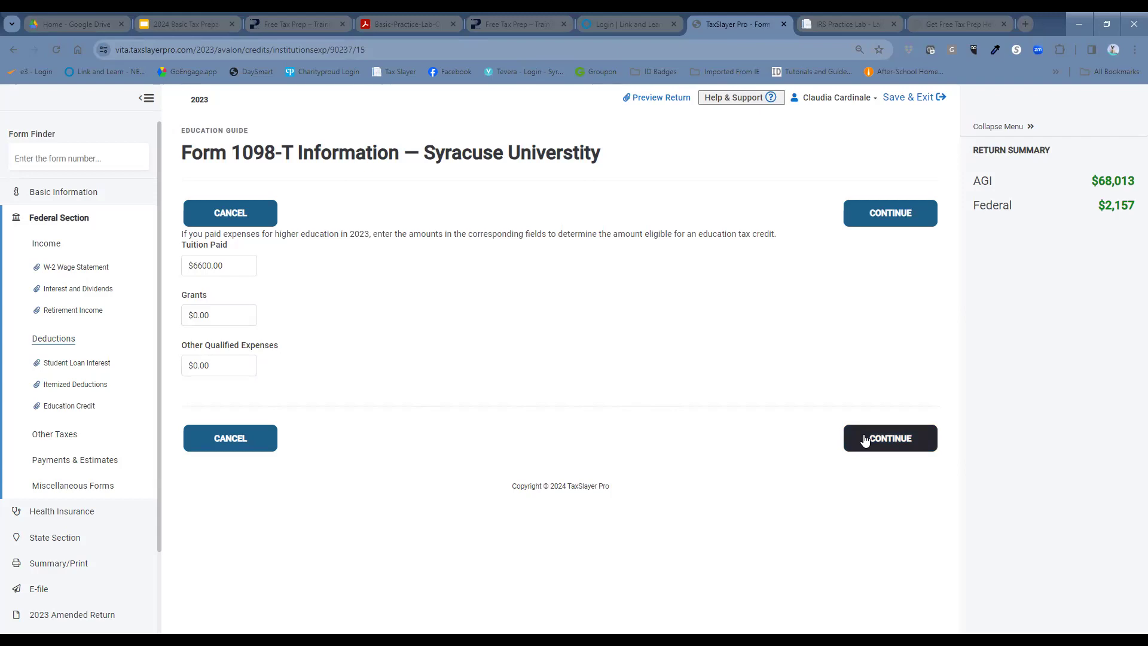
pyautogui.click(865, 440)
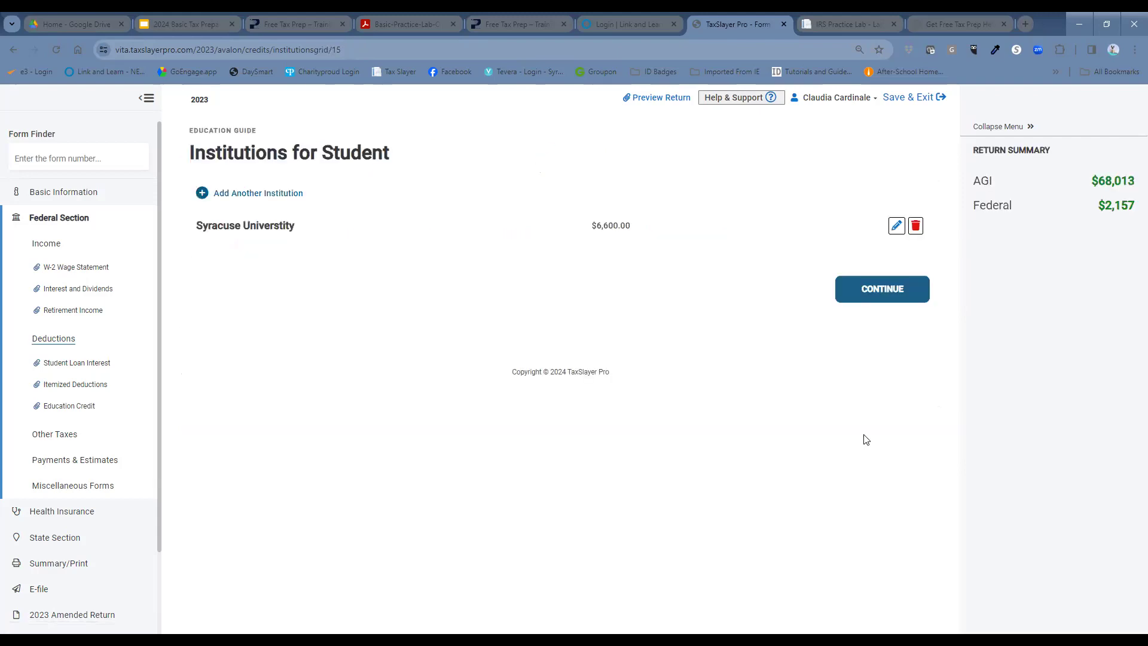
pyautogui.click(881, 295)
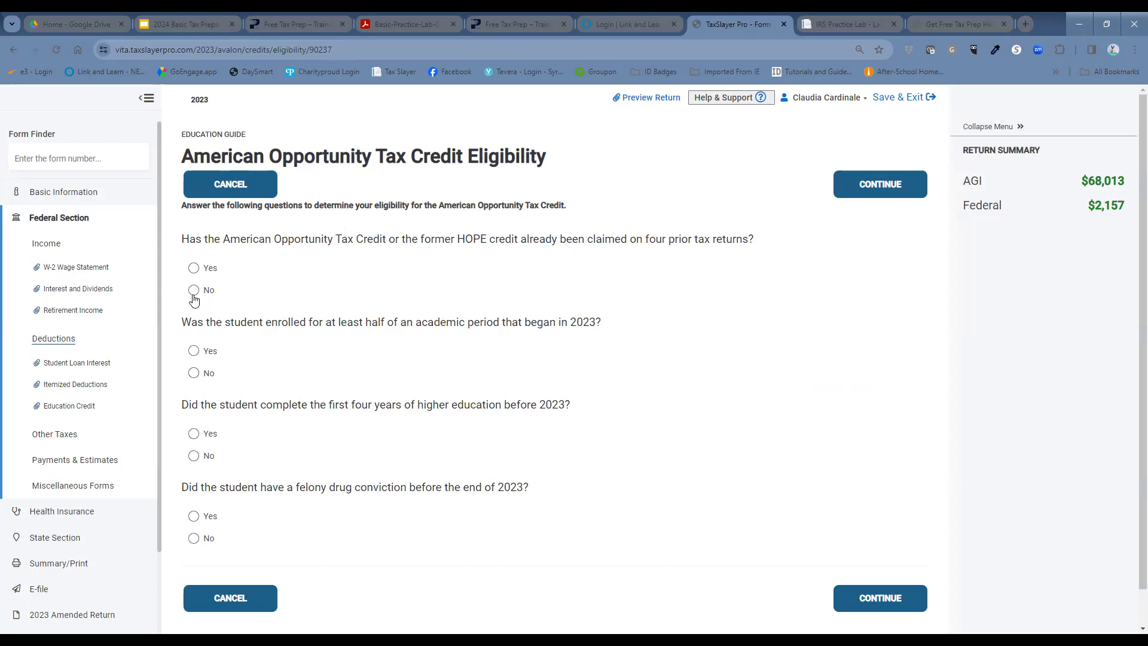
# Step: Answer Yes, No, Yes, No to the four American Opportunity eligibility questions and submit them
pyautogui.click(197, 268)
pyautogui.click(197, 379)
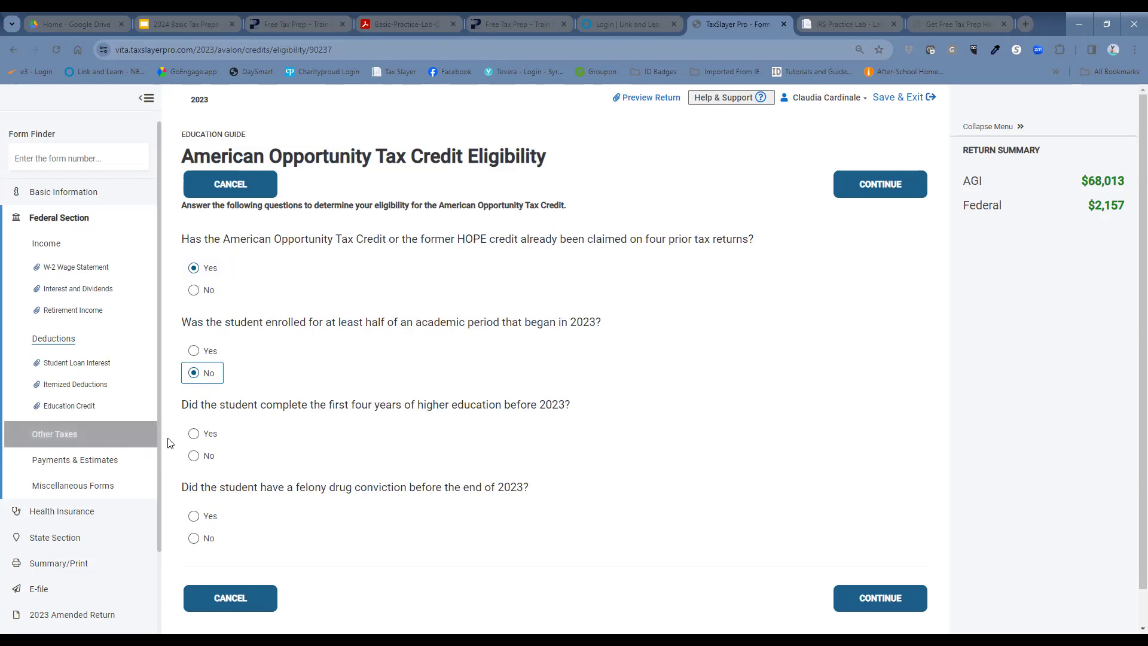
pyautogui.click(193, 436)
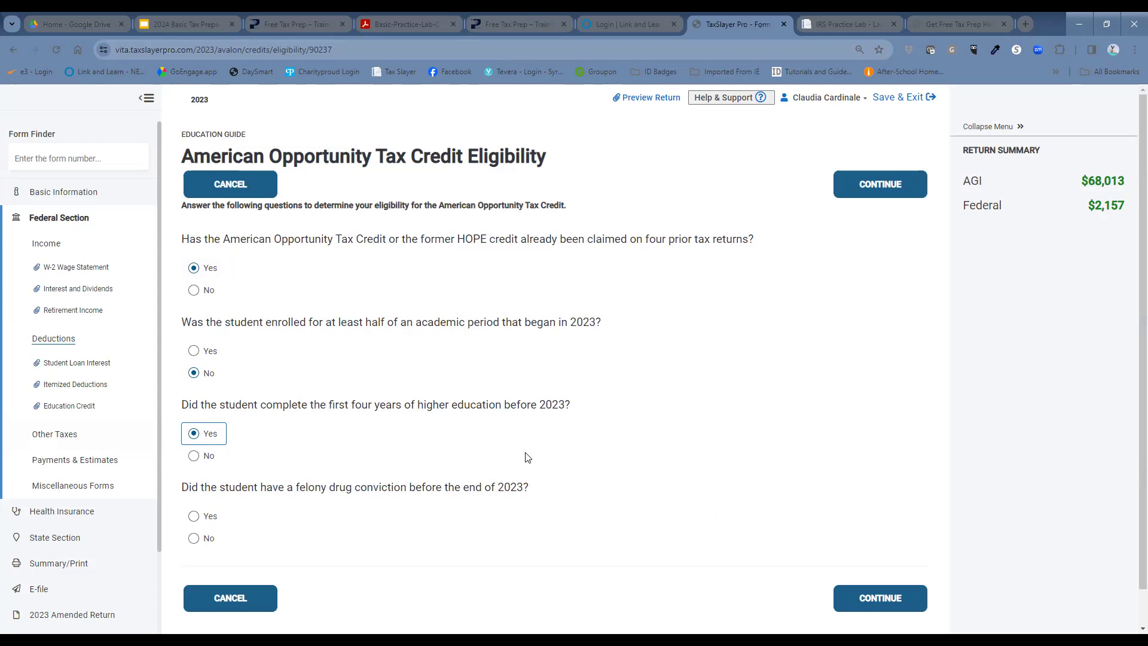
pyautogui.click(193, 538)
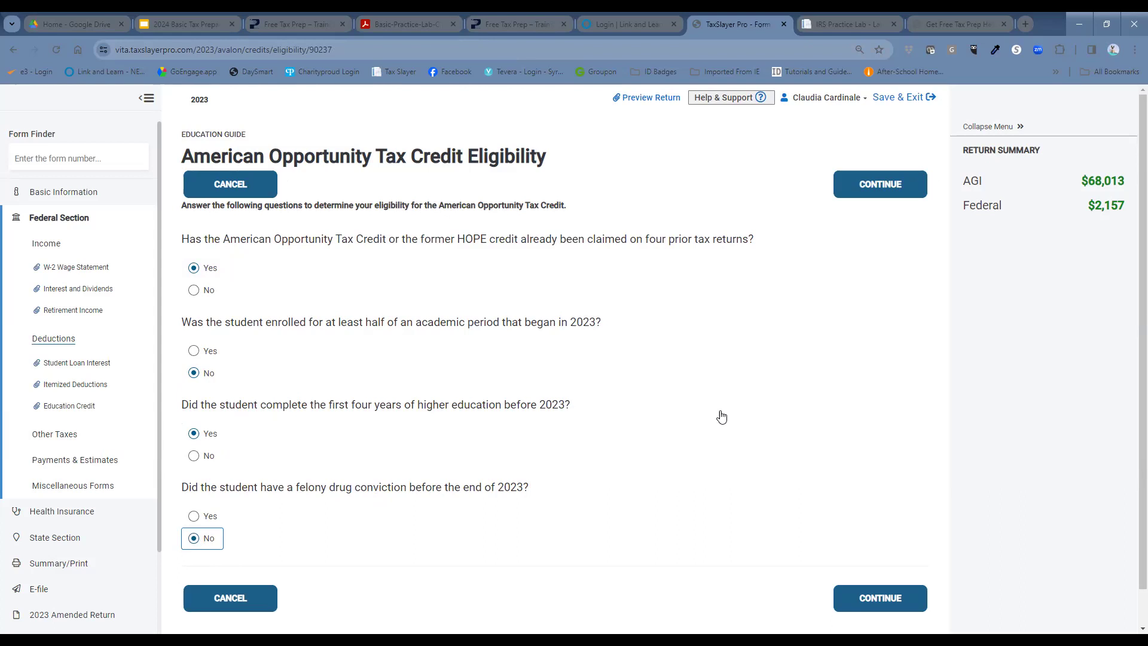
pyautogui.click(876, 602)
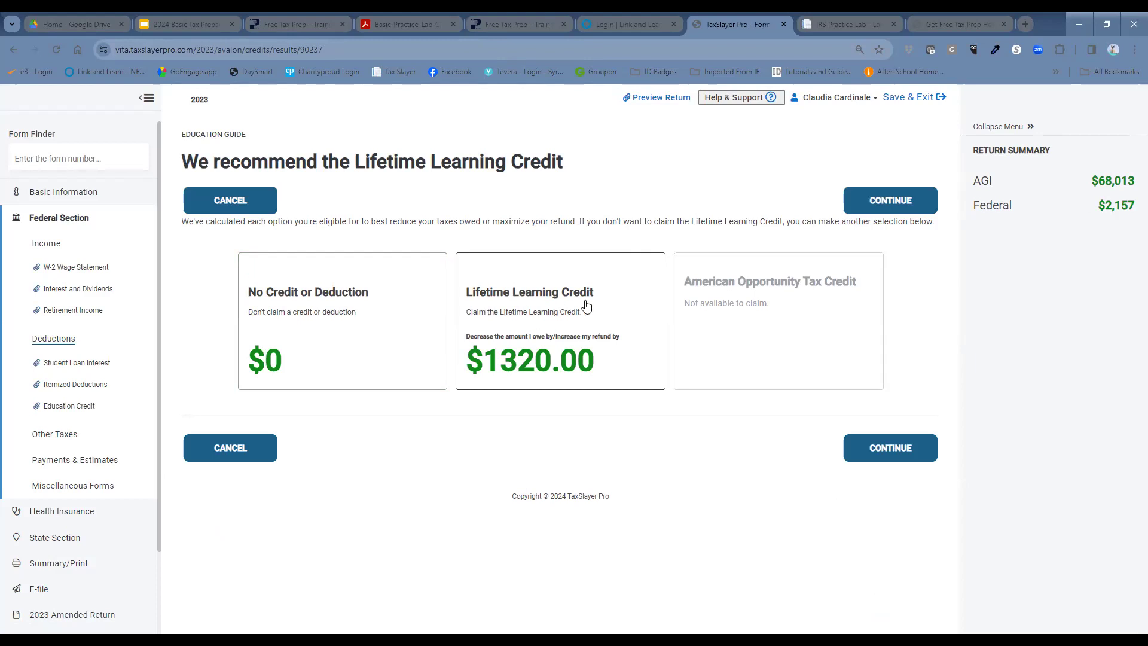
# Step: Claim the Lifetime Learning Credit and continue past the Education Credit Summary
pyautogui.click(619, 286)
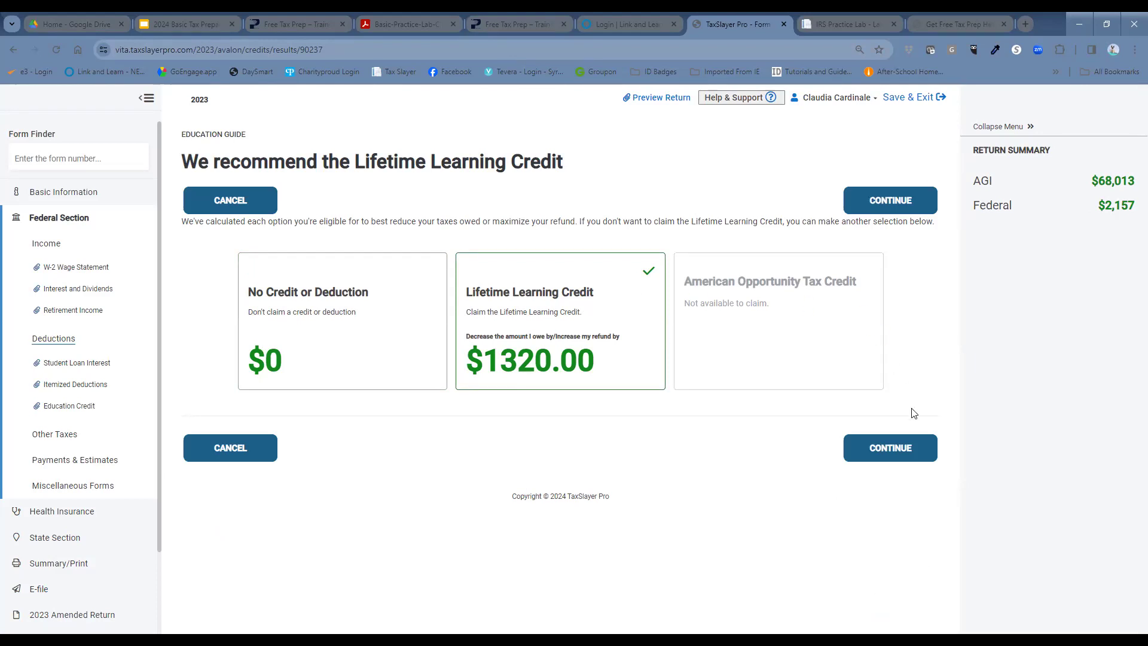
pyautogui.click(904, 447)
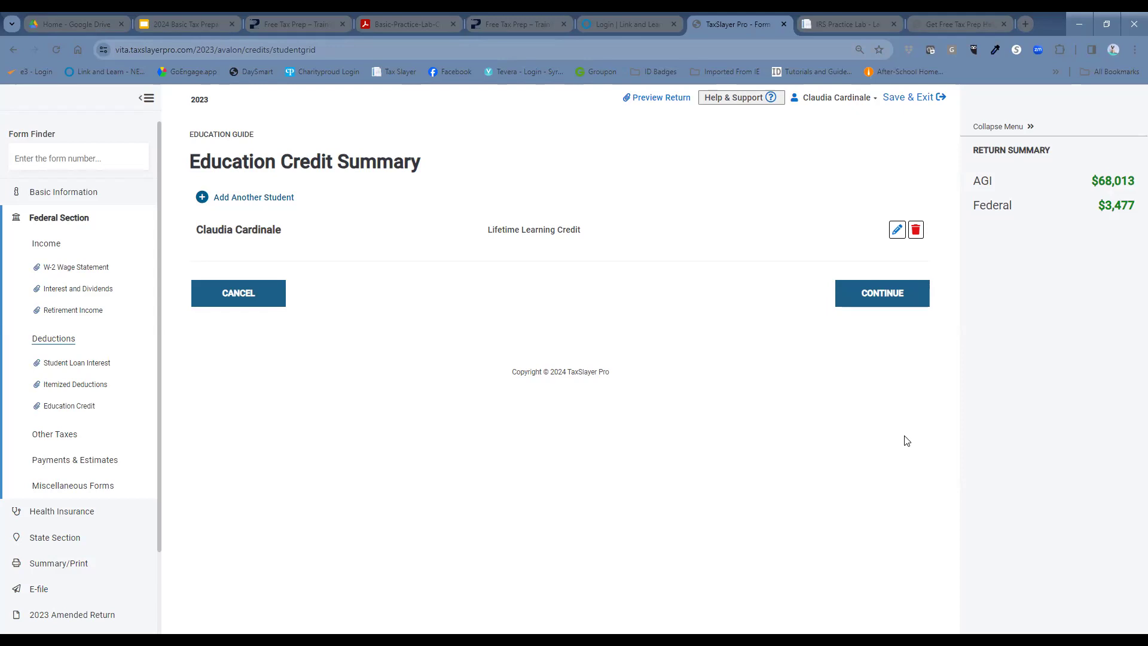
pyautogui.click(868, 303)
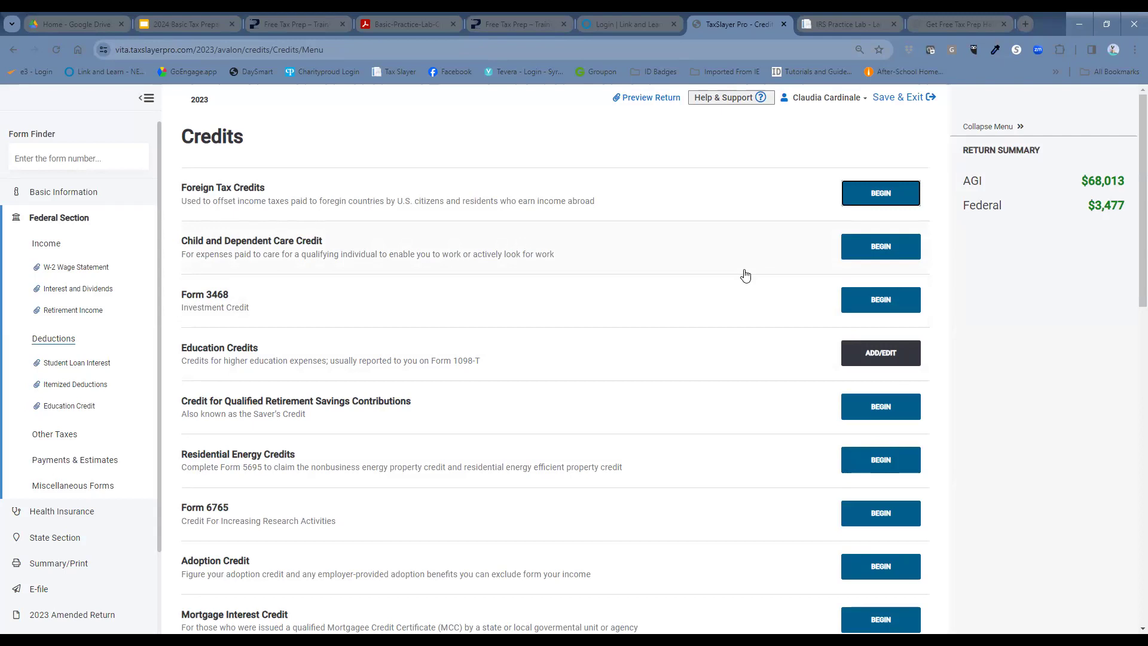
# Step: Begin the Child and Dependent Care Credit to reach the Care Provider Information form
pyautogui.click(856, 250)
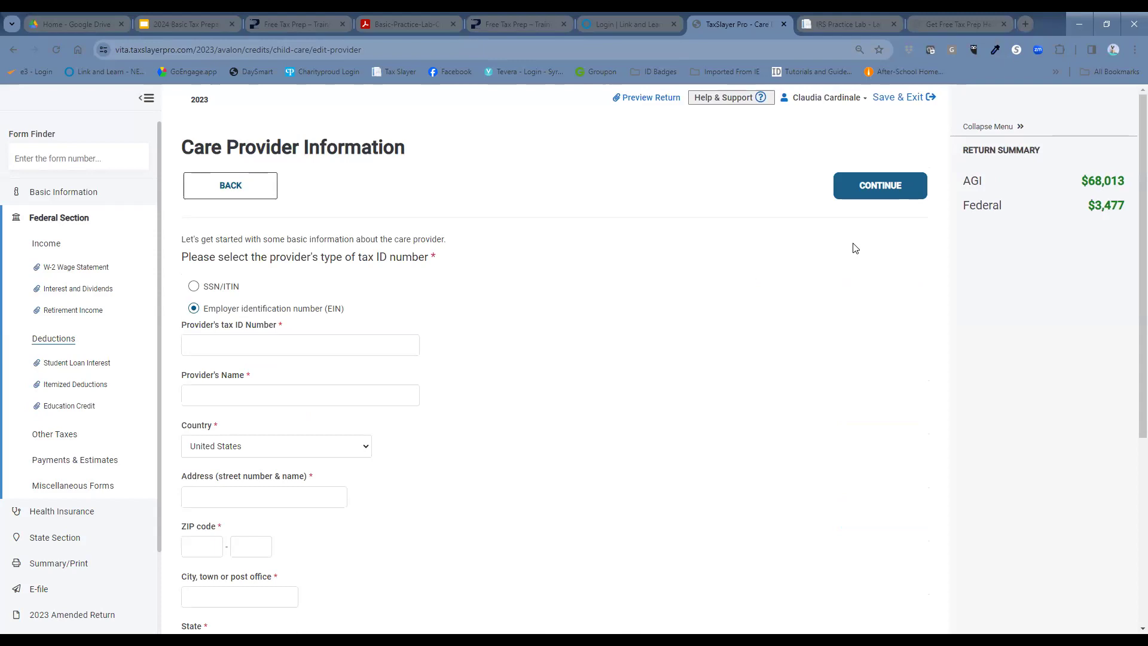
pyautogui.scroll(-1, 730, 299)
# Step: Enter the provider's EIN and name, shortening 'Jewish Community Center' to 'Jewish Community' to fit
pyautogui.click(317, 288)
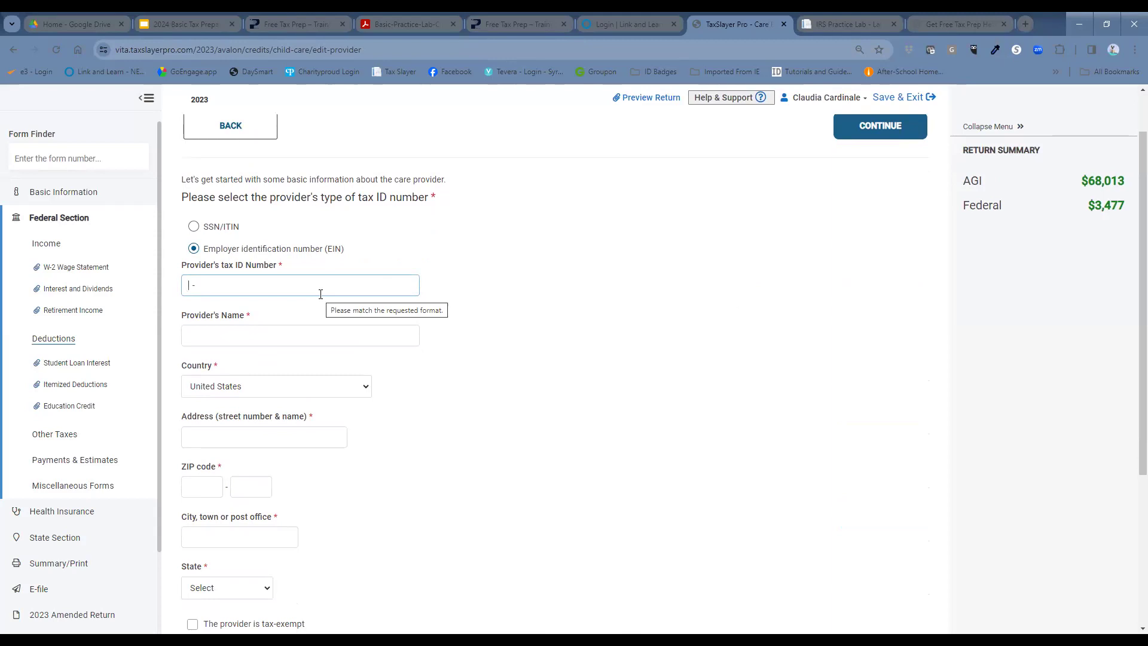
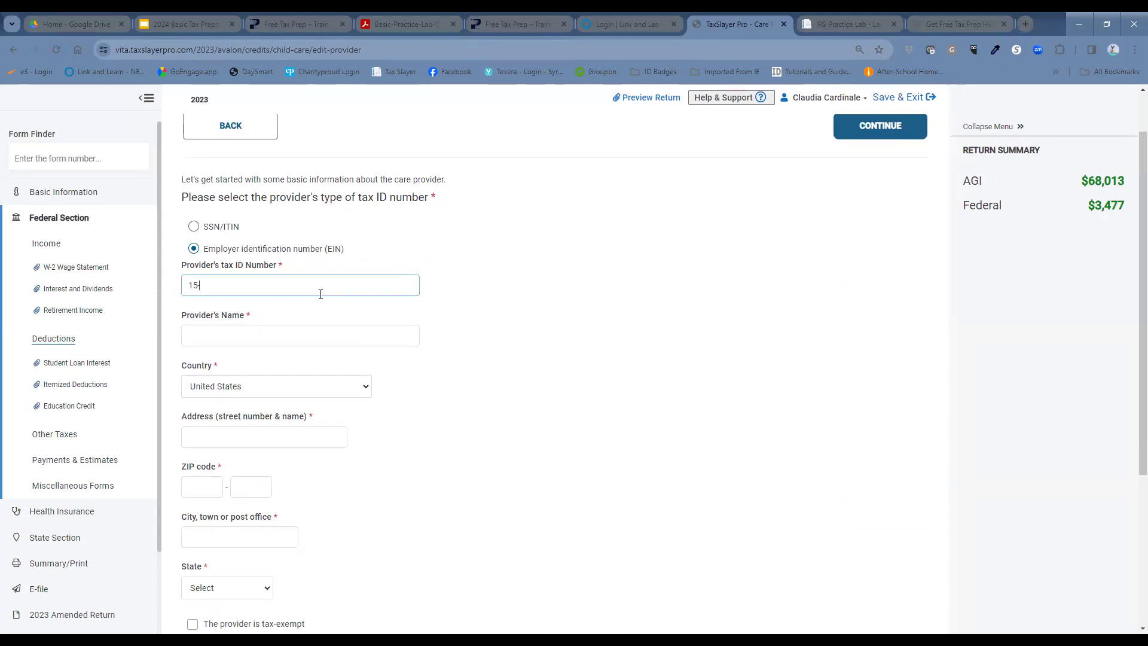
pyautogui.click(668, 292)
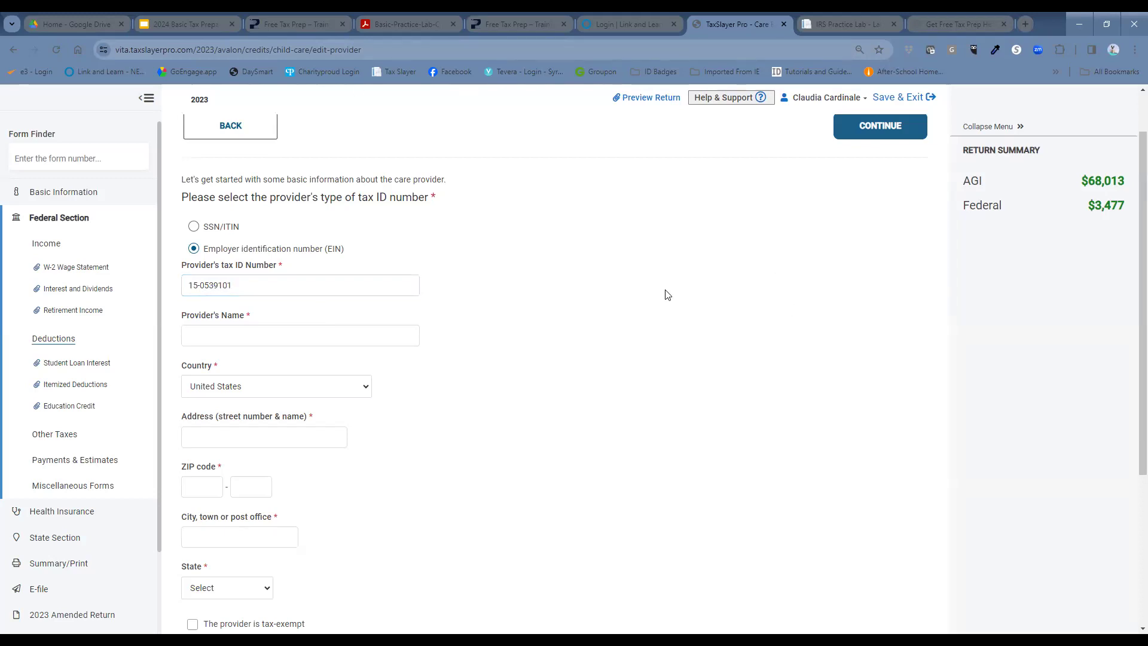
pyautogui.click(295, 338)
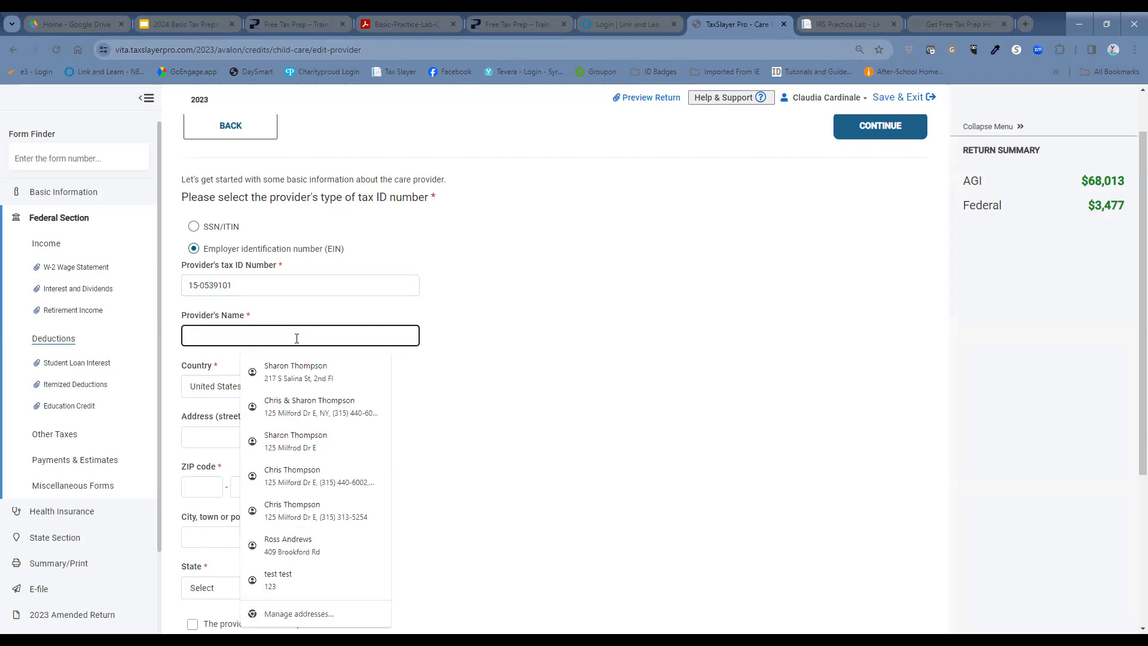
pyautogui.write('Jewish')
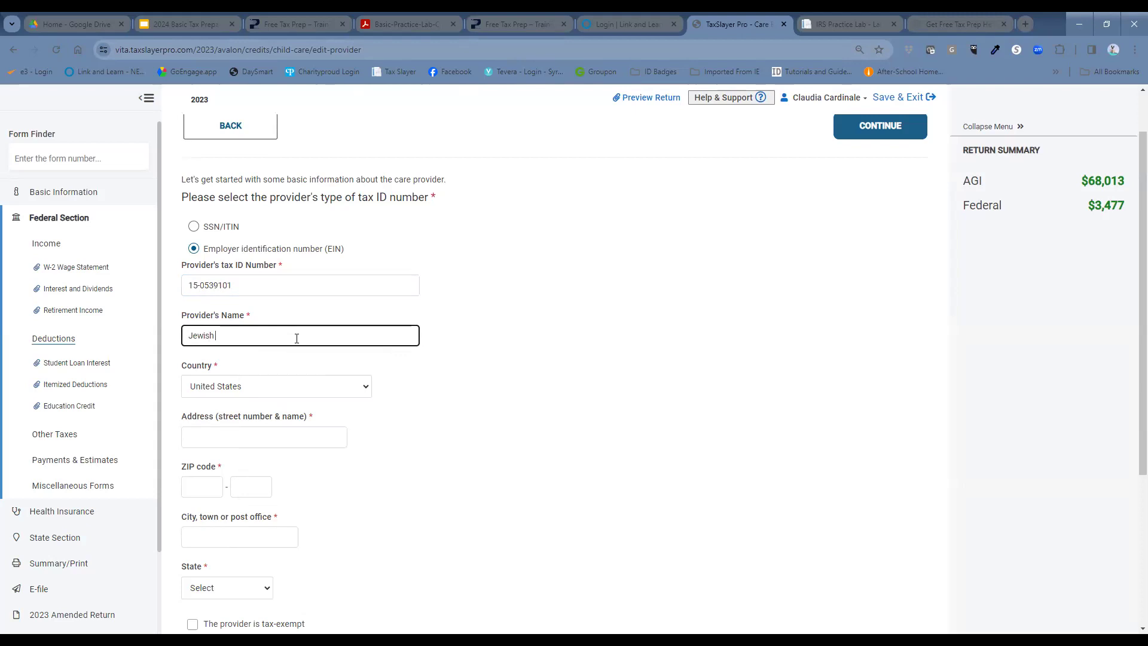
pyautogui.write(' Community Center')
pyautogui.click(337, 443)
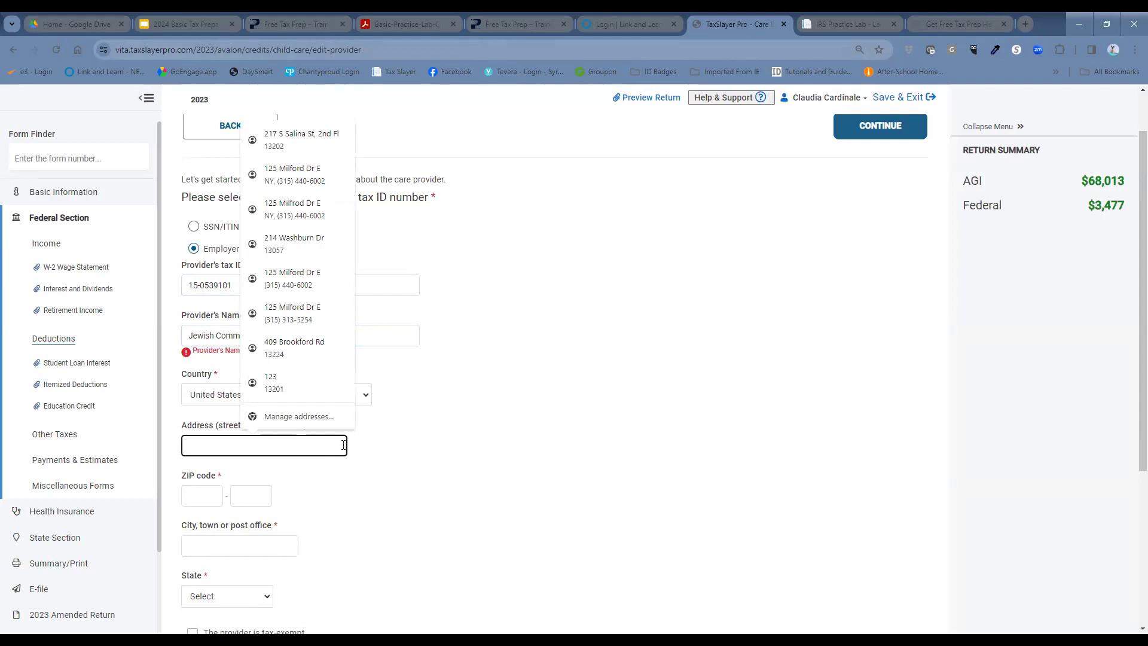
pyautogui.click(513, 391)
pyautogui.click(288, 336)
pyautogui.moveTo(289, 335); pyautogui.dragTo(262, 338)
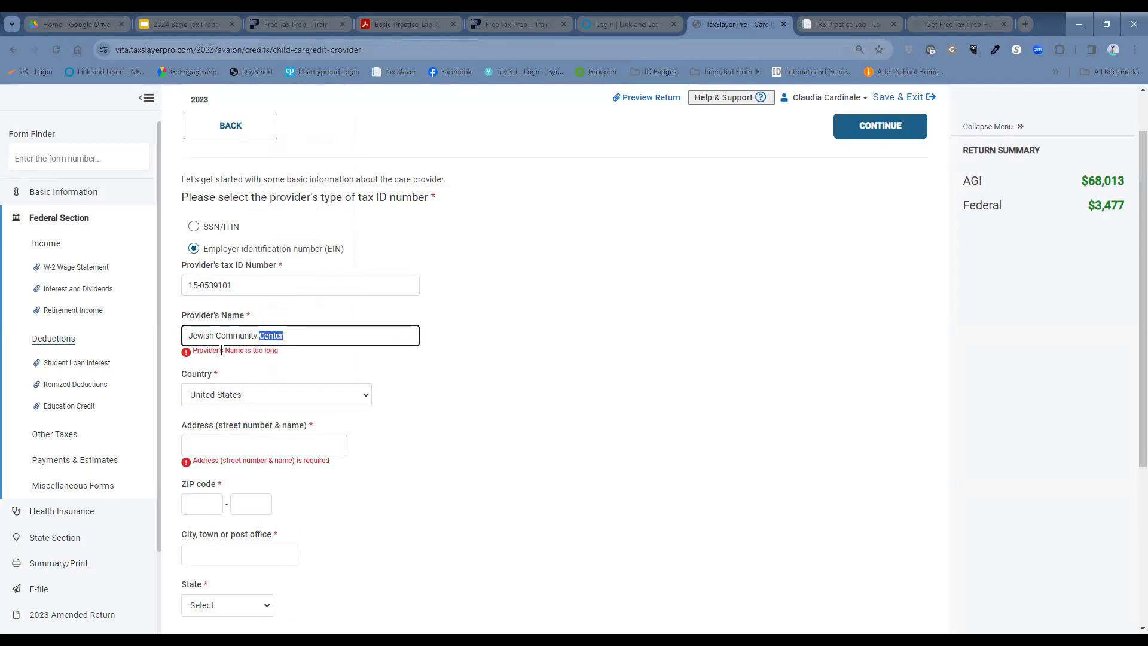
pyautogui.press('BackSpace')
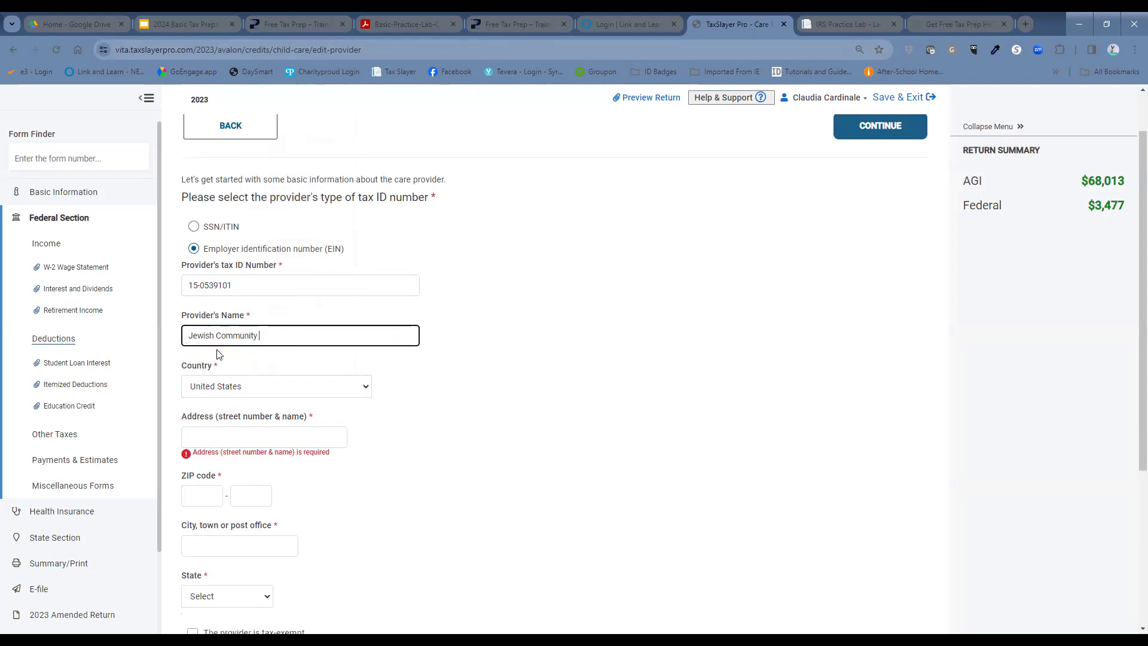
pyautogui.click(444, 416)
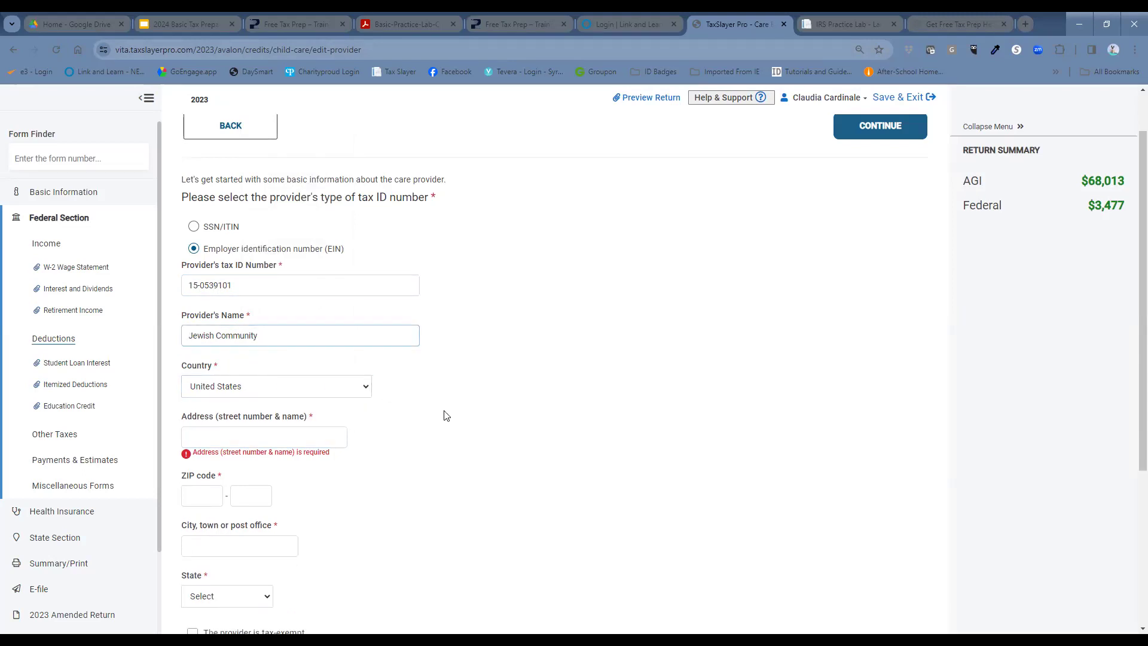
# Step: Enter the provider's street address, ZIP code (filling Syracuse, New York) and phone number
pyautogui.click(229, 436)
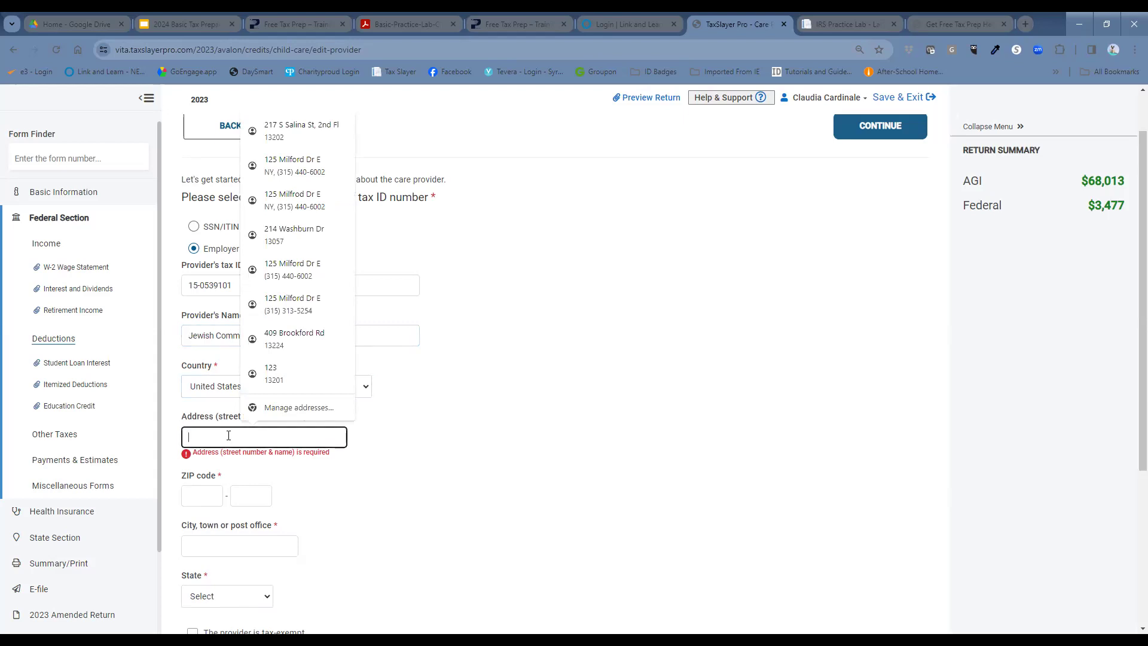
pyautogui.write('5655')
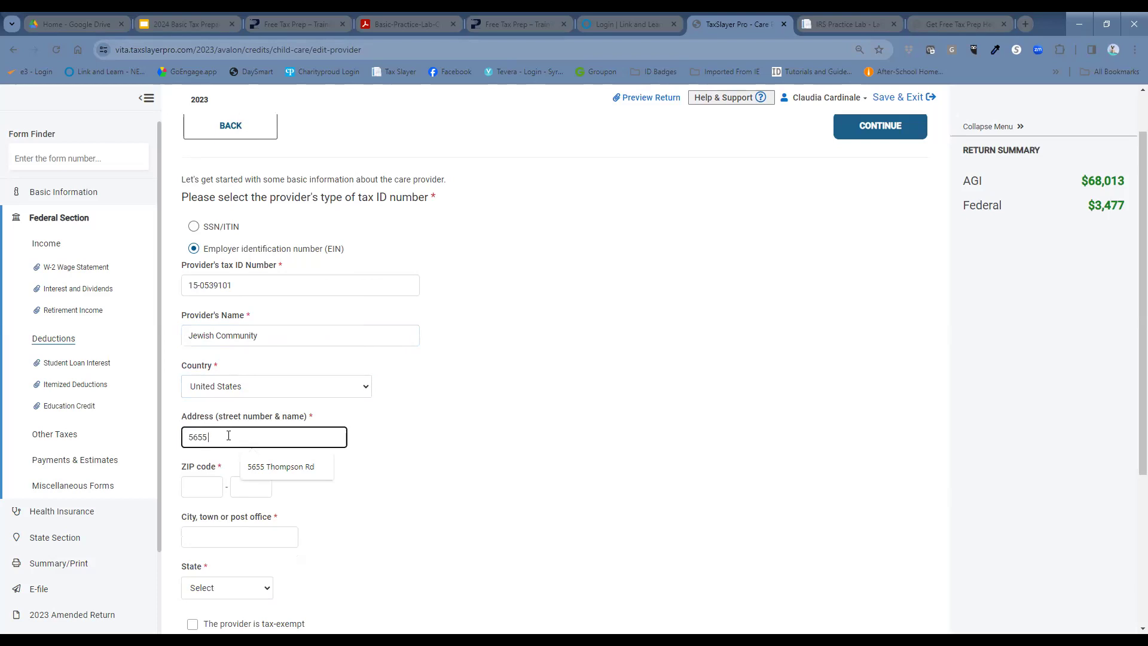
pyautogui.write(' Thompson R')
pyautogui.click(278, 468)
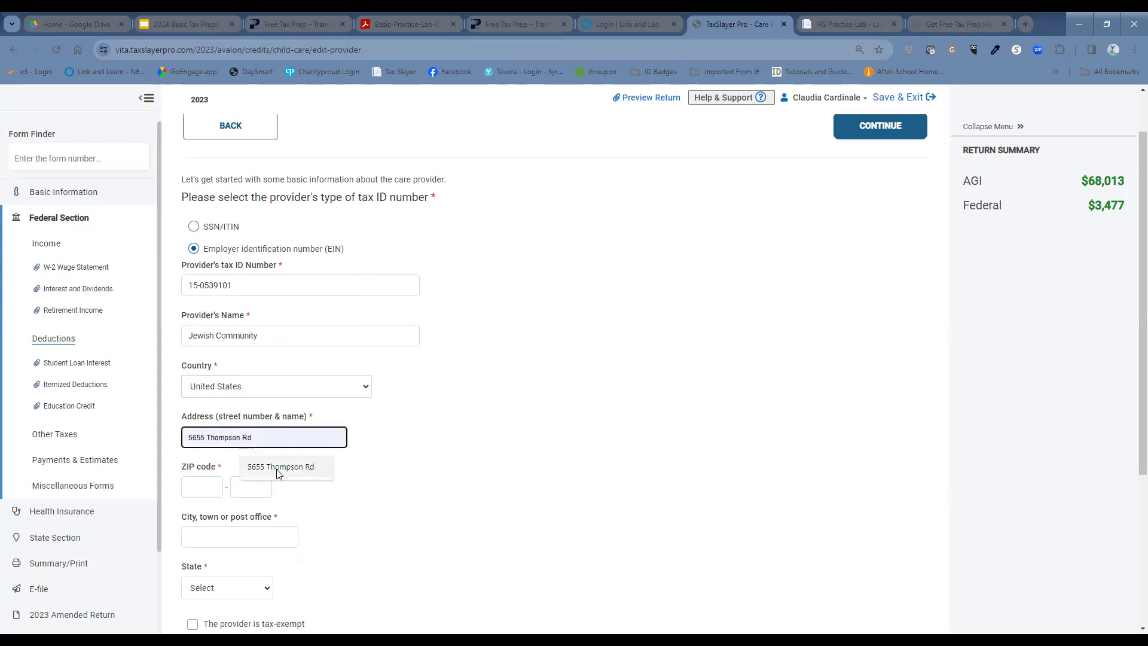
pyautogui.click(203, 486)
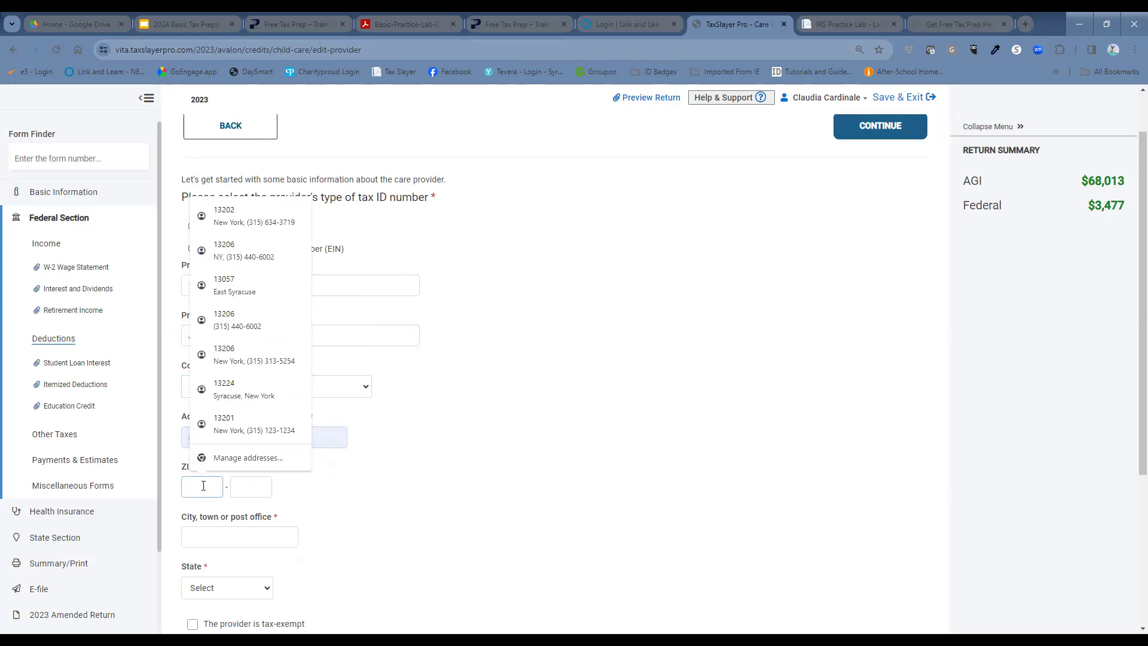
pyautogui.write('13214')
pyautogui.scroll(-3, 435, 454)
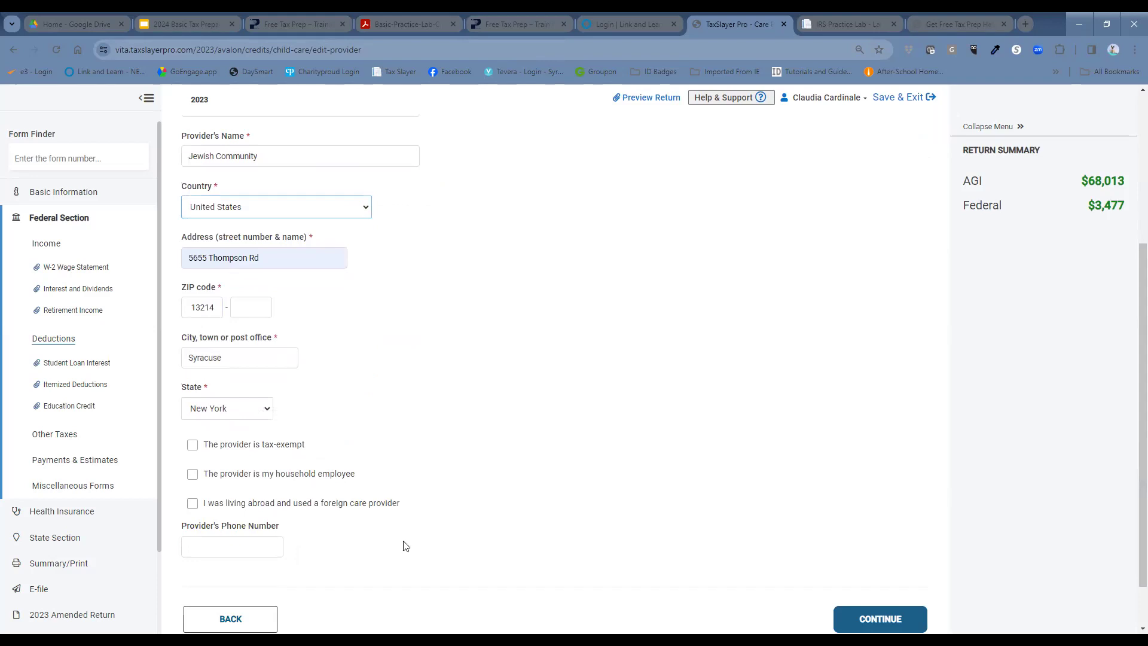
pyautogui.click(221, 553)
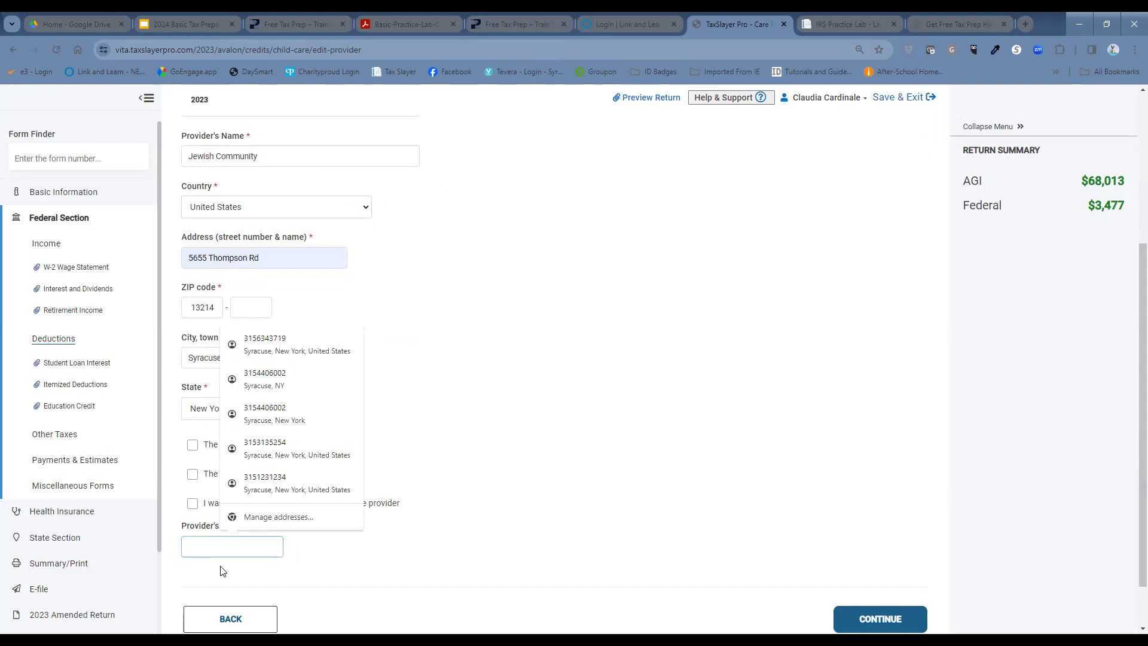
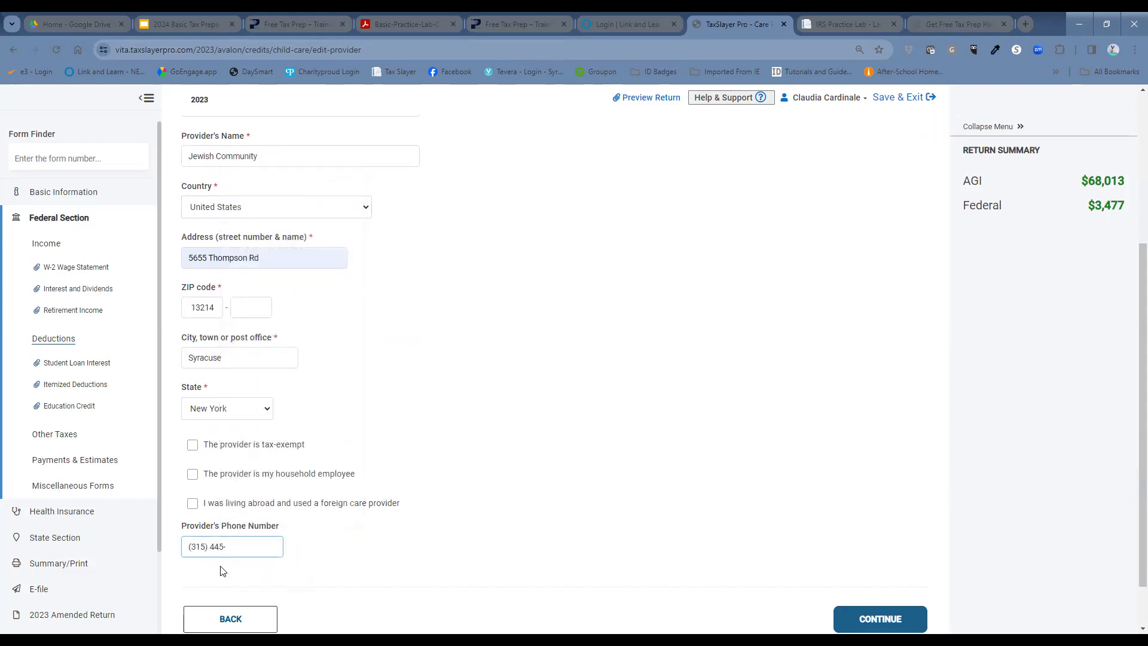
pyautogui.click(697, 261)
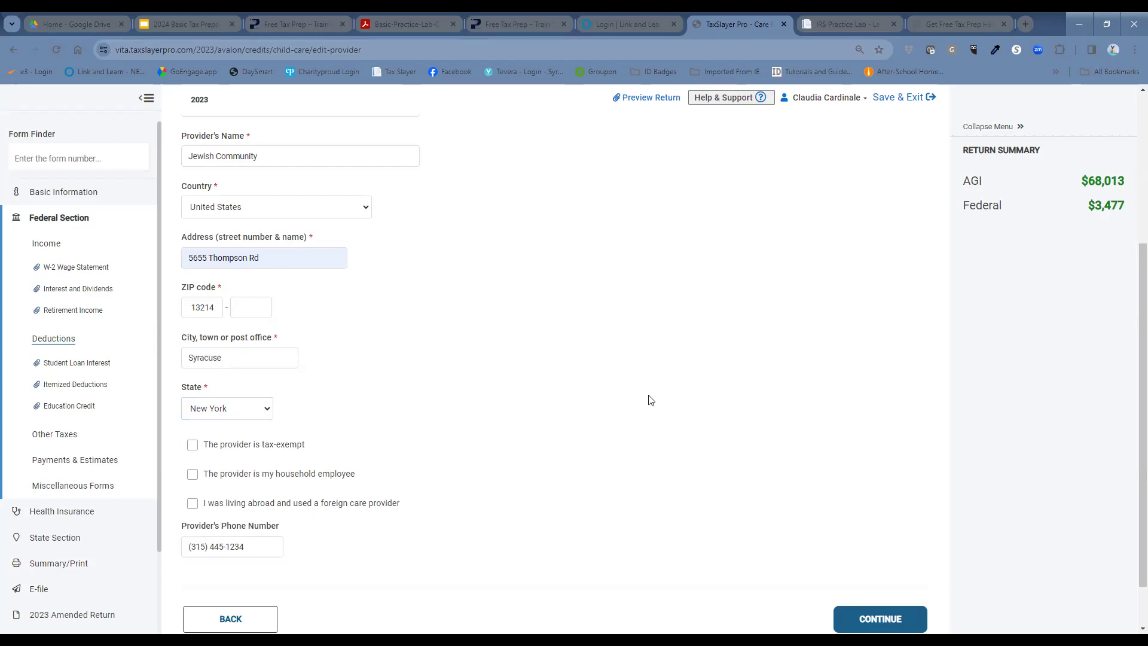
# Step: Save the Jewish Community provider details and continue to the Recipient(s) of Care page
pyautogui.click(900, 615)
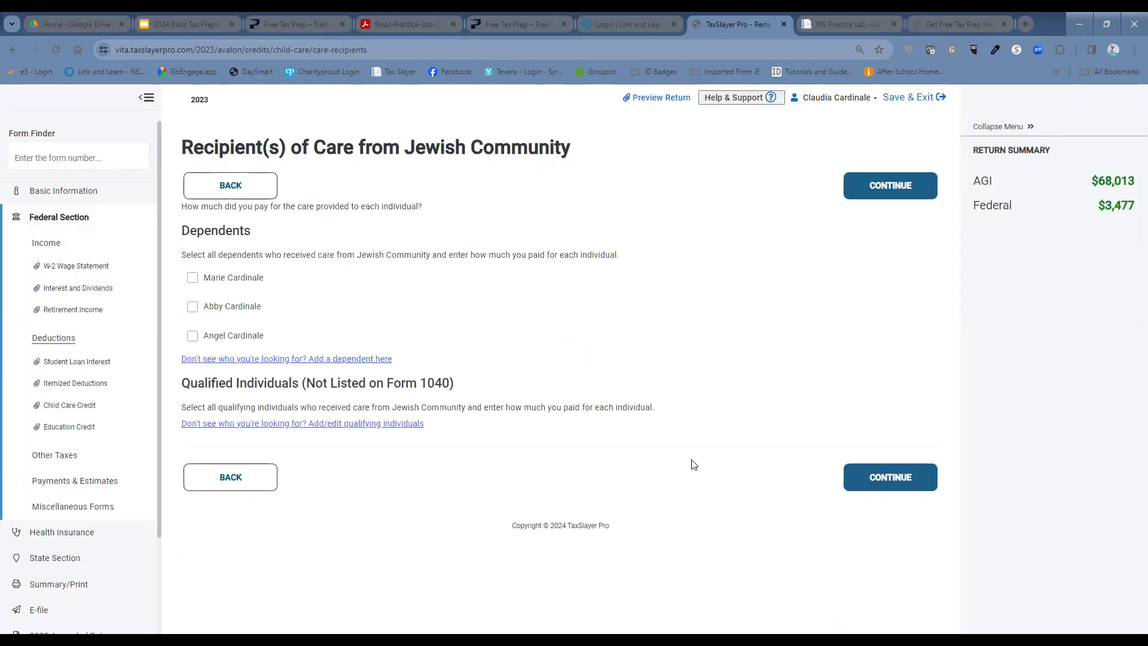
# Step: Check both dependents and enter $12,000 paid to Jewish Community for each
pyautogui.click(193, 309)
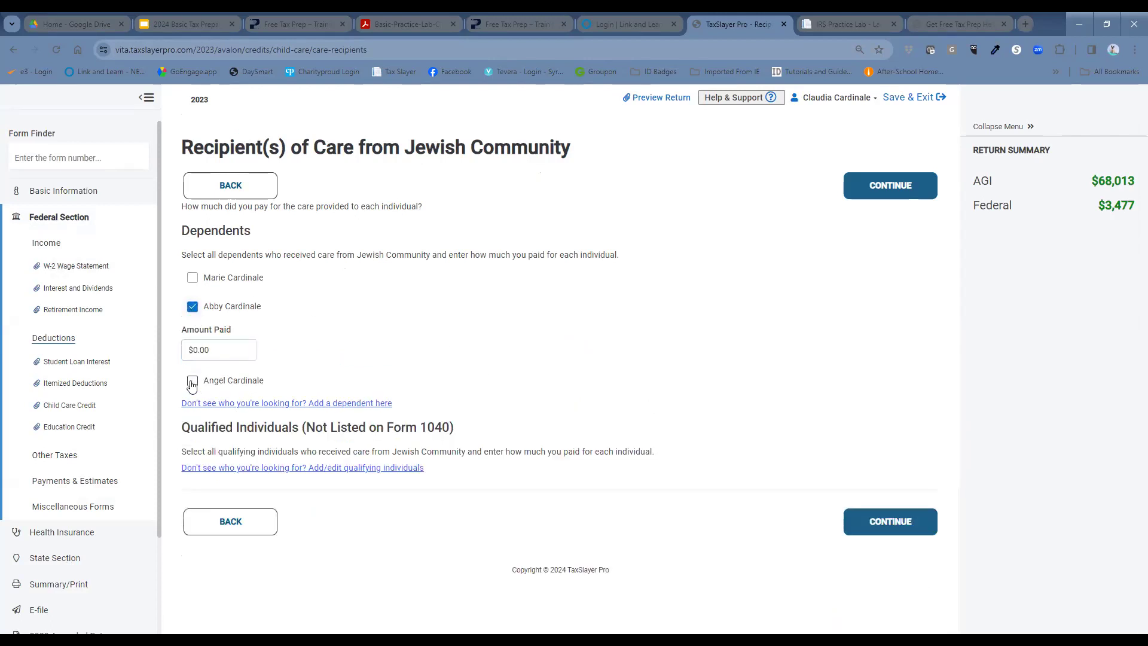
pyautogui.click(192, 383)
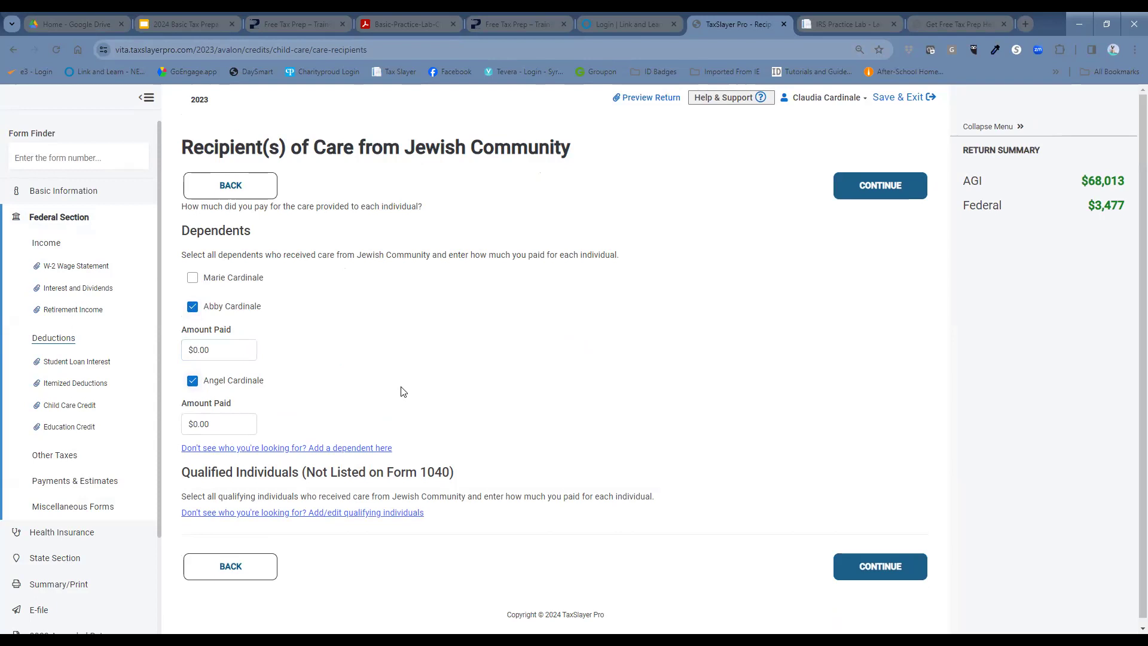
pyautogui.click(220, 351)
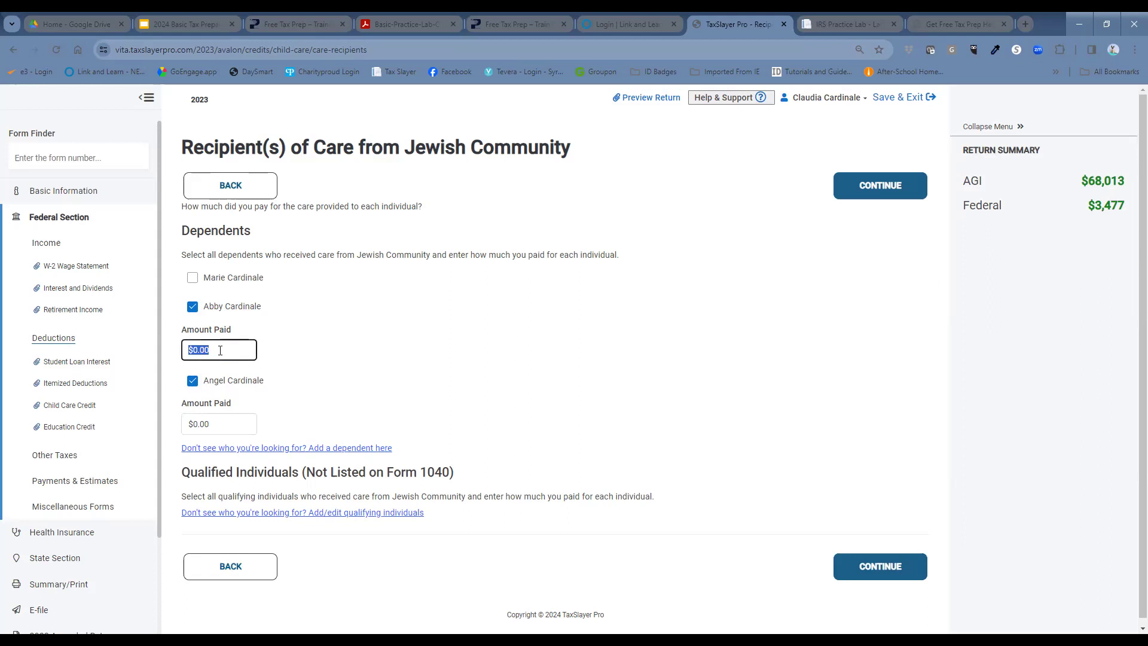
pyautogui.write('12000')
pyautogui.click(236, 424)
pyautogui.write('12000')
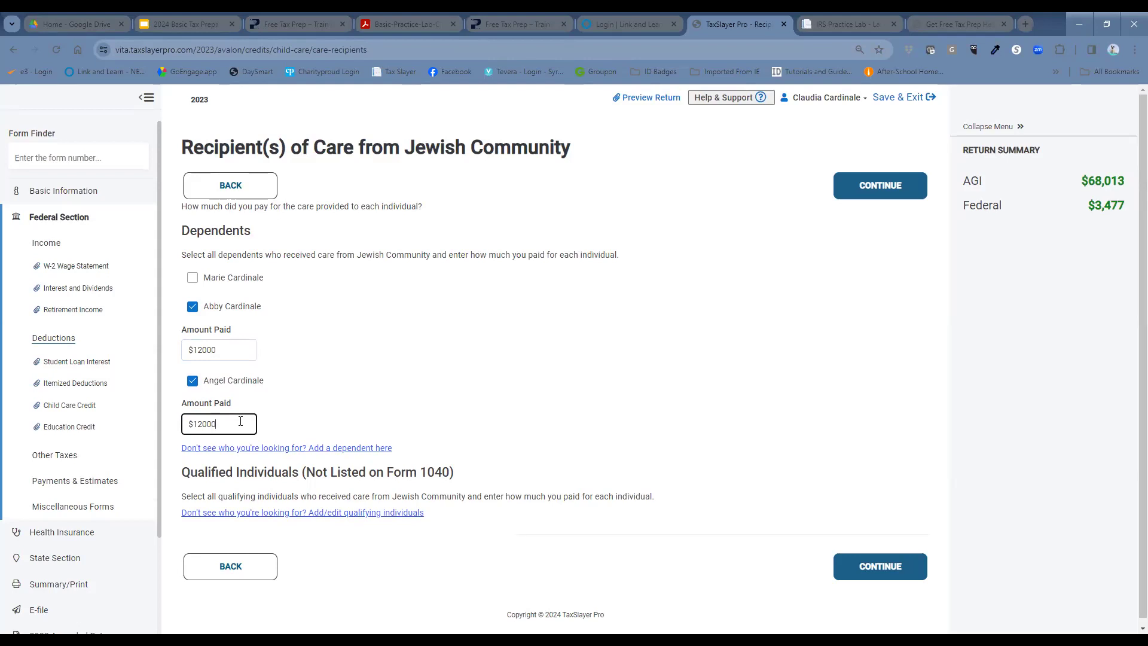
pyautogui.click(395, 377)
pyautogui.click(894, 567)
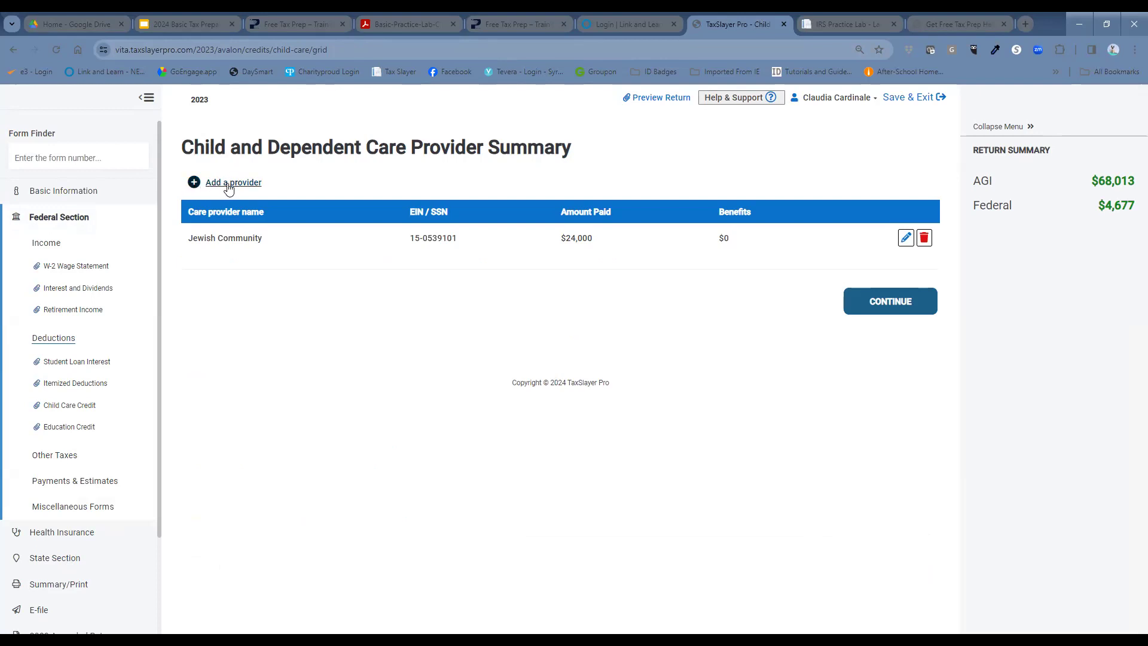
# Step: Add a new care provider named Bascol Day Care with its EIN
pyautogui.click(229, 183)
pyautogui.click(348, 344)
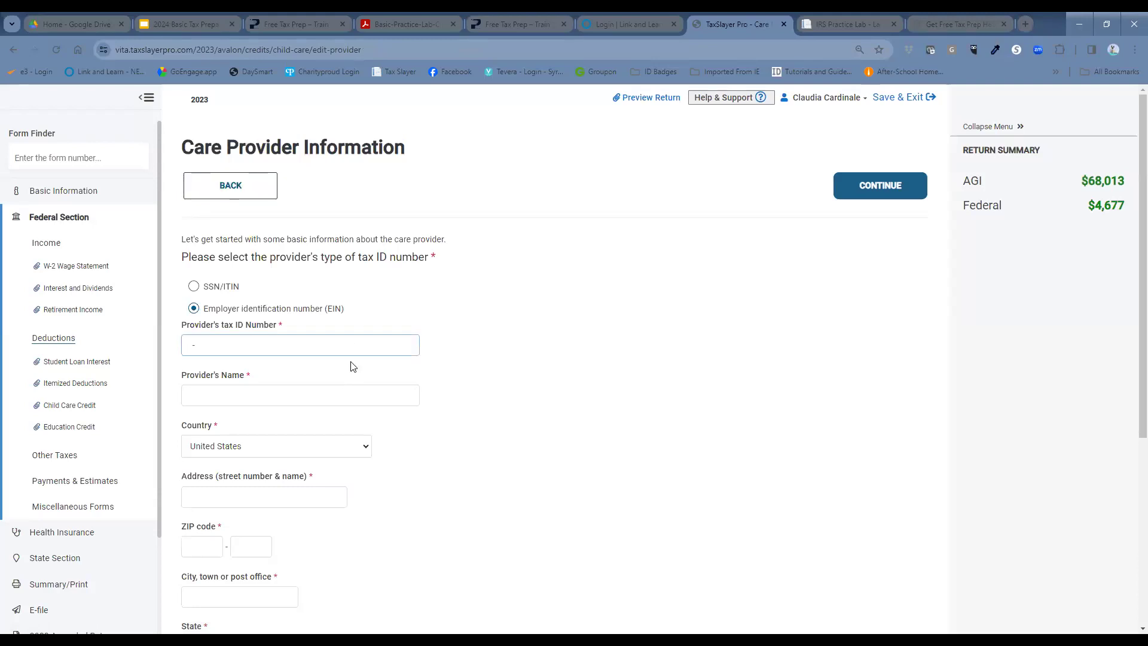
pyautogui.click(352, 389)
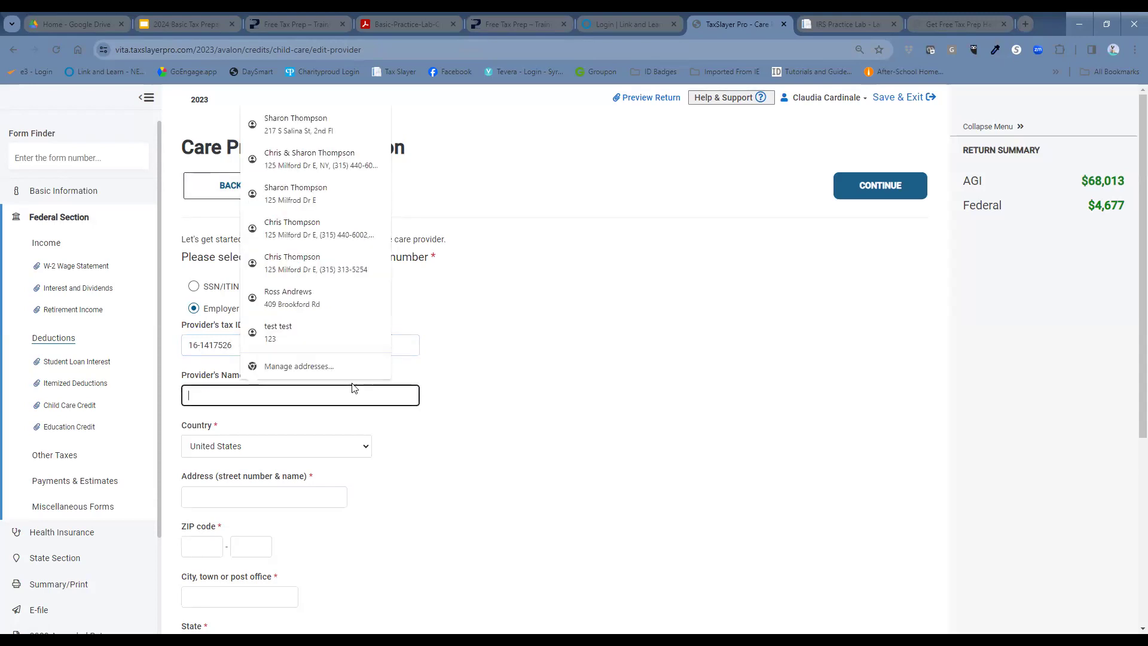
pyautogui.write('B')
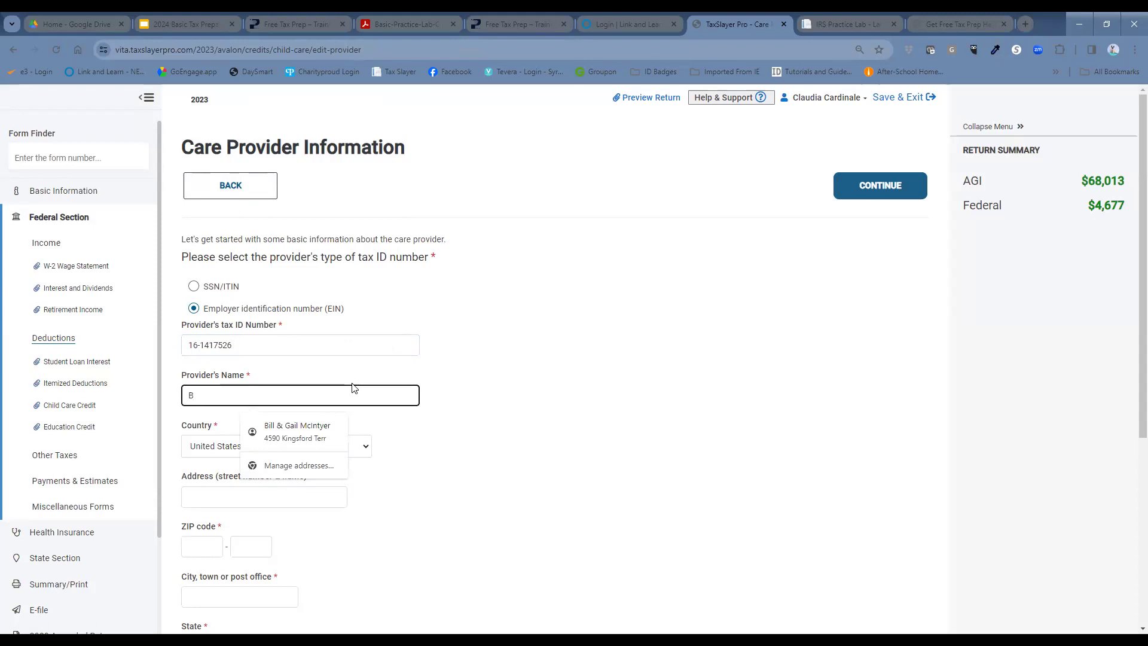
pyautogui.write('ascol Day Care')
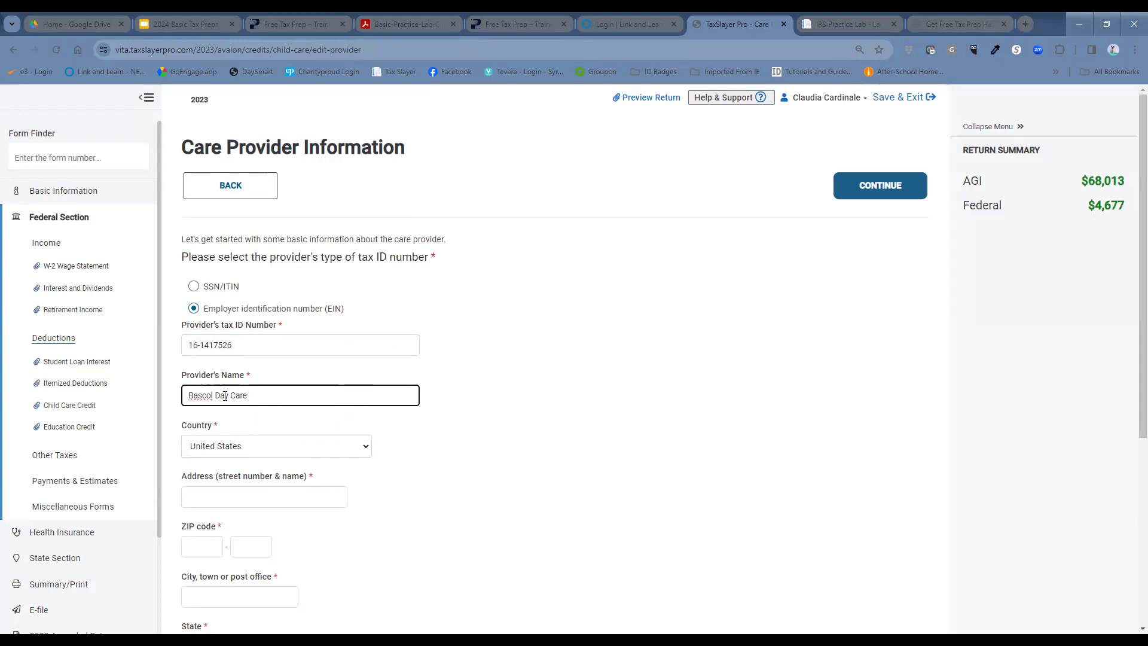
pyautogui.click(430, 464)
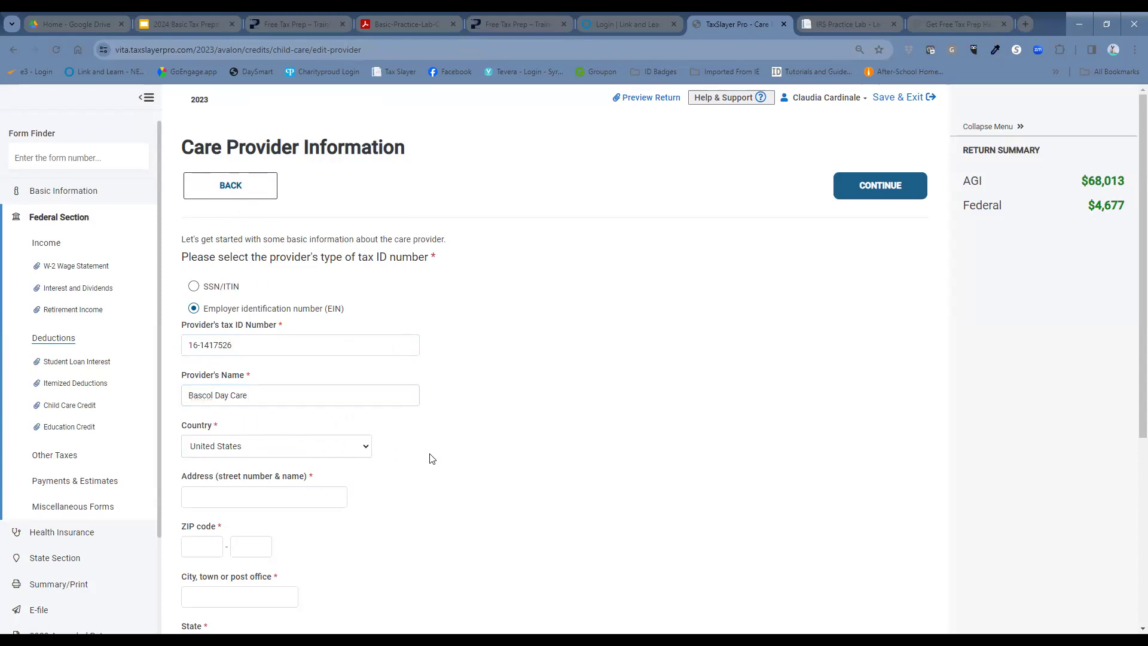
# Step: Enter Bascol Day Care's street address, ZIP code and phone number, and save the provider
pyautogui.click(316, 503)
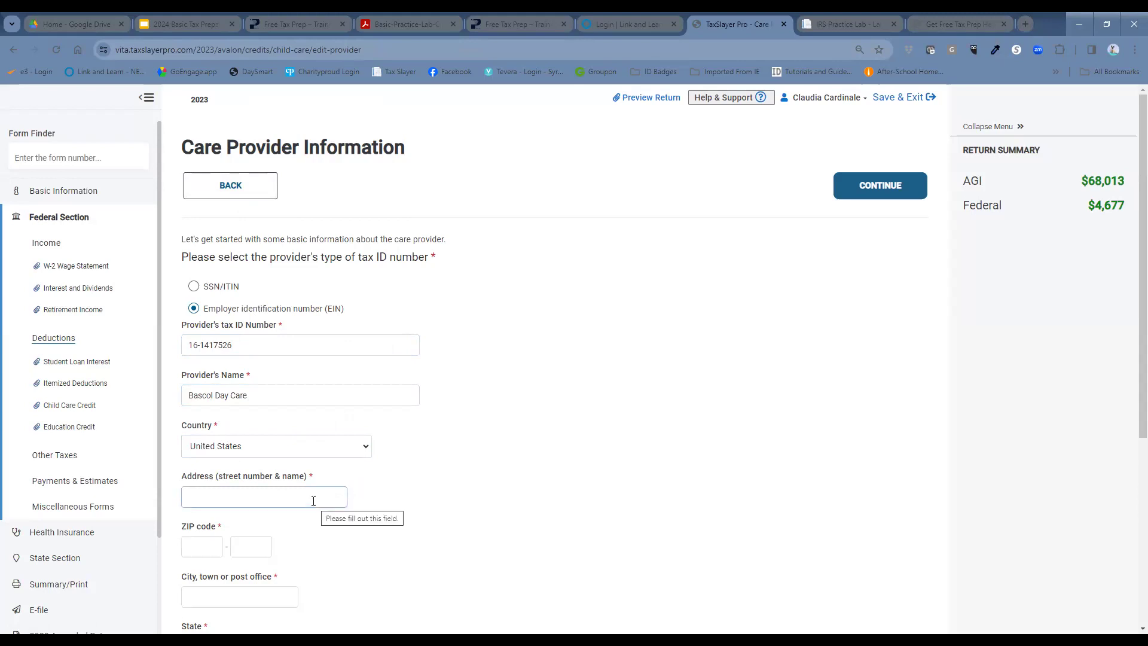
pyautogui.click(330, 502)
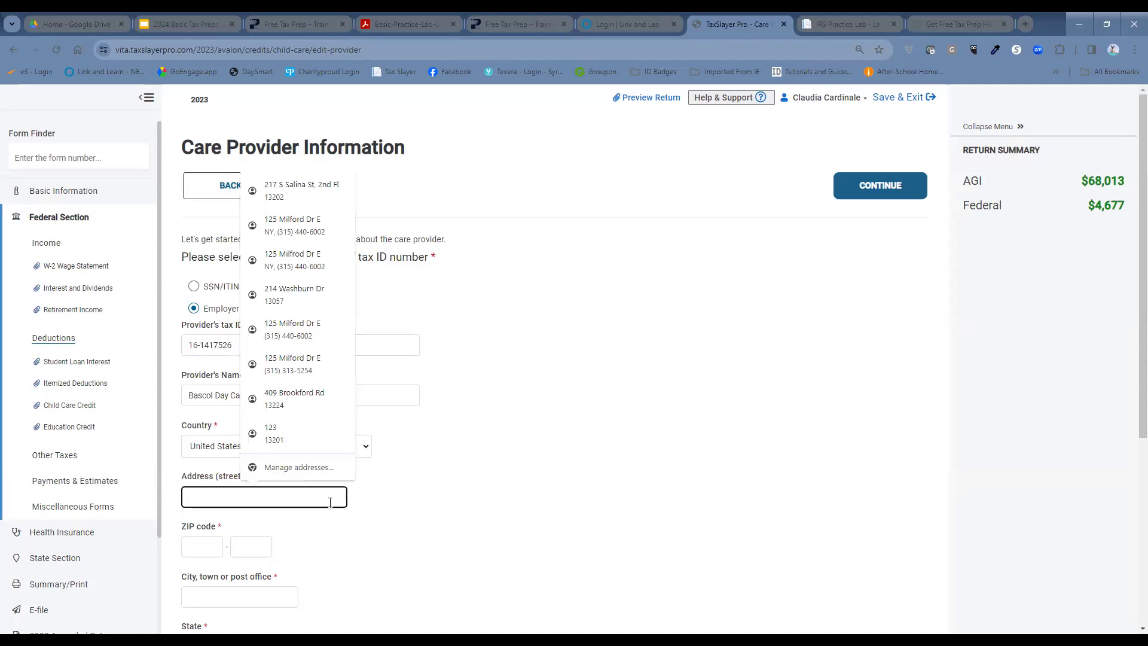
pyautogui.write('4160 W')
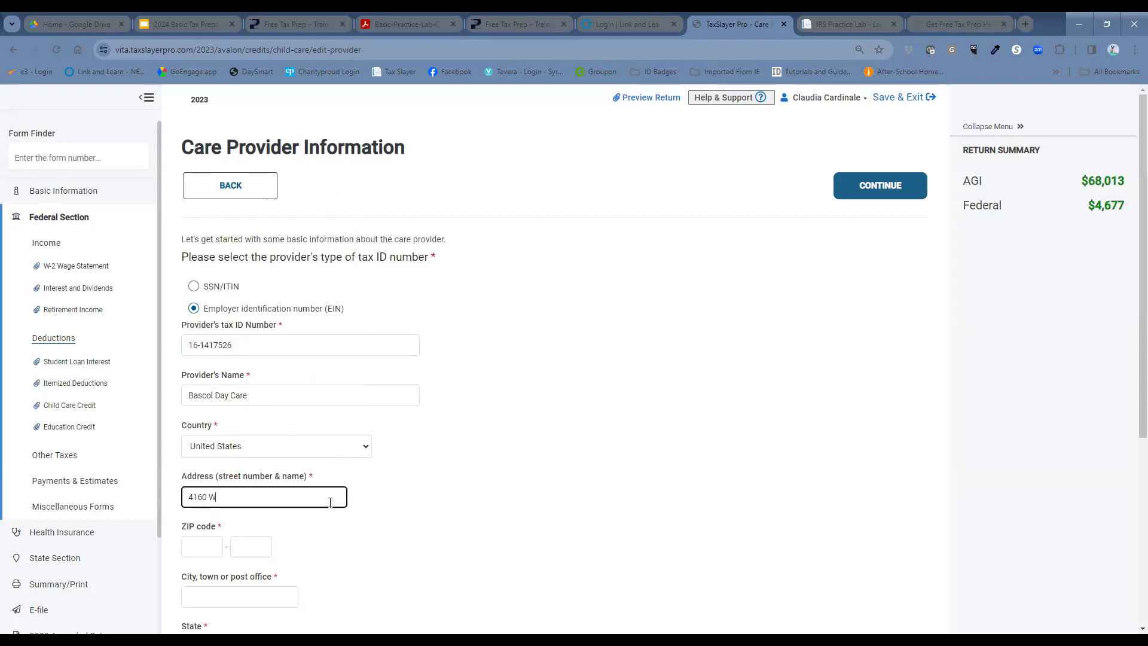
pyautogui.write('etzel Rd')
pyautogui.press('Tab')
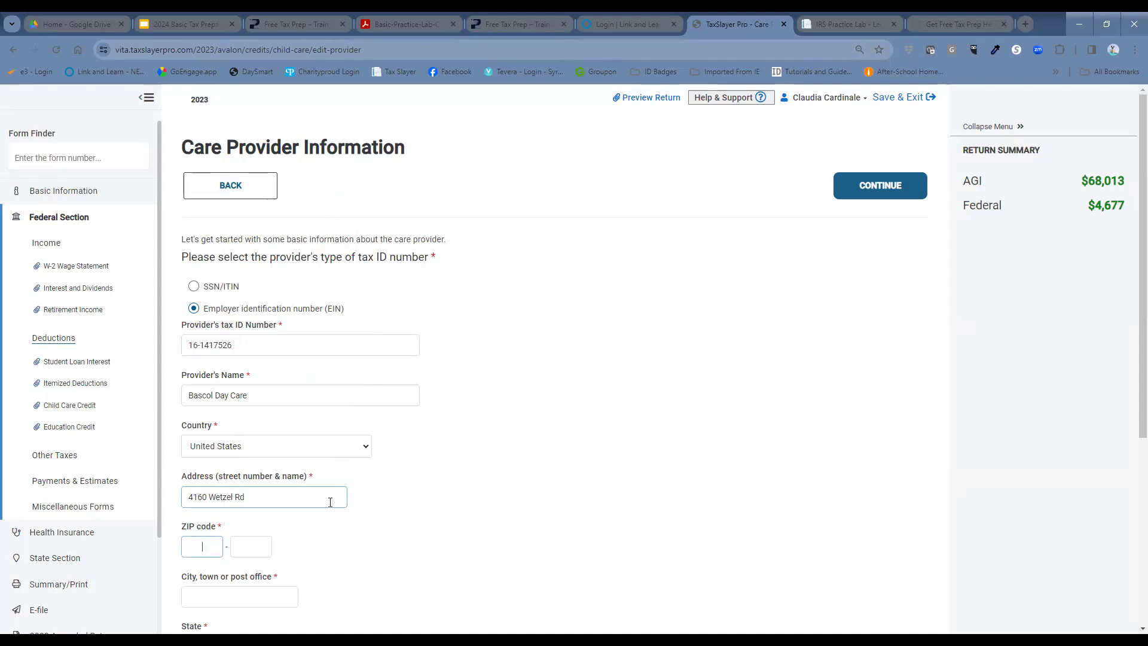
pyautogui.write('13090')
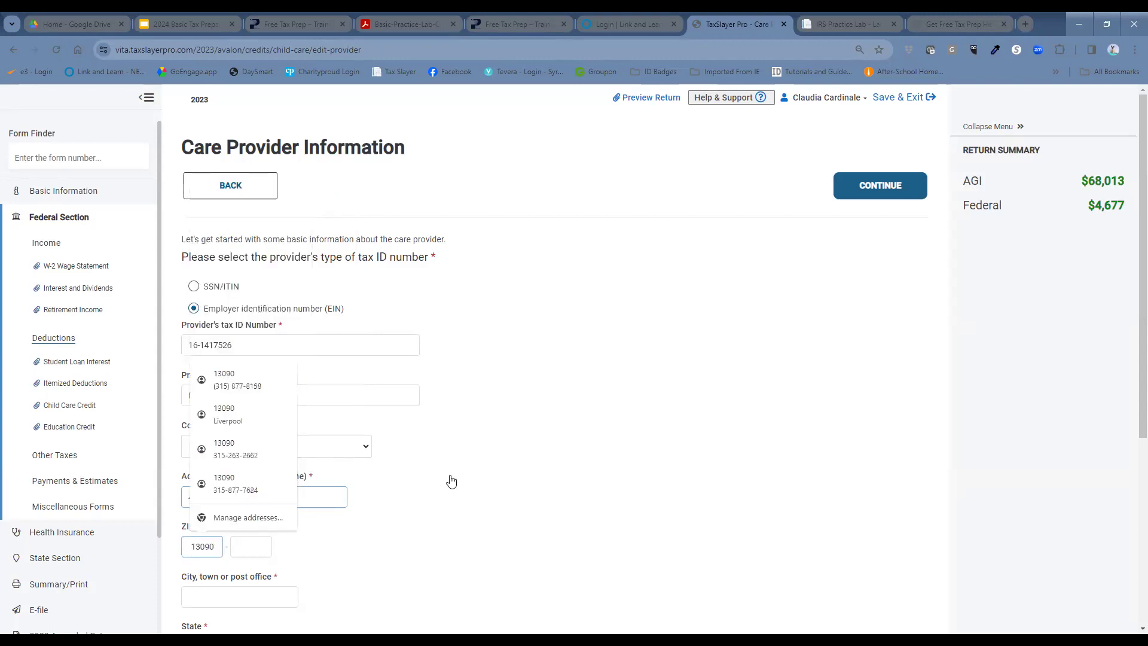
pyautogui.scroll(-3, 455, 475)
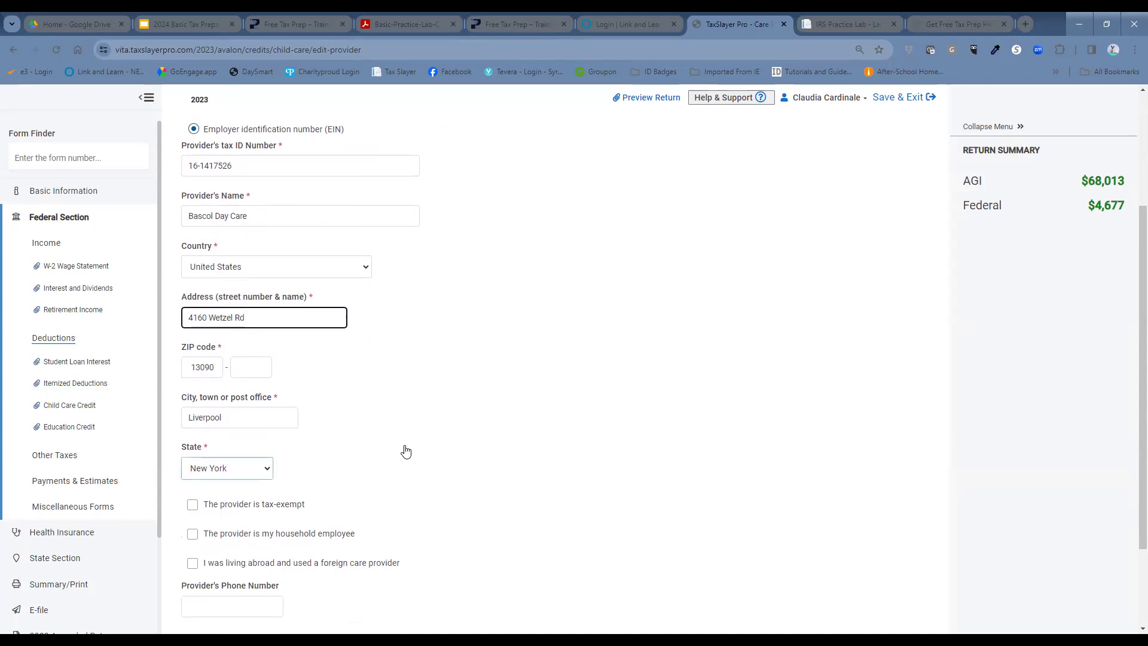
pyautogui.scroll(-2, 406, 451)
pyautogui.click(236, 490)
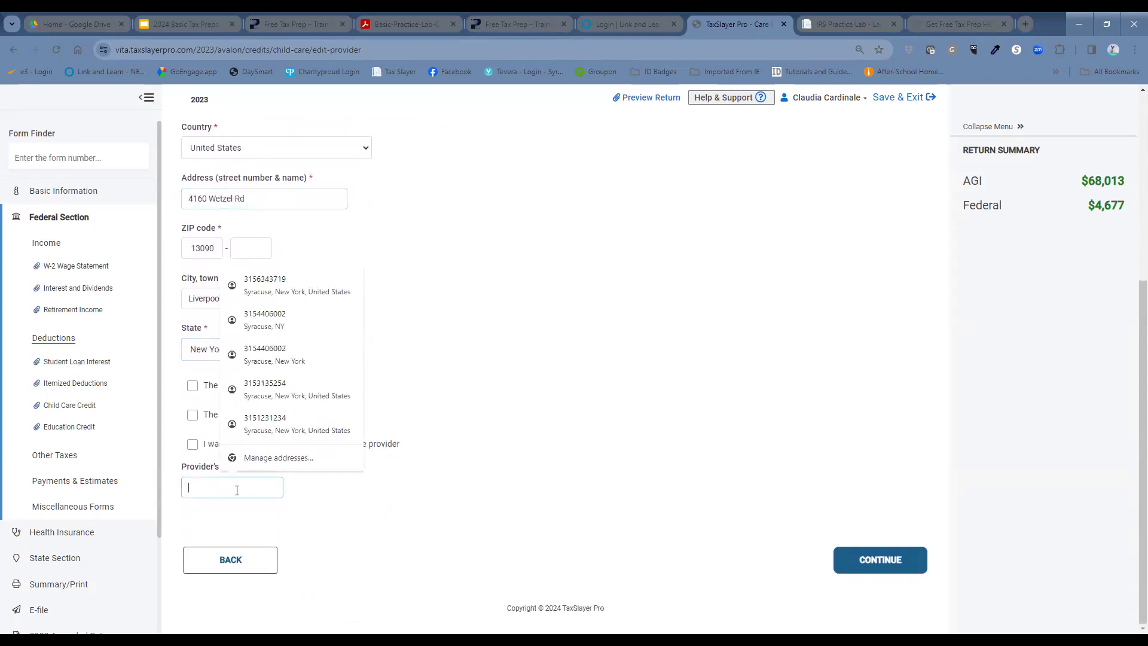
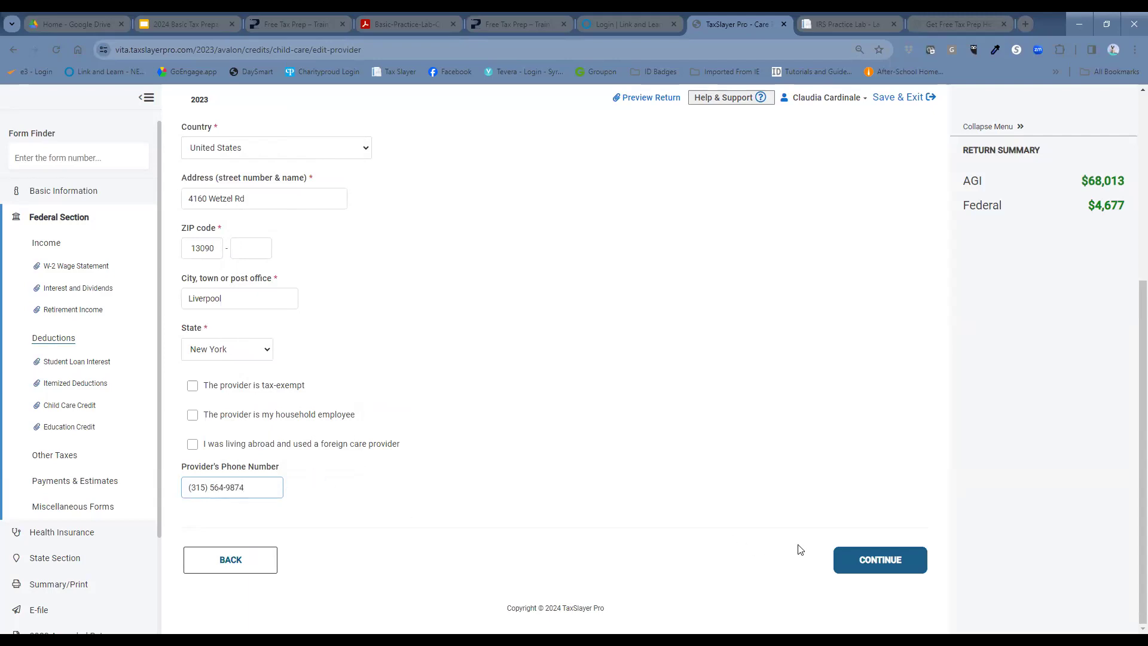
pyautogui.click(864, 575)
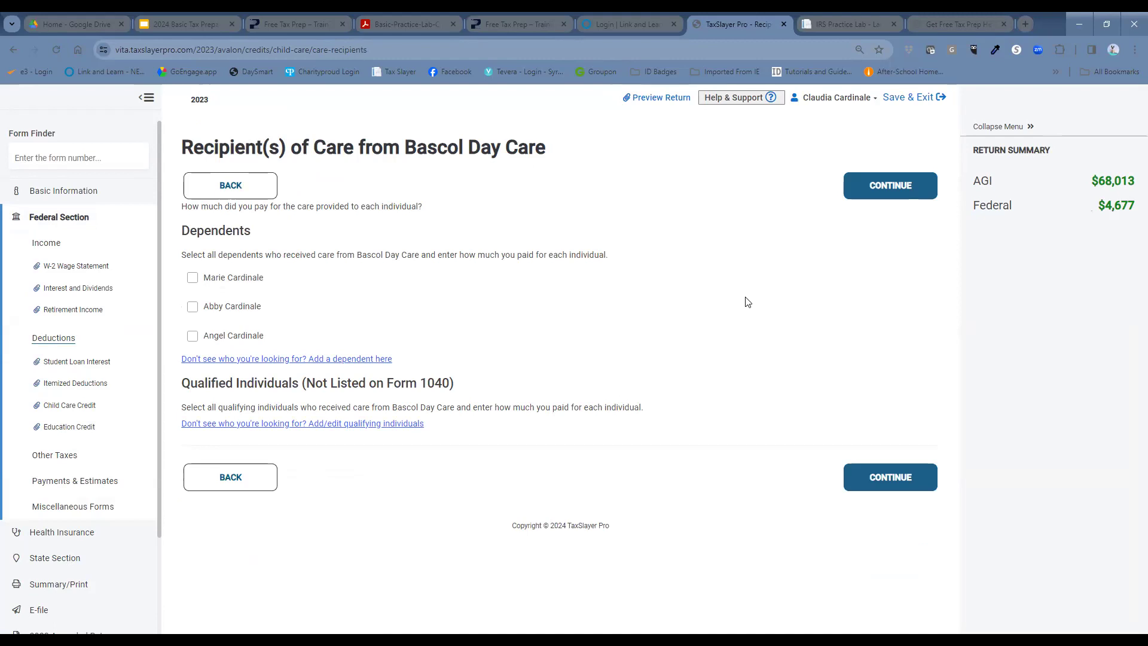
pyautogui.click(193, 278)
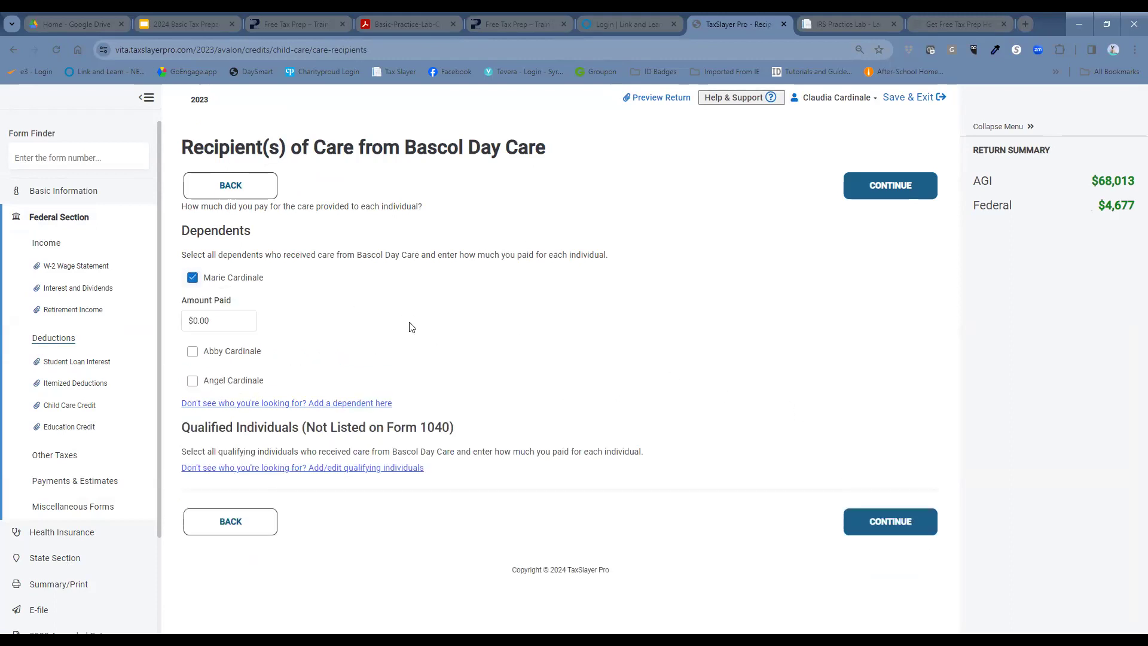
pyautogui.click(228, 324)
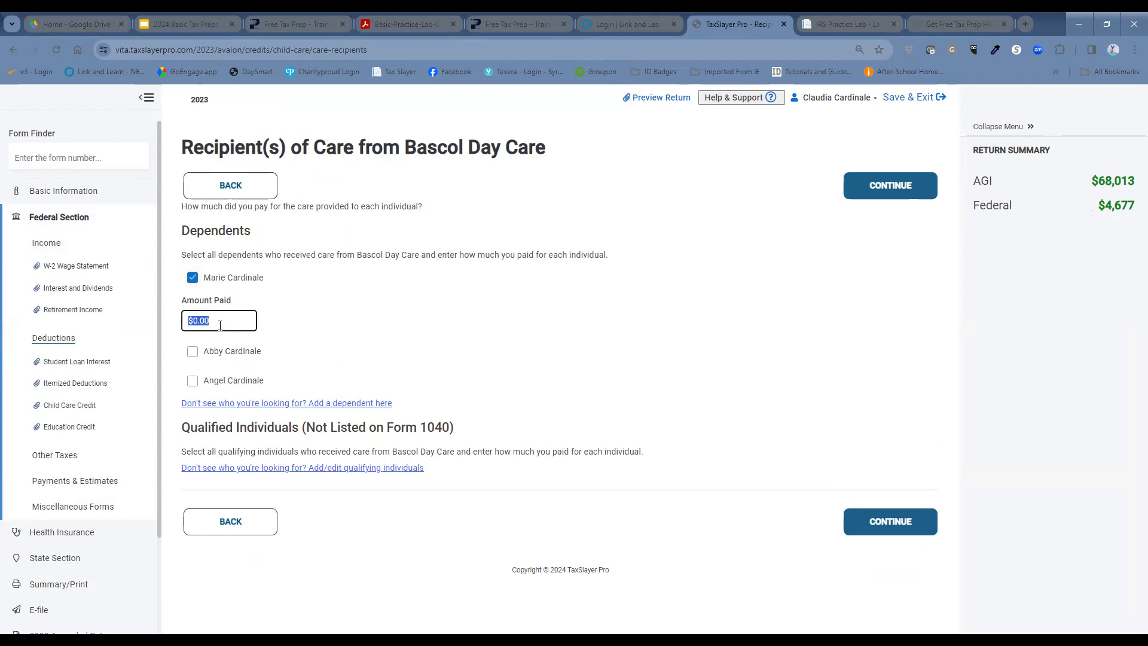
pyautogui.write('7200')
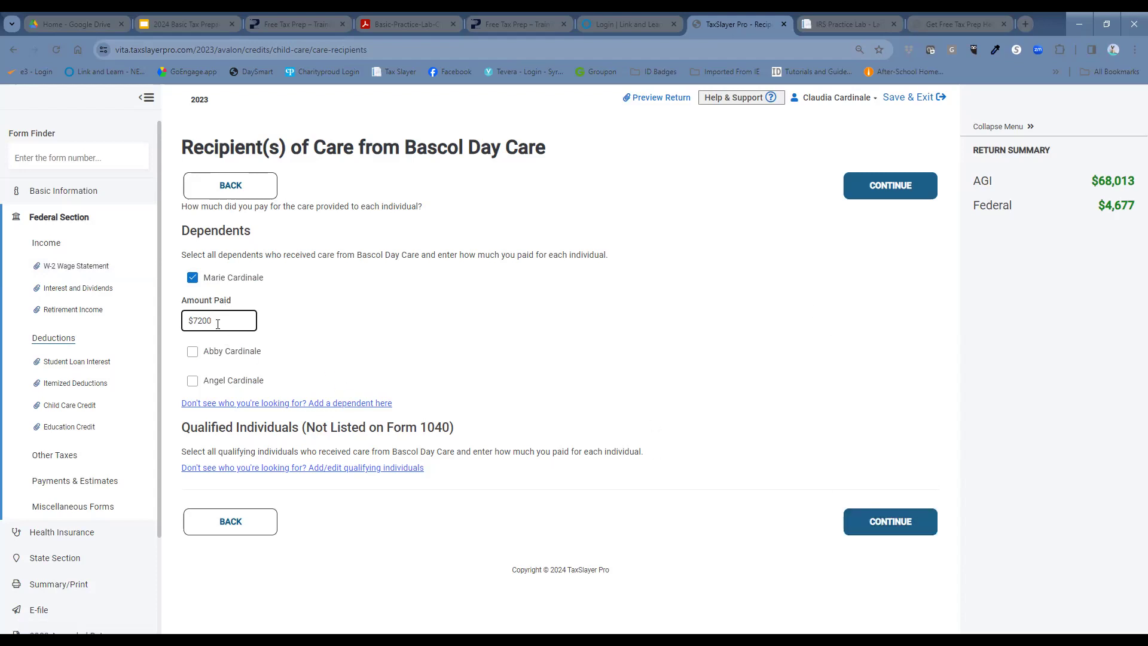
pyautogui.click(870, 530)
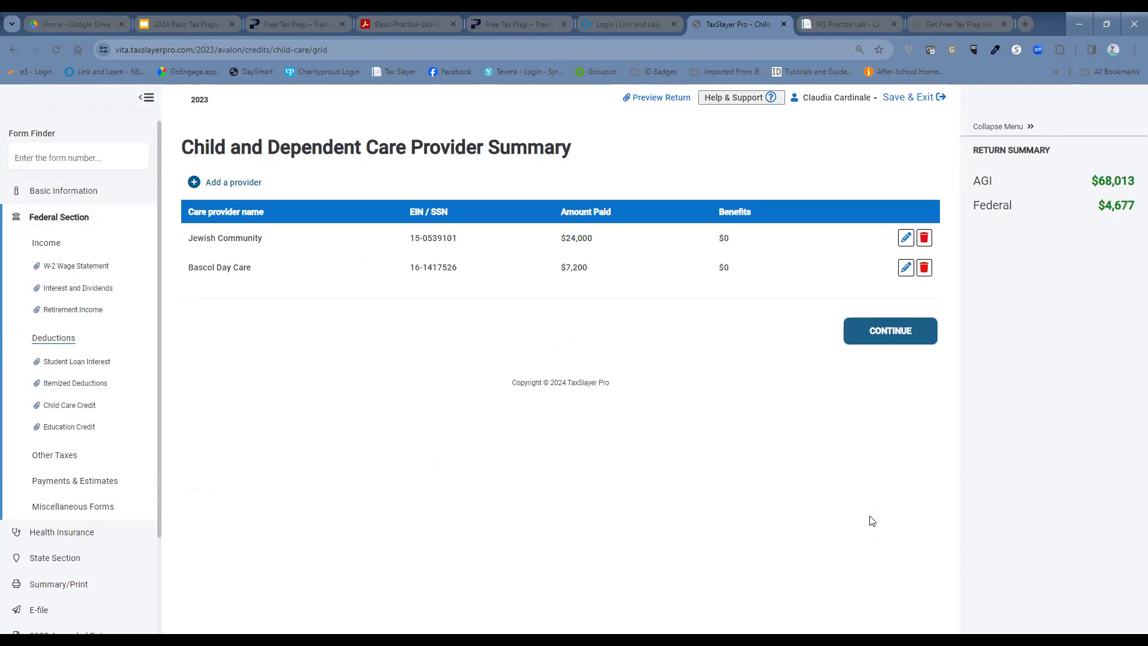
# Step: Answer No to employer benefits, the disabled/student exception and delayed 2022 care payments
pyautogui.click(891, 332)
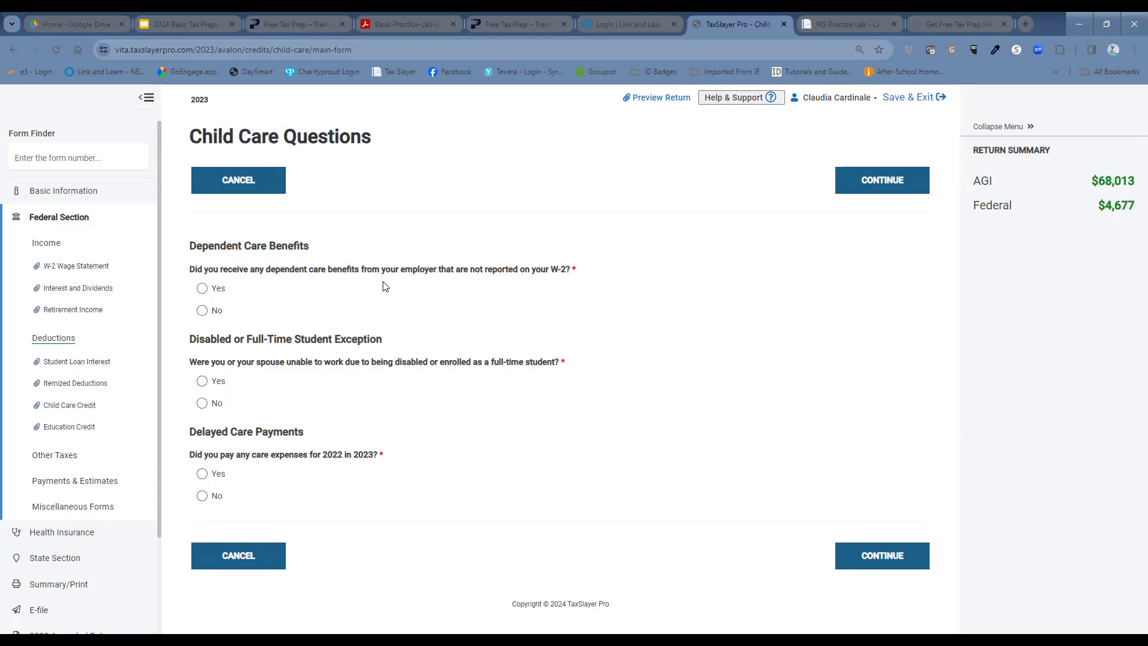
pyautogui.click(204, 311)
pyautogui.click(205, 407)
pyautogui.click(202, 497)
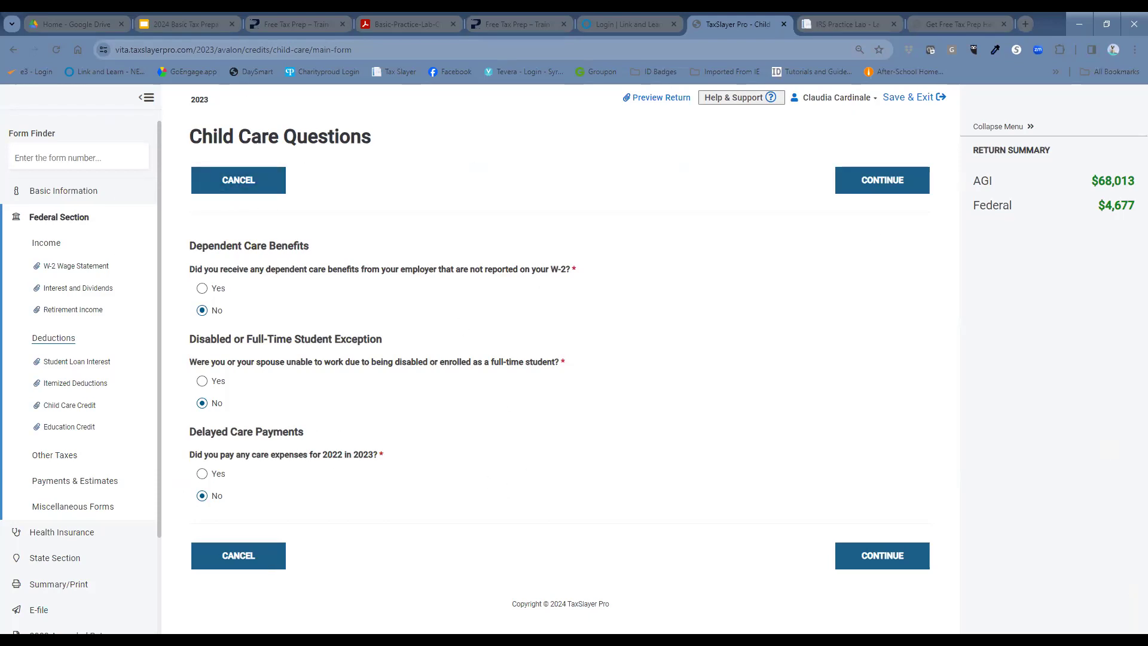
pyautogui.click(871, 559)
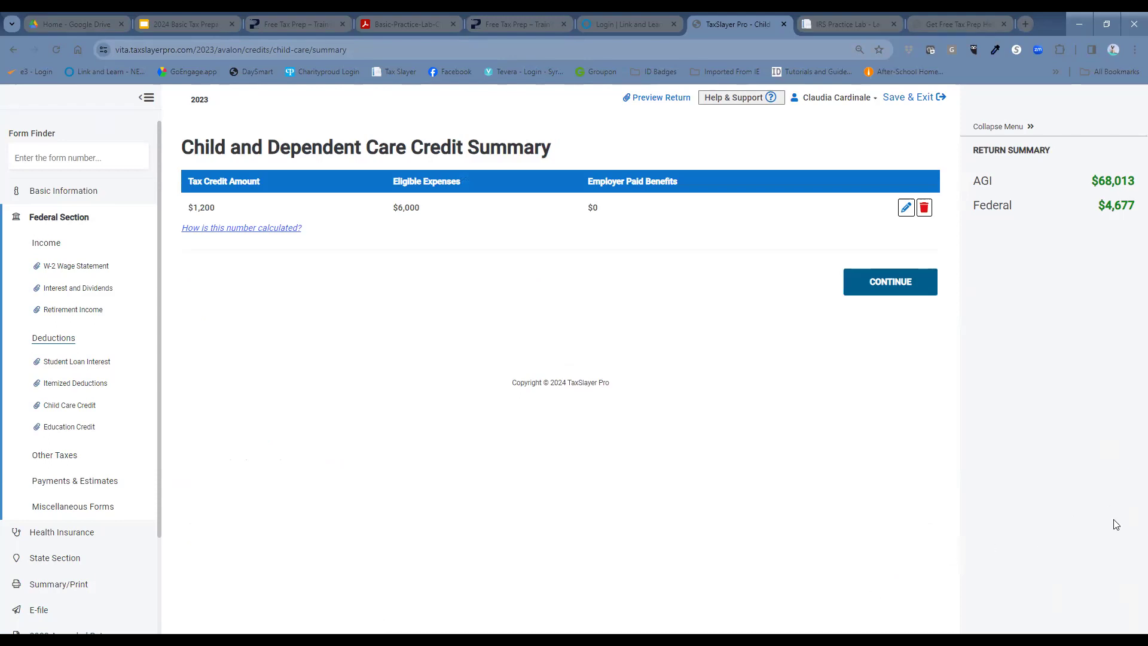
# Step: Return to the Credits menu and scroll to the bottom of the credits list
pyautogui.click(917, 286)
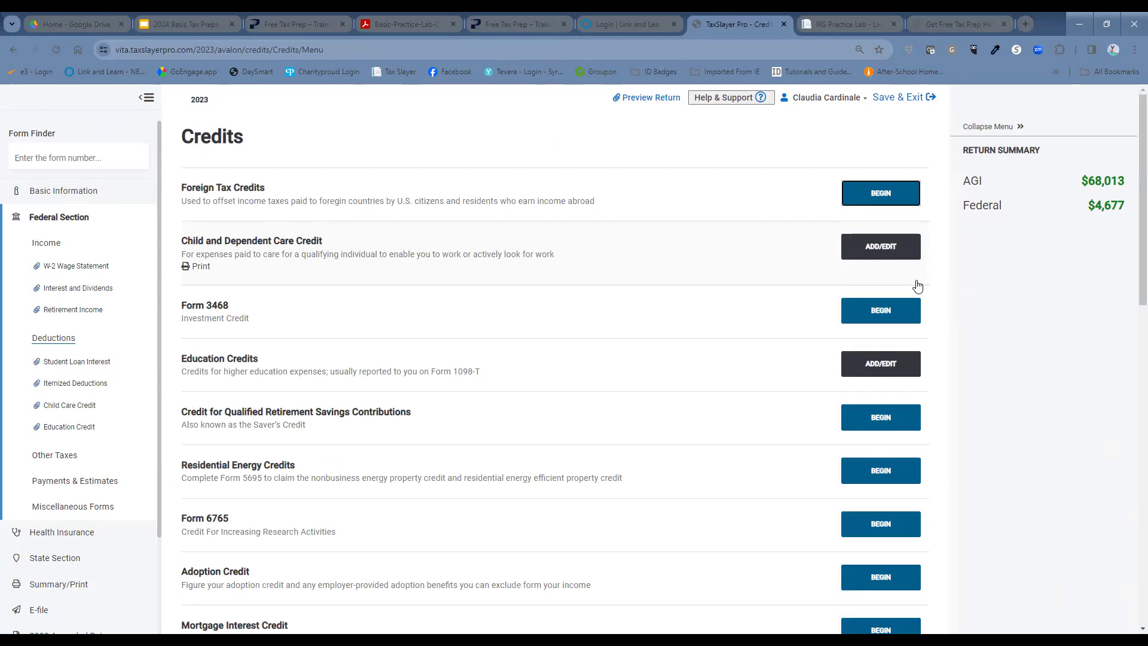
pyautogui.scroll(-1, 549, 385)
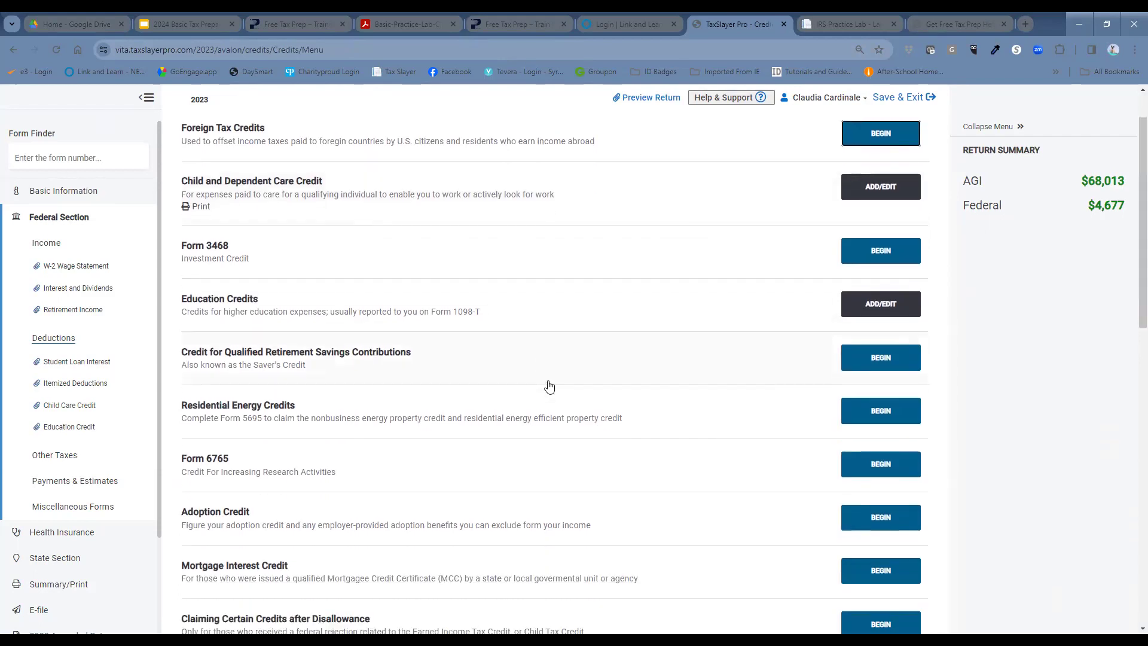
pyautogui.scroll(-6, 549, 386)
pyautogui.scroll(-2, 602, 441)
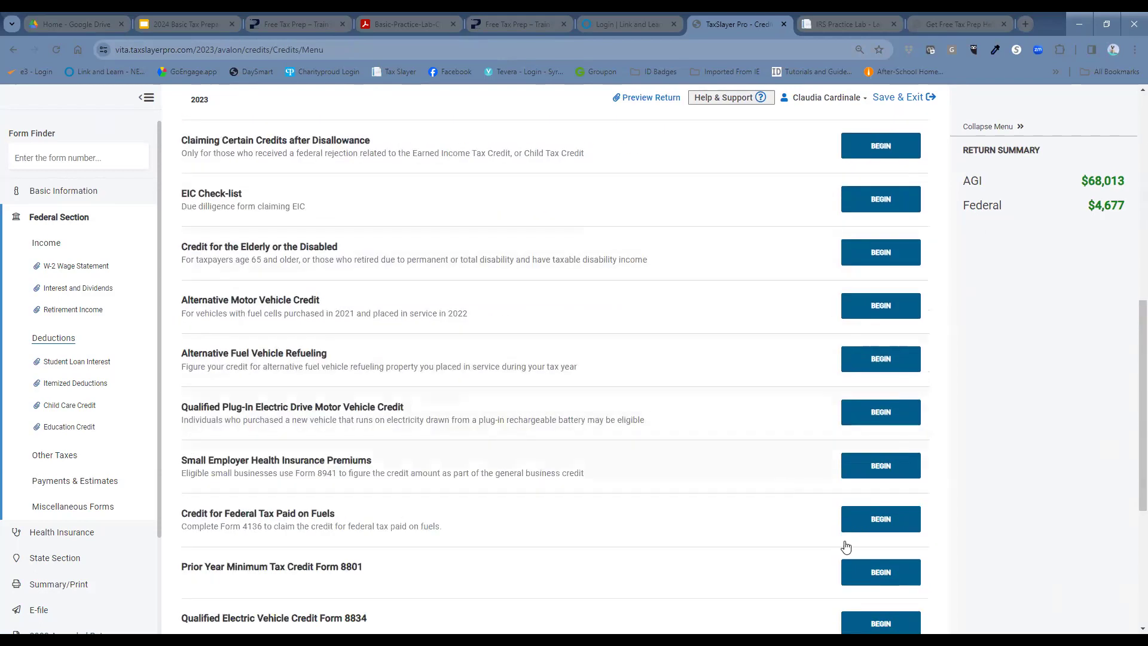
pyautogui.scroll(-5, 607, 402)
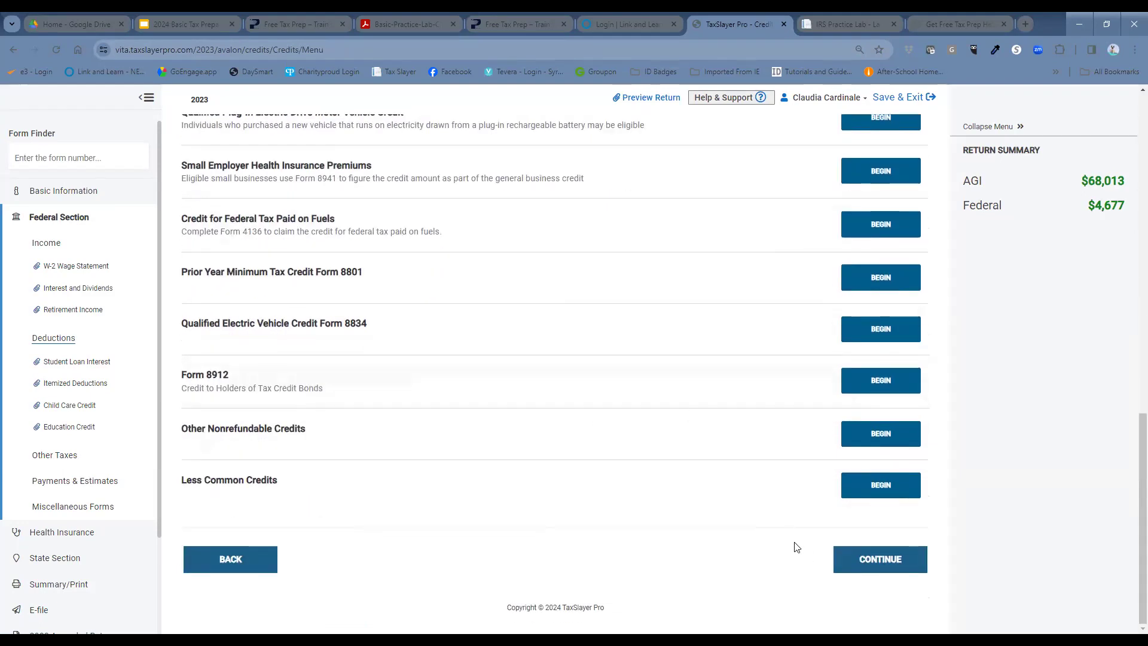
# Step: Continue from credits into Itemized Deductions and start the Gifts to Charity section
pyautogui.click(885, 556)
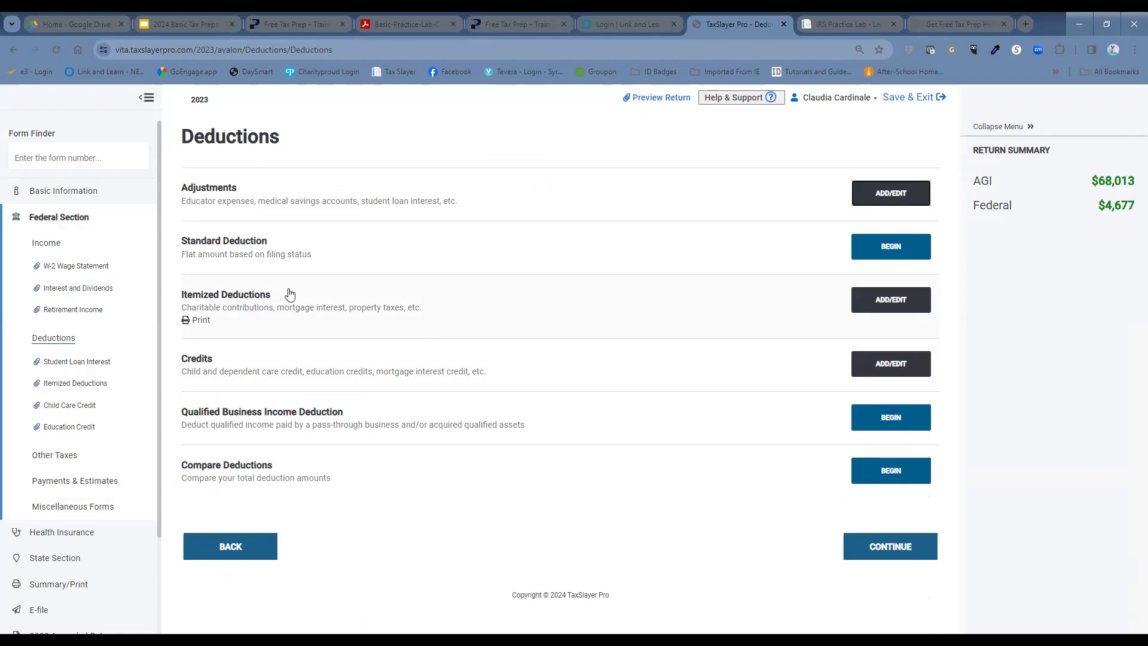
pyautogui.click(885, 300)
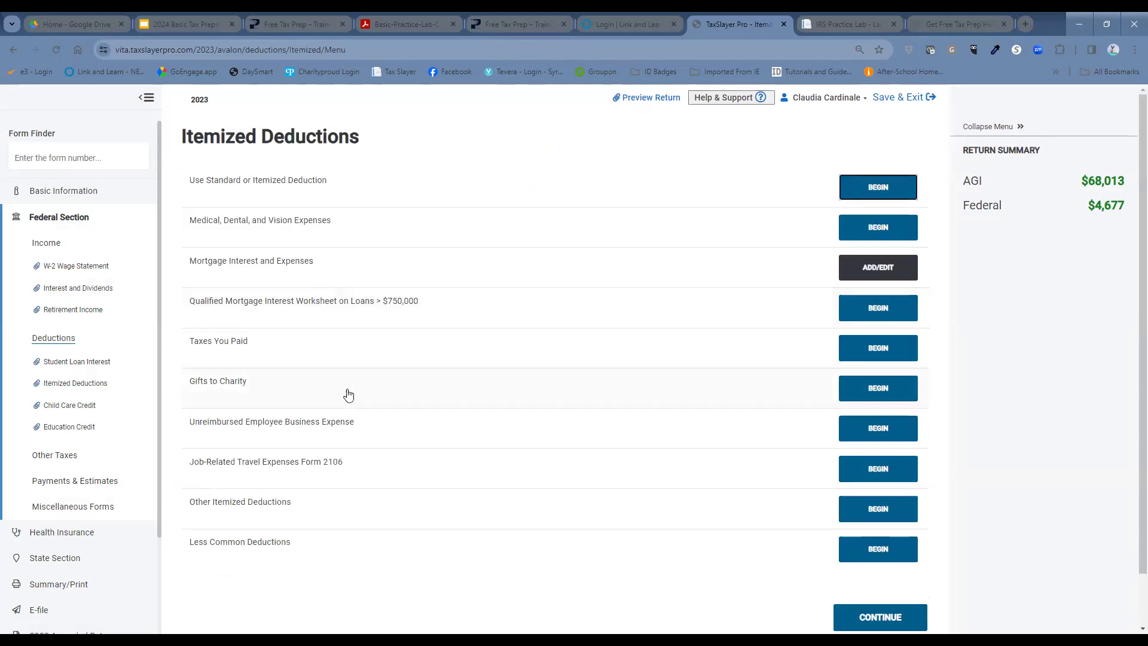
pyautogui.click(889, 398)
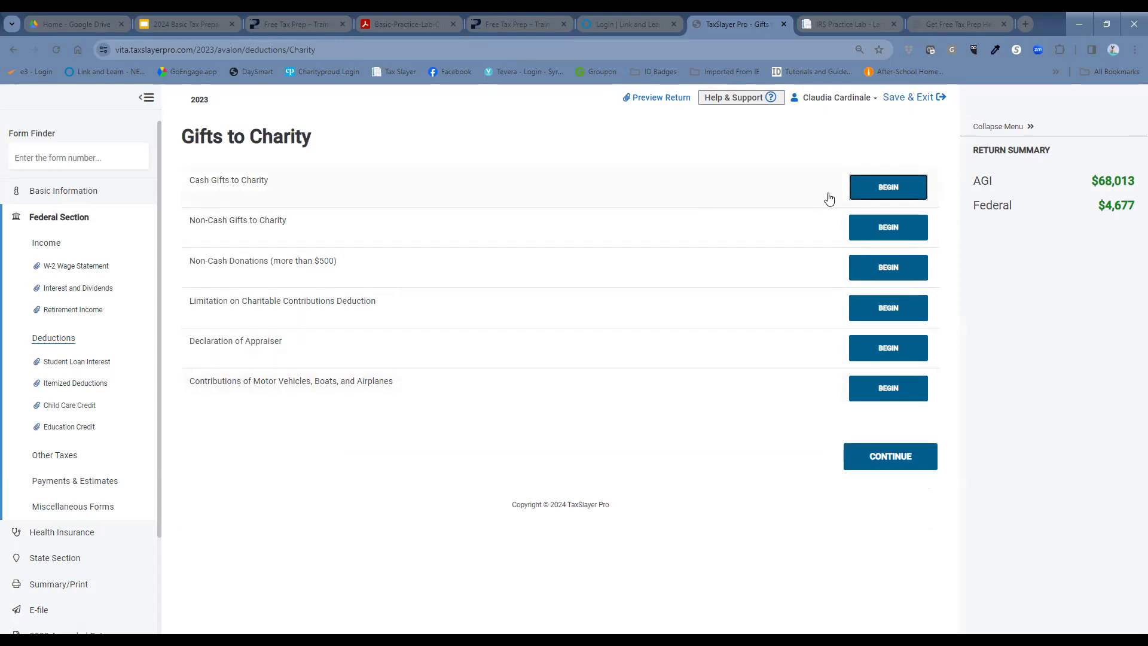
# Step: Start a cash gift to United Way described as 'Cash Coll'
pyautogui.click(857, 197)
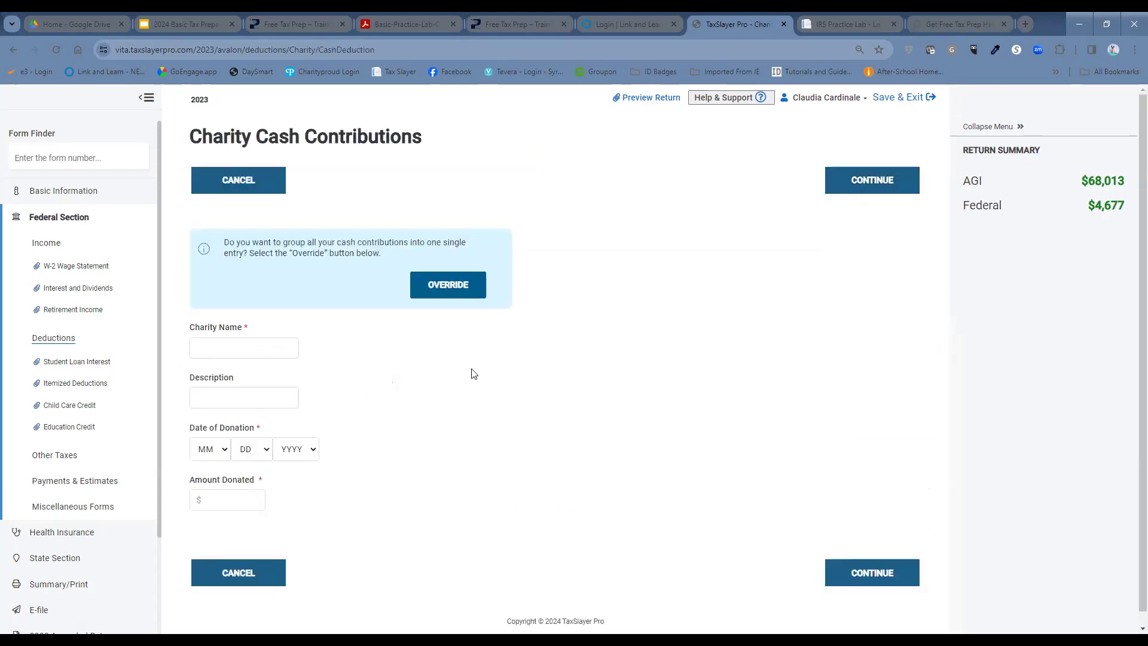
pyautogui.click(281, 344)
pyautogui.write('United Way')
pyautogui.click(262, 398)
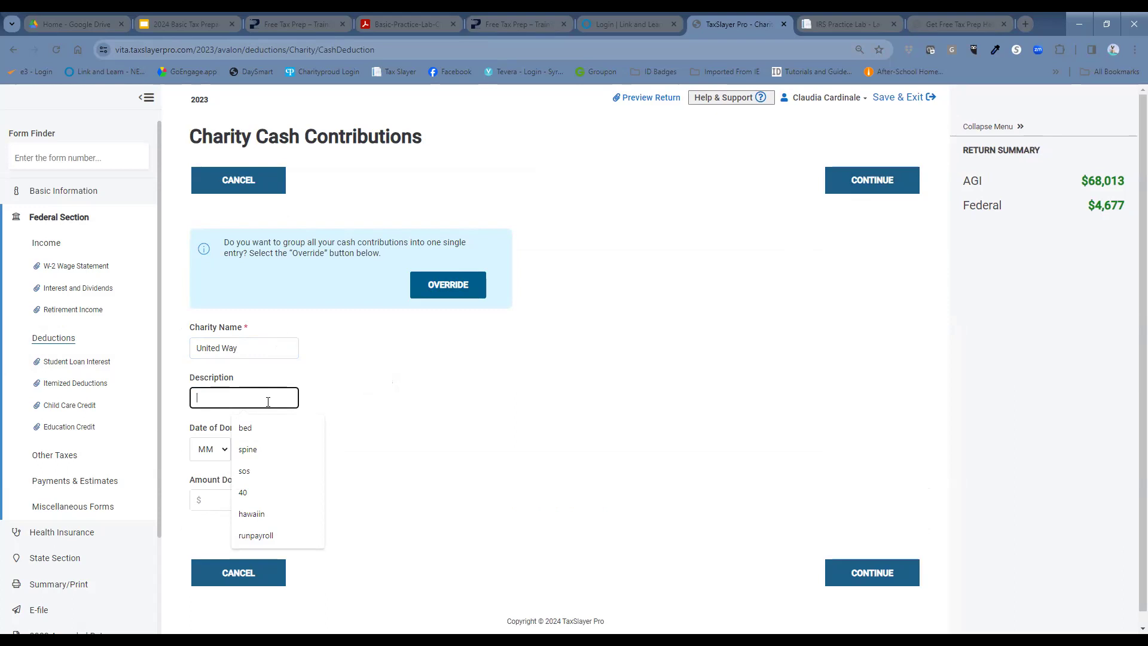
pyautogui.write('Cash Coll.')
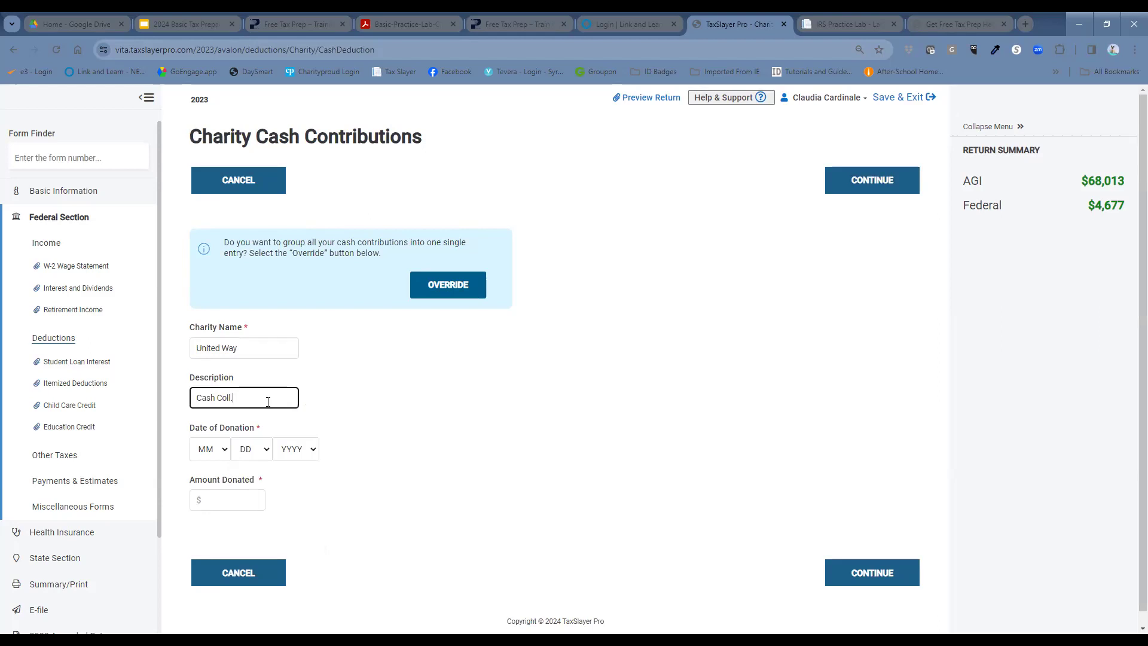
# Step: Date the donation 12/24/2023 with a $250 amount and save it
pyautogui.click(207, 453)
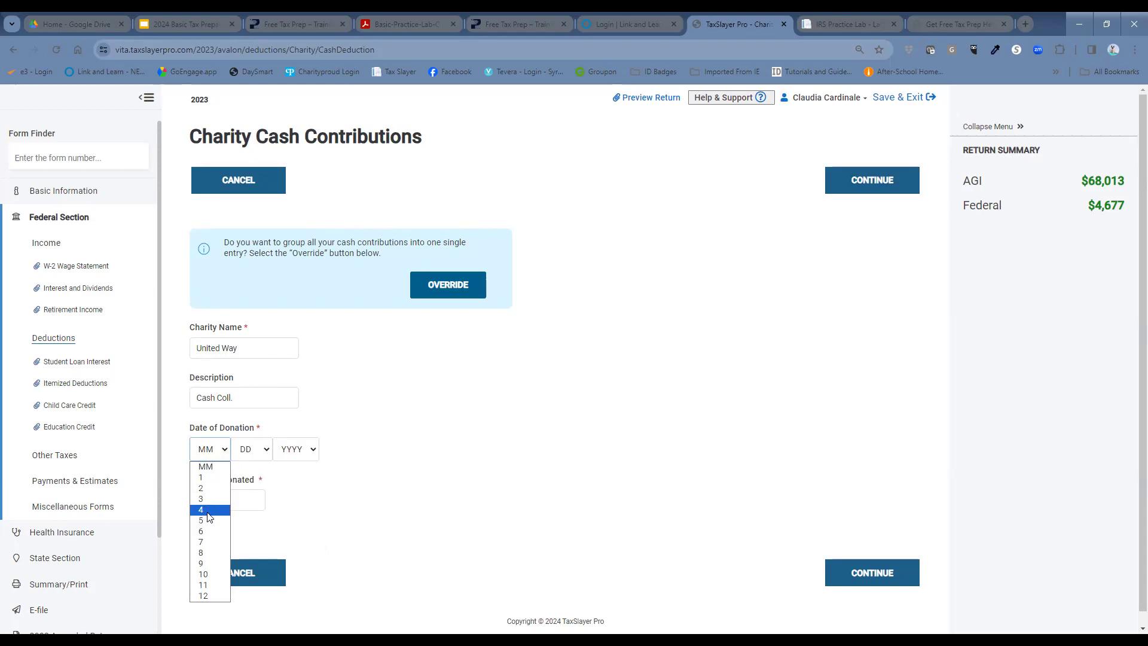
pyautogui.click(217, 597)
pyautogui.click(246, 449)
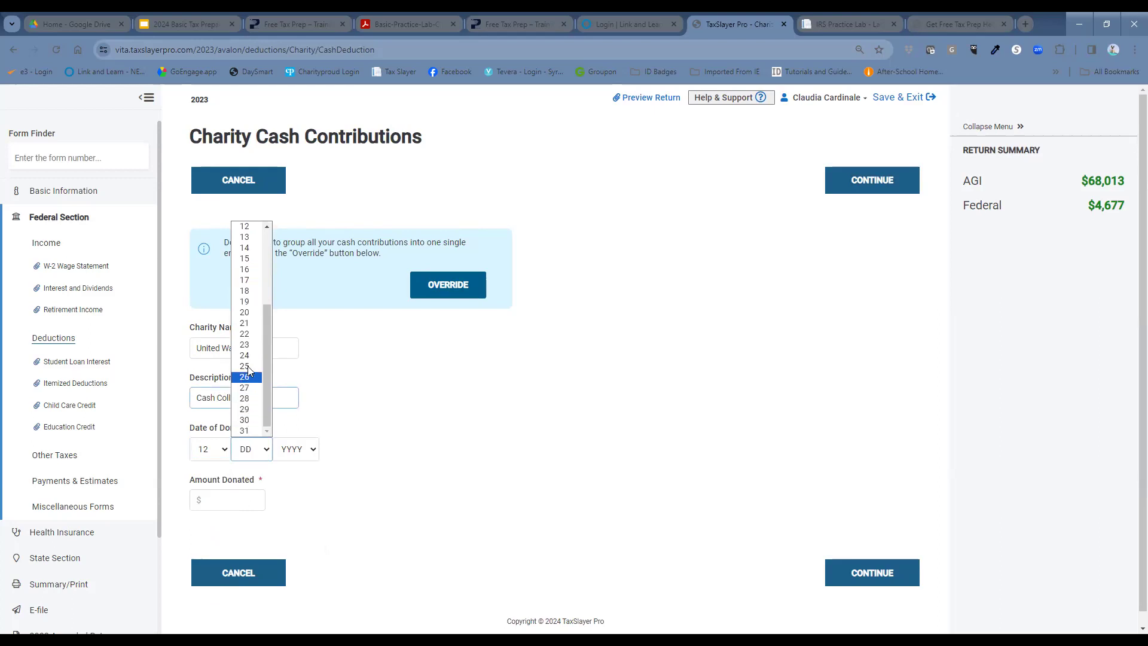
pyautogui.click(246, 356)
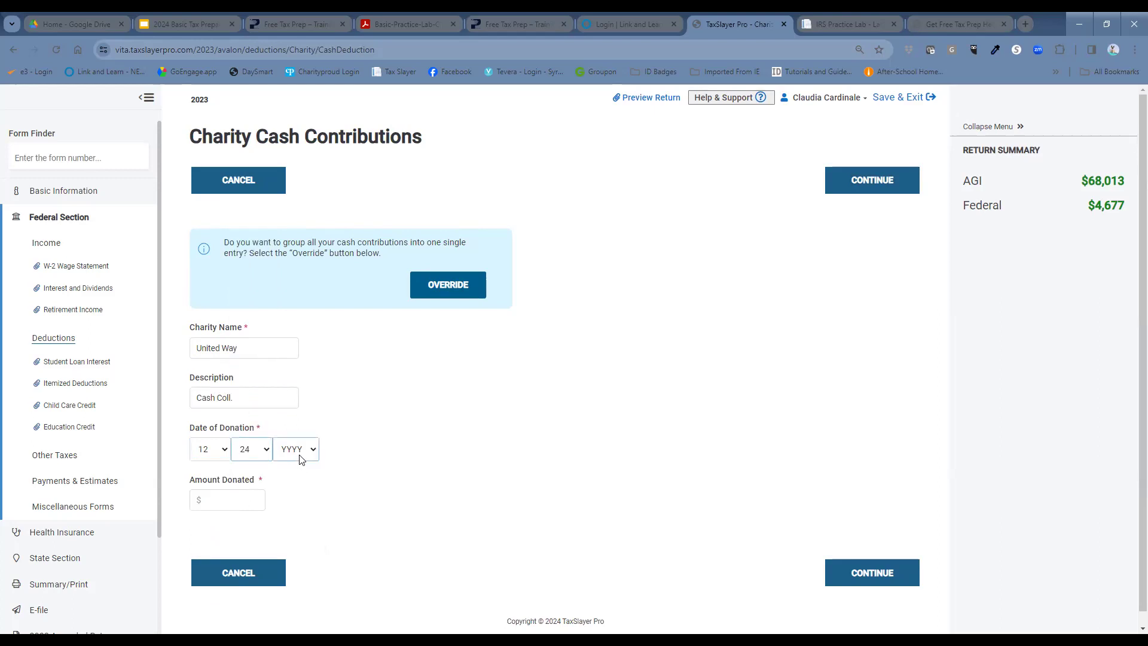
pyautogui.click(301, 457)
pyautogui.click(304, 483)
pyautogui.click(257, 501)
pyautogui.write('250')
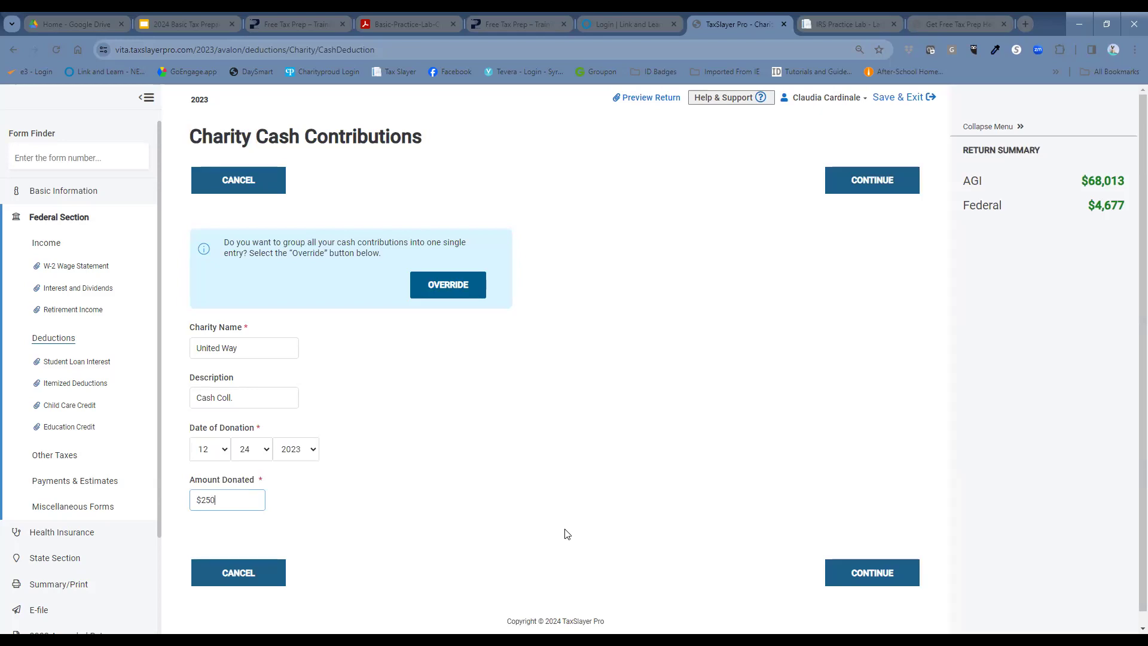
pyautogui.click(850, 569)
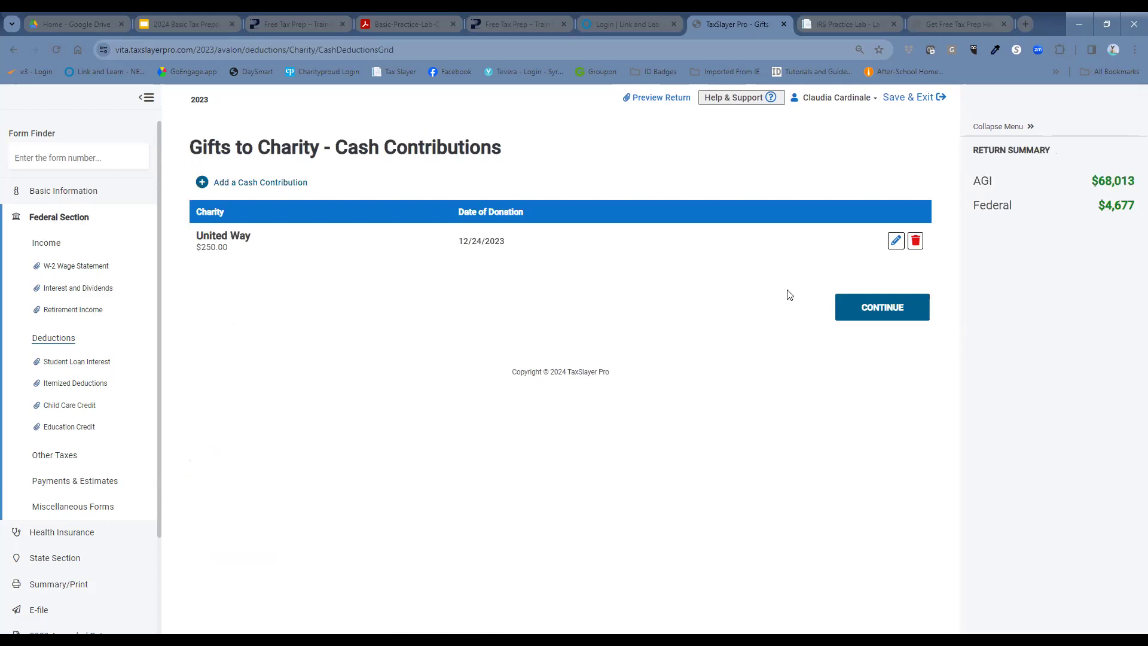
# Step: Continue through the charity, itemized deduction and deduction pages to Other Taxes
pyautogui.click(856, 309)
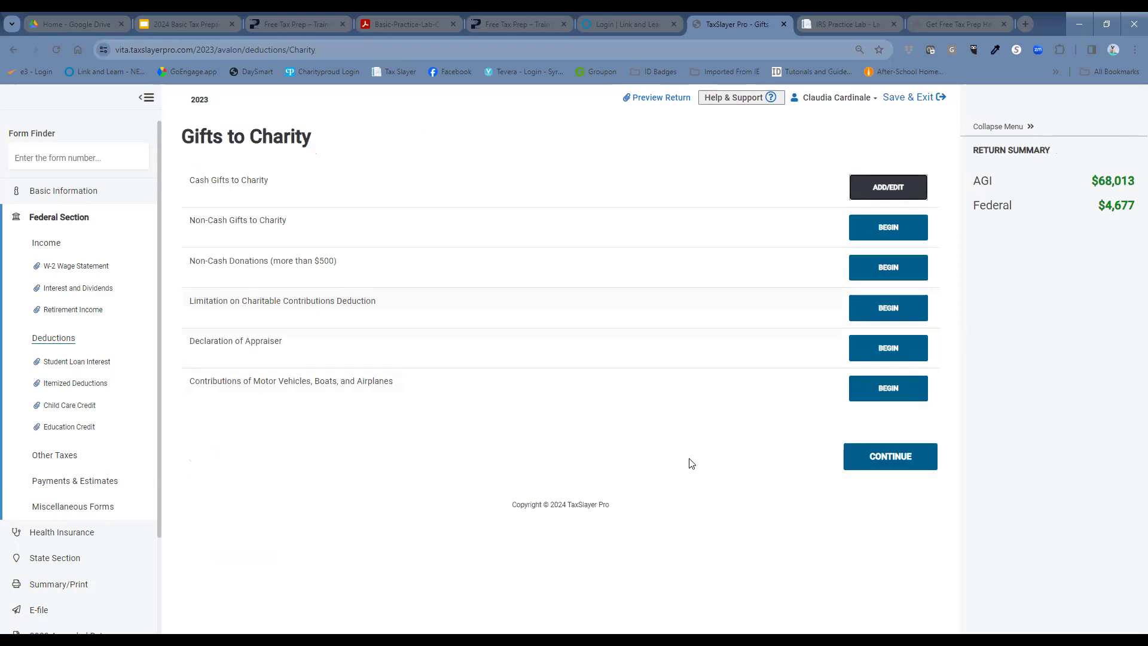
pyautogui.click(878, 456)
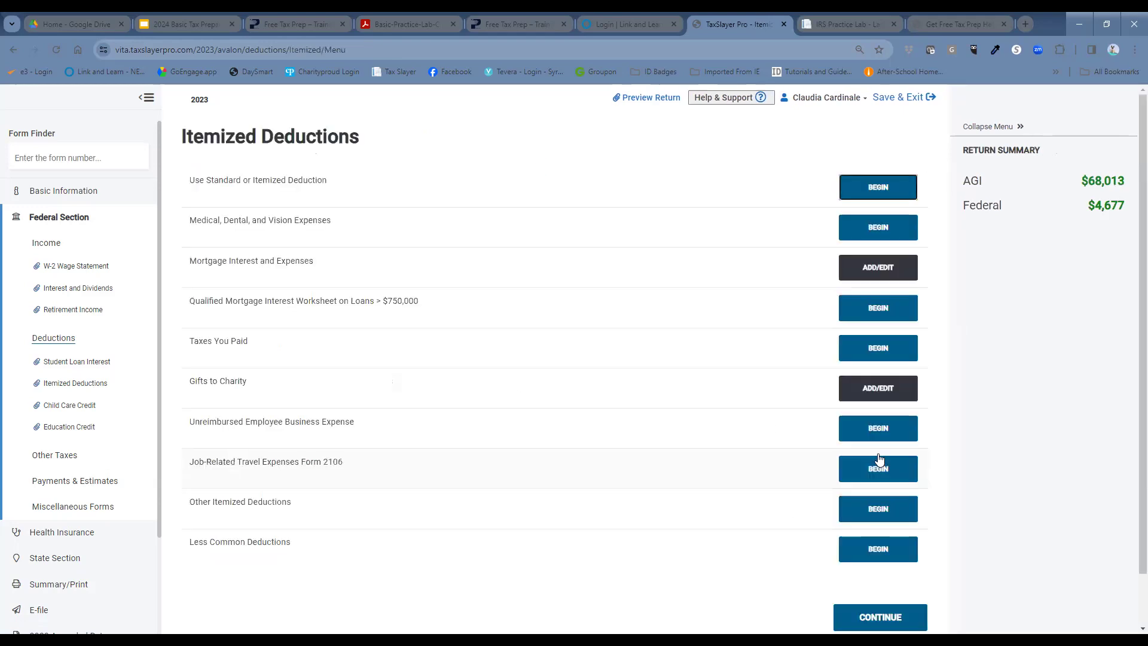
pyautogui.scroll(-1, 913, 470)
pyautogui.click(898, 569)
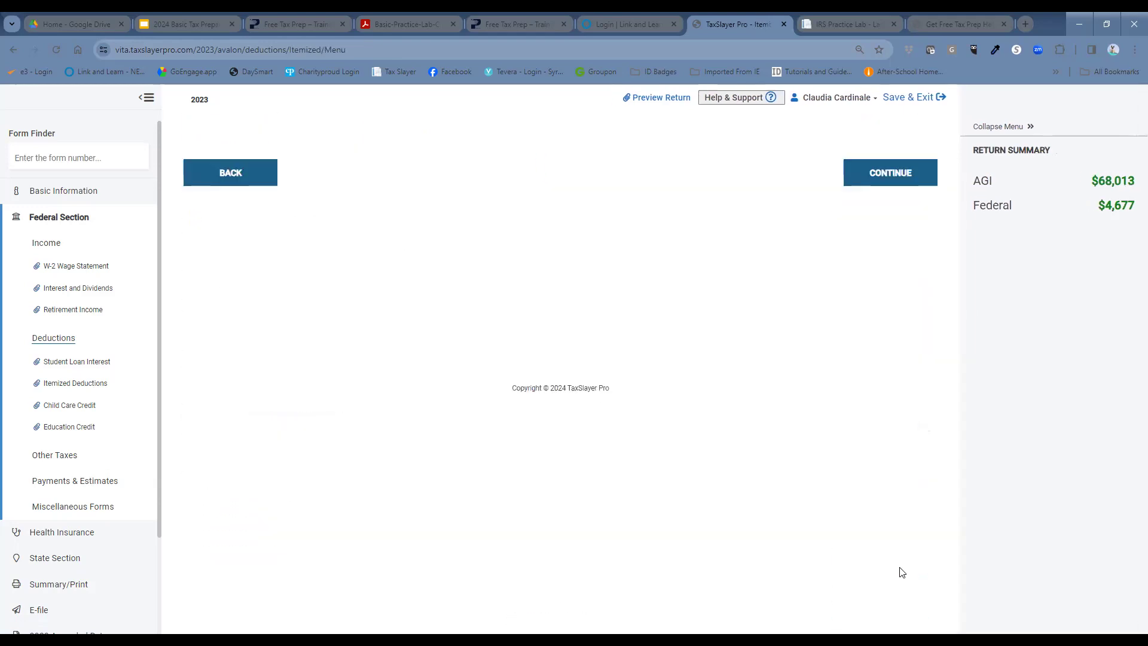
pyautogui.click(904, 545)
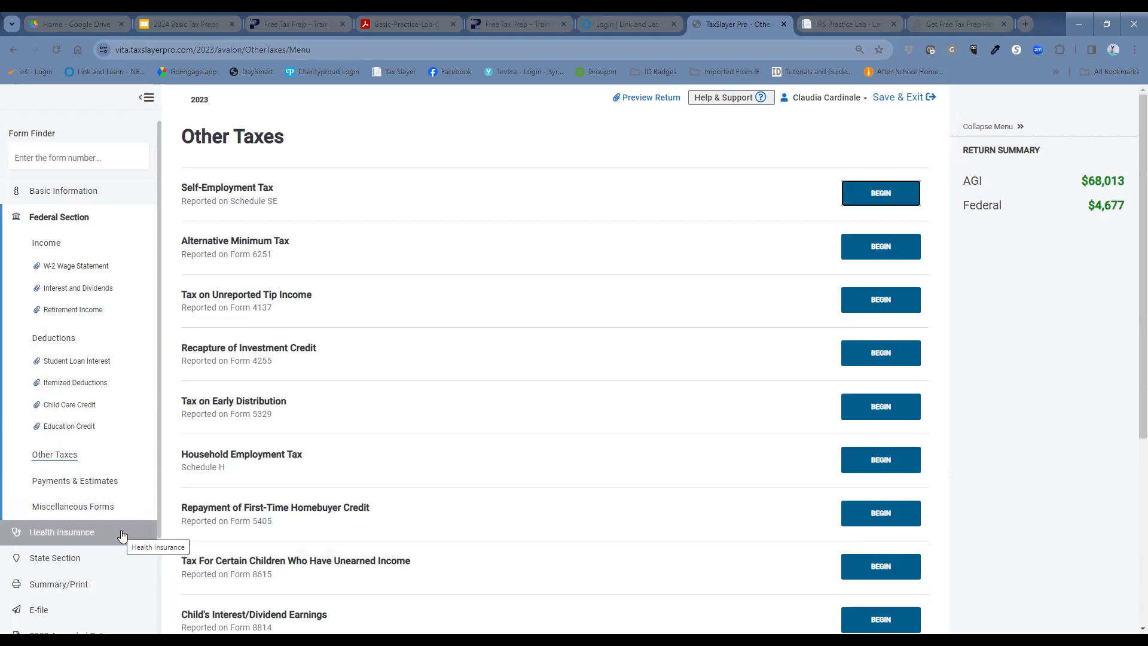
# Step: In Health Insurance, answer No to Affordable Care Act coverage and continue
pyautogui.click(62, 533)
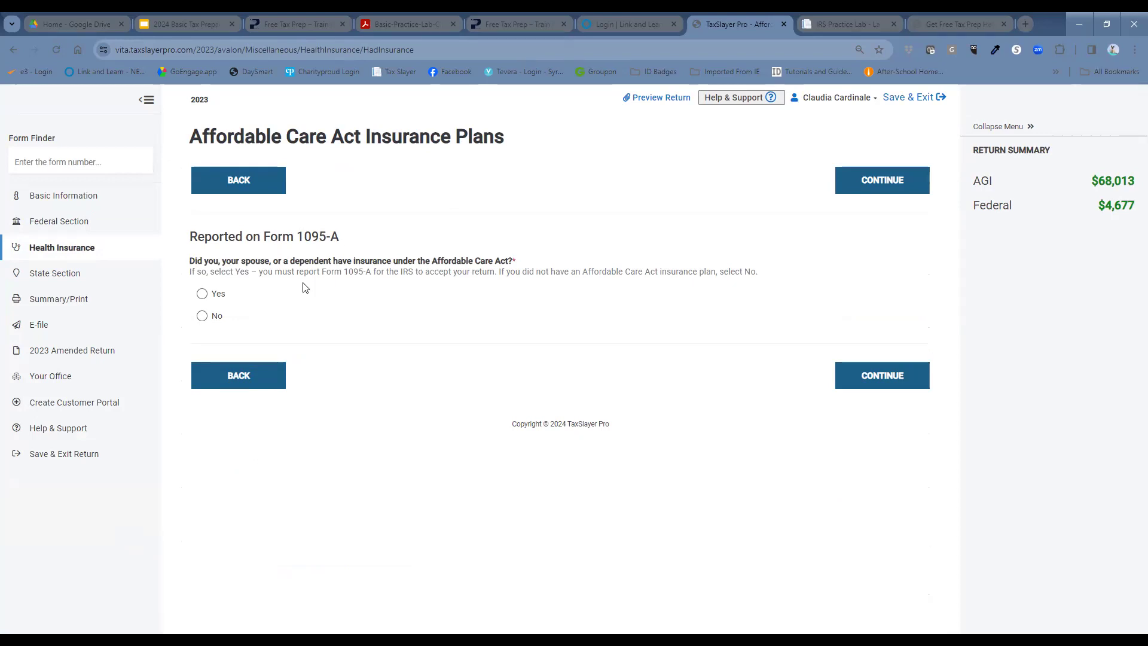
pyautogui.click(202, 317)
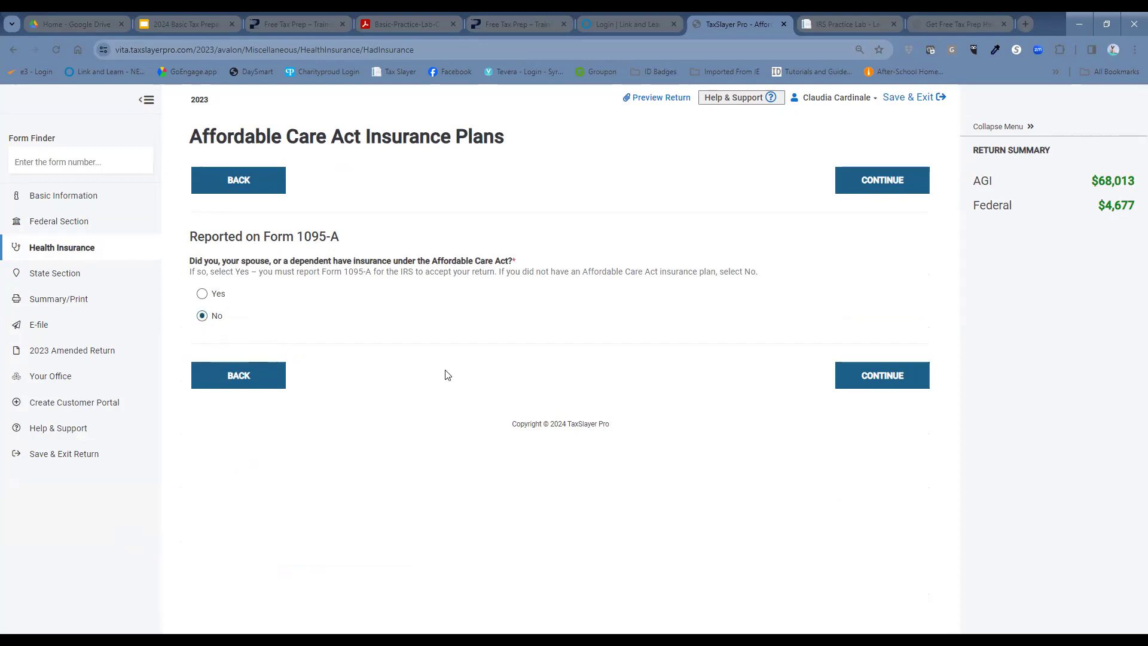
pyautogui.click(900, 382)
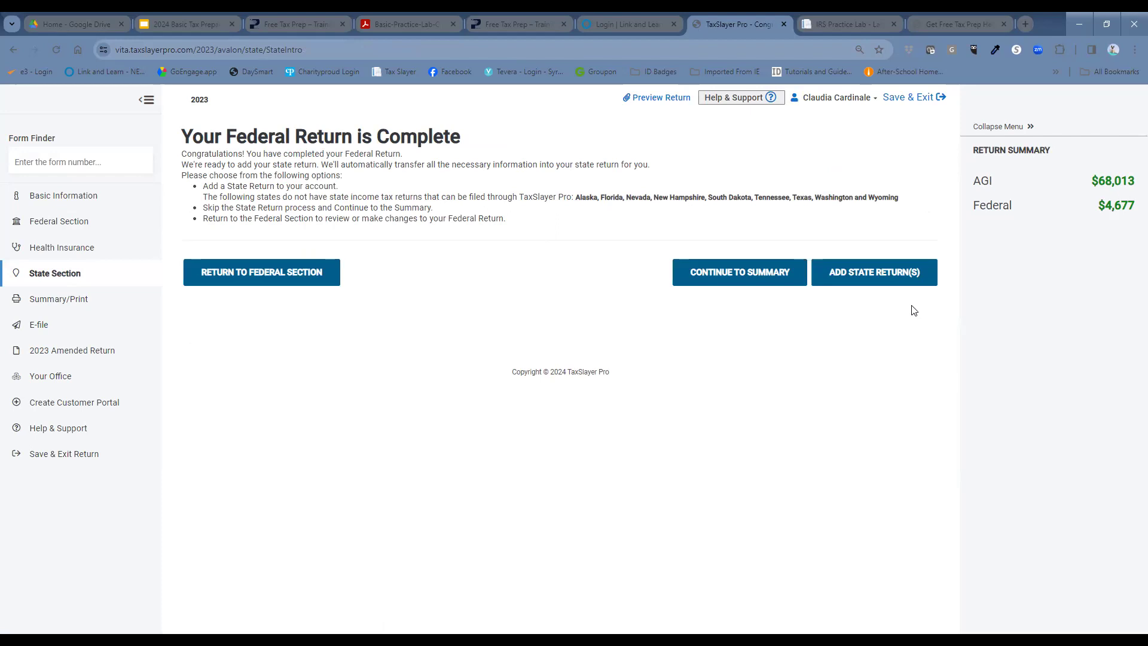
# Step: Add a New York state return with full-year Resident status
pyautogui.click(894, 277)
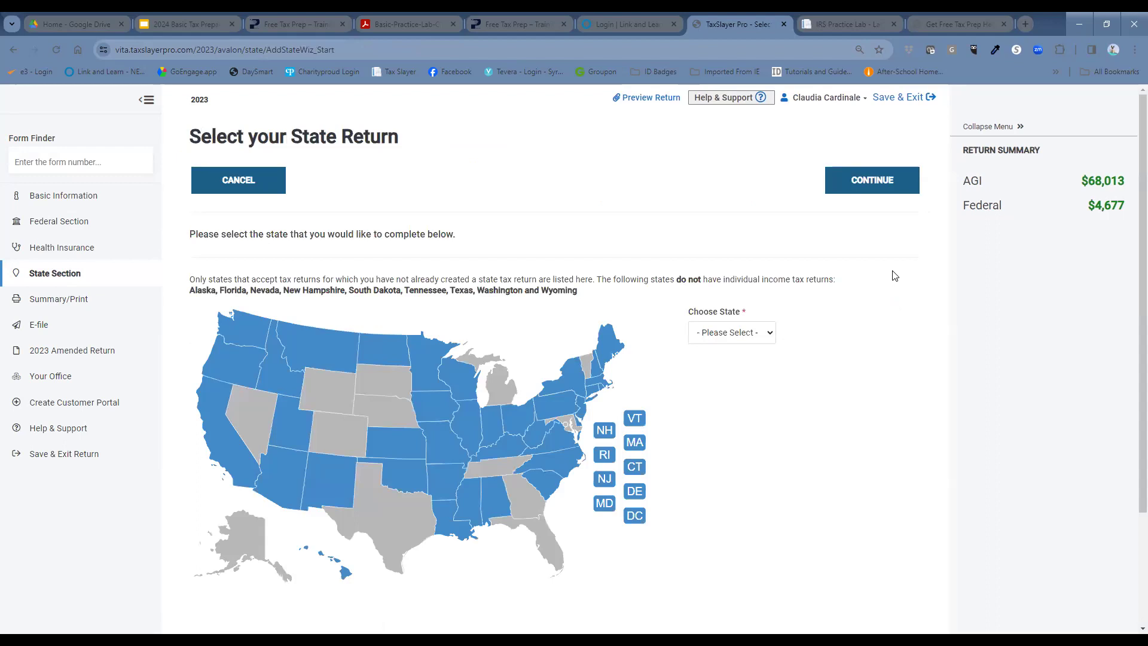
pyautogui.click(734, 332)
pyautogui.scroll(-2, 735, 534)
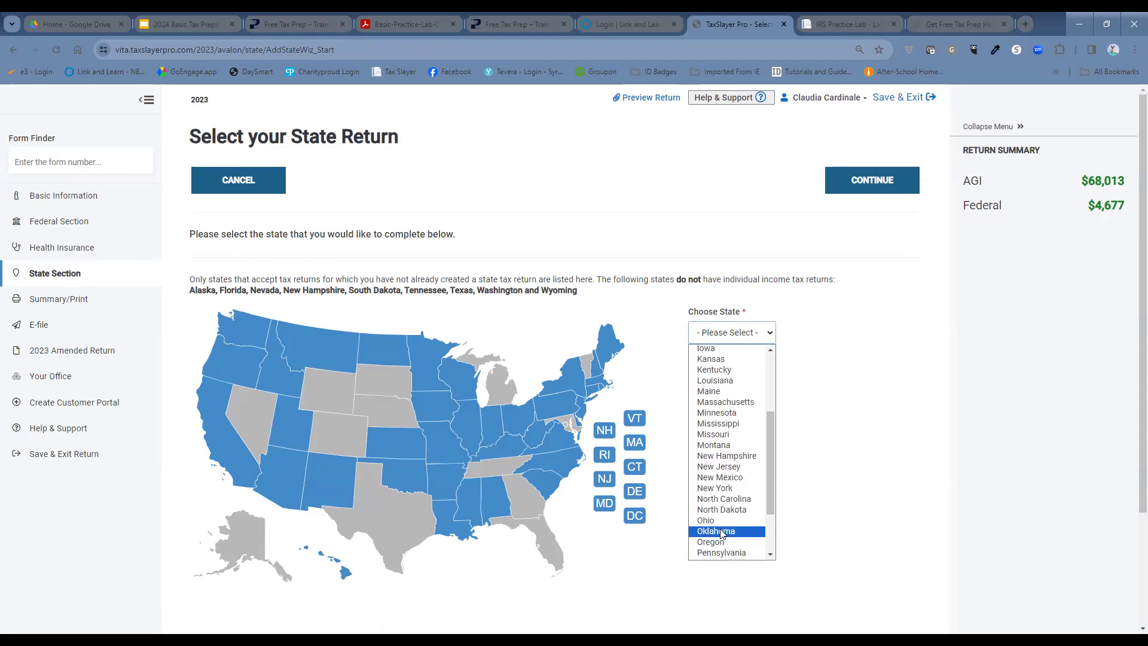
pyautogui.click(740, 490)
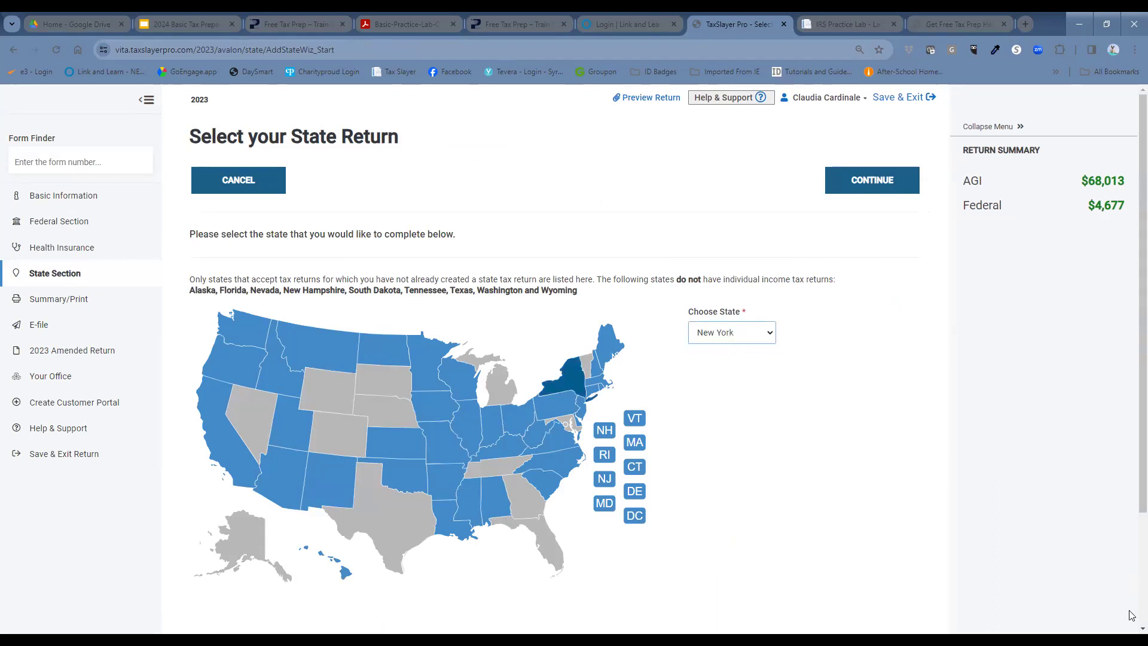
pyautogui.click(875, 188)
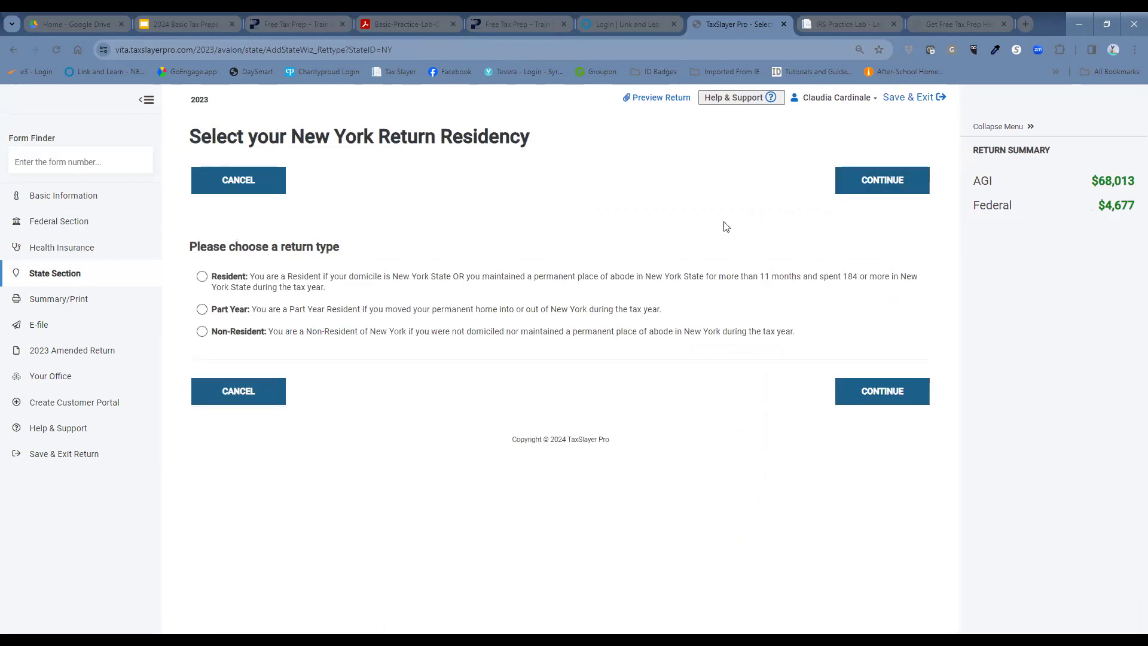
pyautogui.click(201, 276)
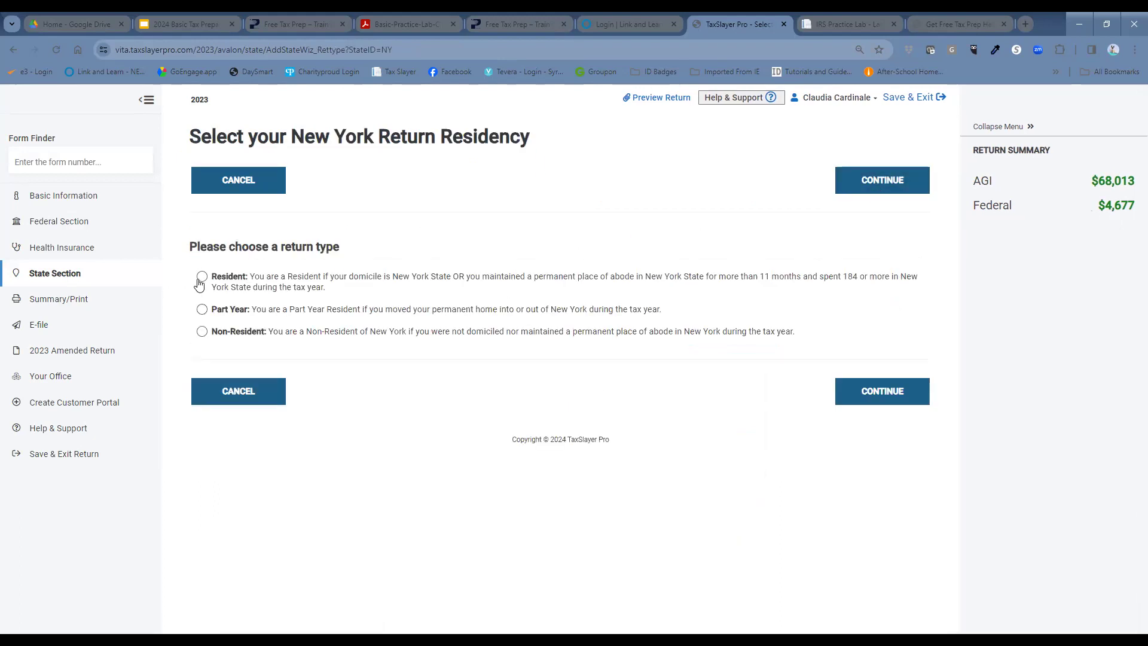
pyautogui.click(883, 398)
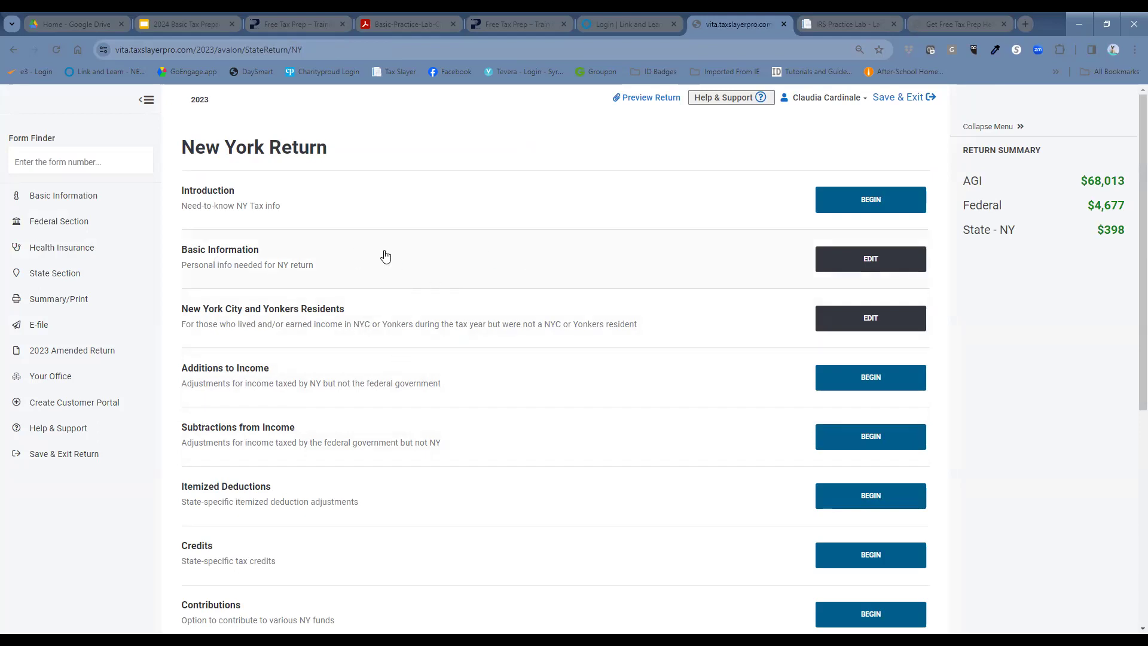
# Step: Choose ONONDAGA as the county in NY Basic Information, then begin School District Information
pyautogui.click(852, 269)
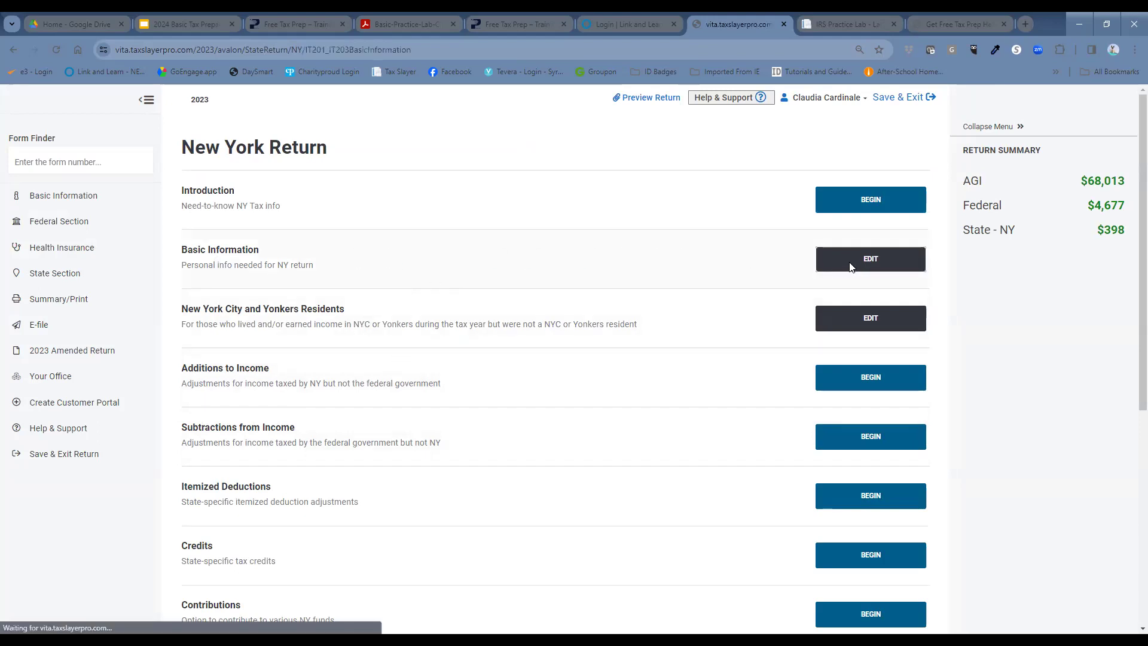
pyautogui.scroll(-1, 697, 302)
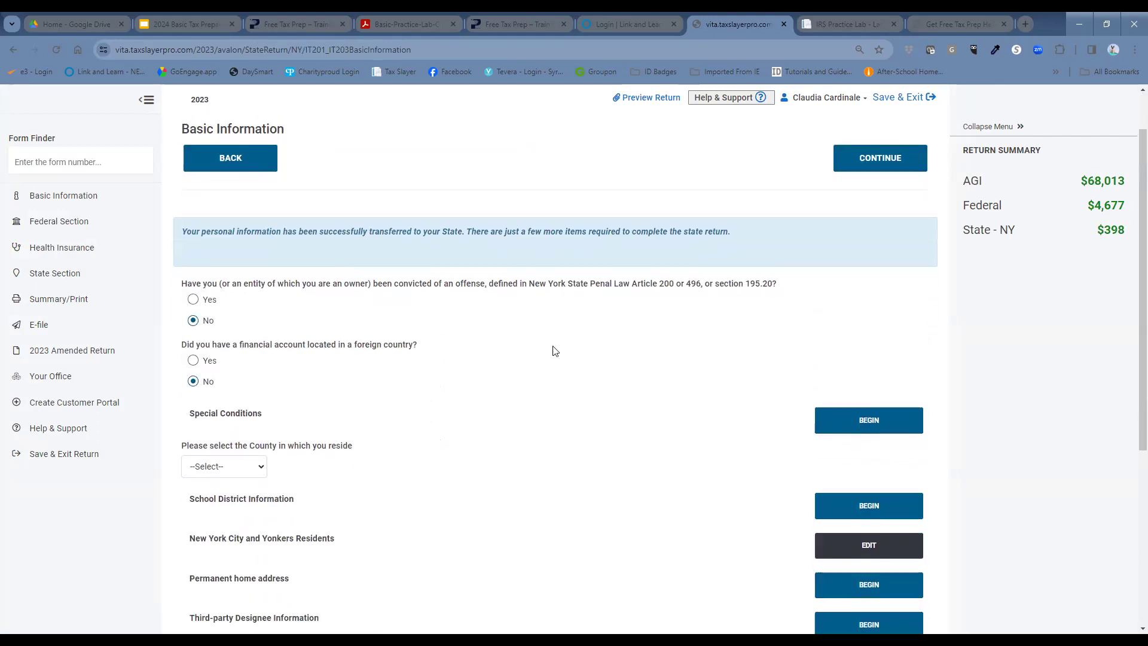
pyautogui.scroll(-1, 254, 460)
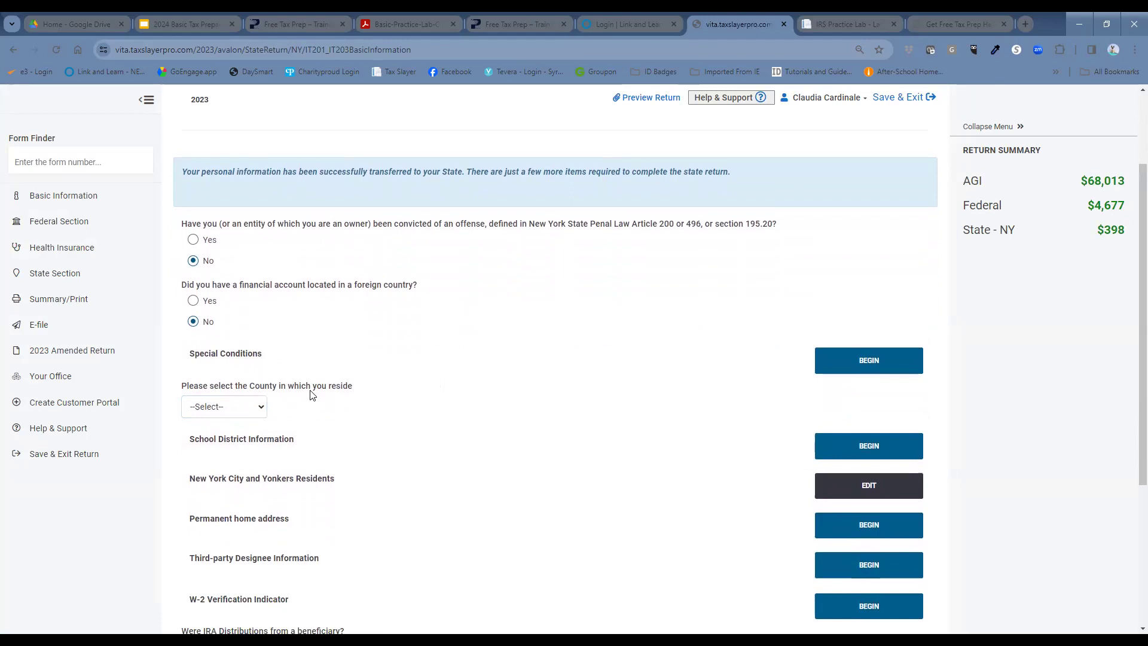
pyautogui.click(238, 412)
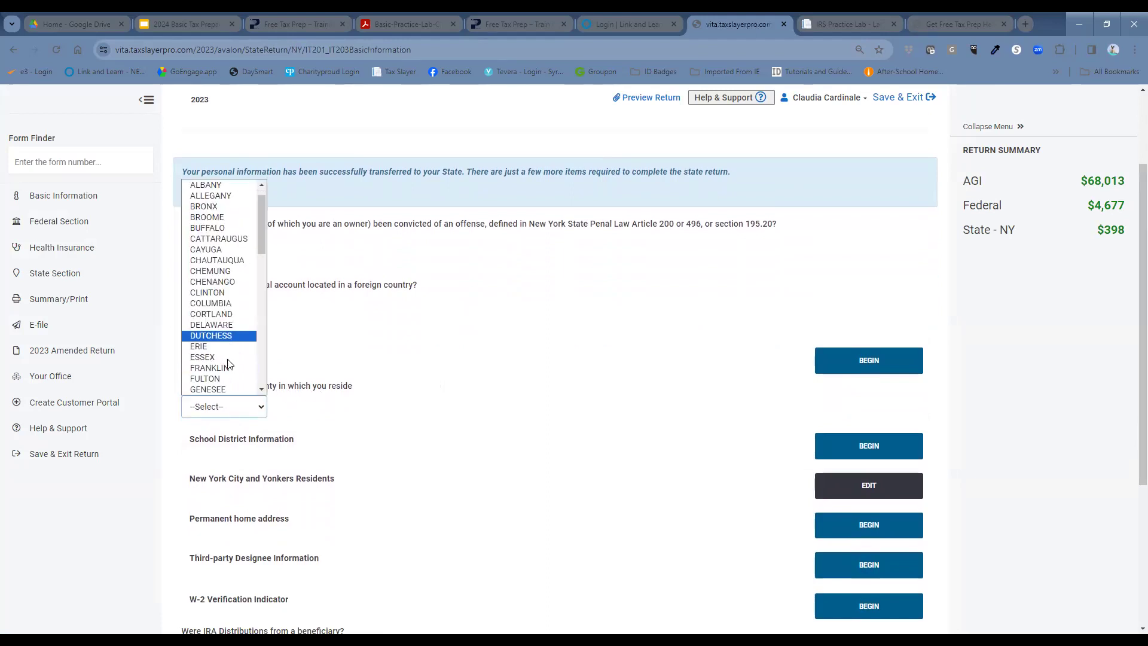
pyautogui.scroll(-3, 224, 355)
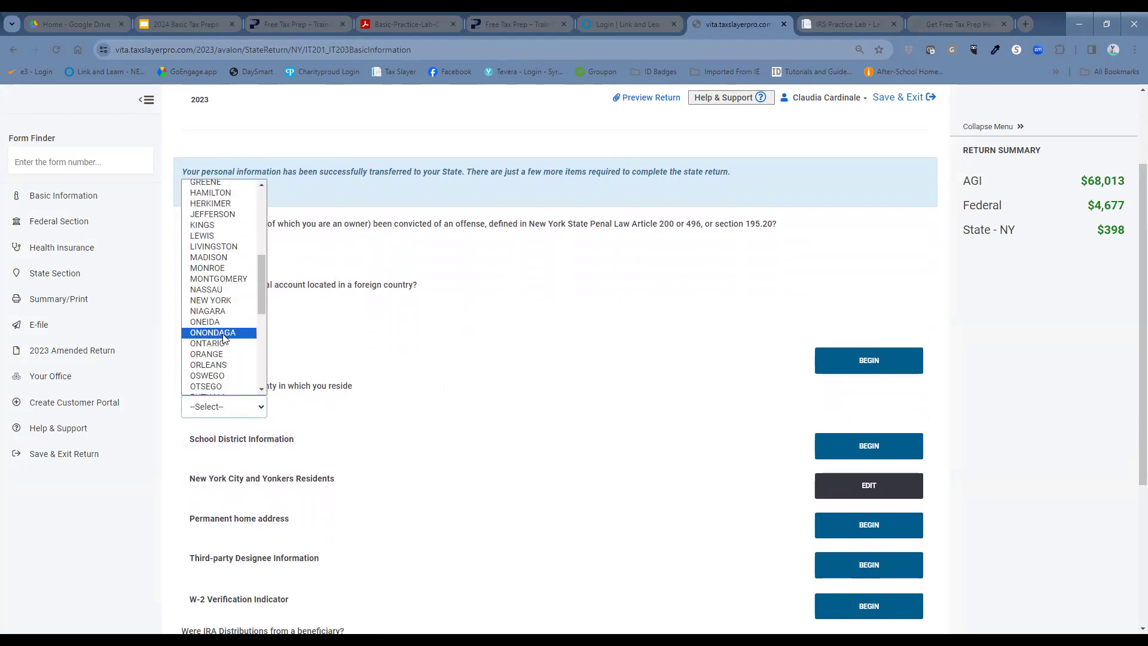
pyautogui.click(224, 333)
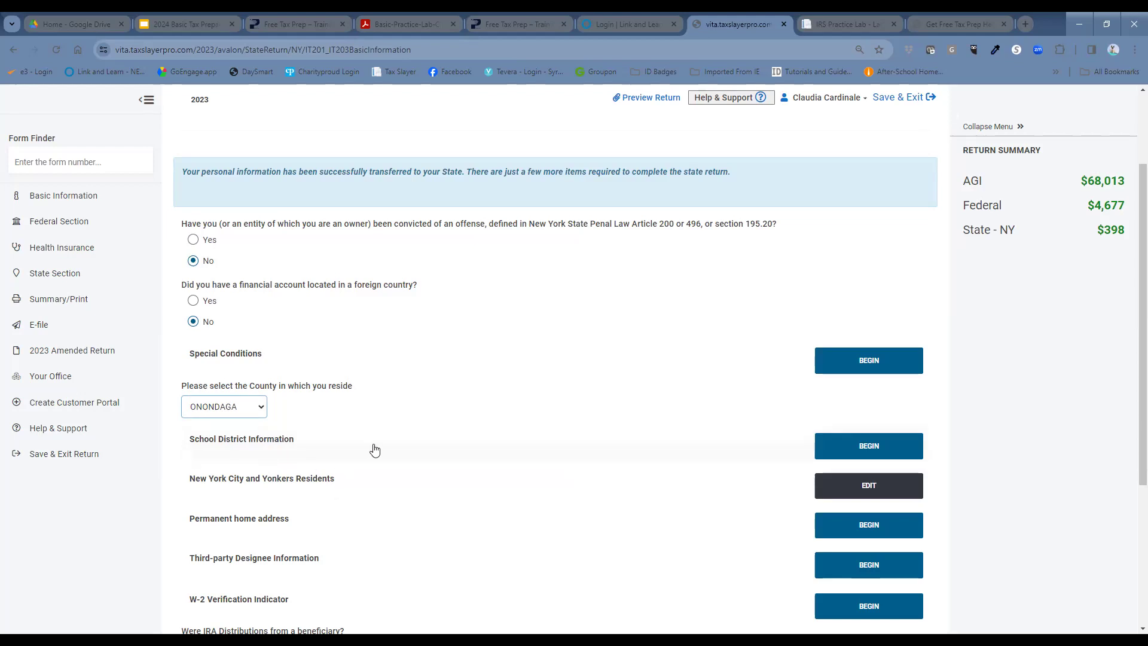
pyautogui.click(877, 452)
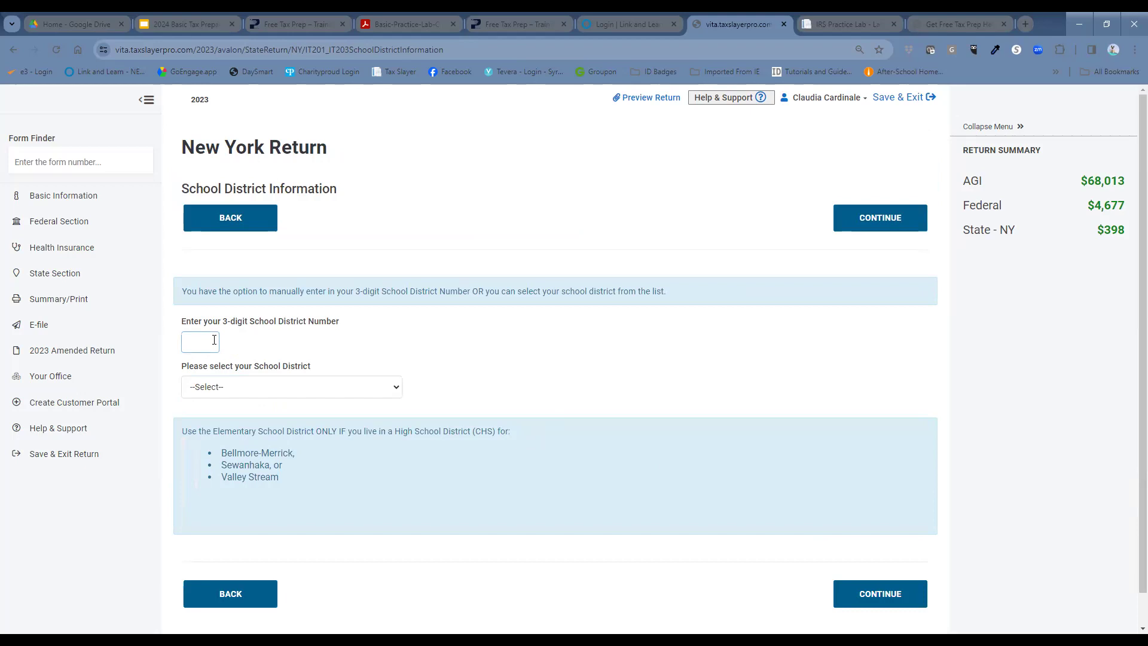
# Step: Enter school district number 631 (SYRACUSE) and finish the New York basic information
pyautogui.click(214, 340)
pyautogui.write('631')
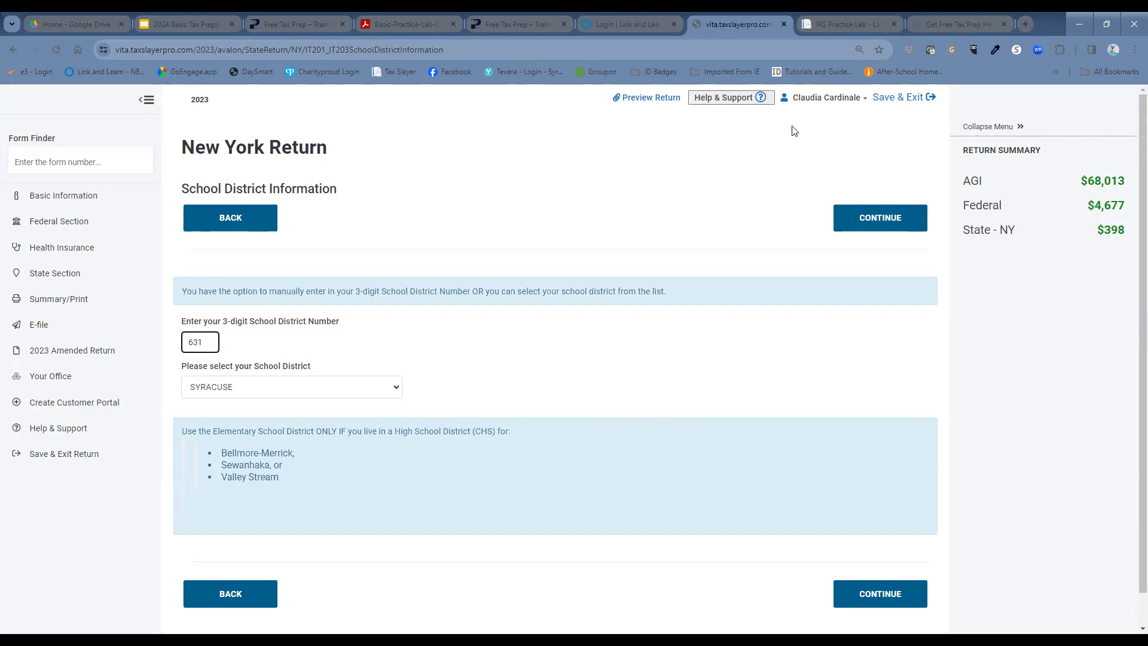
pyautogui.click(885, 226)
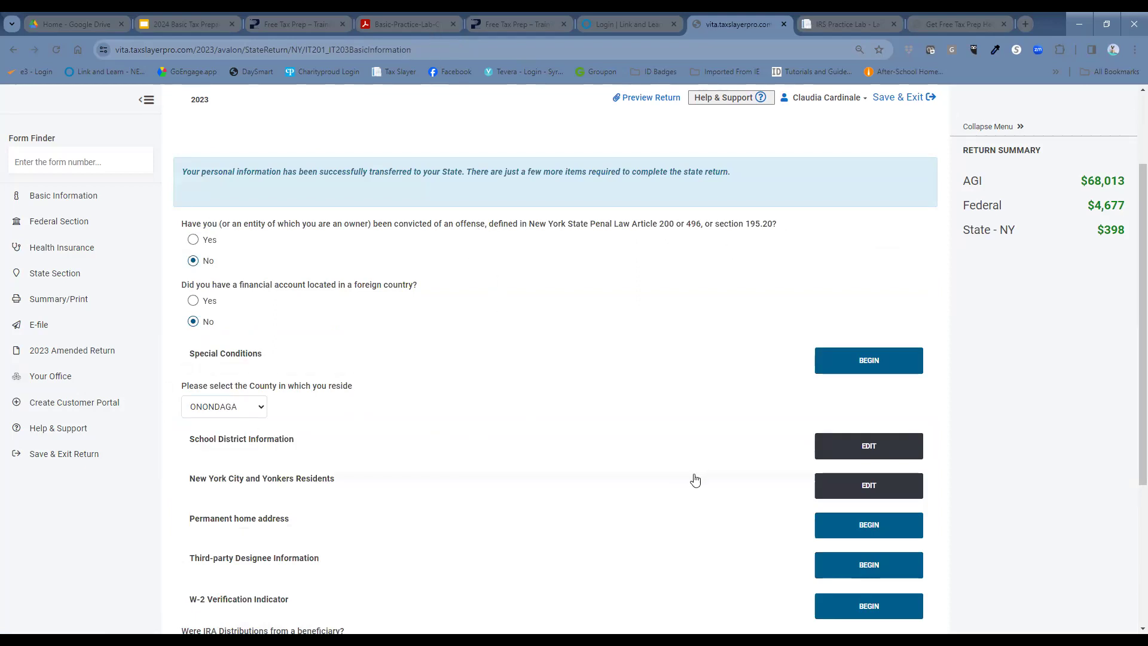
pyautogui.scroll(-3, 695, 487)
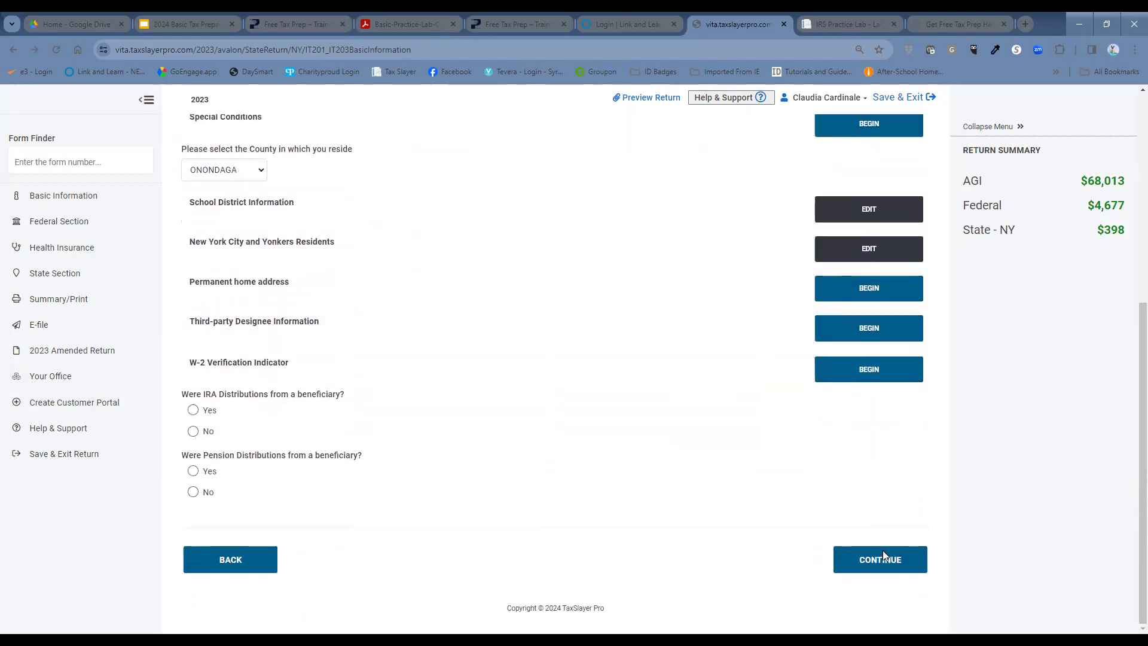
pyautogui.click(883, 557)
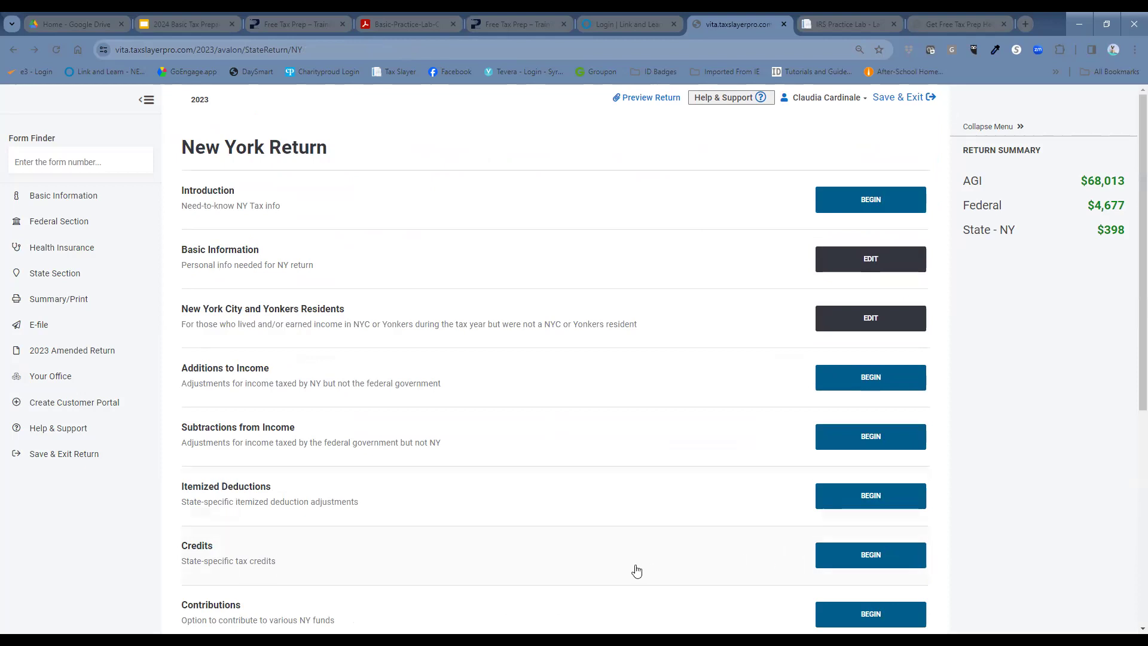
pyautogui.scroll(-1, 637, 568)
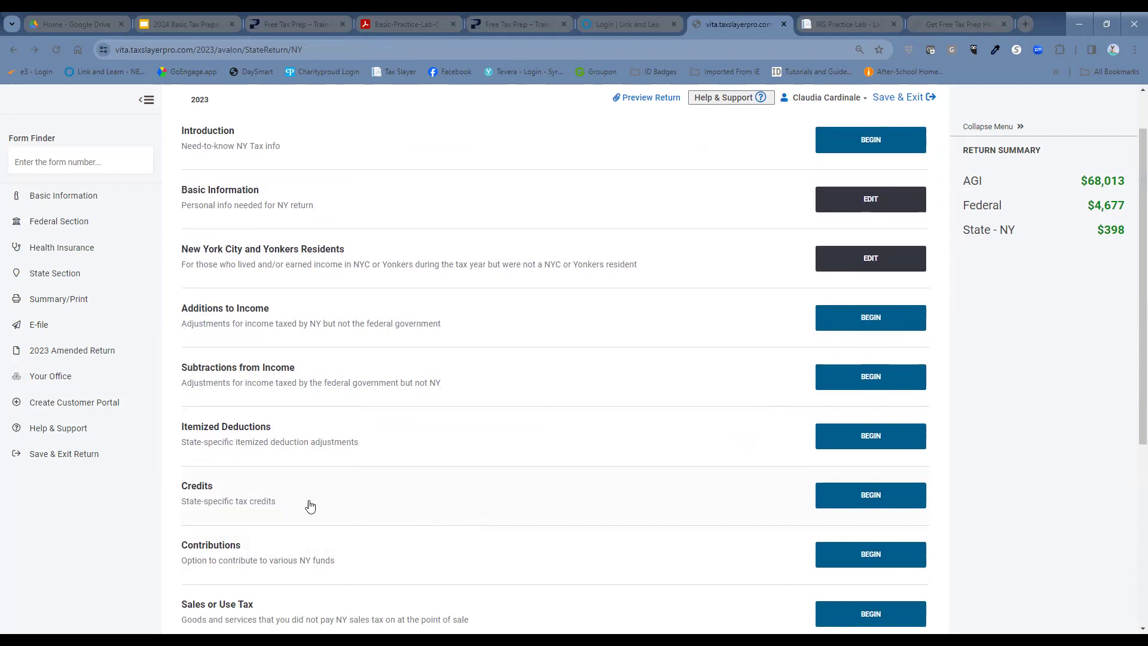
pyautogui.click(883, 444)
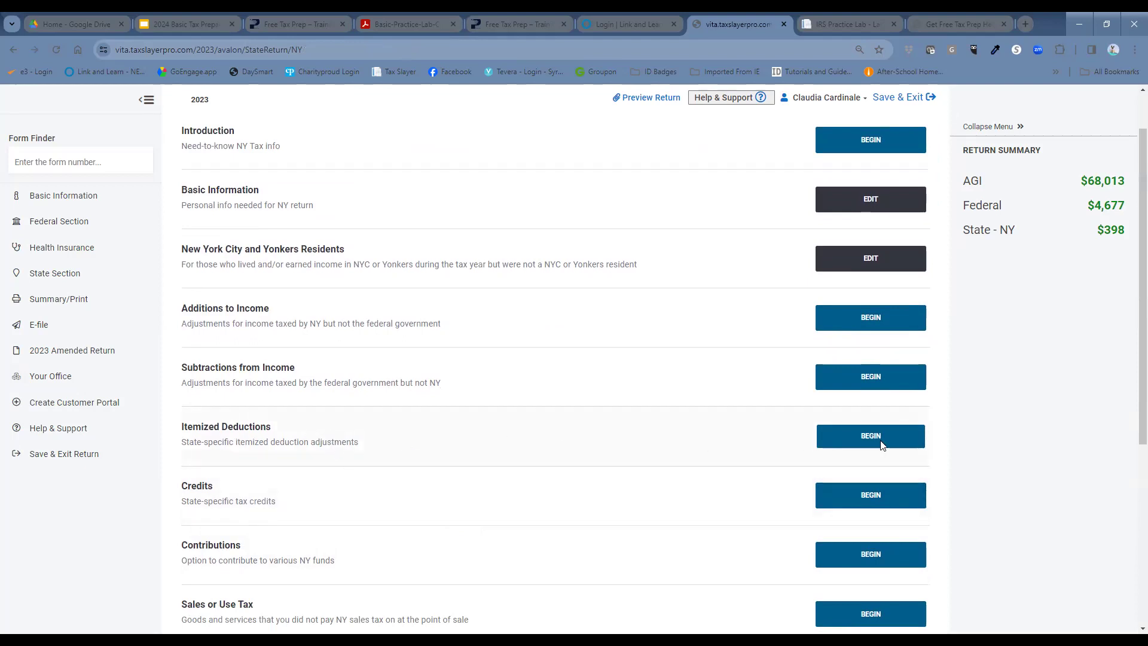
pyautogui.click(266, 220)
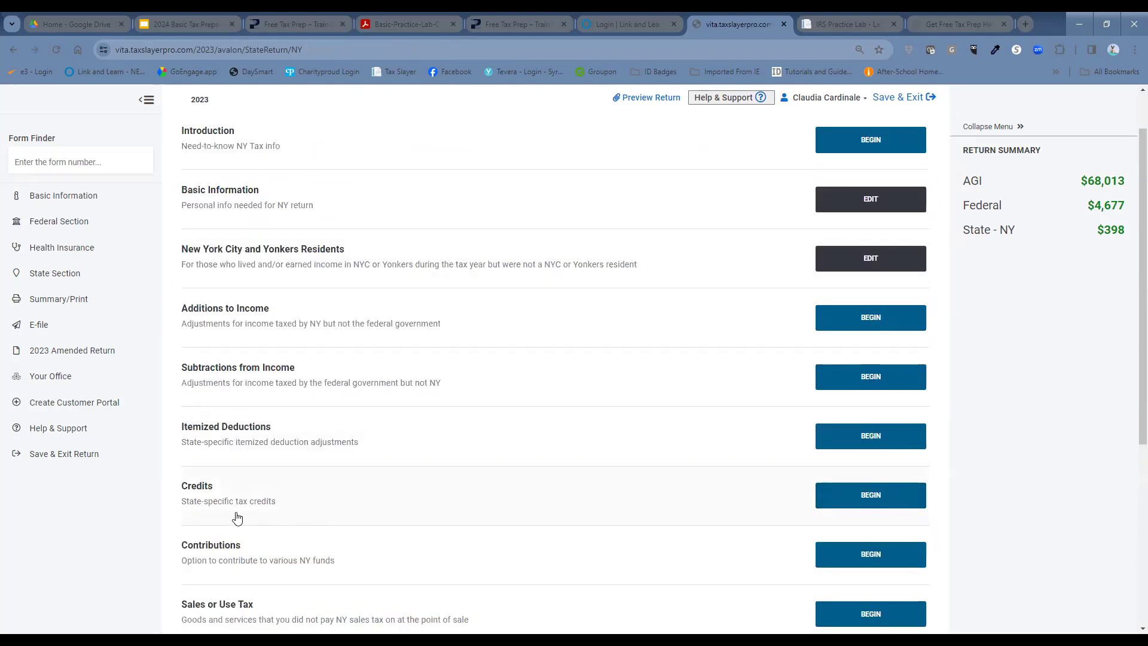
pyautogui.click(881, 505)
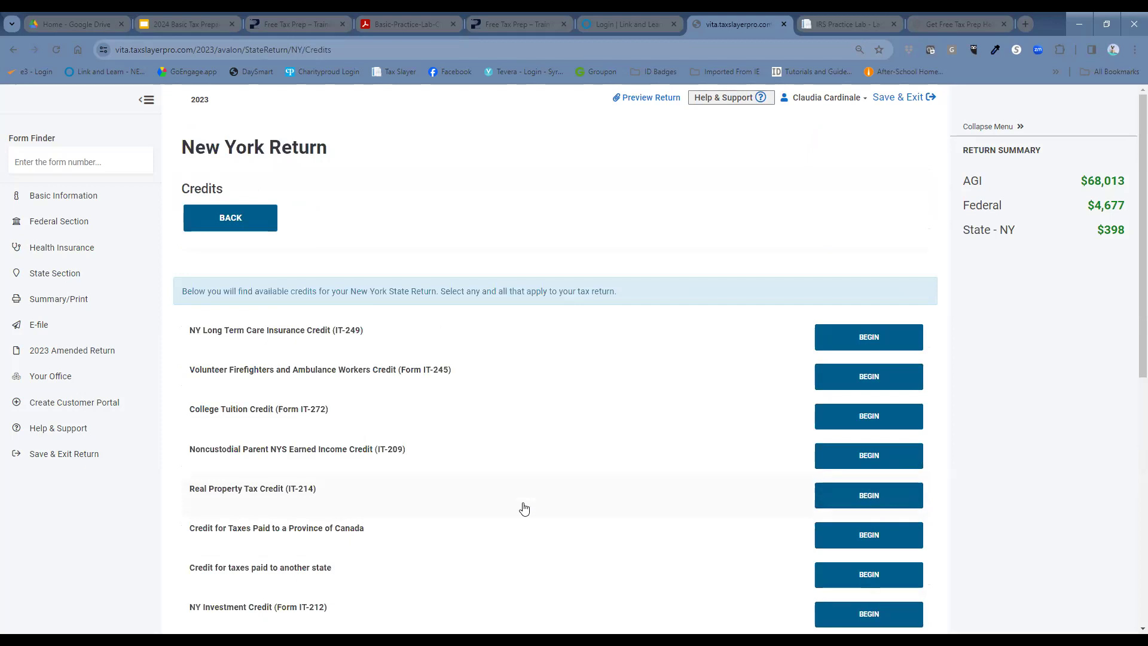
pyautogui.click(219, 223)
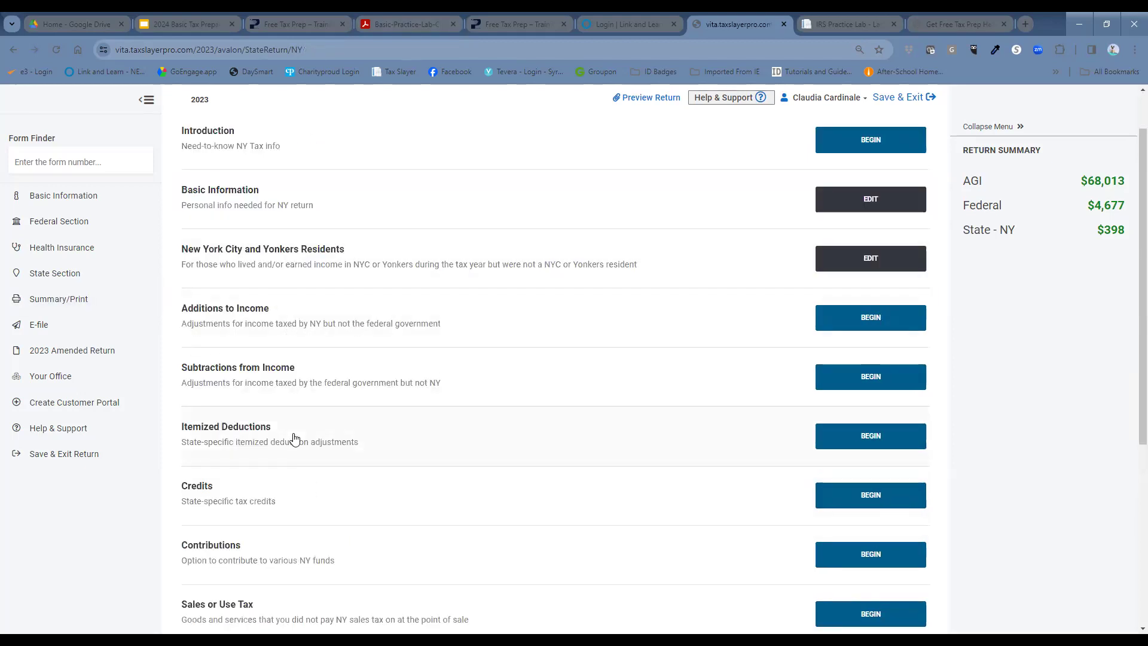
pyautogui.click(835, 498)
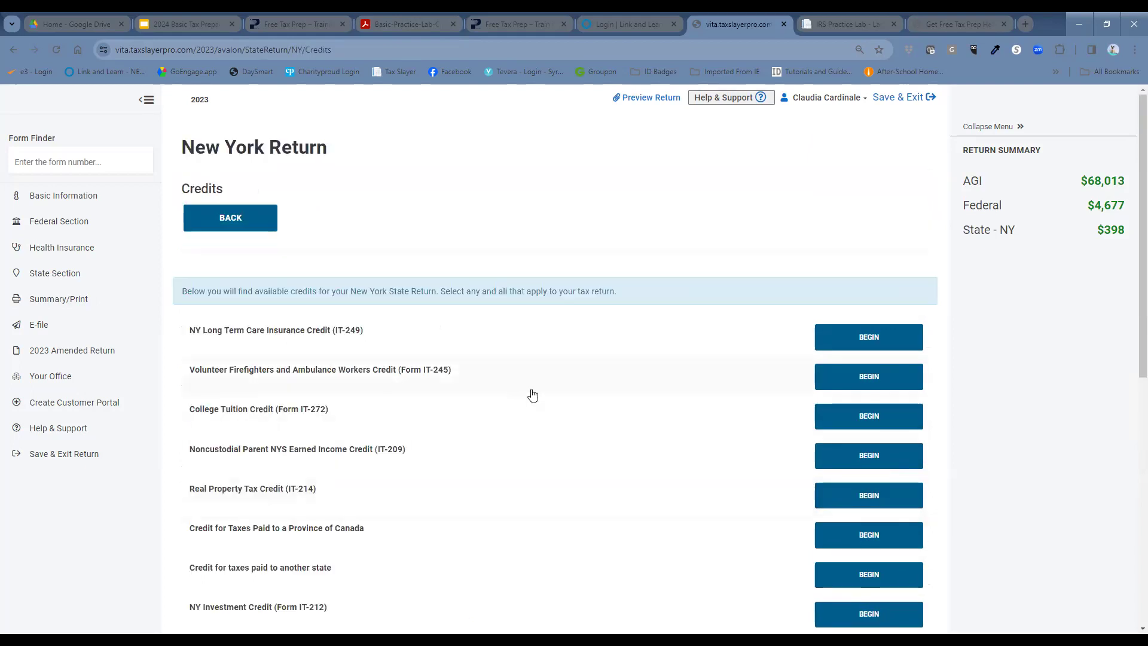
pyautogui.scroll(-2, 535, 417)
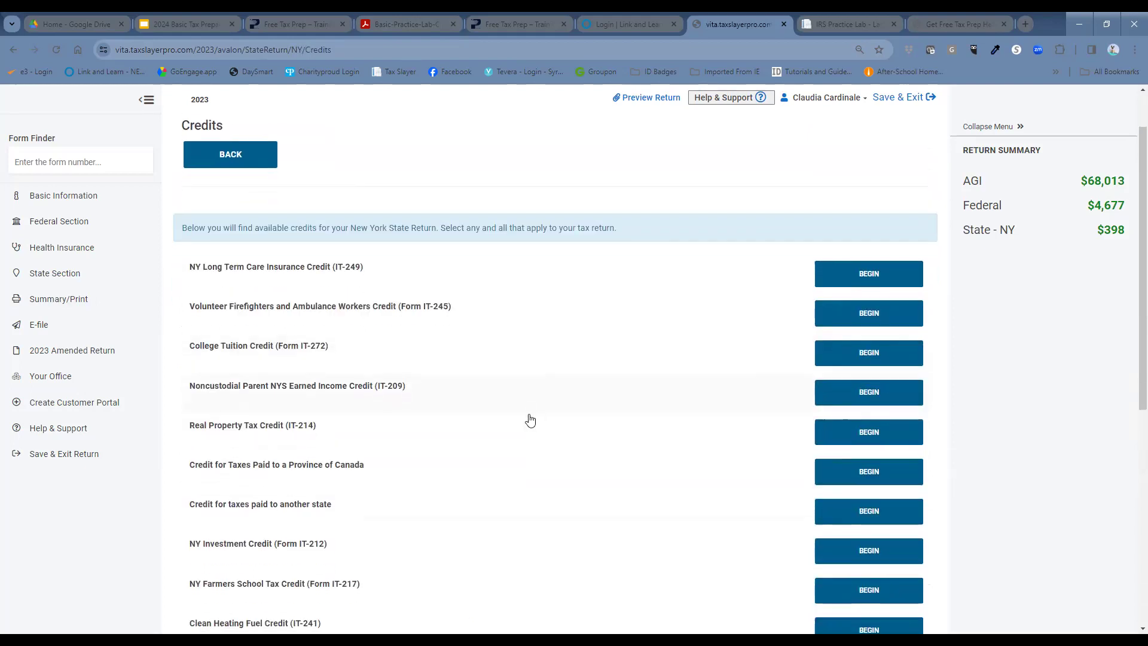
pyautogui.scroll(-4, 529, 412)
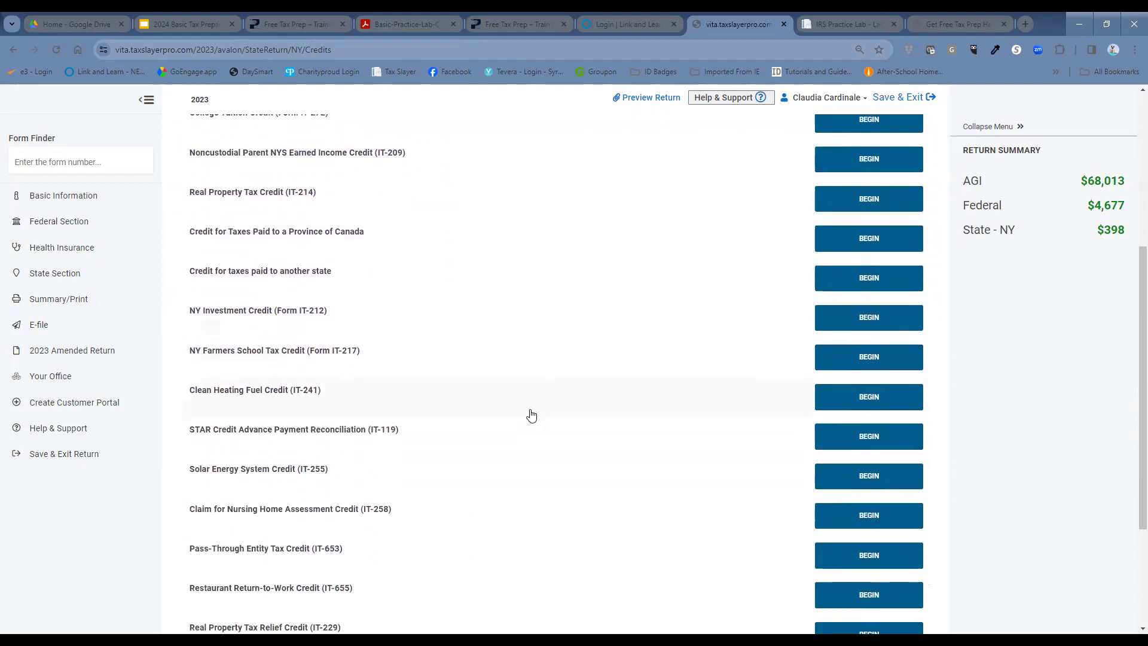
pyautogui.scroll(-2, 523, 395)
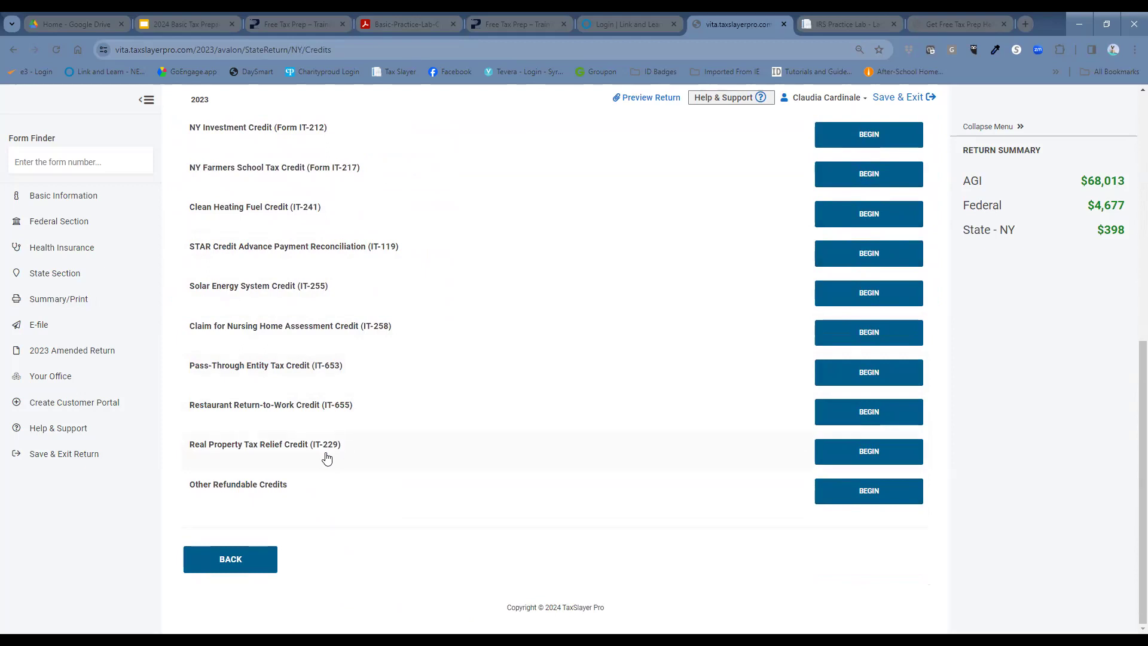
# Step: Begin IT-229 and answer Yes to residency, six-month residence, STAR eligibility and nonresidential rent questions
pyautogui.click(836, 460)
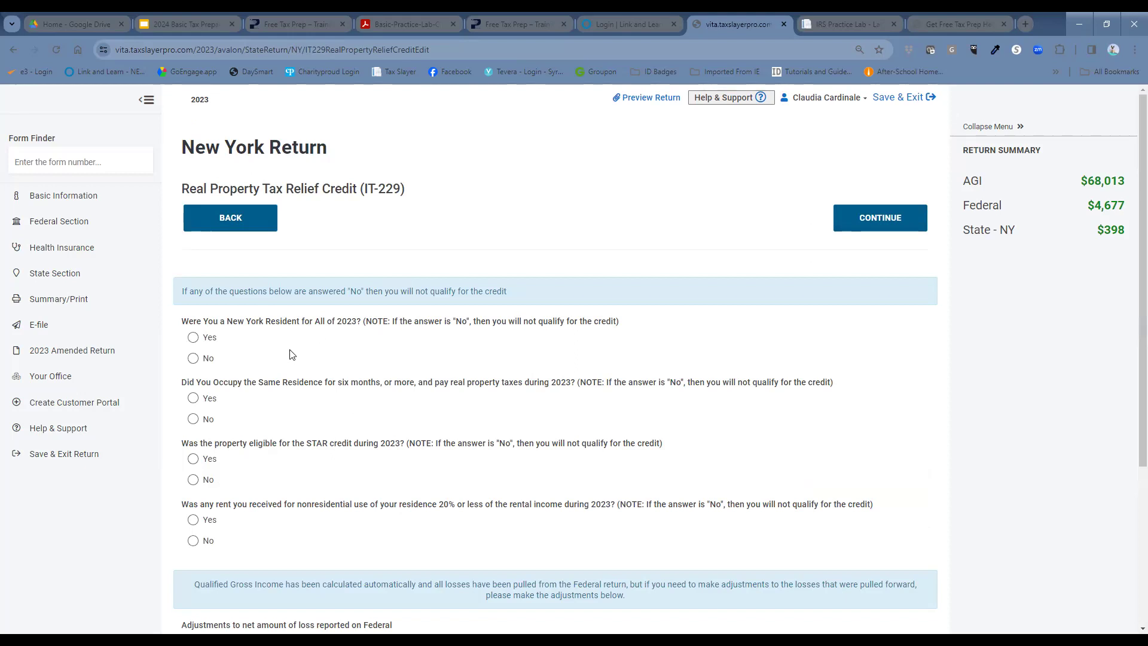
pyautogui.click(193, 337)
pyautogui.click(194, 400)
pyautogui.click(195, 466)
pyautogui.click(194, 520)
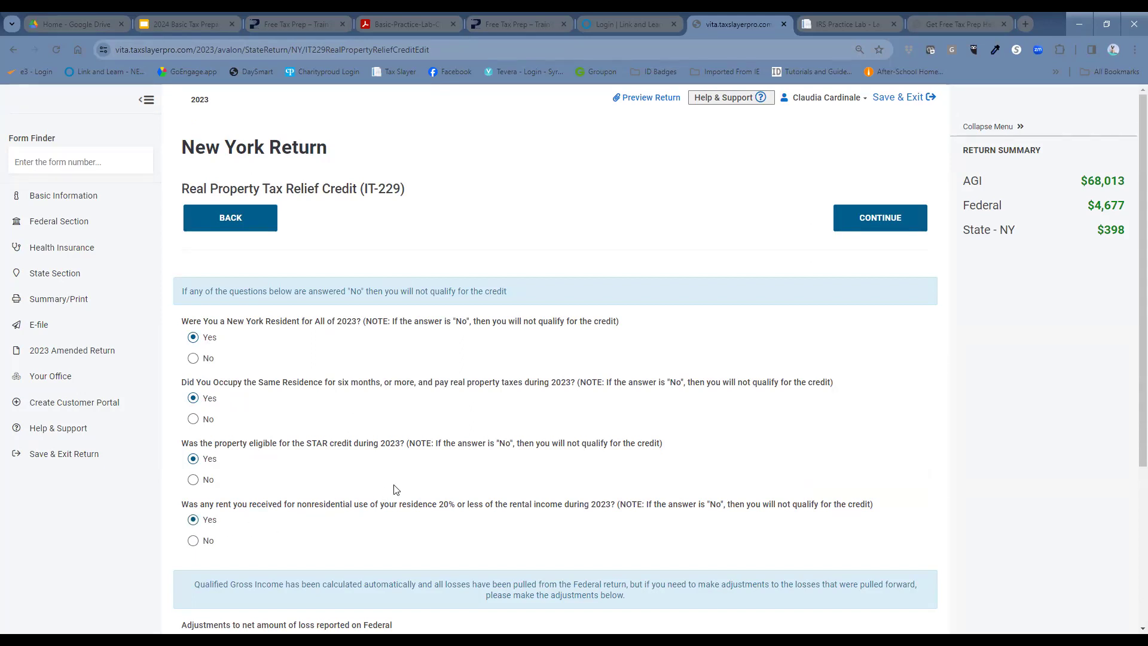
pyautogui.scroll(-2, 384, 460)
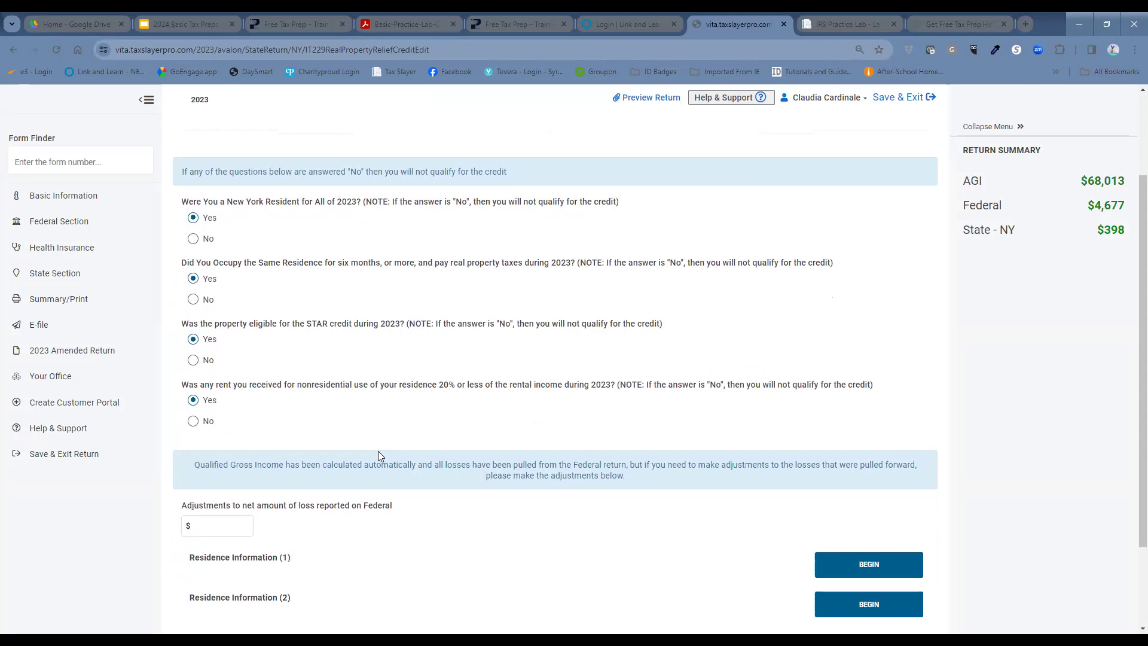
pyautogui.scroll(-1, 367, 445)
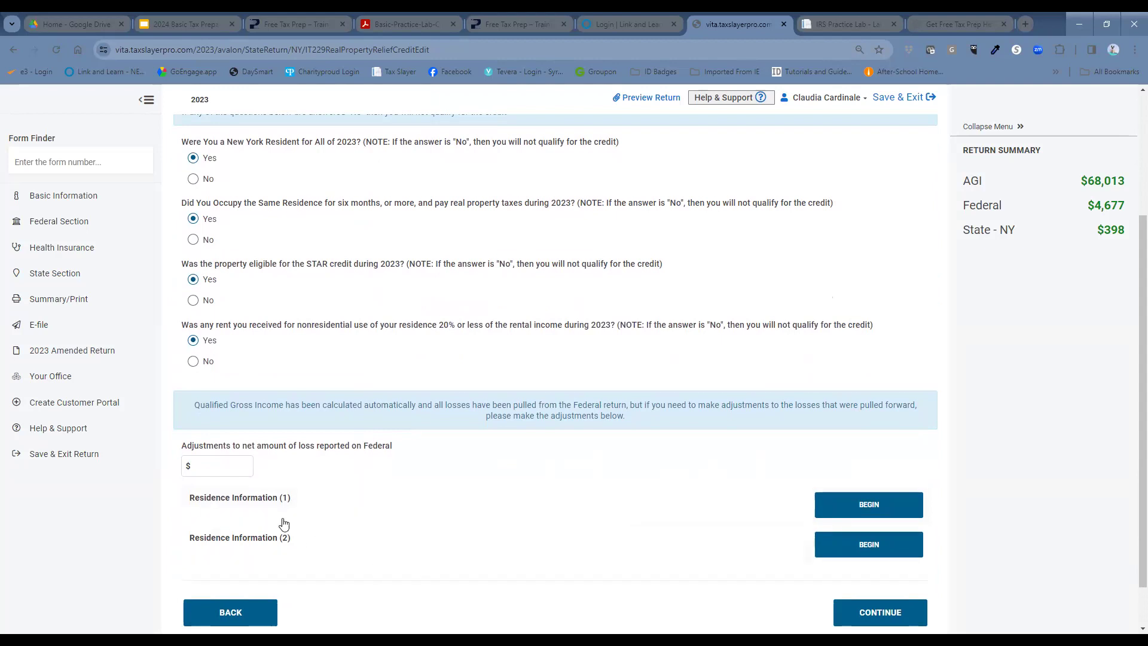
# Step: Enter IT-229 Residence 1: 365 days, 100%, $3,460 property taxes, $680 STAR credits, same address
pyautogui.click(863, 501)
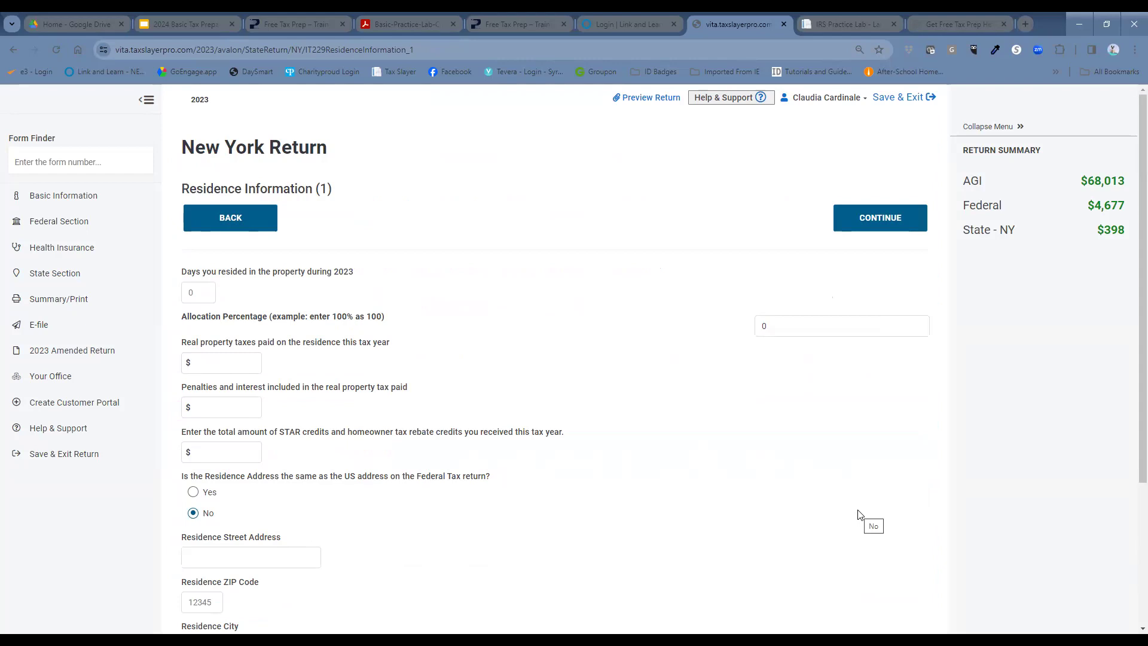
pyautogui.click(312, 342)
pyautogui.click(203, 292)
pyautogui.write('365')
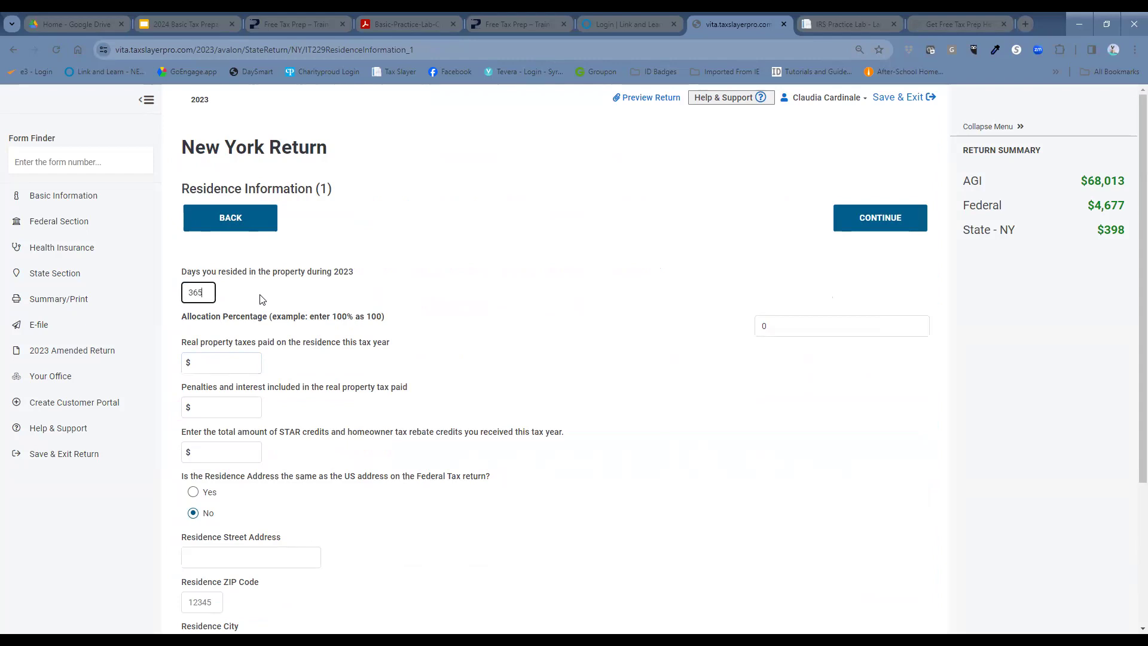
pyautogui.press('Tab')
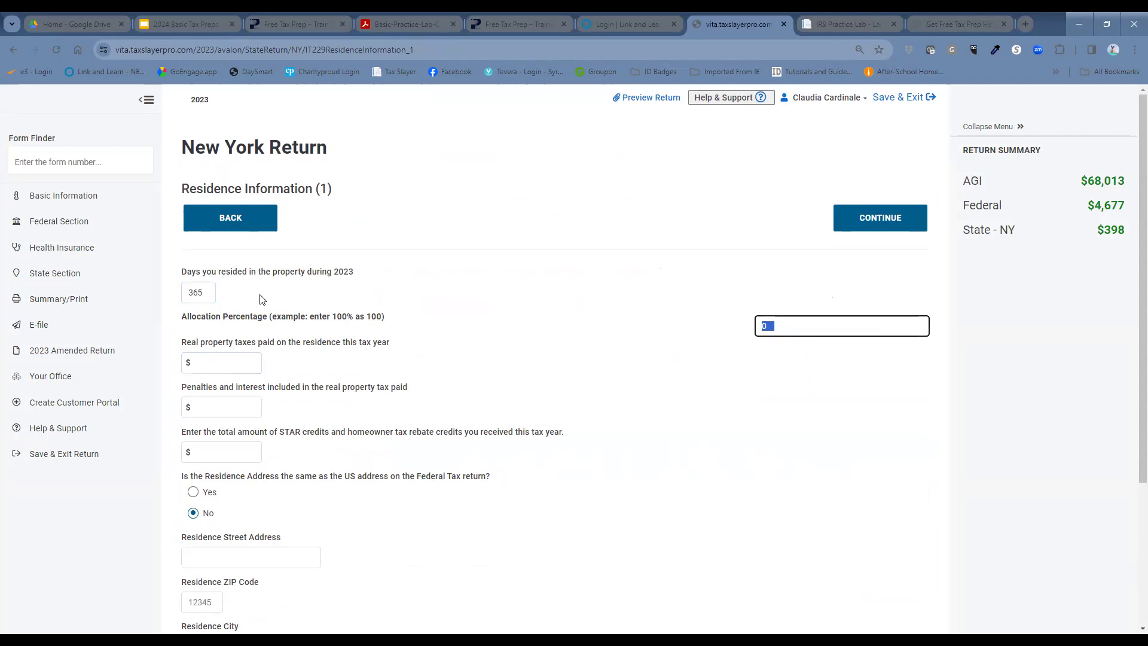
pyautogui.write('100')
pyautogui.click(245, 363)
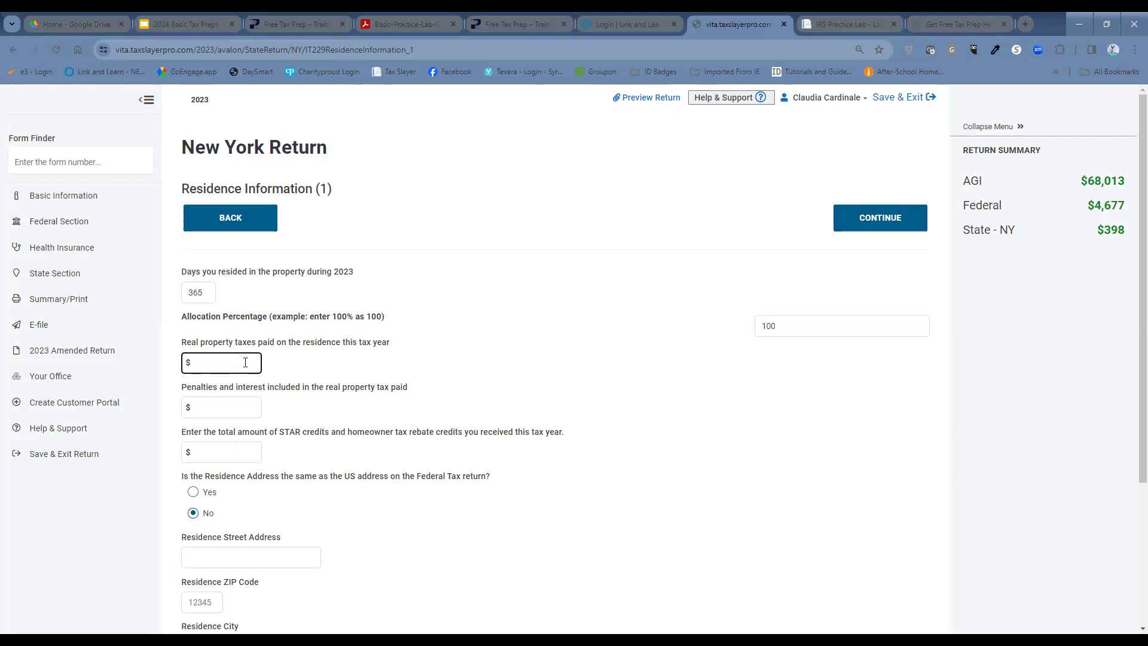
pyautogui.write('3460')
pyautogui.click(260, 455)
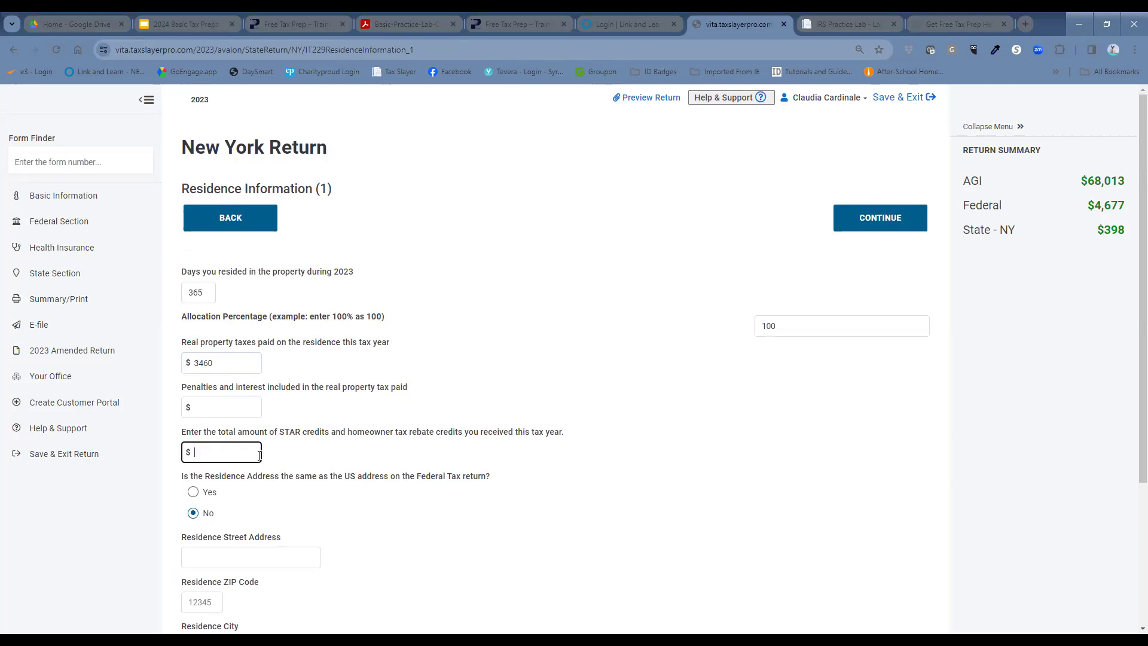
pyautogui.write('680')
pyautogui.click(194, 494)
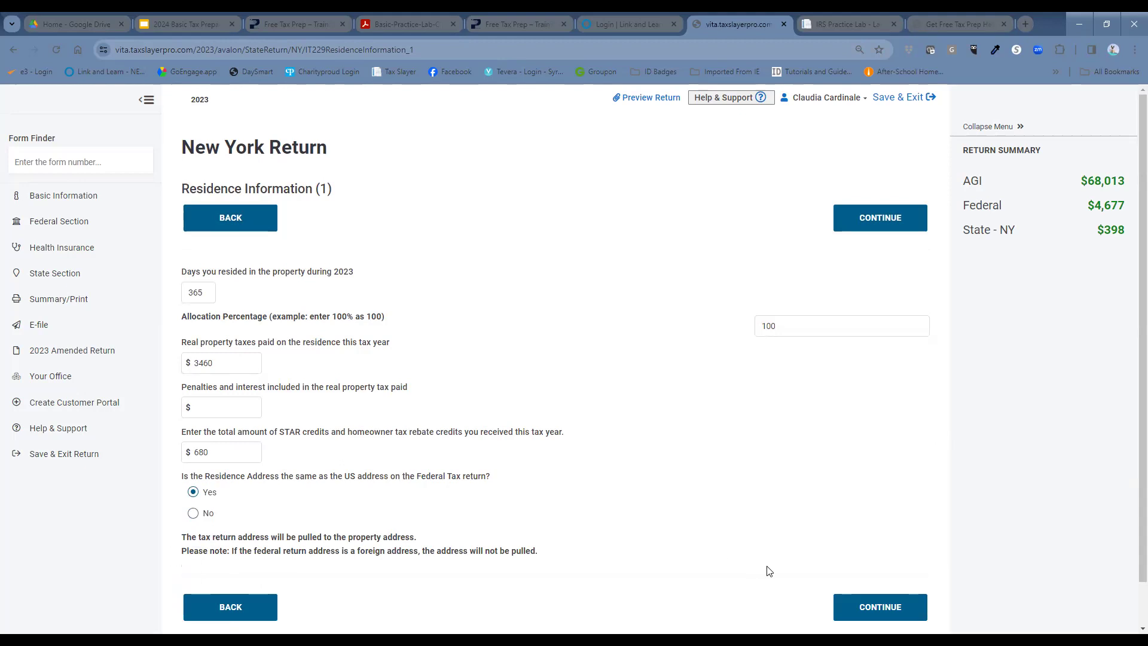
pyautogui.click(889, 607)
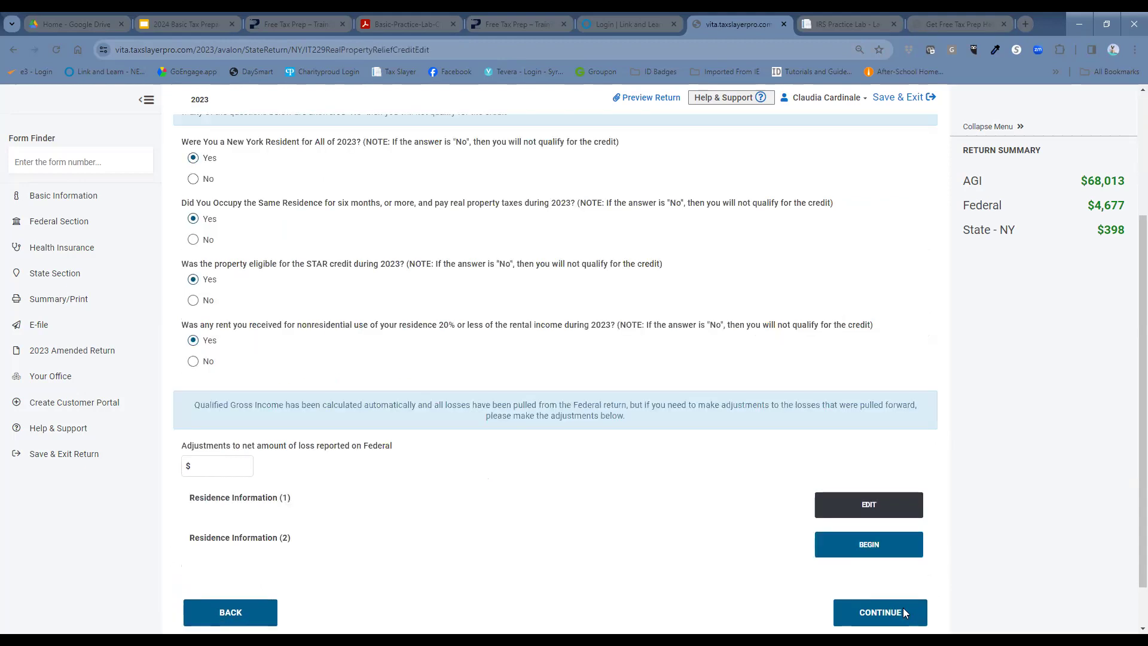
# Step: Continue past the IT-229 page and back out to the New York Return section list
pyautogui.click(882, 616)
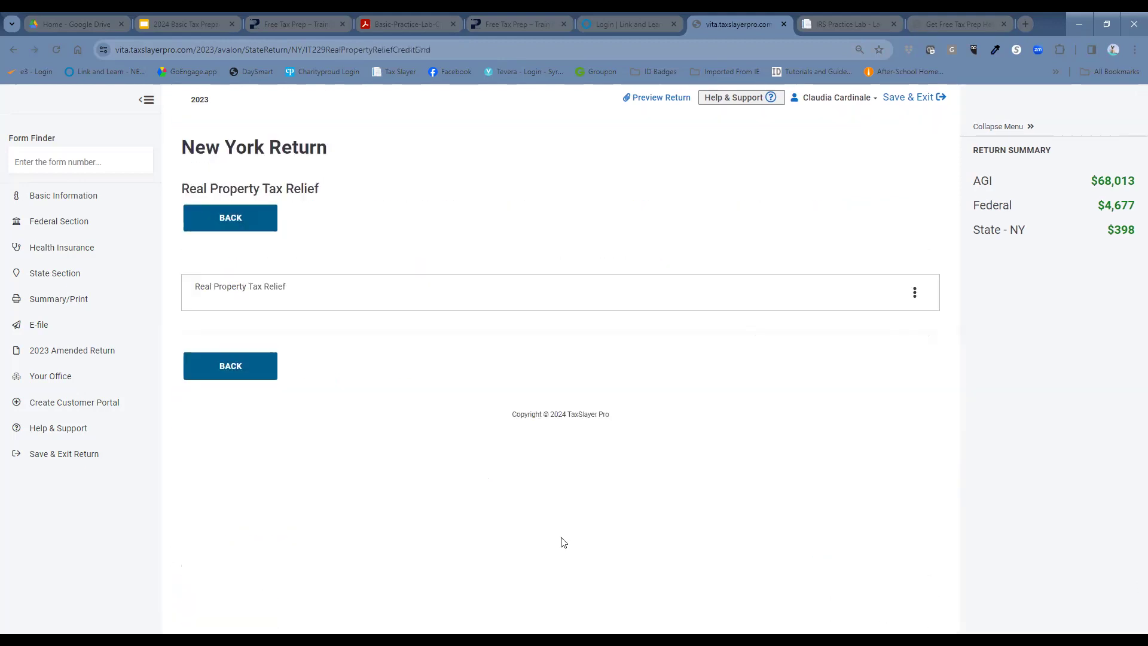
pyautogui.click(244, 369)
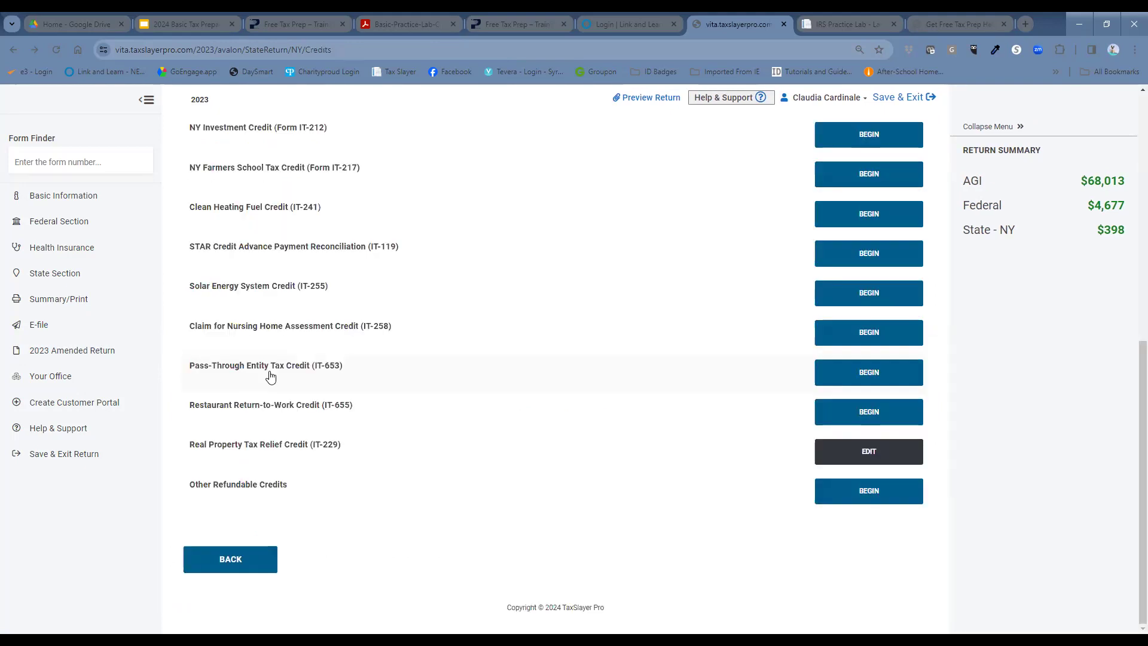
pyautogui.click(248, 566)
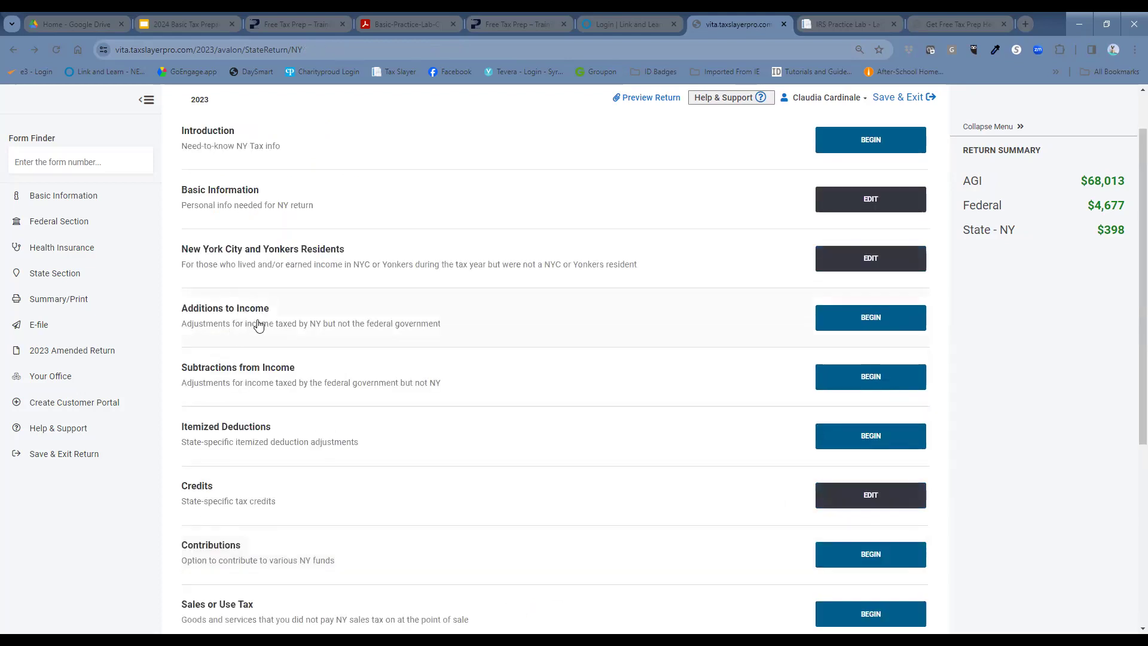
pyautogui.scroll(-6, 277, 324)
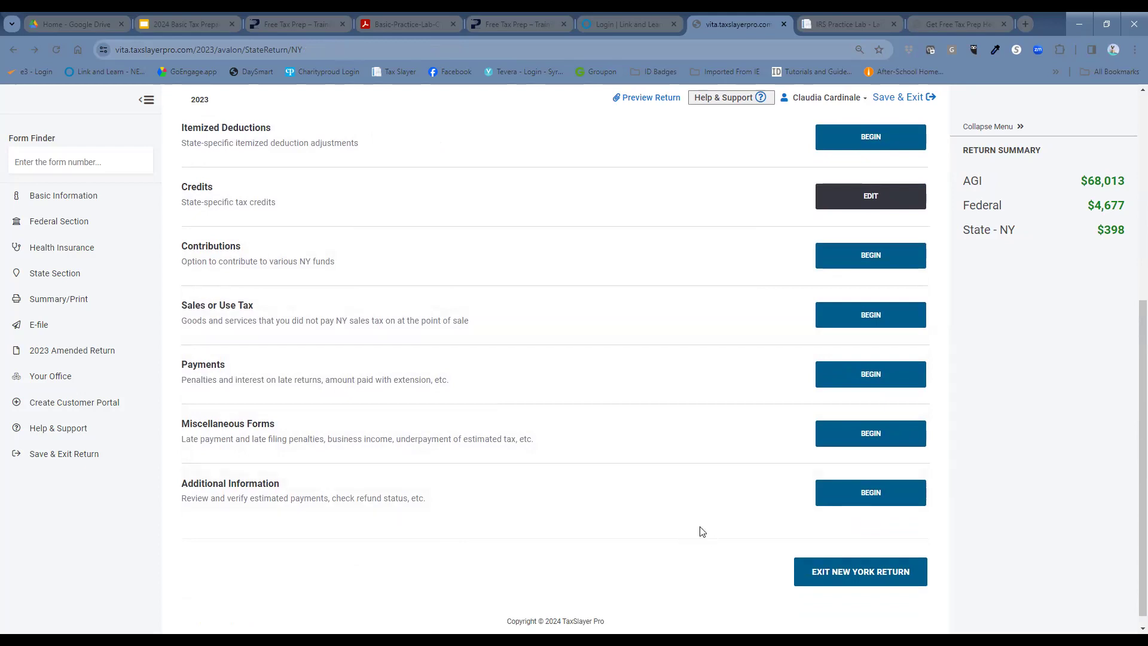
# Step: Exit the New York return to reach the State Return list
pyautogui.click(844, 574)
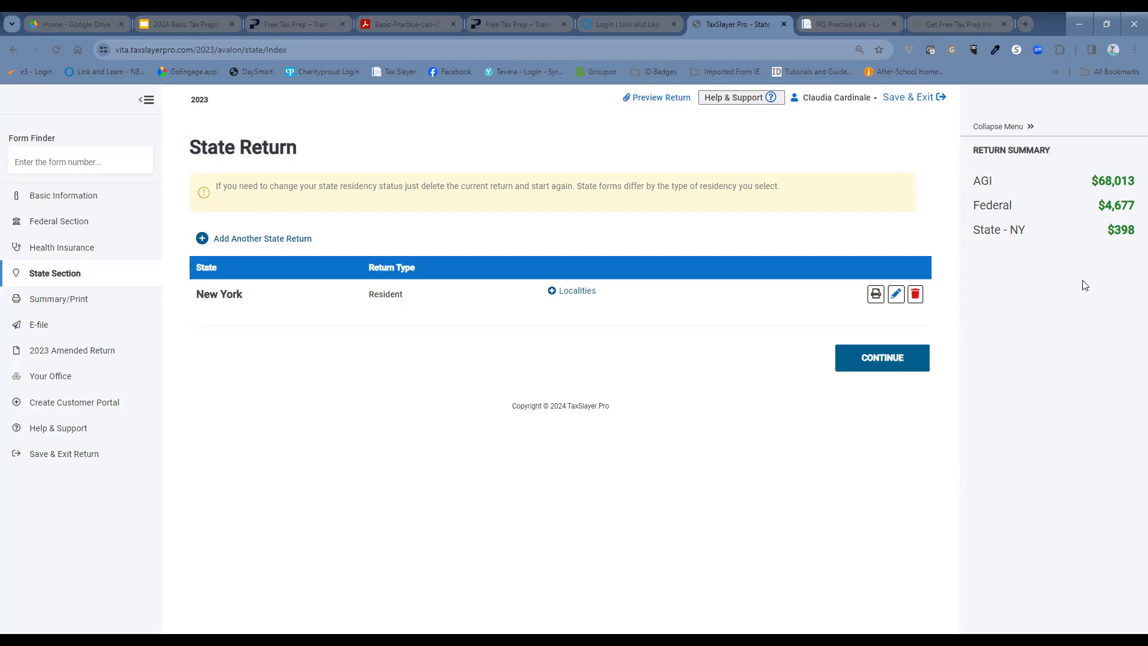
# Step: Review the Tax Return Summary (AGI $68,013, $4,677 federal, $398 NY) and generate the return PDF
pyautogui.click(872, 356)
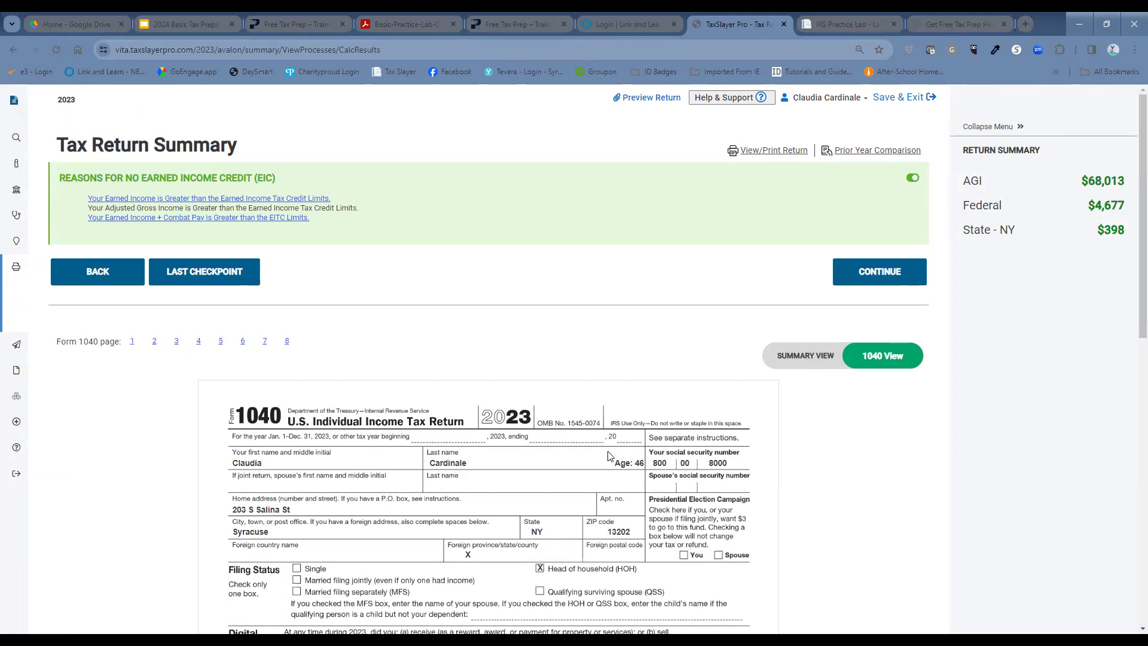
pyautogui.scroll(-1, 616, 455)
pyautogui.scroll(-2, 619, 438)
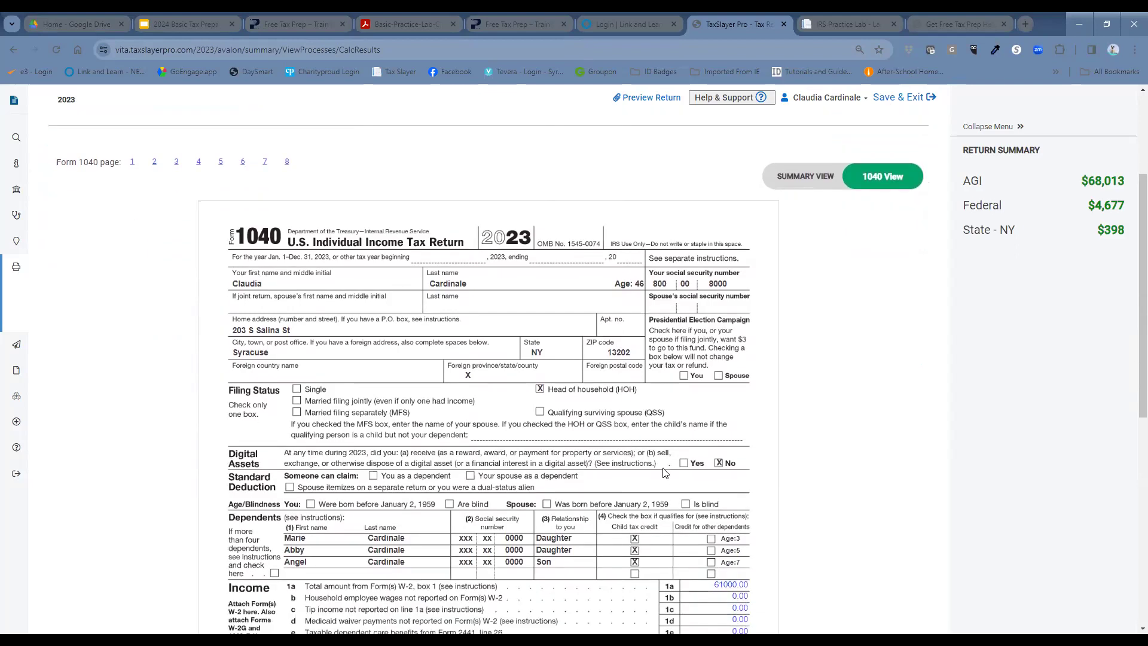
pyautogui.scroll(1, 668, 469)
pyautogui.scroll(2, 658, 455)
pyautogui.rightClick(639, 412)
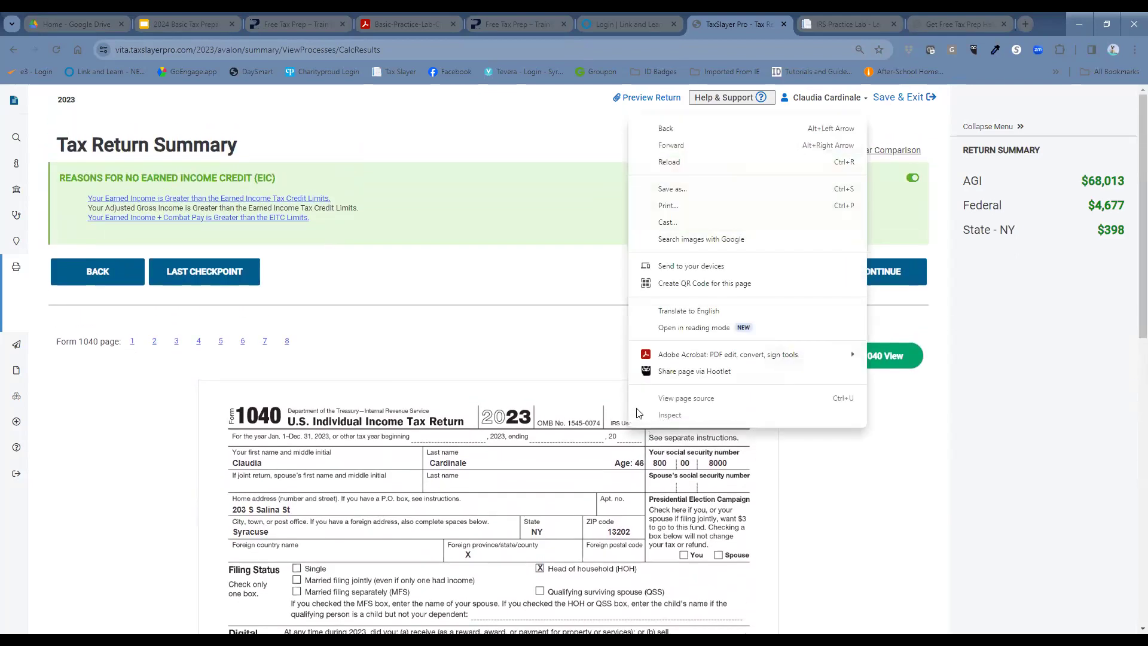
pyautogui.click(586, 378)
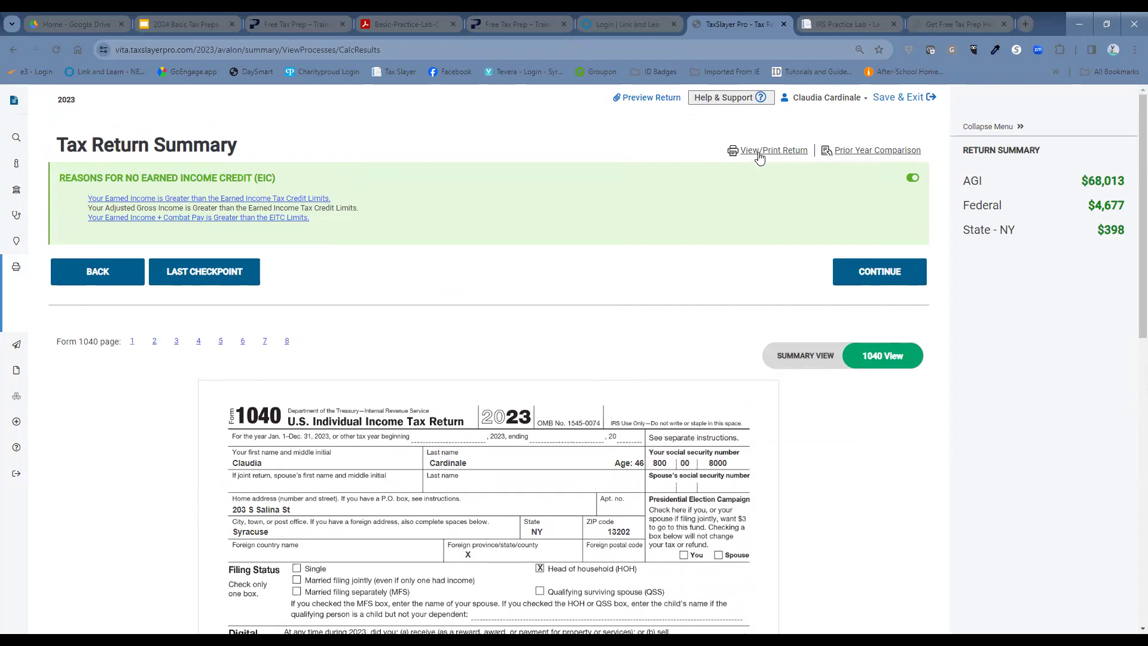
pyautogui.click(759, 157)
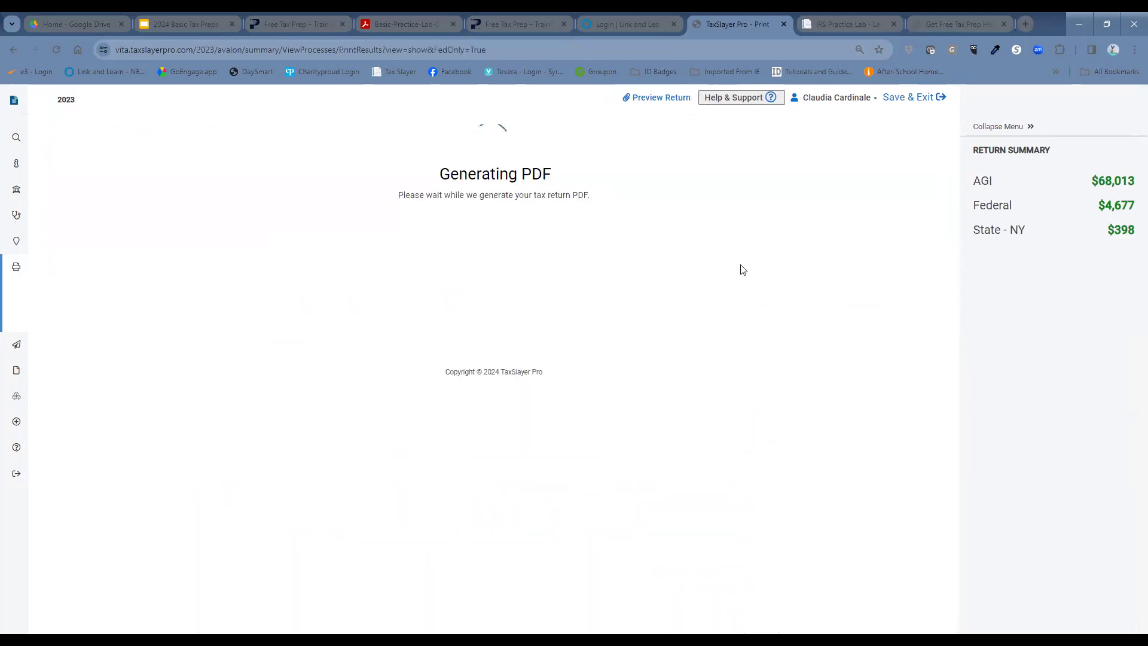
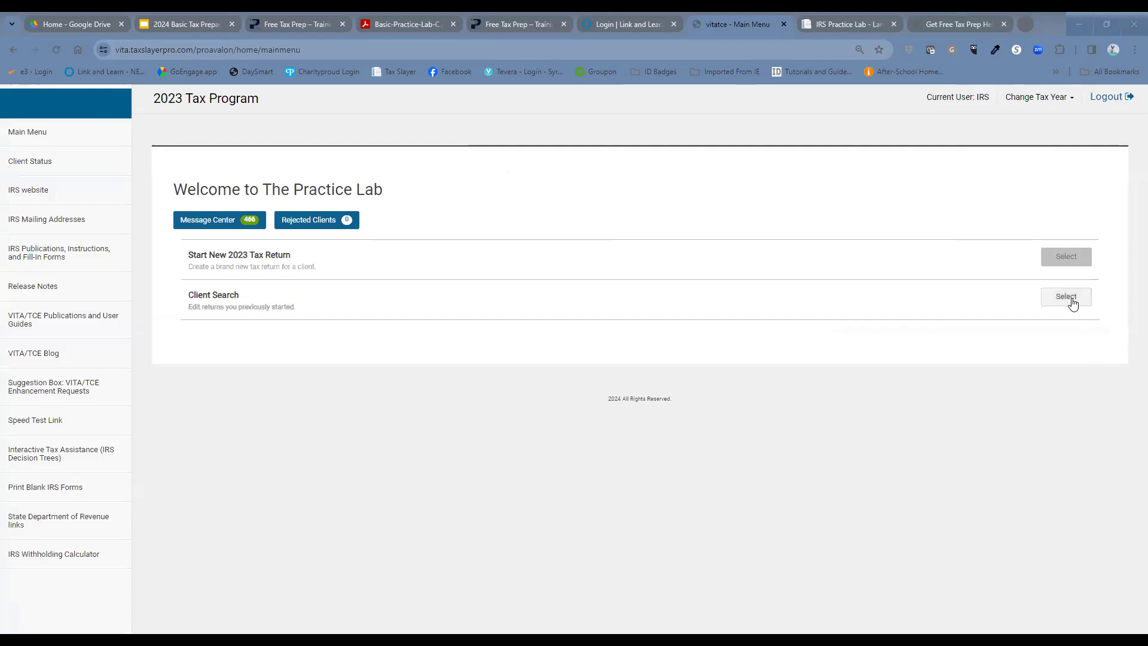
# Step: Open Client Search and browse the 2023 Office Client List of 17 in-progress returns
pyautogui.click(1073, 303)
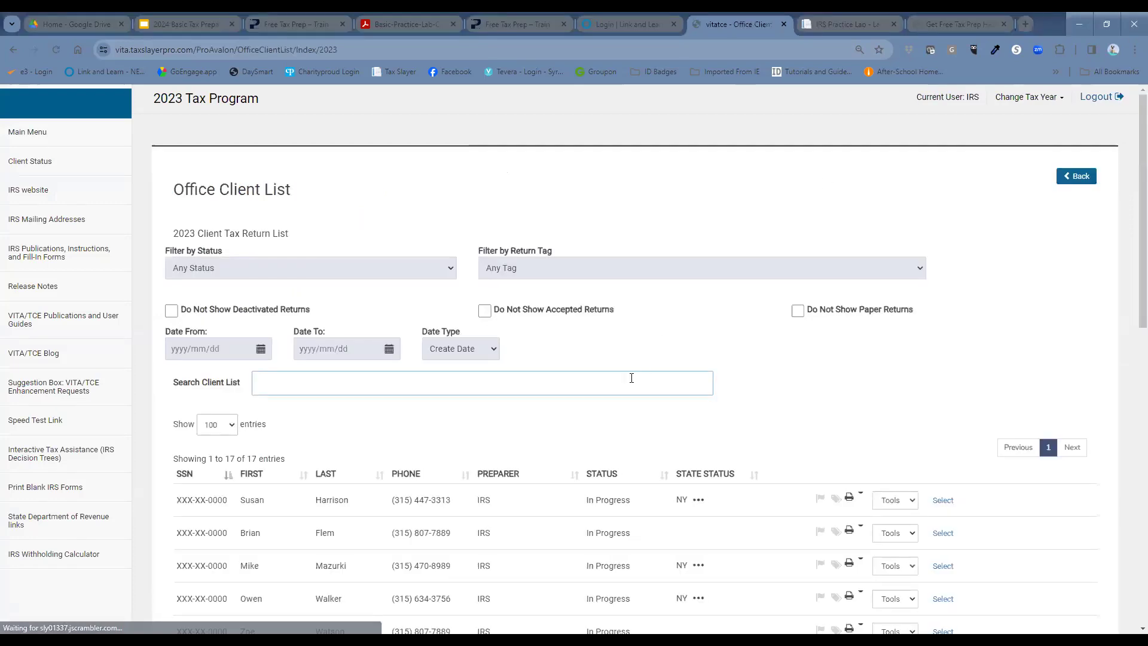
pyautogui.scroll(-6, 558, 446)
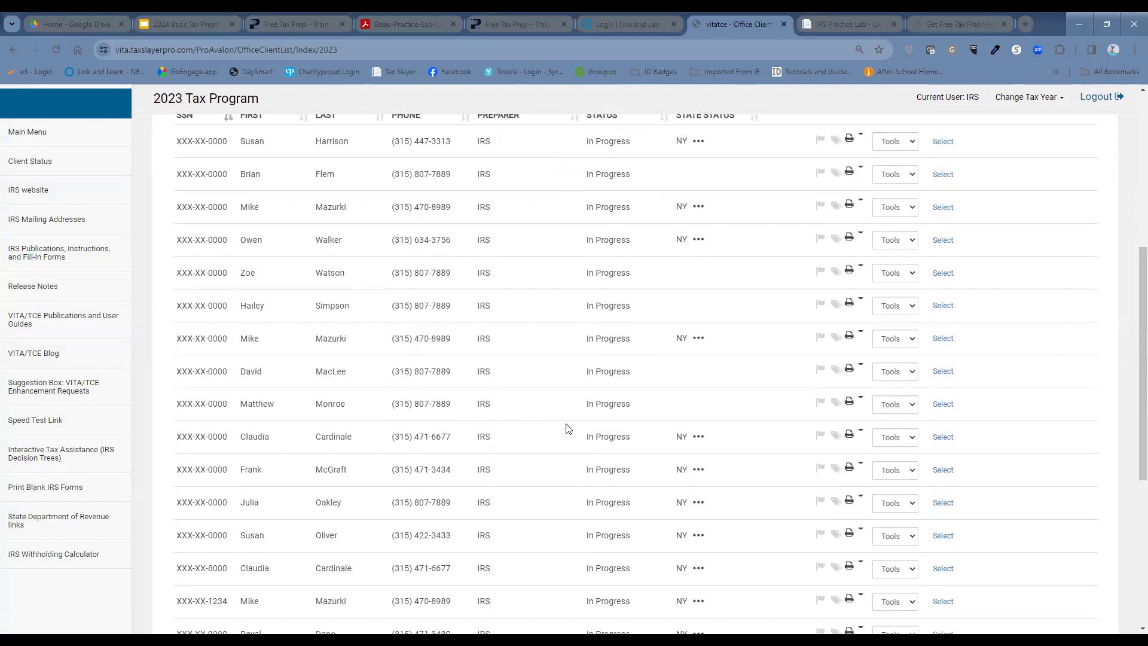
pyautogui.scroll(-2, 568, 429)
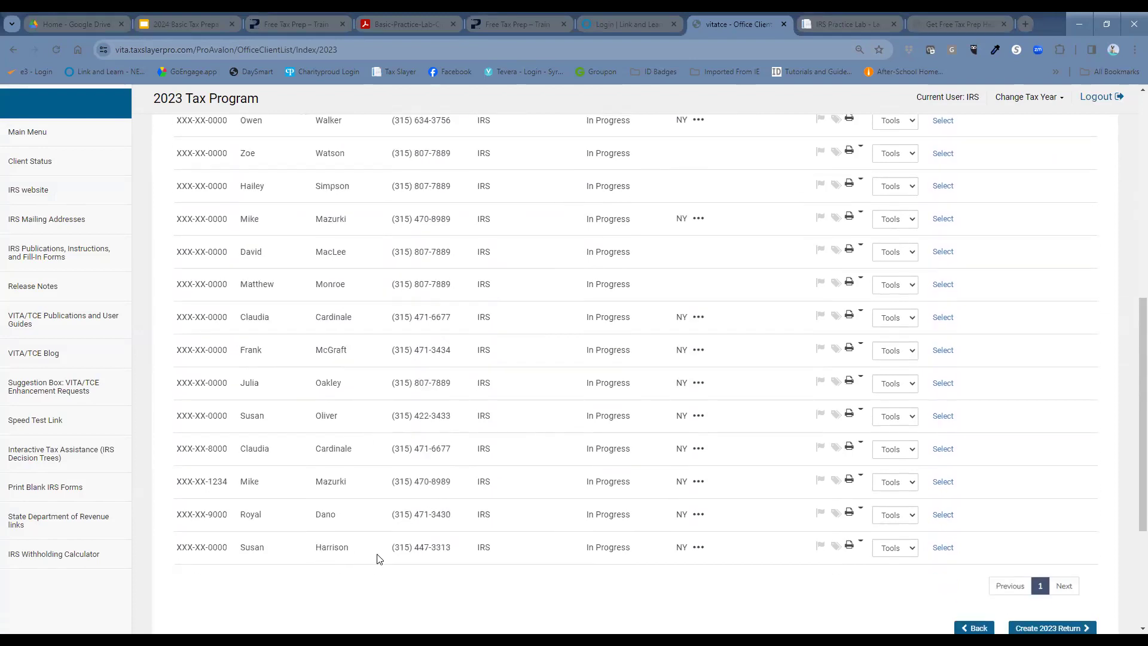
pyautogui.scroll(5, 378, 556)
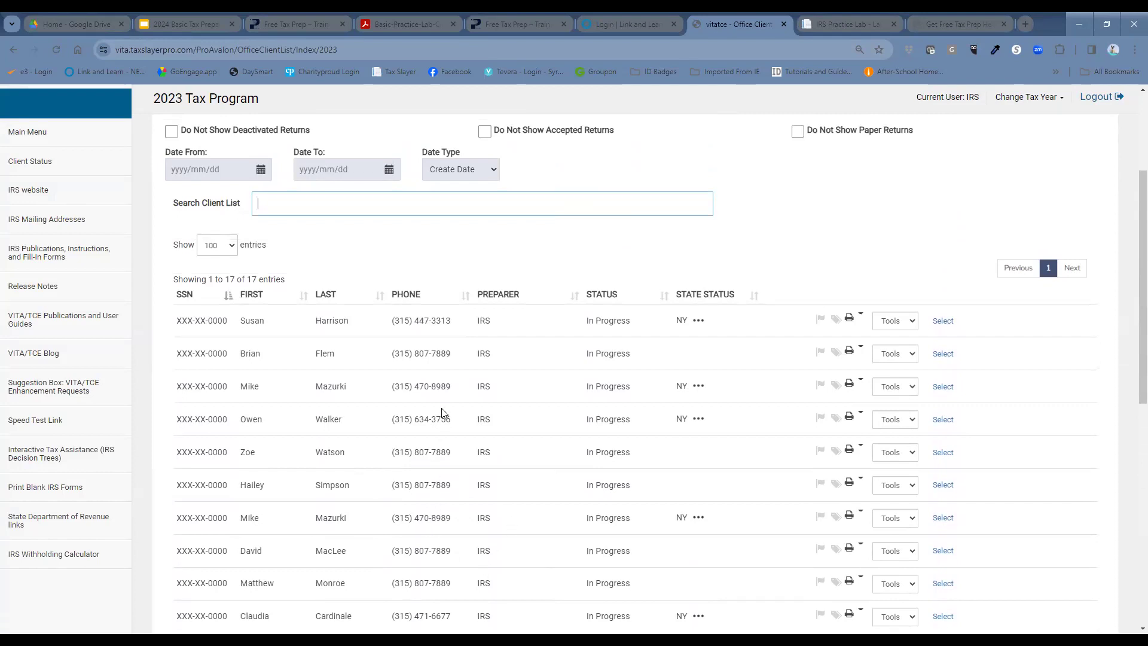
pyautogui.scroll(-1, 441, 401)
pyautogui.scroll(-1, 441, 392)
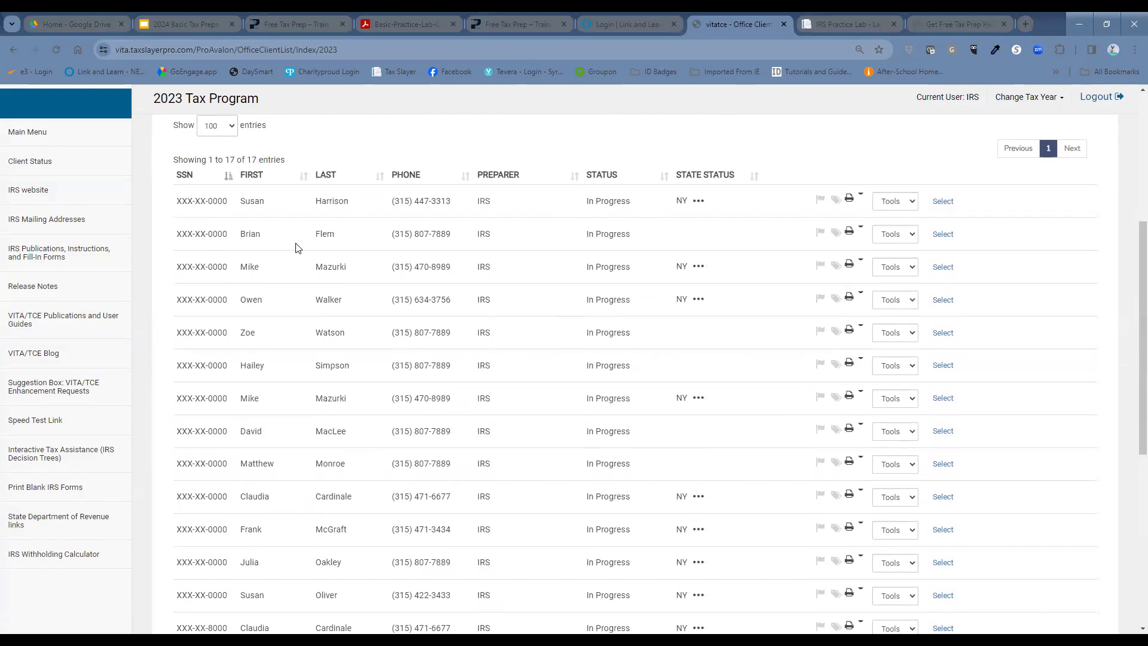
pyautogui.scroll(-3, 218, 519)
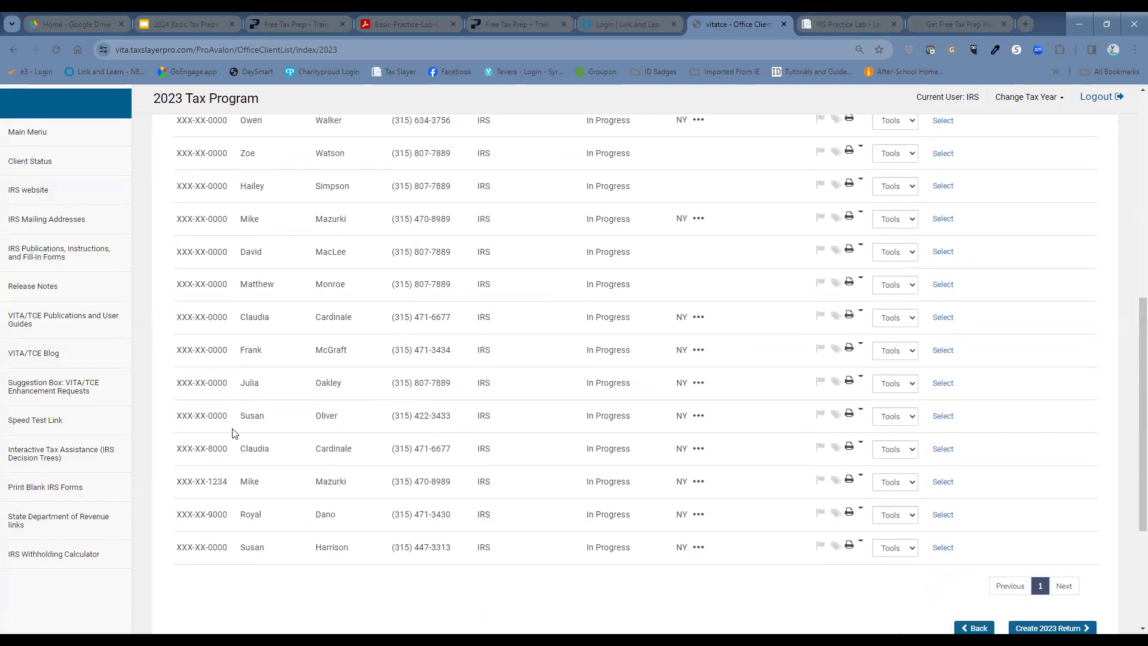
# Step: Open the client's return and continue past its Tax Return Summary (AGI $68,013) to e-filing
pyautogui.click(933, 456)
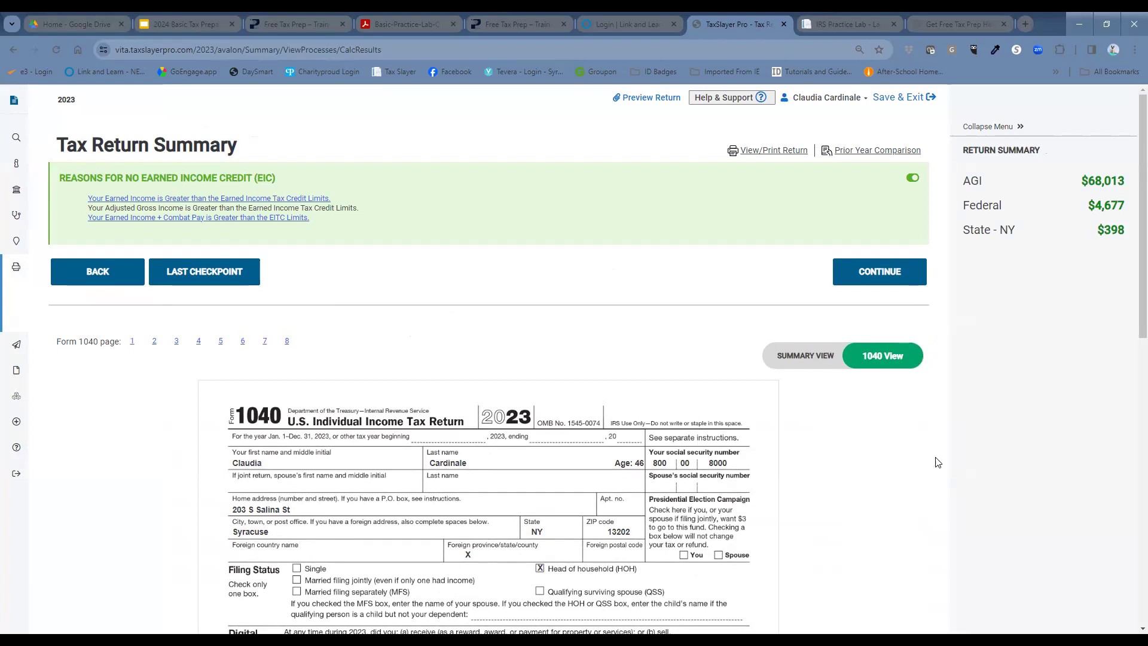
pyautogui.click(855, 267)
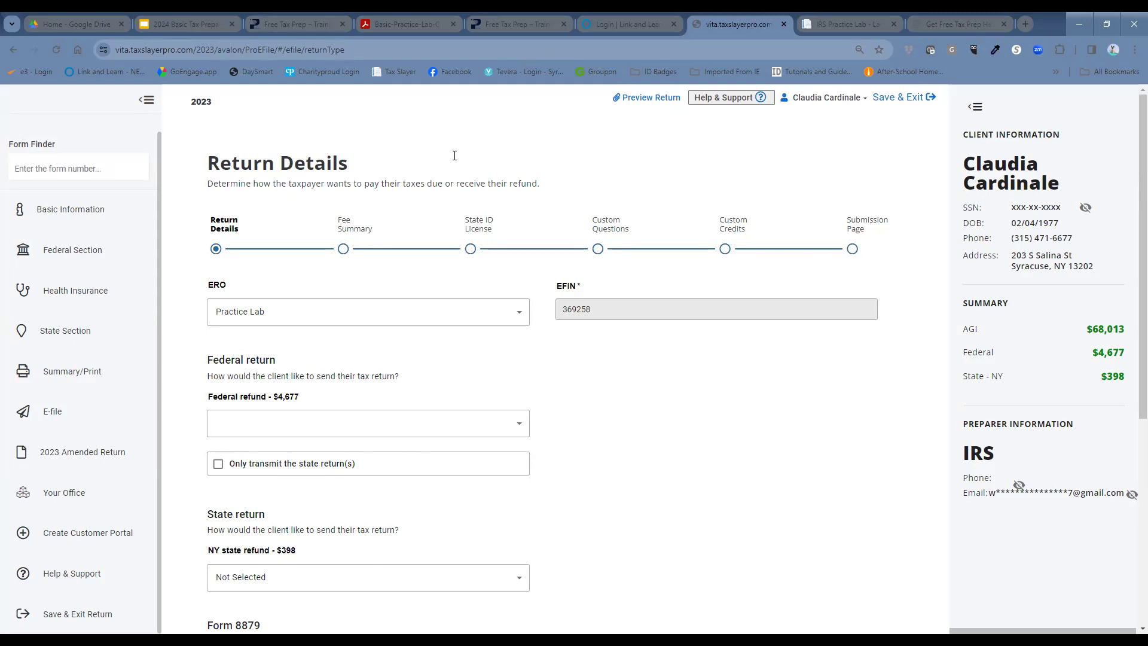
# Step: Set both the Federal and State refund methods to E-file: Paper Check
pyautogui.click(341, 435)
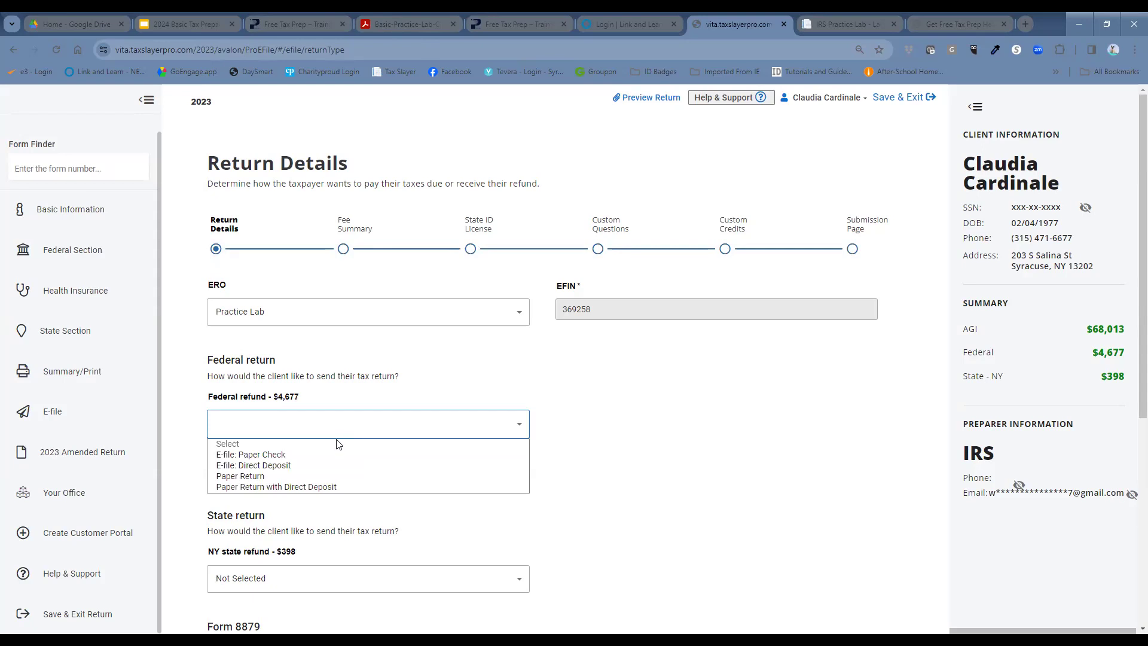
pyautogui.click(294, 455)
pyautogui.scroll(-5, 746, 423)
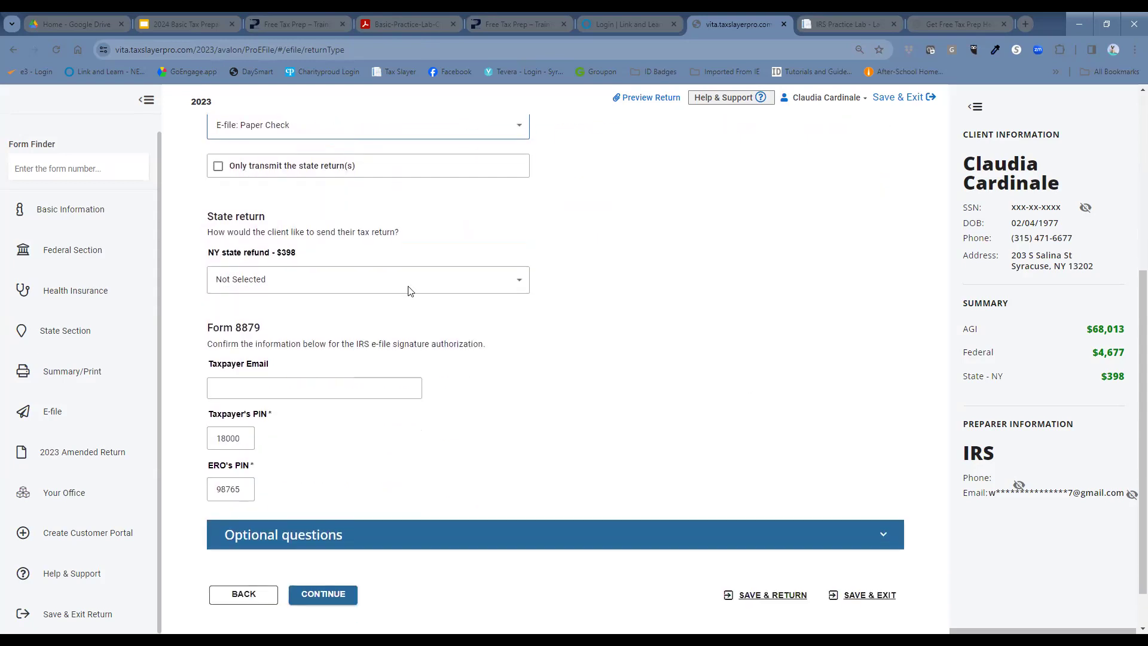
pyautogui.click(382, 289)
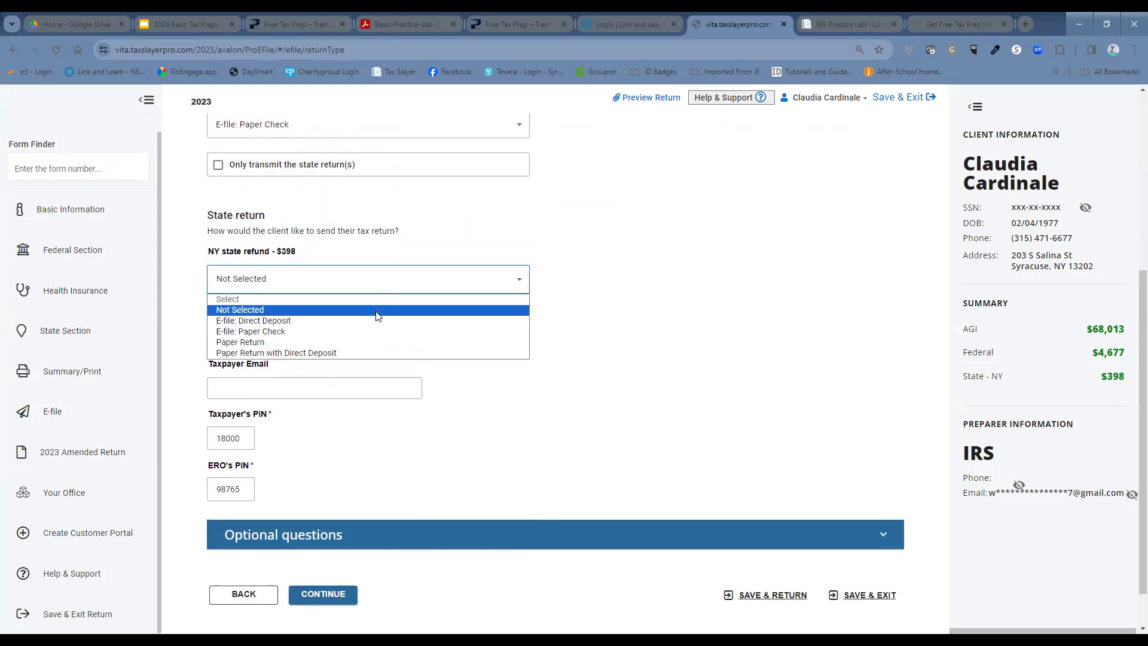
pyautogui.click(383, 332)
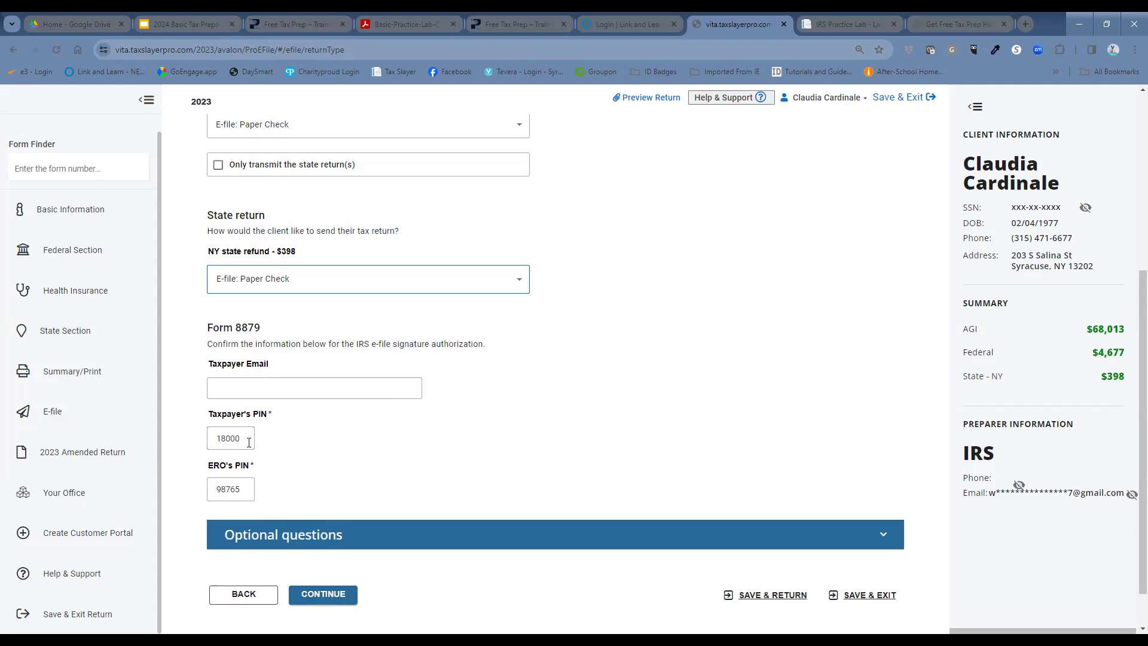
# Step: Check the taxpayer's Form 8879 PIN entry and advance to the Fee Summary
pyautogui.click(249, 443)
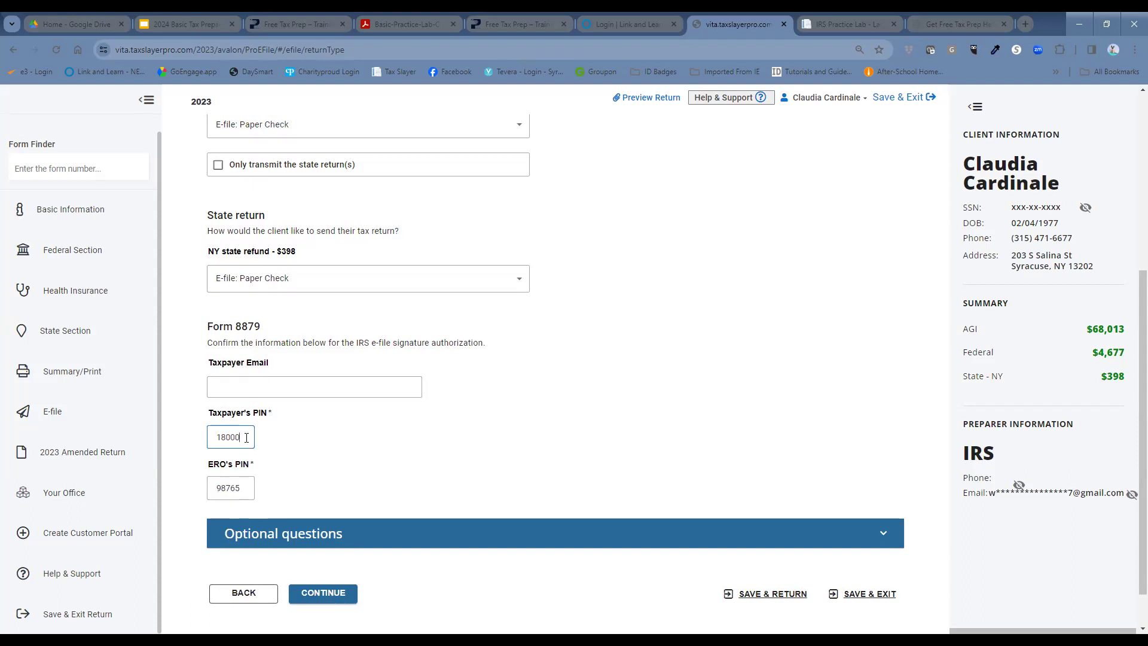
pyautogui.moveTo(245, 437); pyautogui.dragTo(216, 445)
pyautogui.scroll(-1, 413, 421)
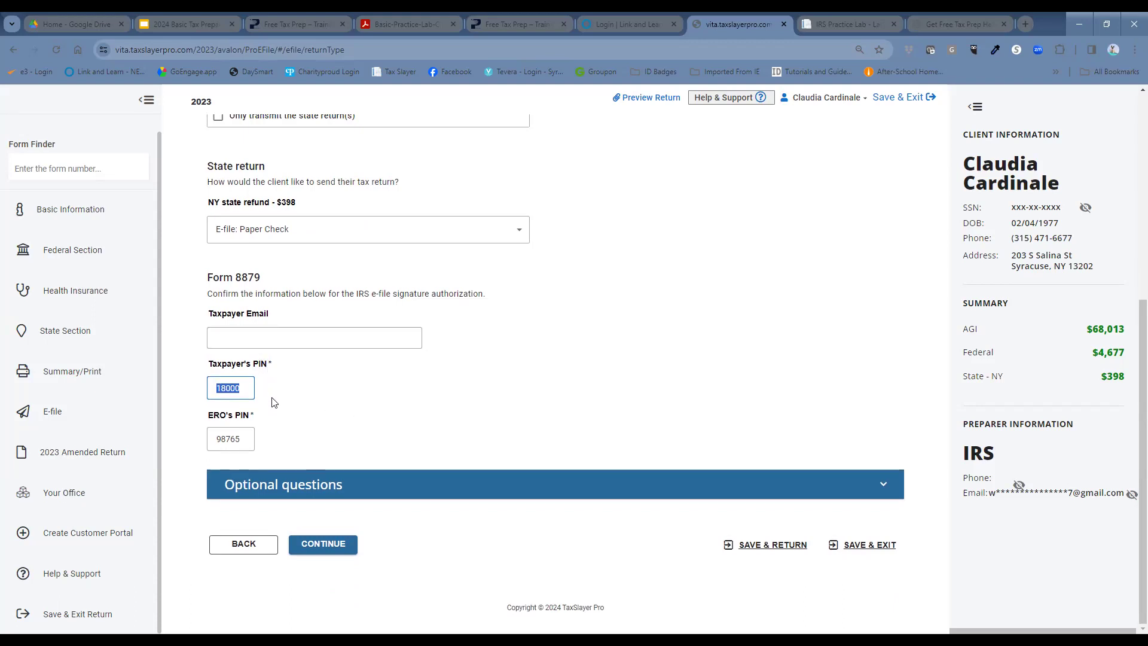
pyautogui.click(342, 555)
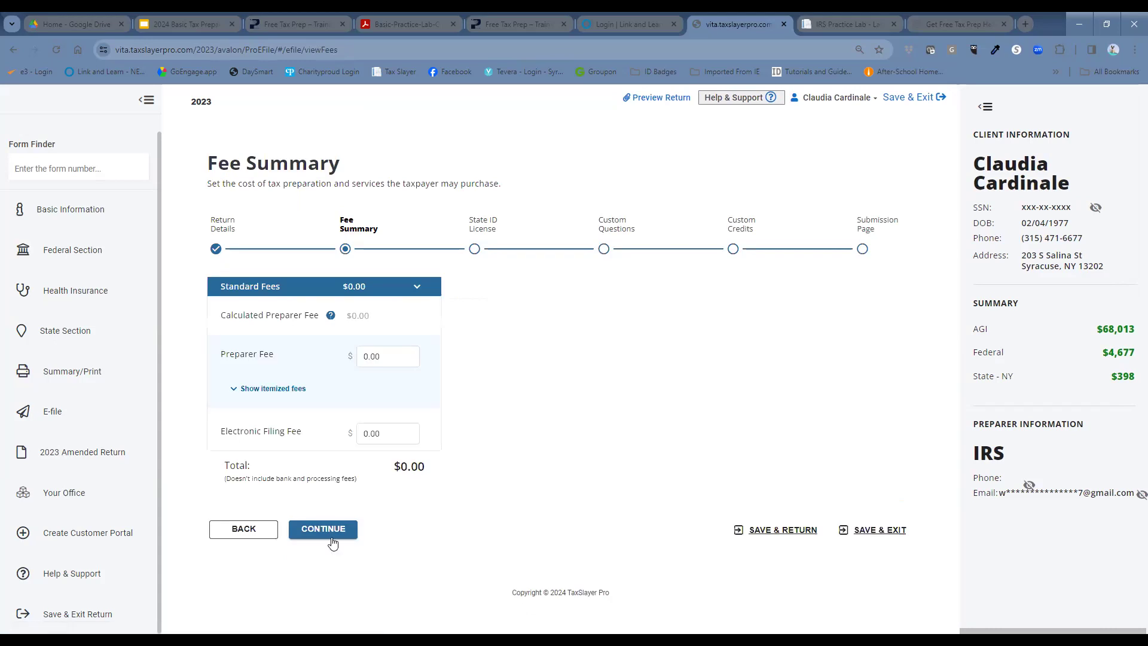
# Step: Accept the $0.00 fees on the Fee Summary and advance to the State ID License step
pyautogui.click(334, 542)
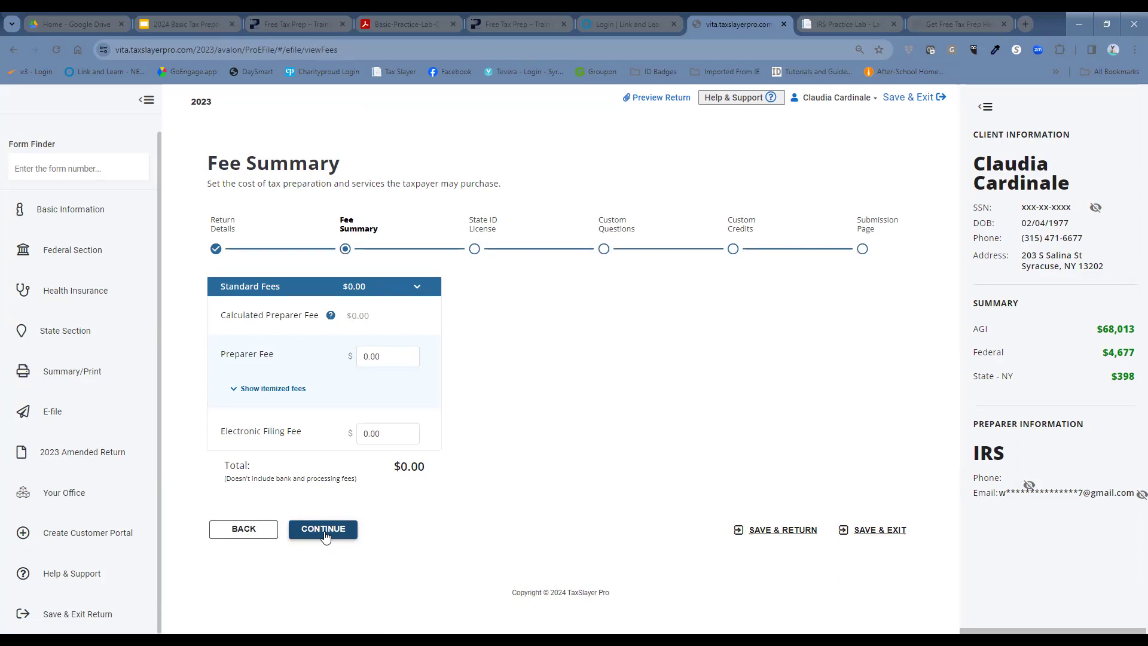
pyautogui.click(323, 530)
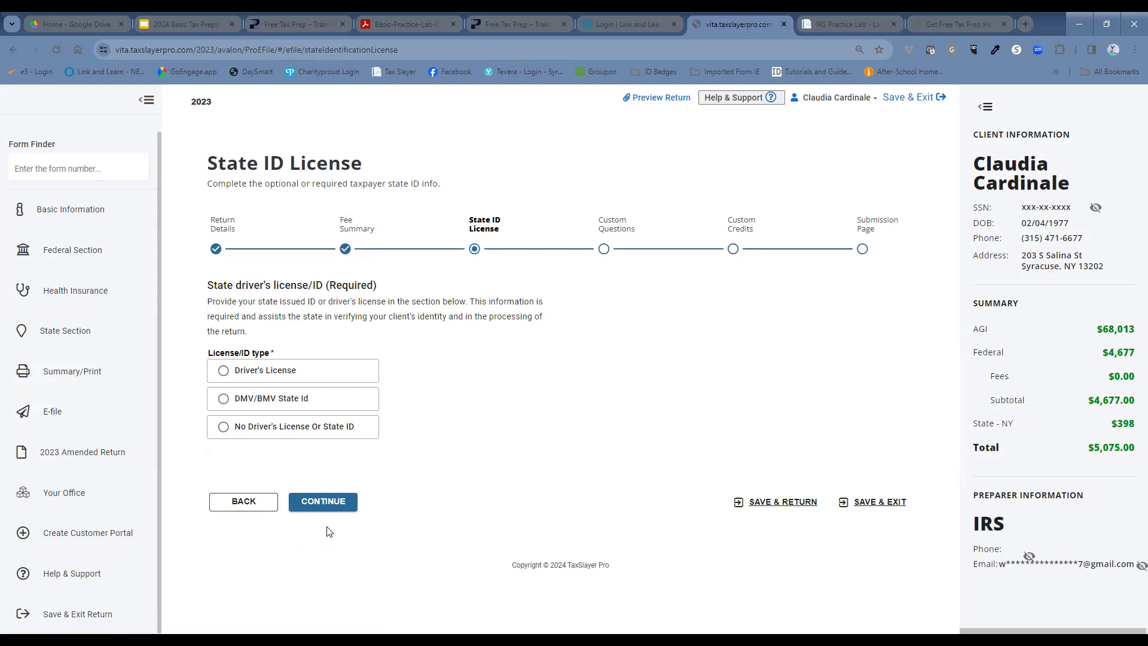
# Step: Set the License/ID type to No Driver's License Or State ID and continue to Custom Questions
pyautogui.click(225, 372)
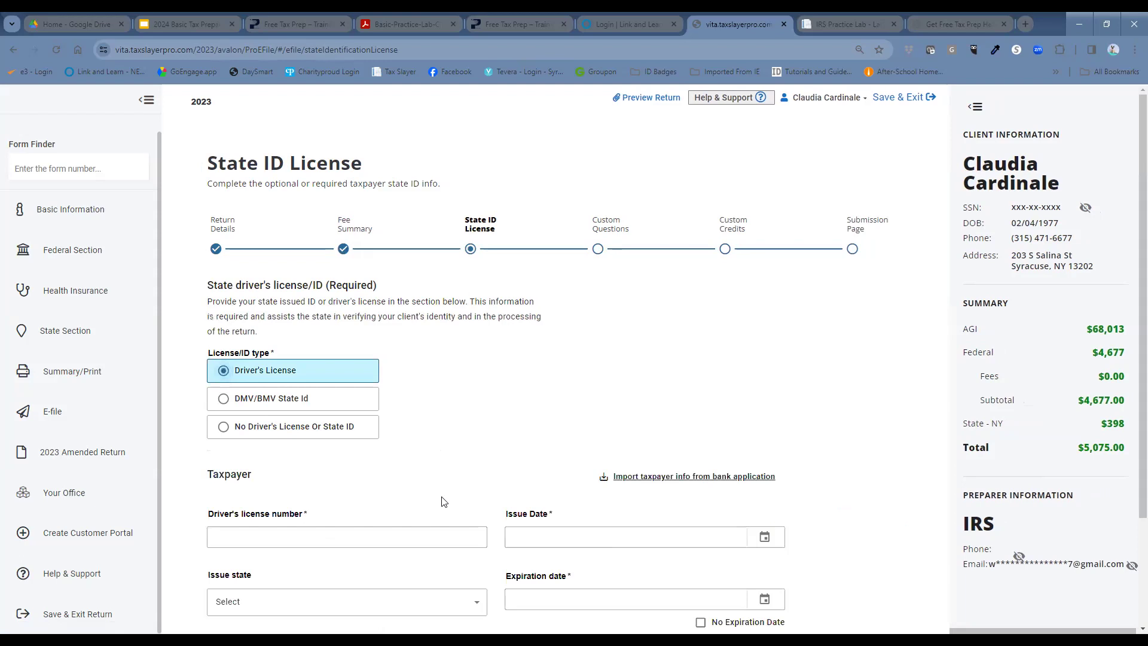
pyautogui.scroll(-3, 443, 501)
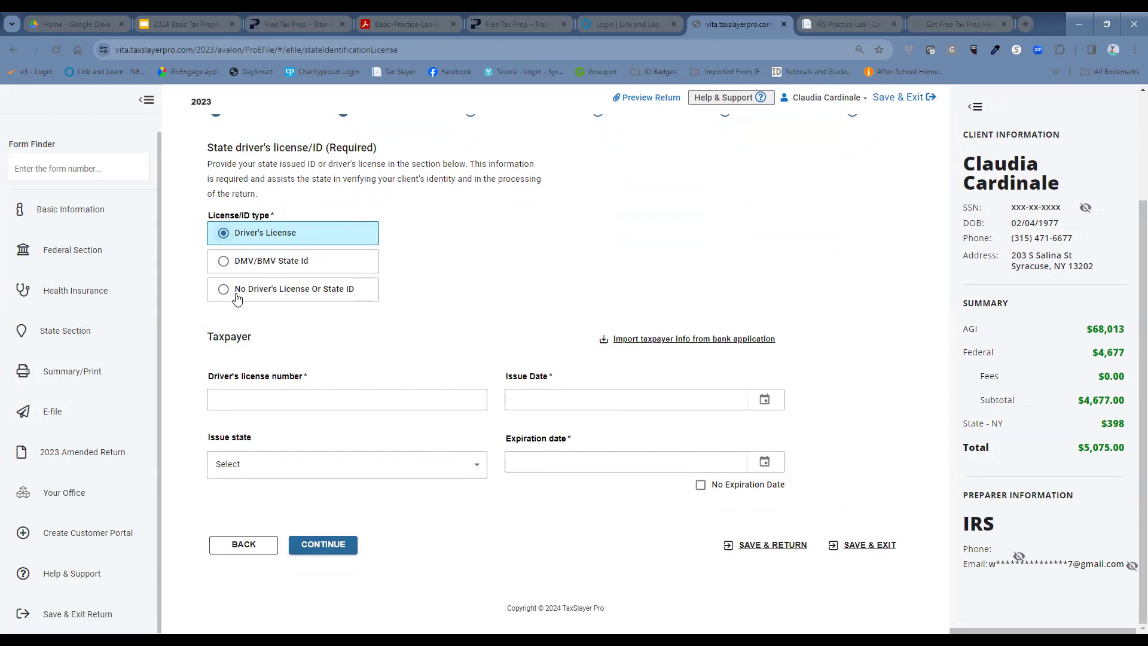
pyautogui.click(224, 263)
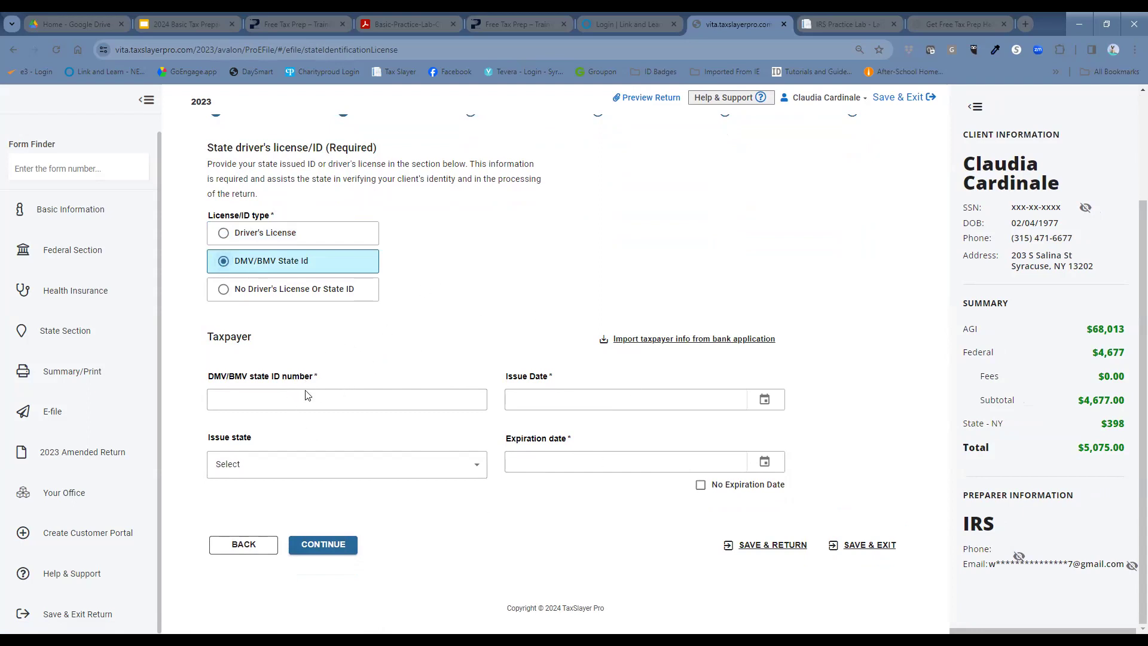
pyautogui.click(225, 293)
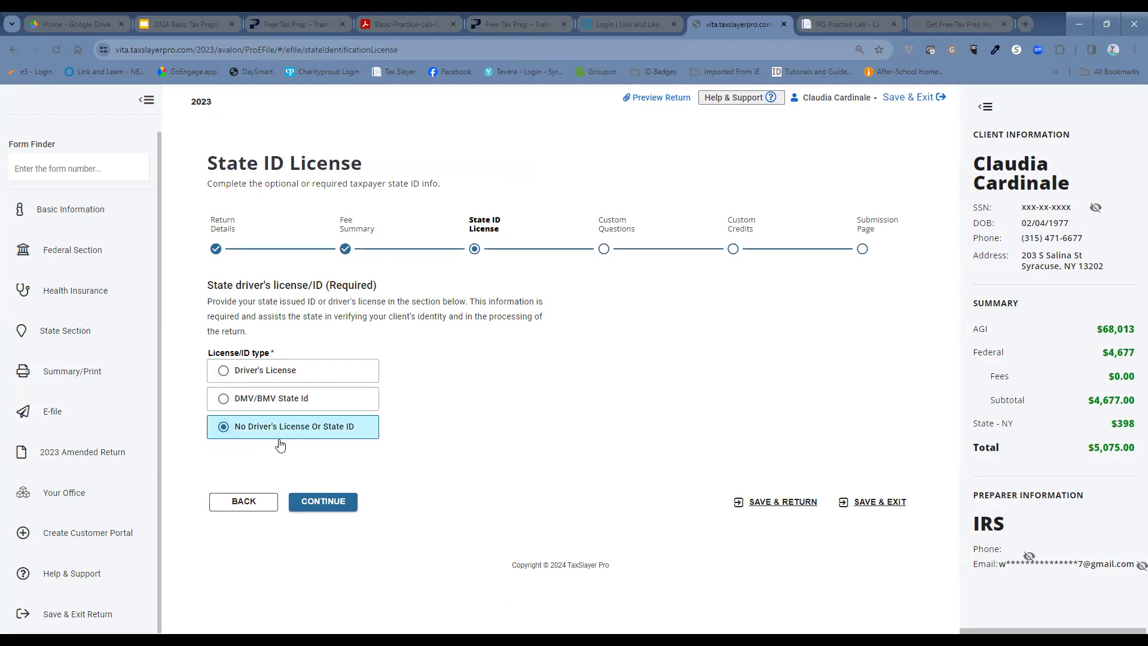
pyautogui.click(341, 502)
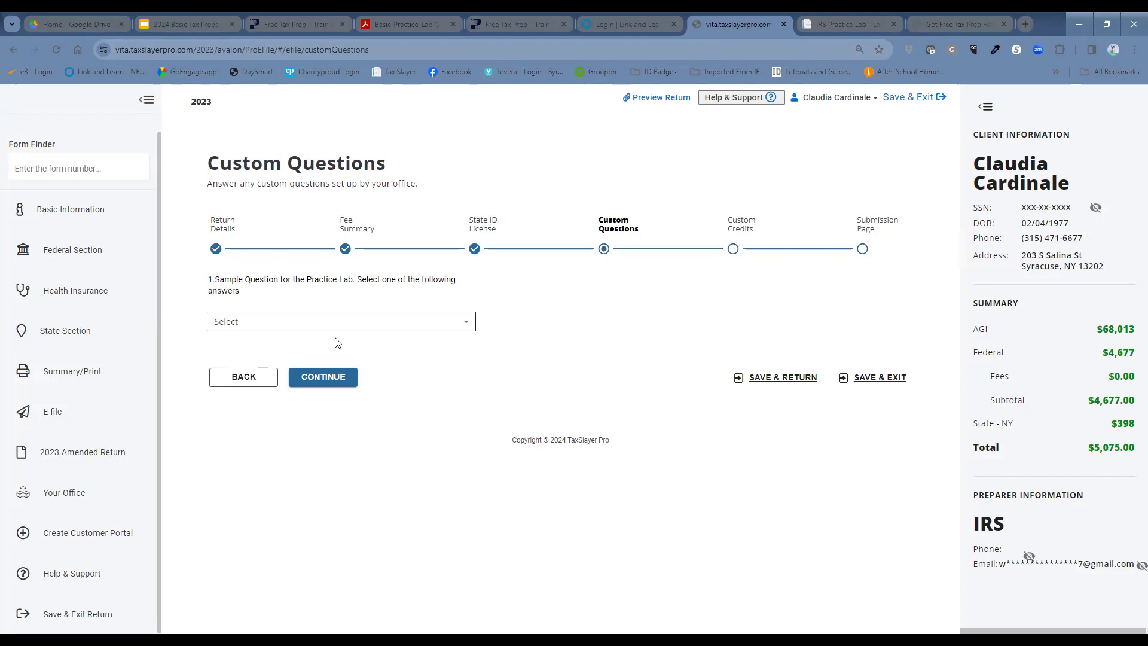
# Step: Continue past Custom Questions and Custom Credits to the Submission Page
pyautogui.click(337, 377)
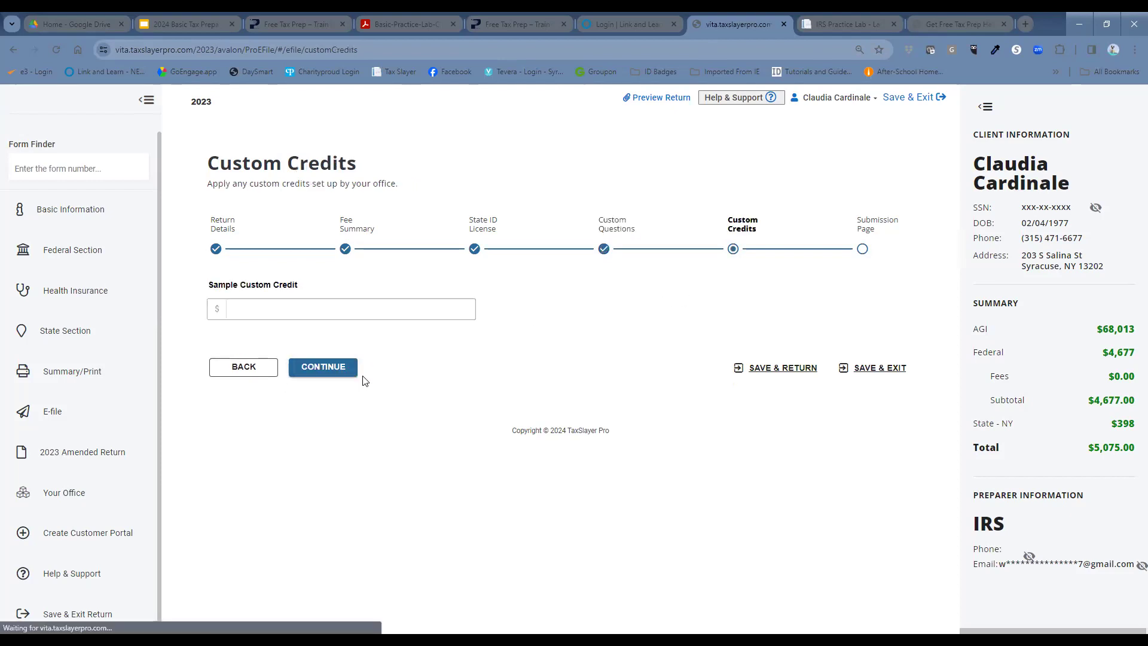
pyautogui.click(338, 366)
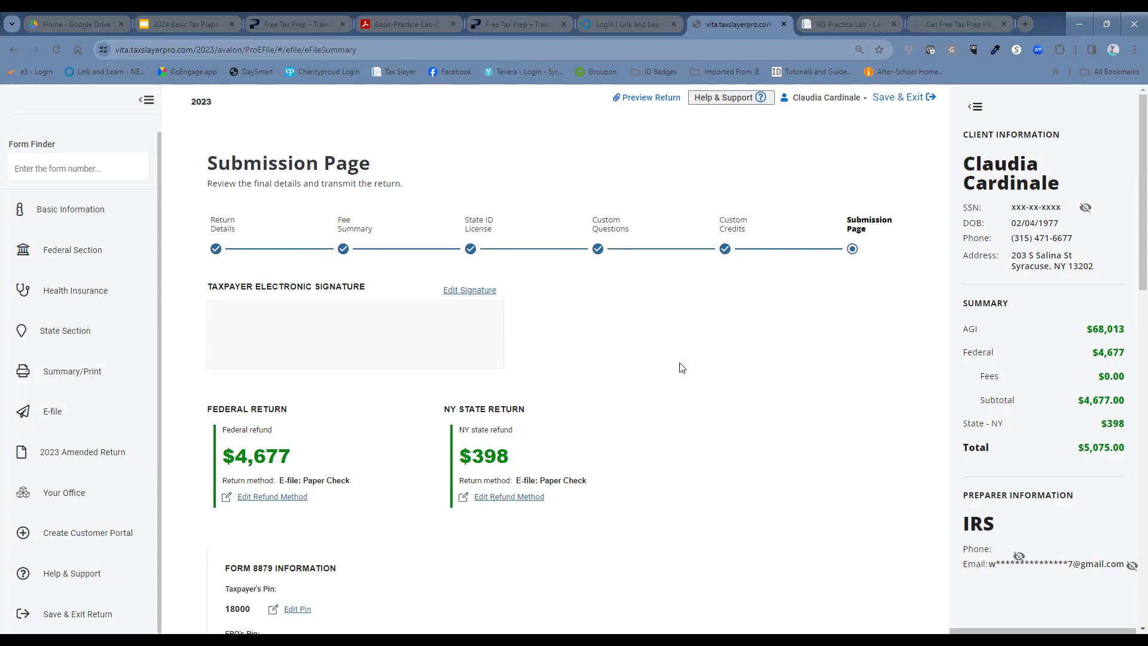
# Step: Check 'Mark tax return ready for review' and confirm Save & Exit Return
pyautogui.scroll(-2, 682, 368)
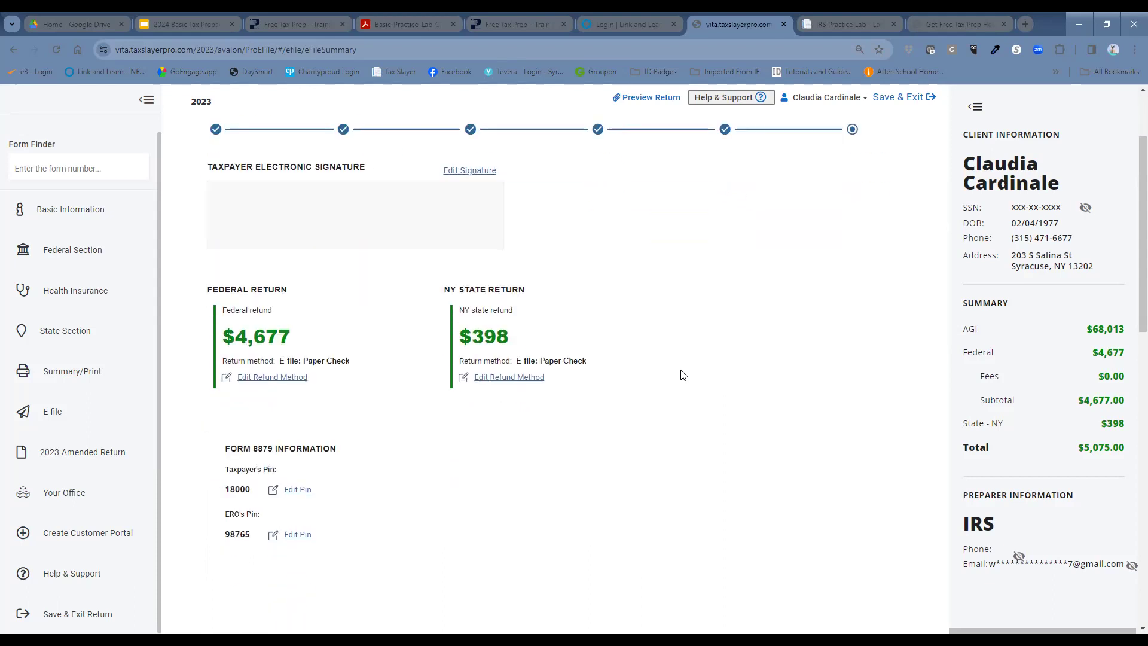
pyautogui.scroll(-5, 699, 371)
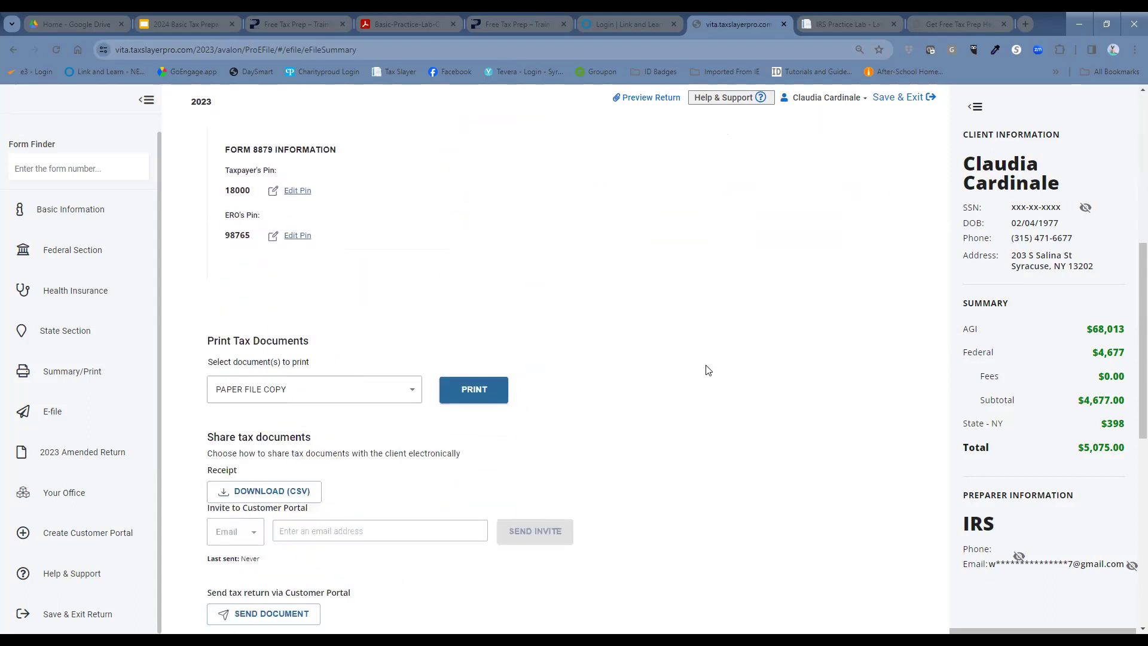
pyautogui.scroll(-4, 708, 372)
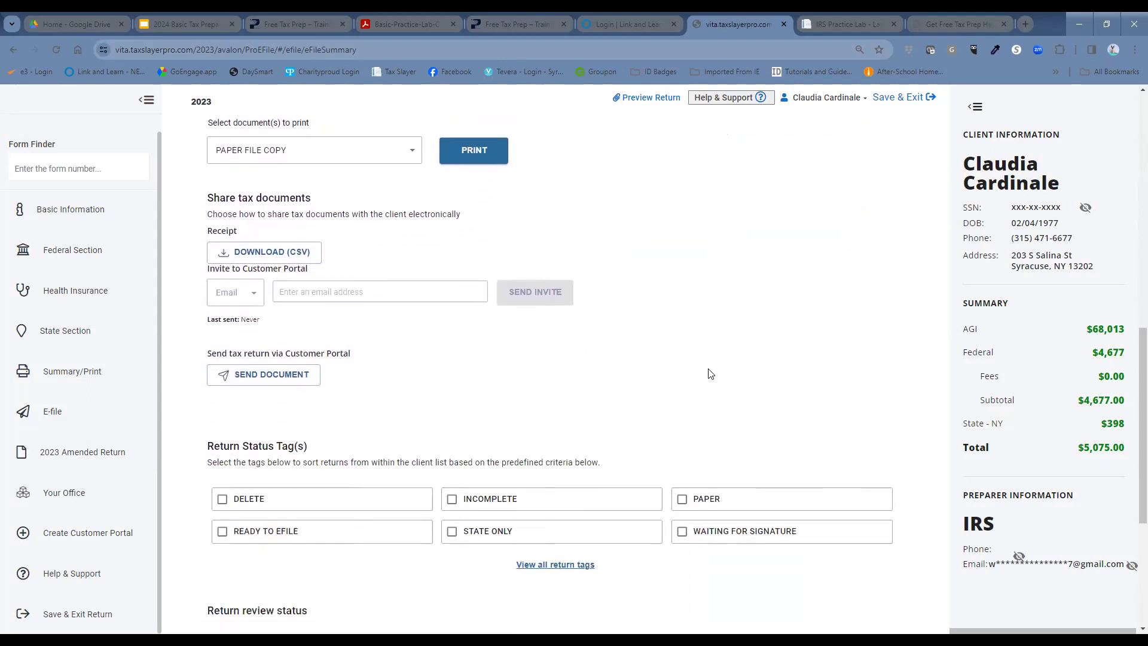
pyautogui.scroll(-2, 466, 409)
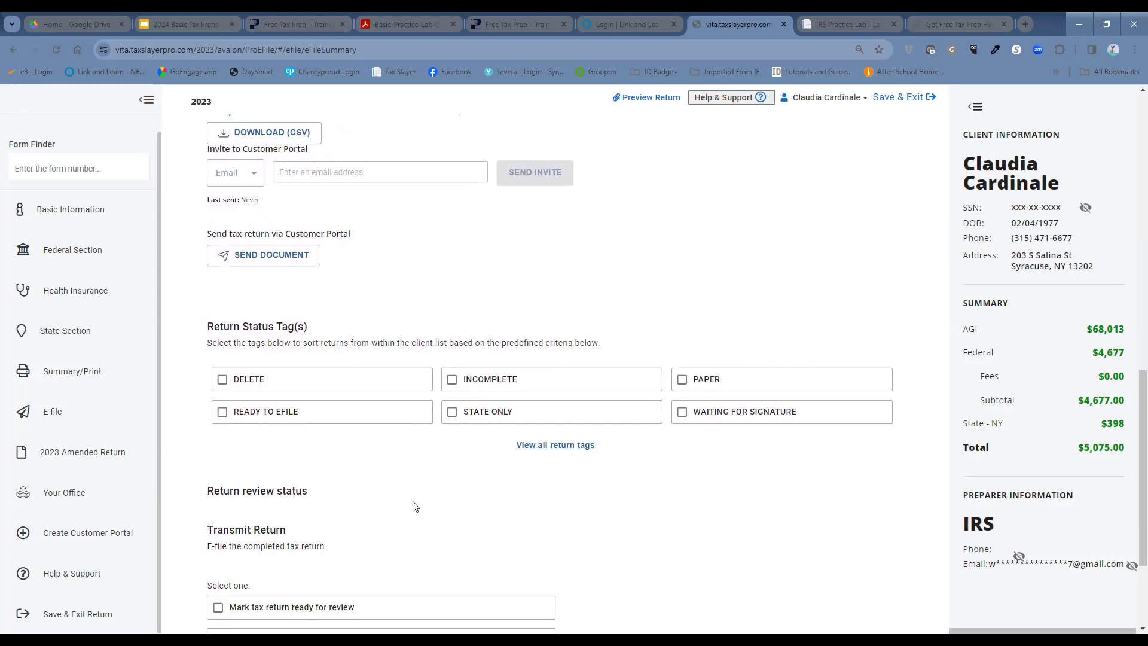
pyautogui.scroll(-2, 213, 520)
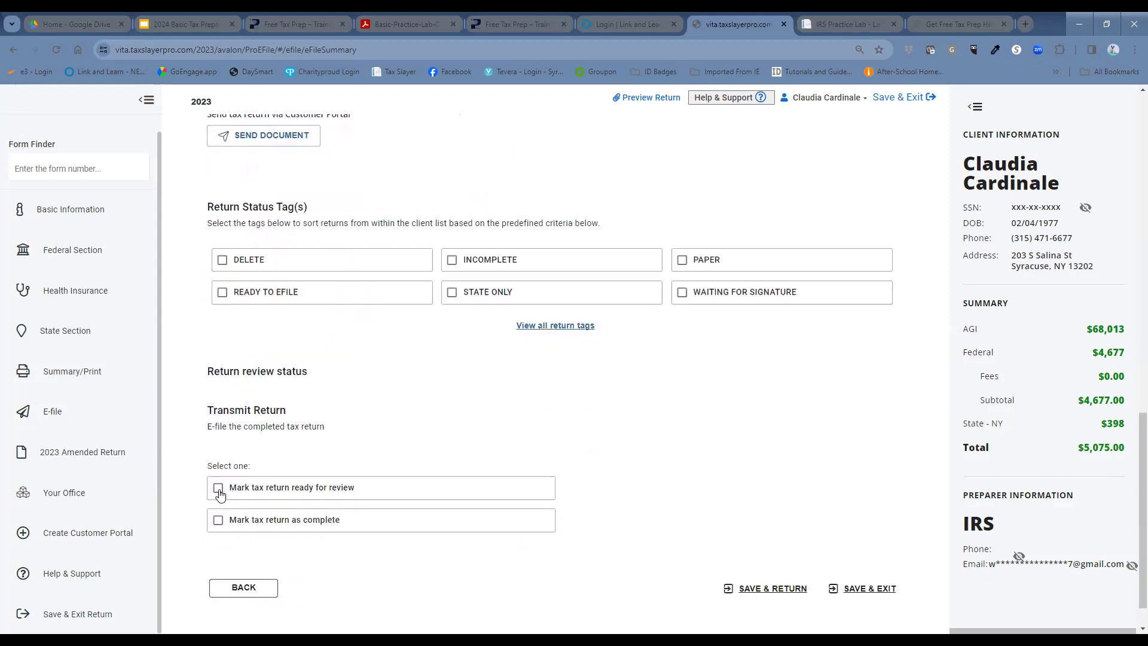
pyautogui.click(218, 489)
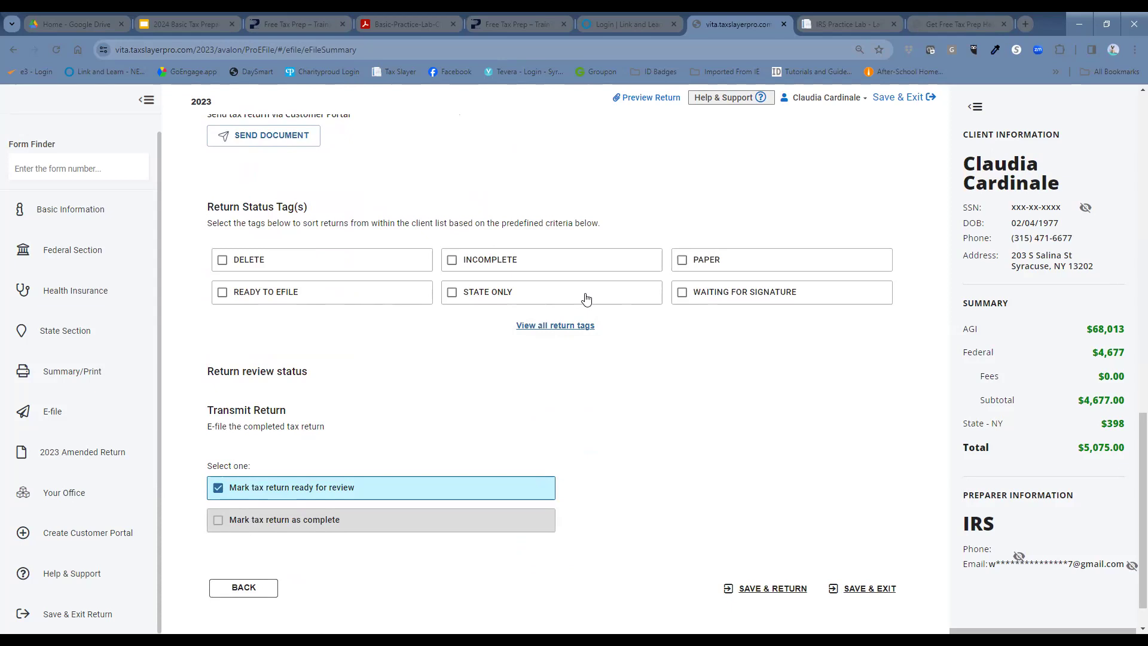
pyautogui.click(915, 99)
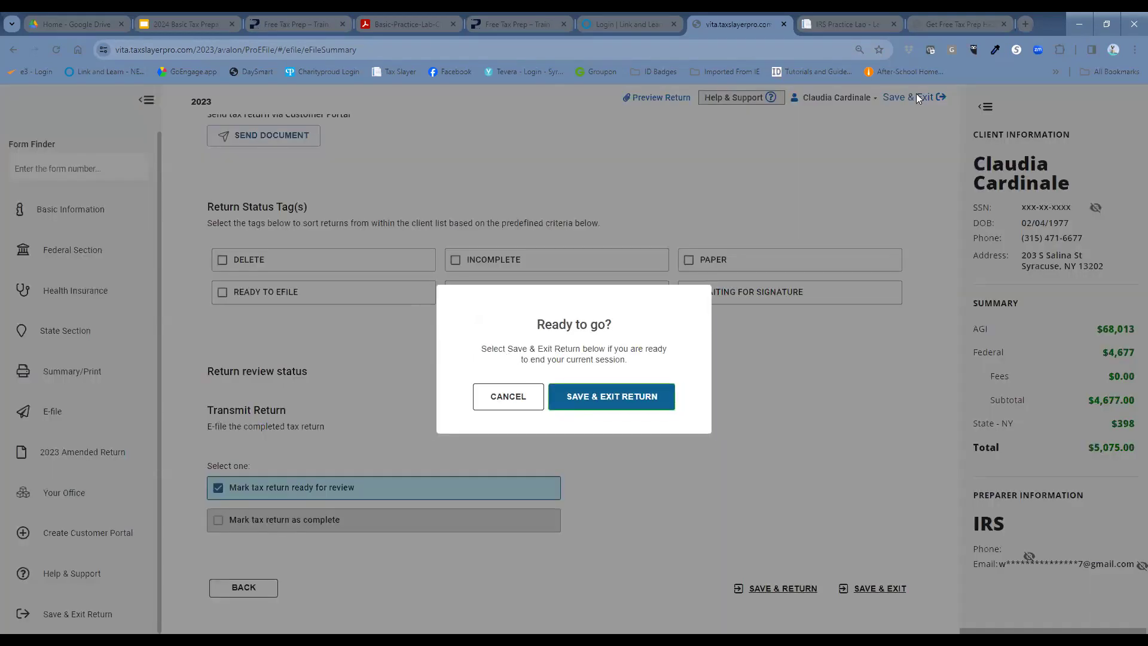
pyautogui.click(634, 398)
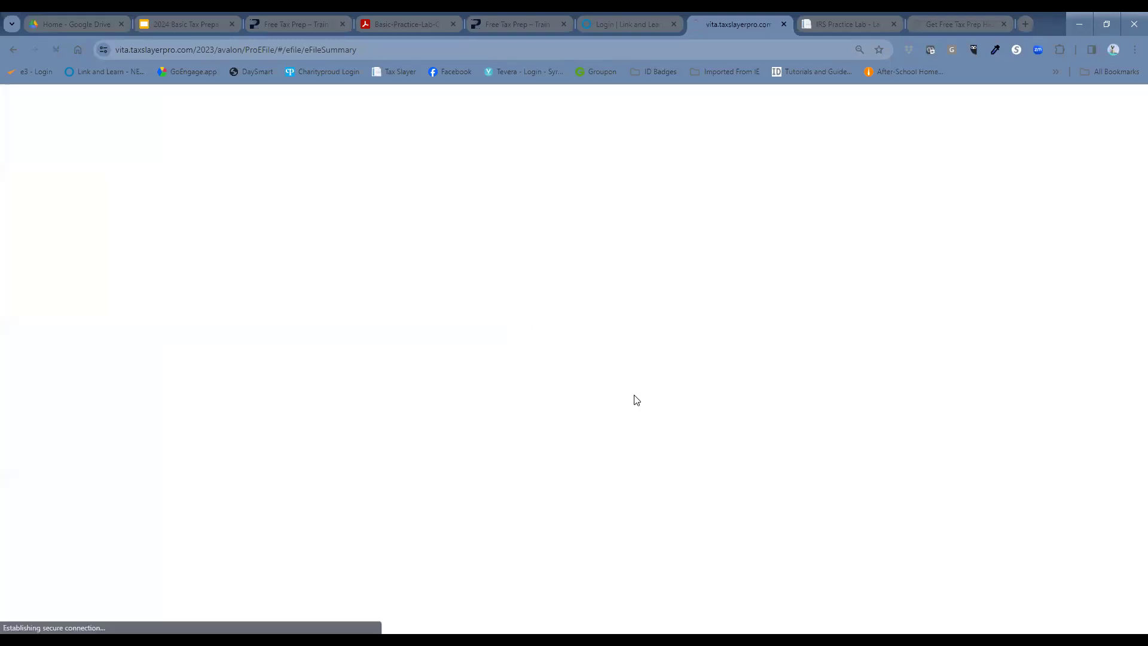